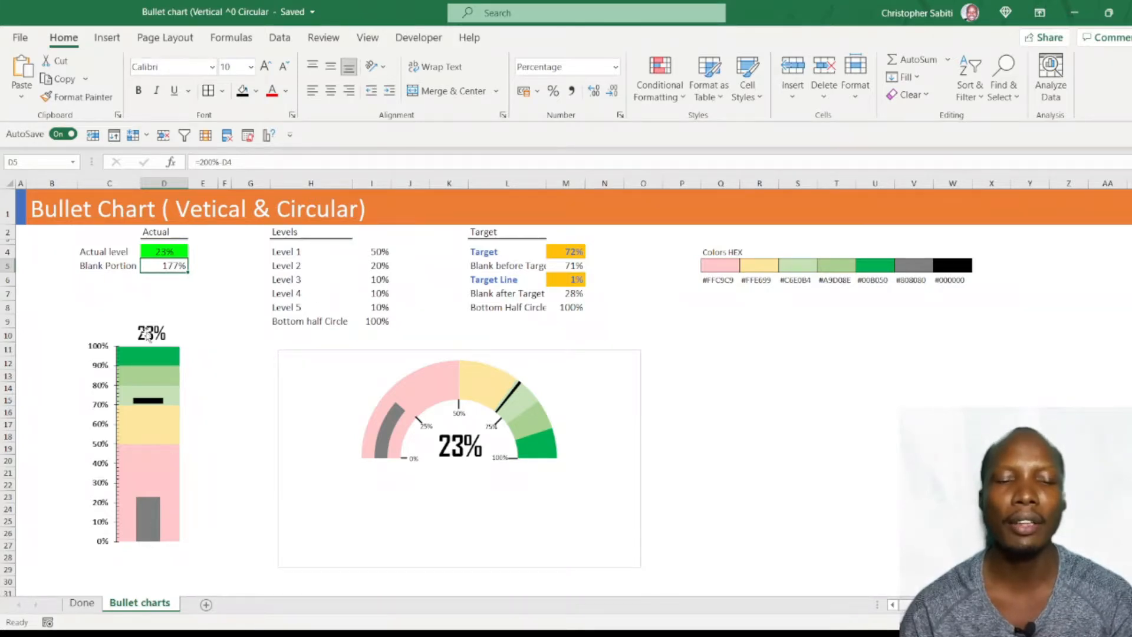
mouse_move(136, 450)
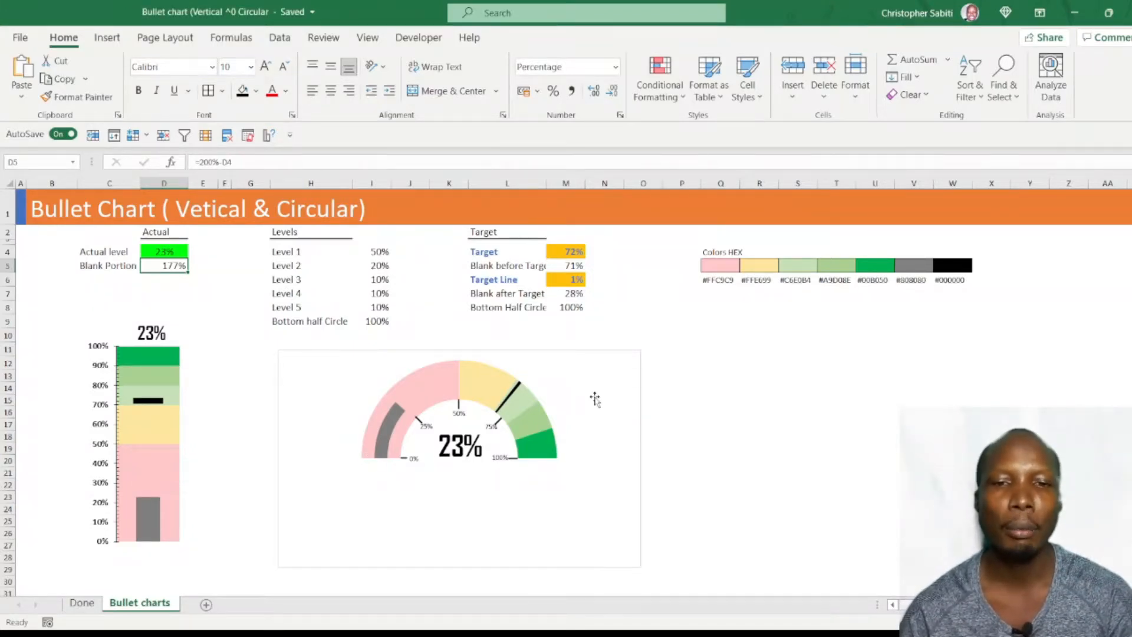
click(202, 283)
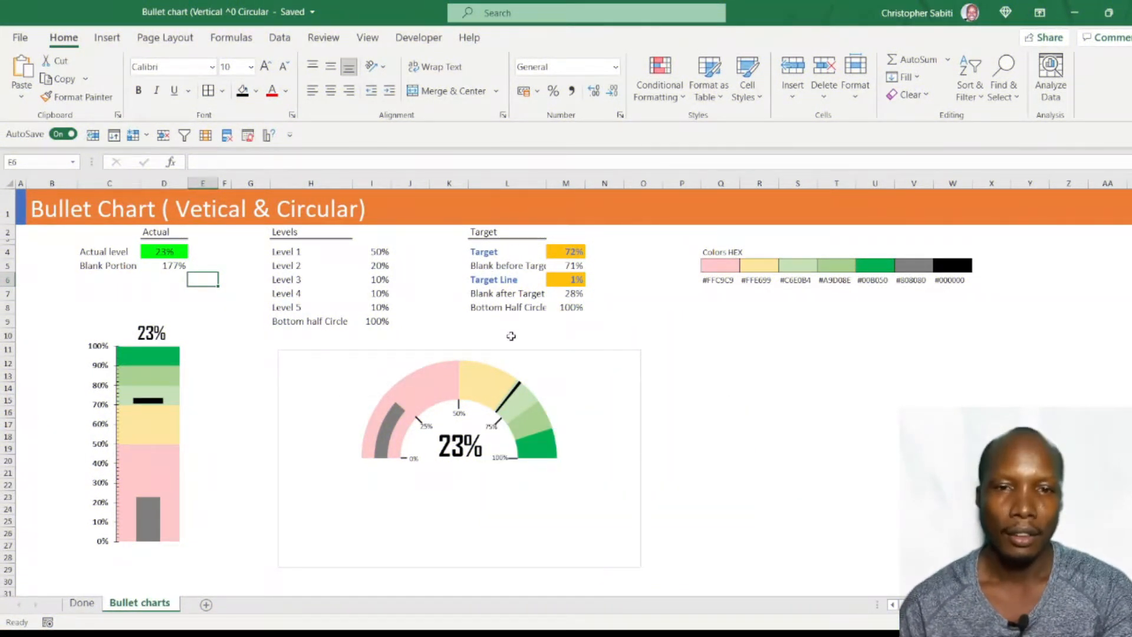
click(242, 353)
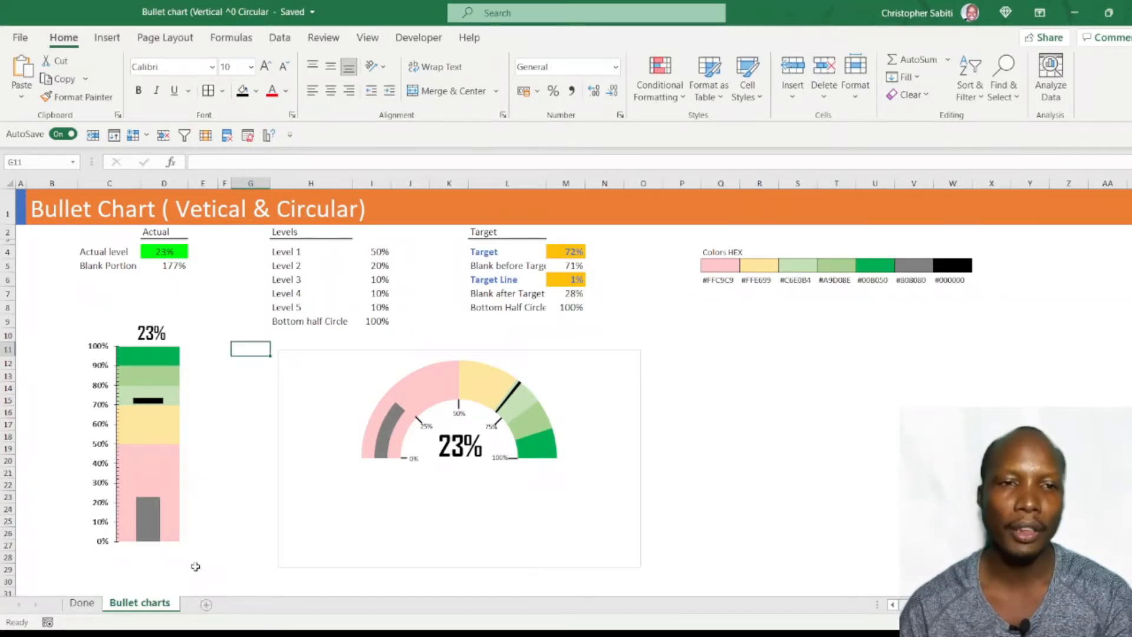
Step: Duplicate the Bullet charts sheet, placing the copy directly after the original
right_click(151, 611)
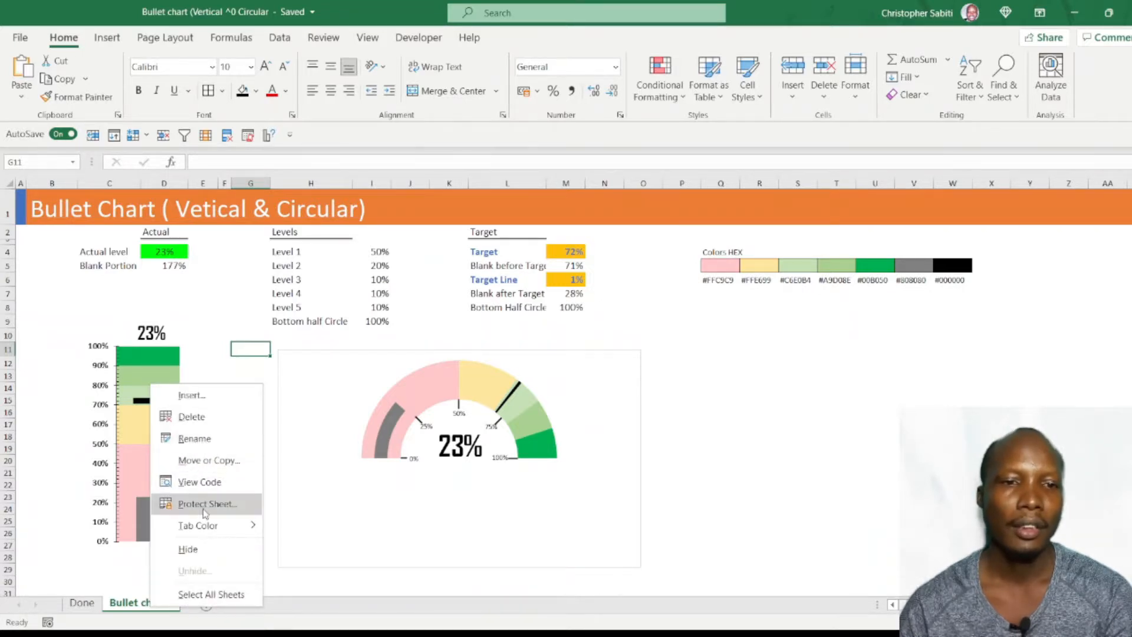
click(133, 607)
drag(133, 606, 212, 604)
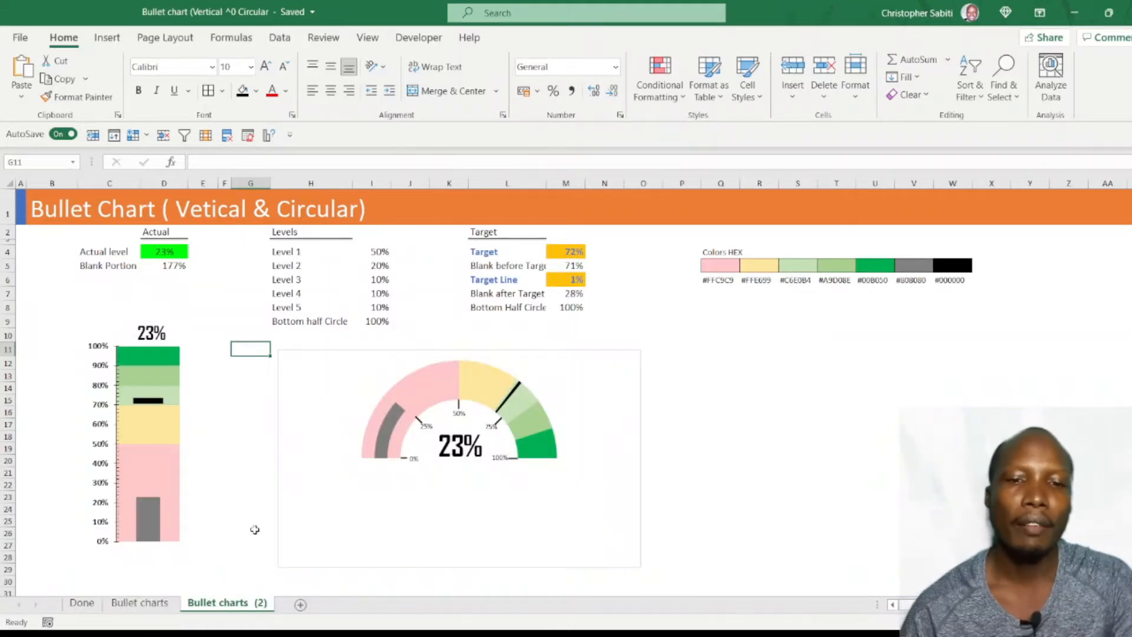
Step: Delete the vertical bullet chart and the circular chart from the copied sheet
click(183, 420)
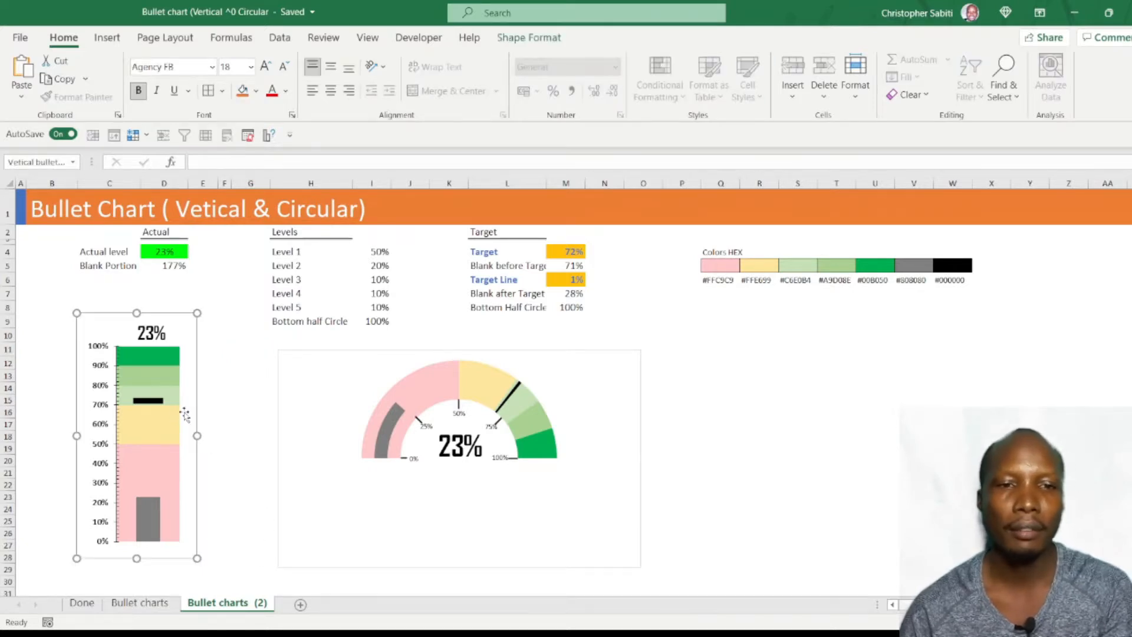
key(Delete)
click(323, 435)
key(Delete)
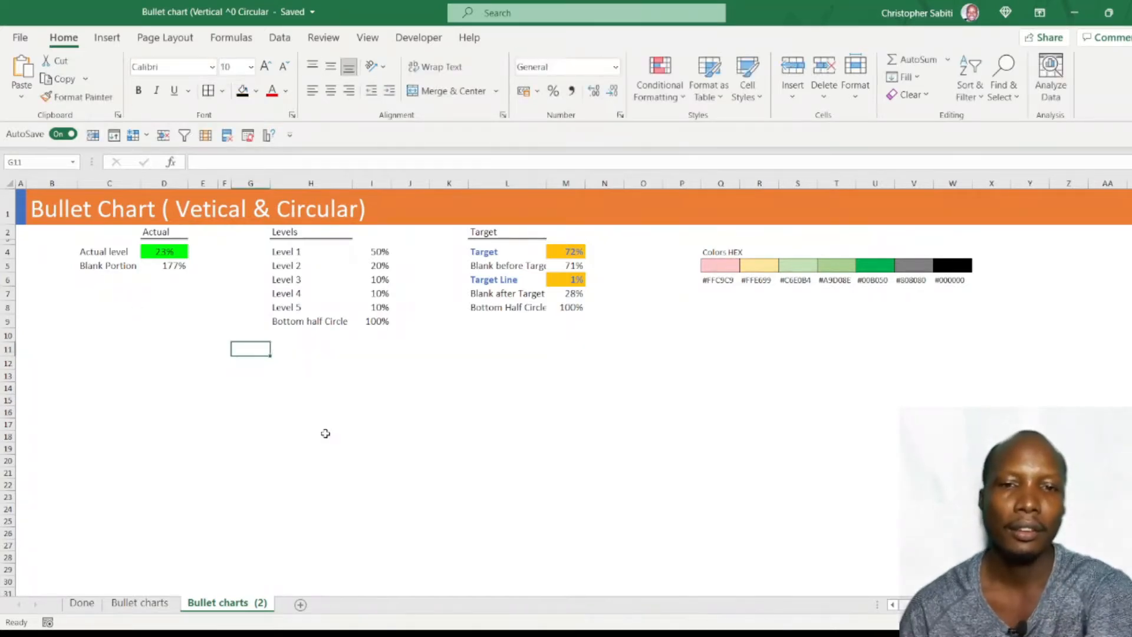
Step: Rename the copied sheet as "Bullet charts seesion"
double_click(253, 605)
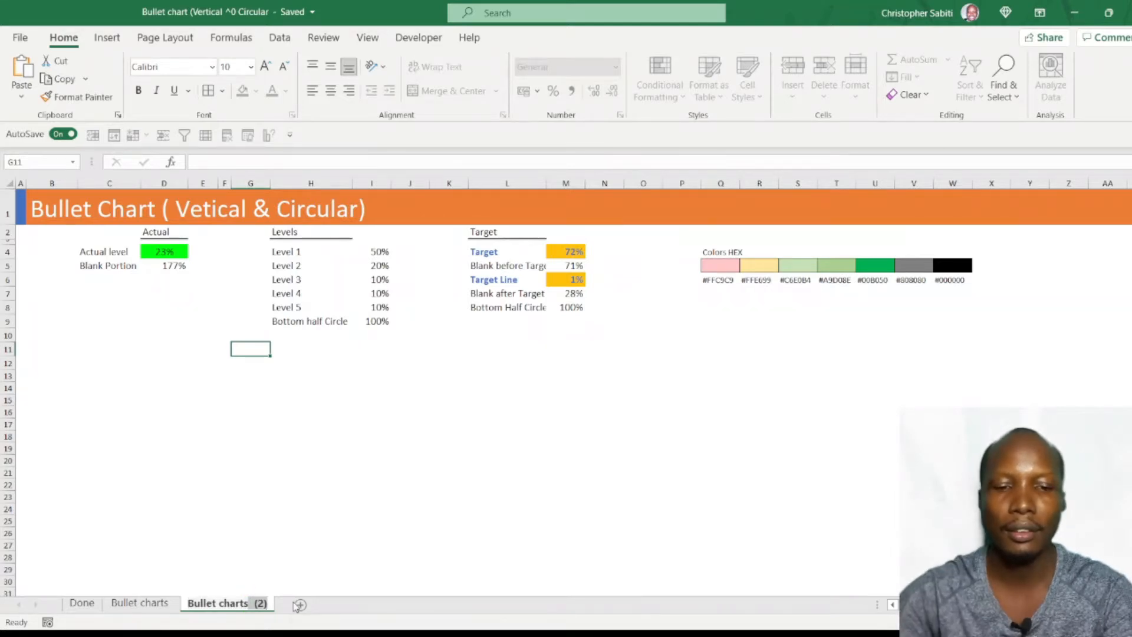
text(seesion)
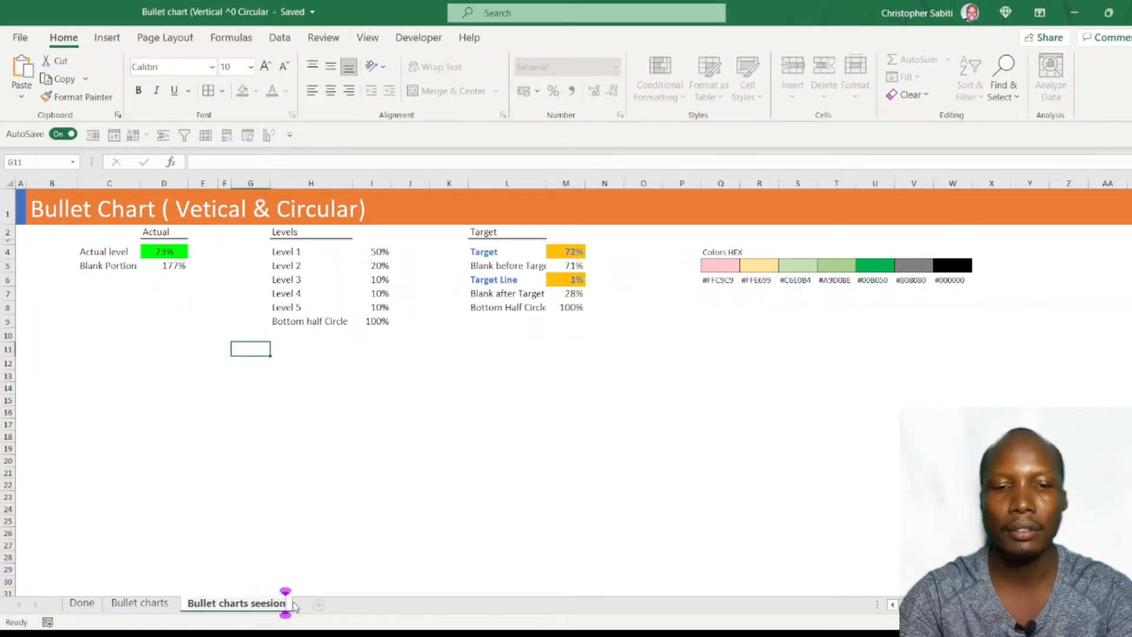
key(Return)
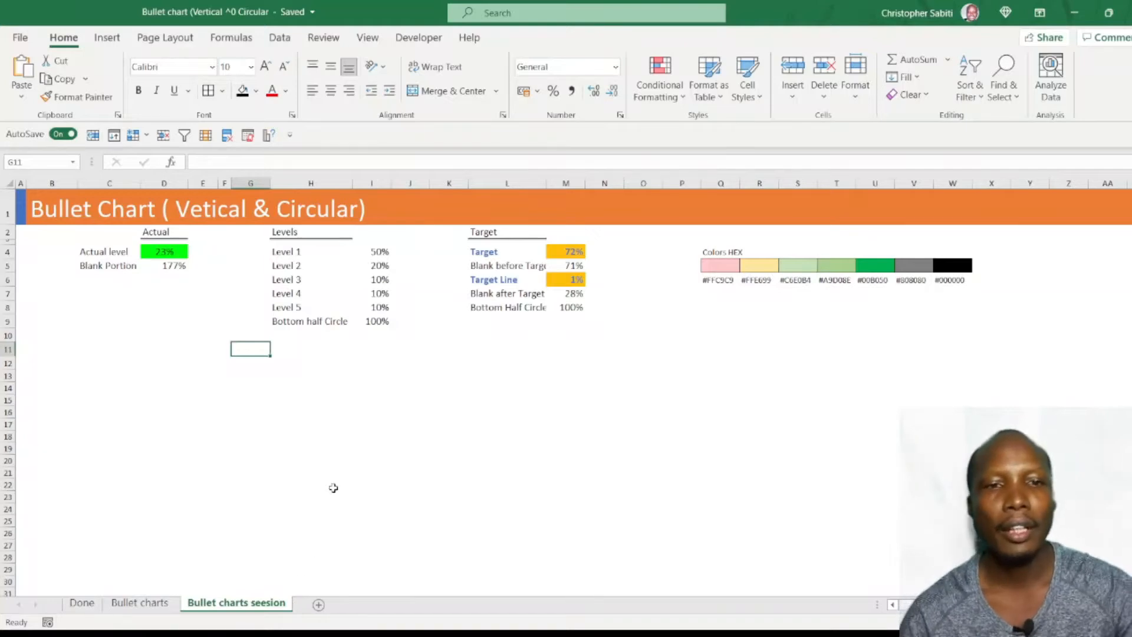
Step: Examine the Actual table on the new sheet, covering the Actual level and Blank Portion cells
click(333, 487)
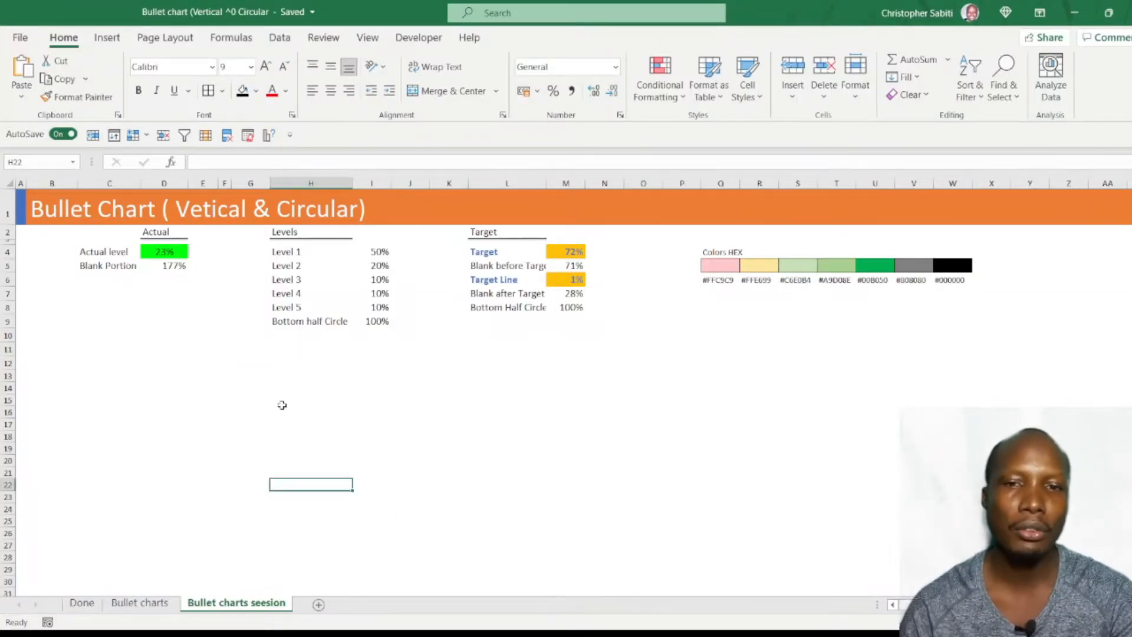
click(252, 349)
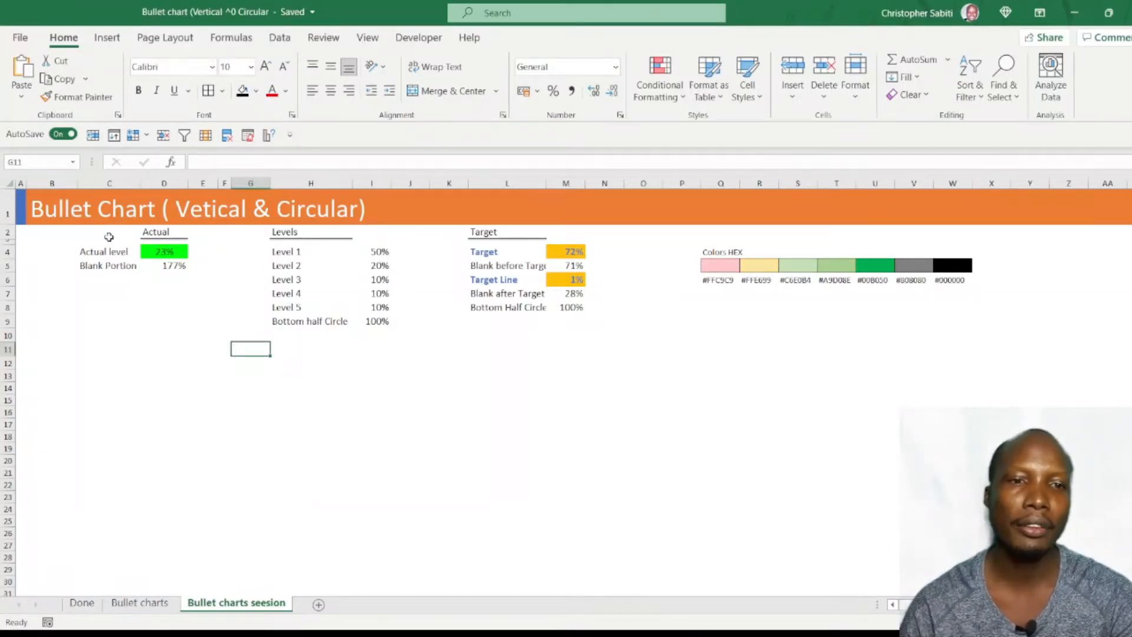
drag(109, 237, 163, 273)
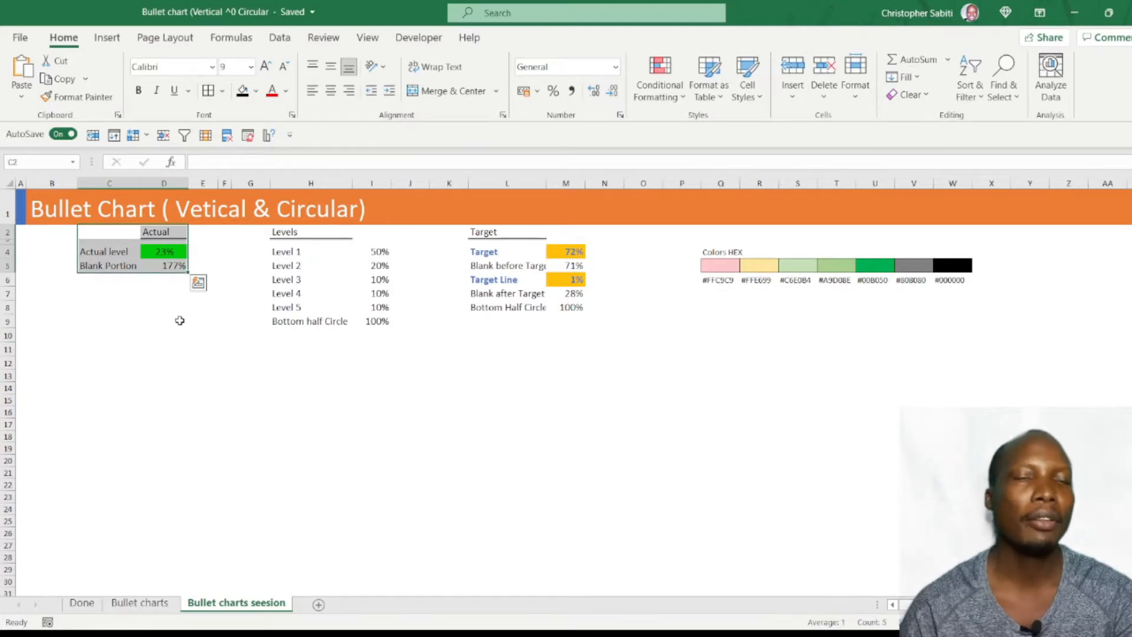
click(204, 345)
click(169, 253)
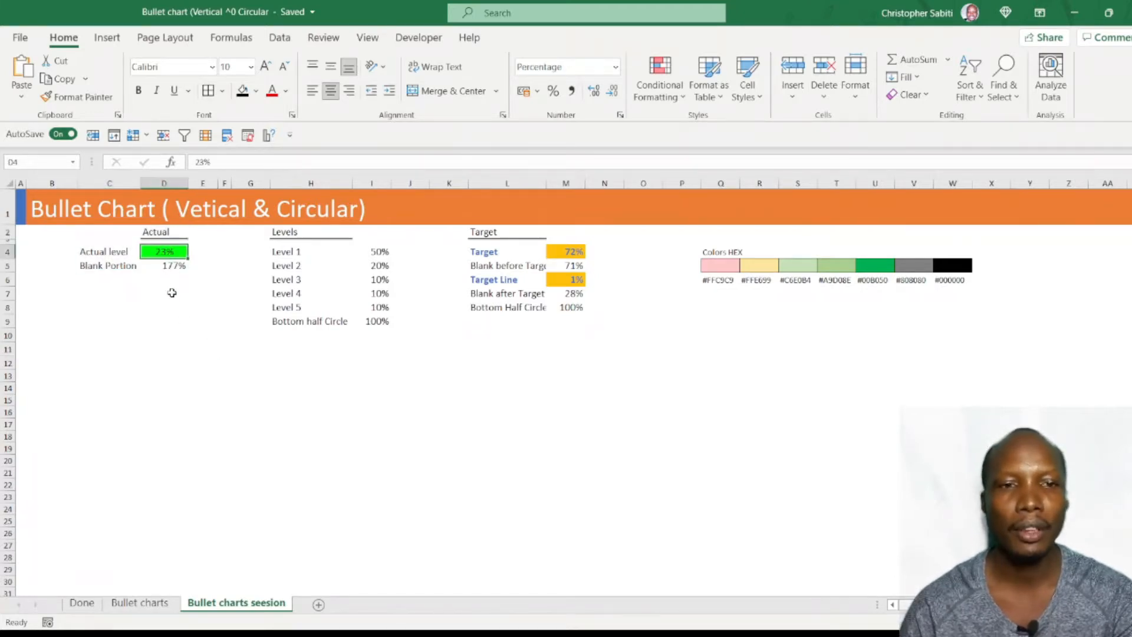
drag(108, 252, 168, 253)
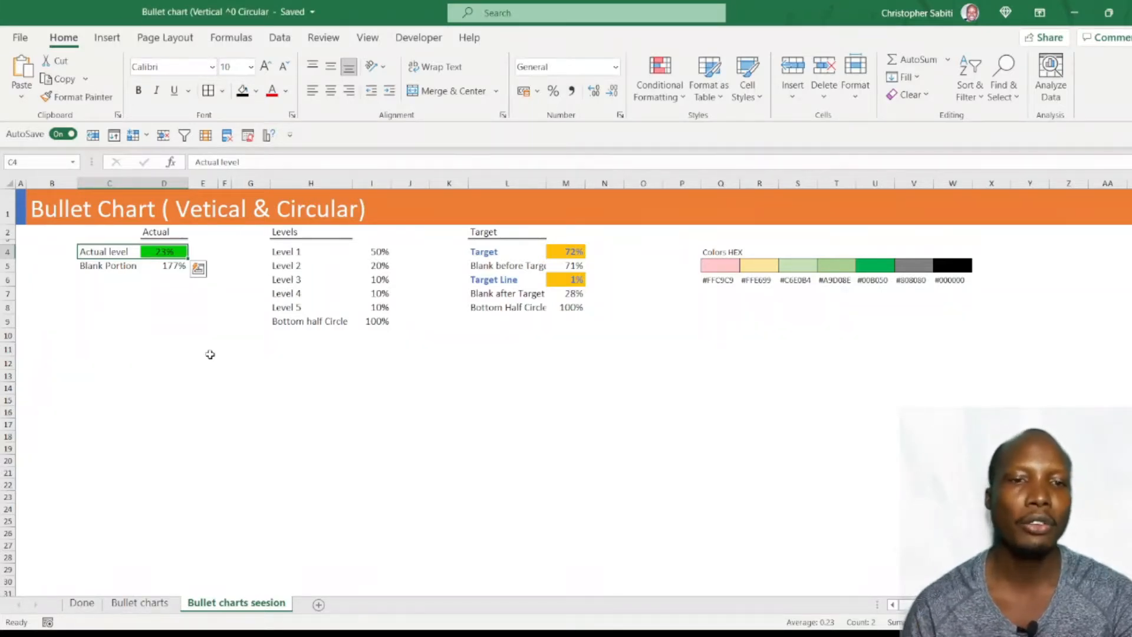
click(201, 350)
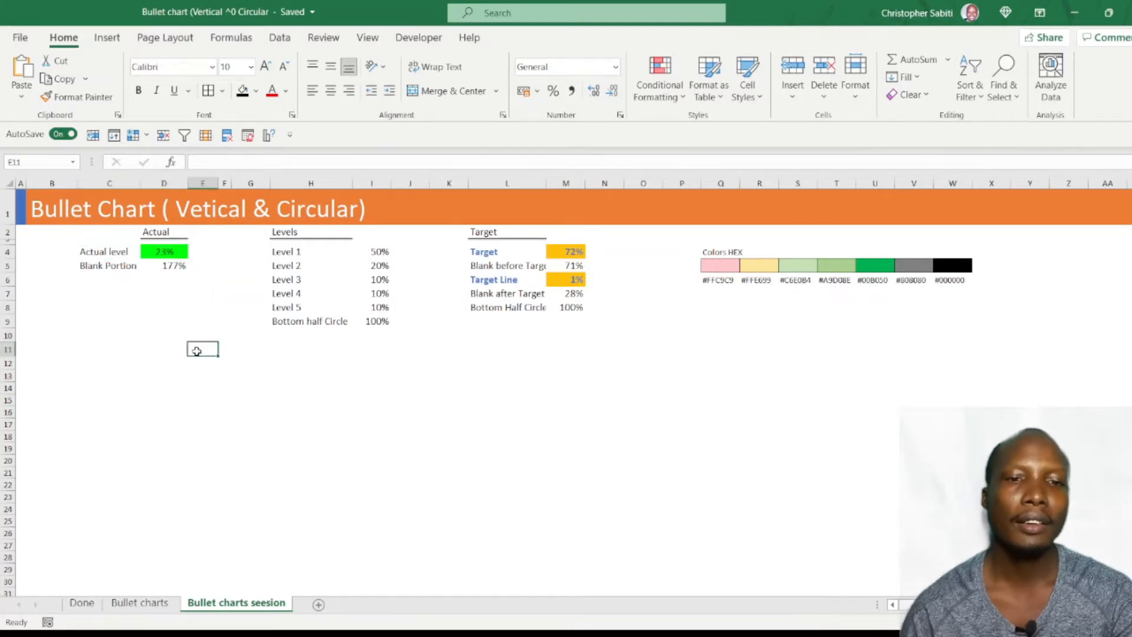
click(173, 265)
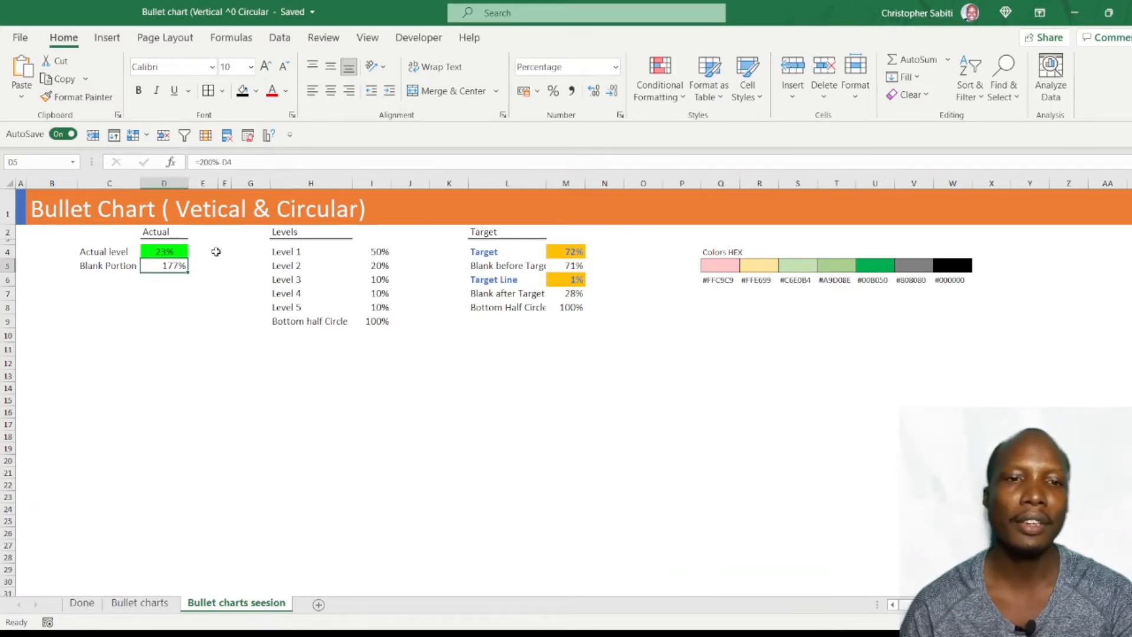
Step: Go back to the original Bullet charts sheet and inspect the Blank Portion formula in D5
click(140, 602)
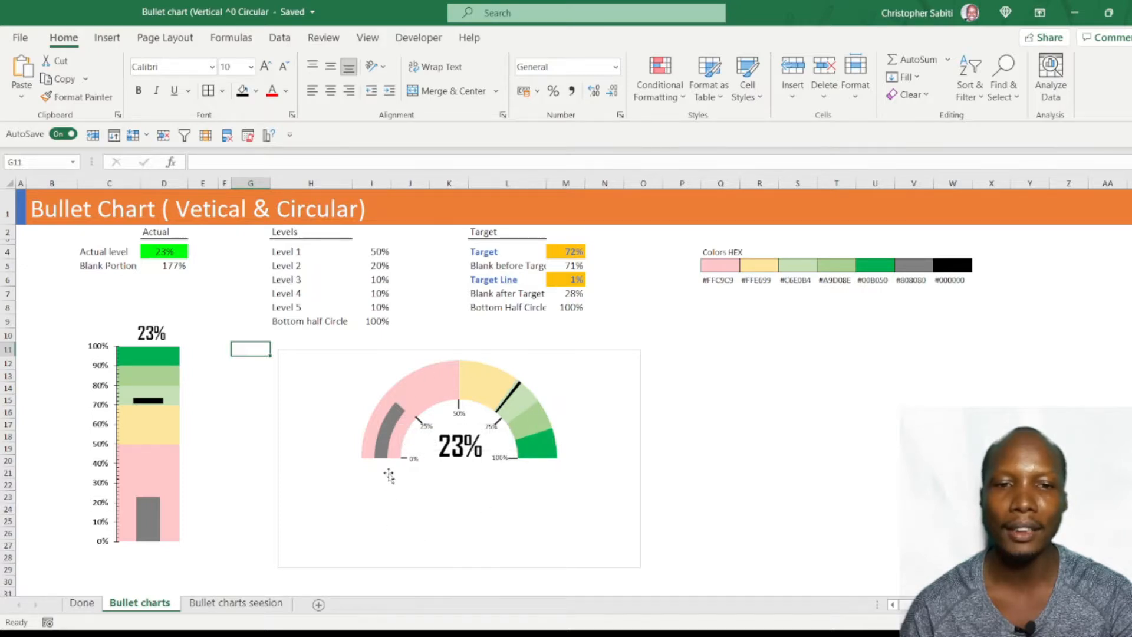
click(168, 268)
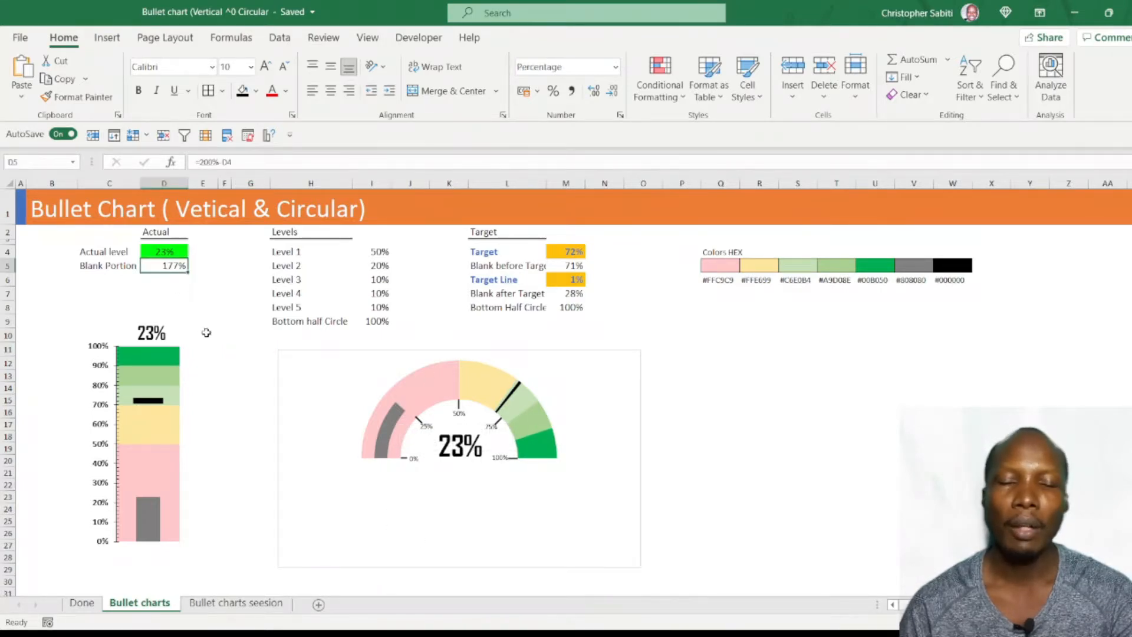
double_click(206, 162)
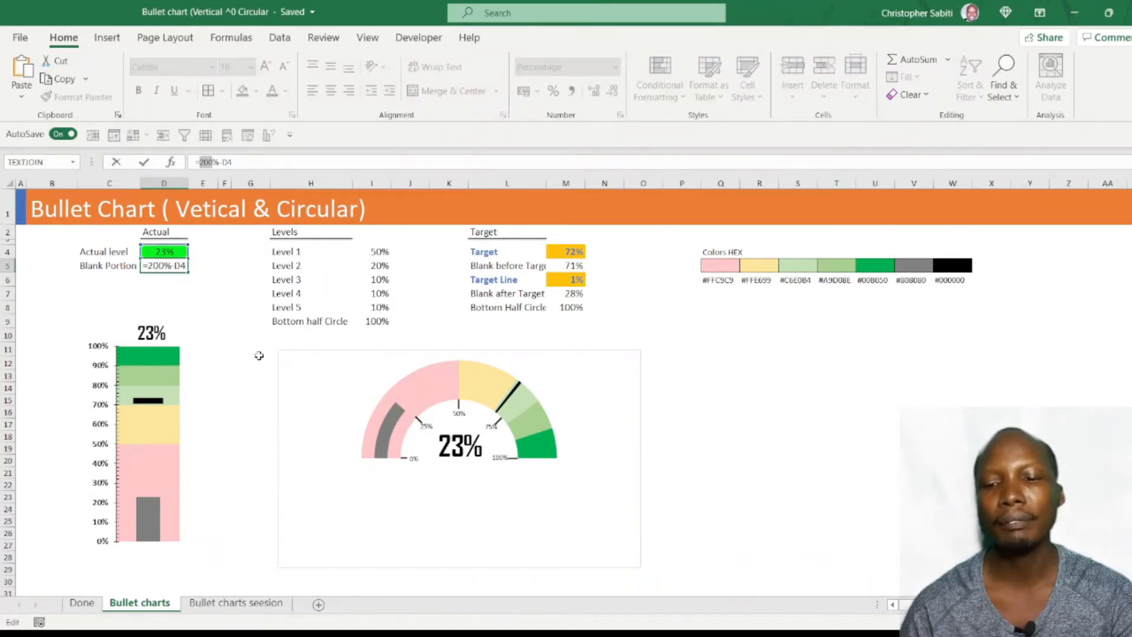
key(Return)
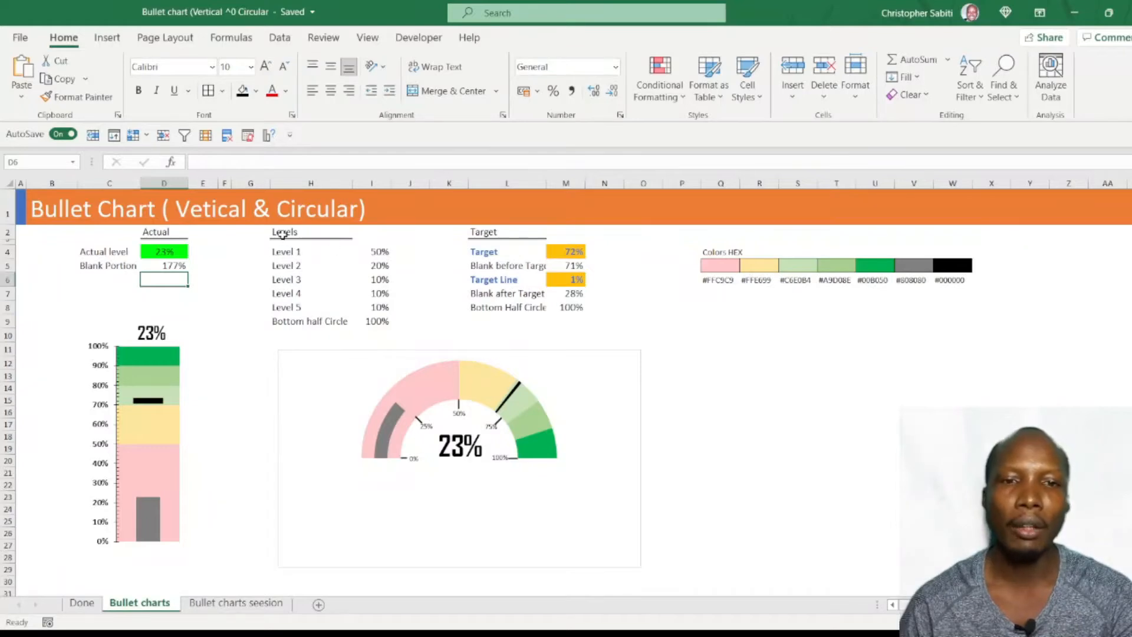
Step: Examine the percentages of Level 1 to Level 5 in the Levels table against the bands of the vertical chart
drag(282, 234, 367, 253)
click(367, 253)
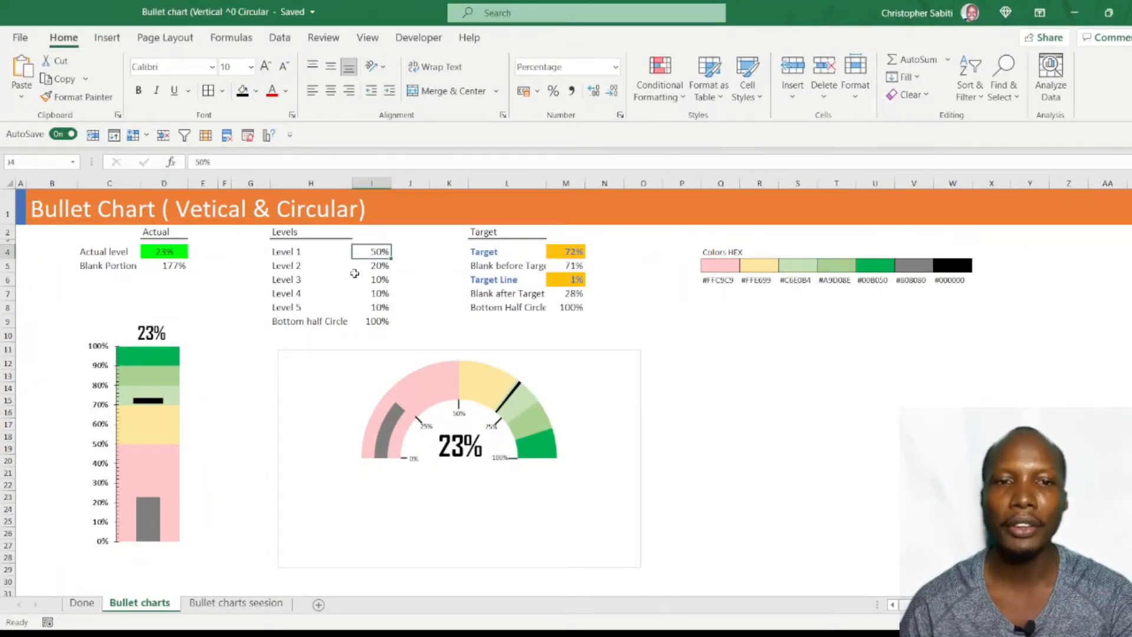
click(291, 253)
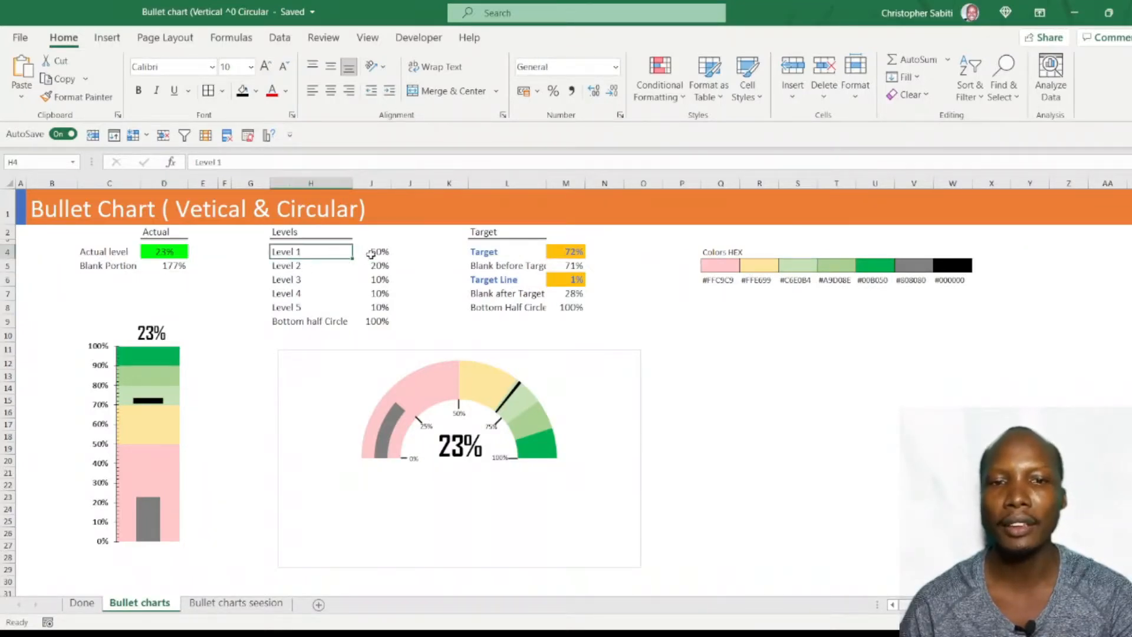
click(371, 253)
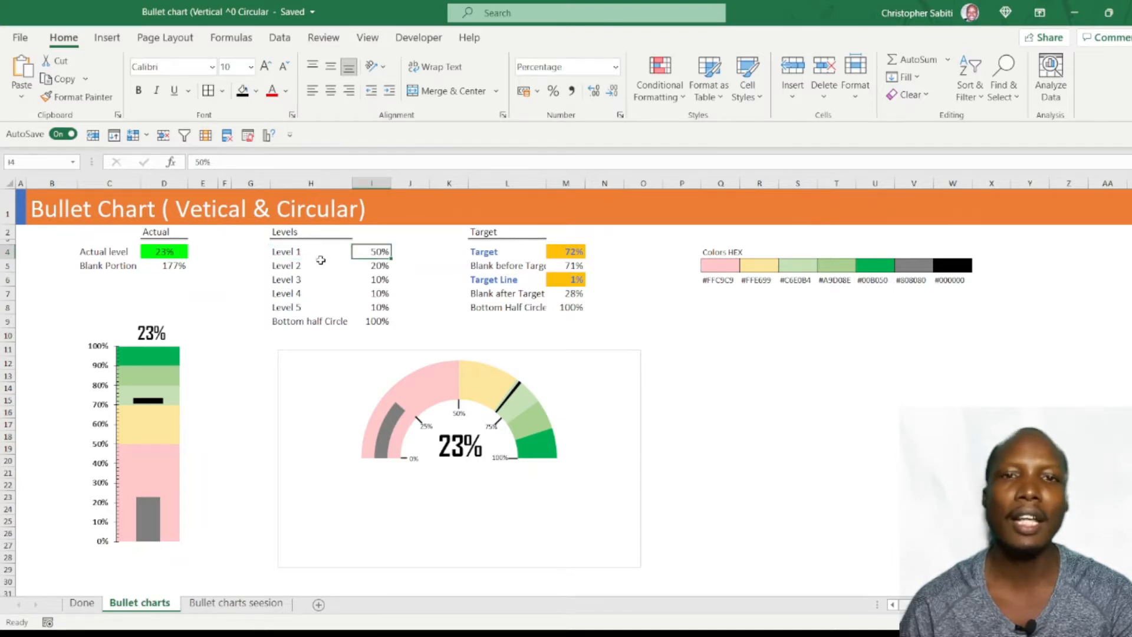
click(302, 253)
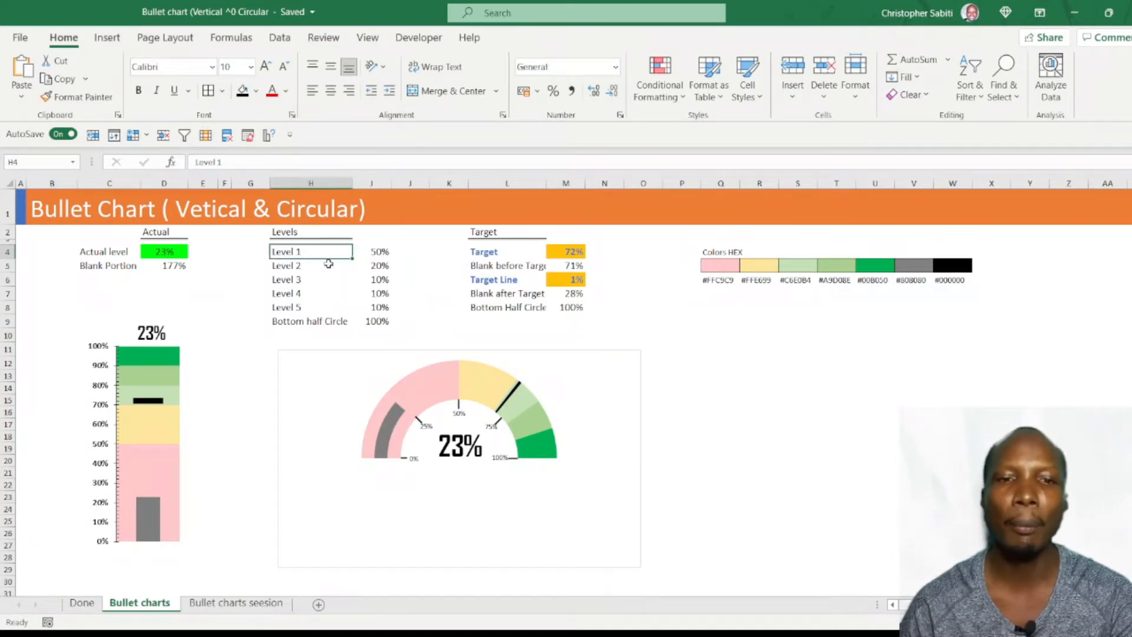
click(372, 253)
drag(288, 266, 281, 309)
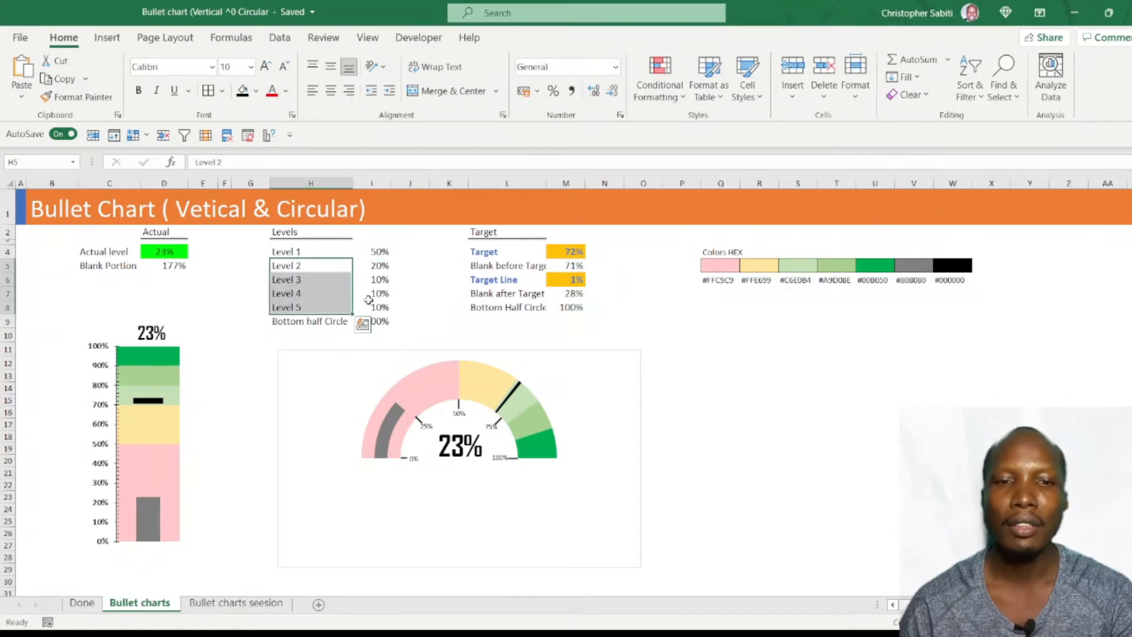
click(380, 253)
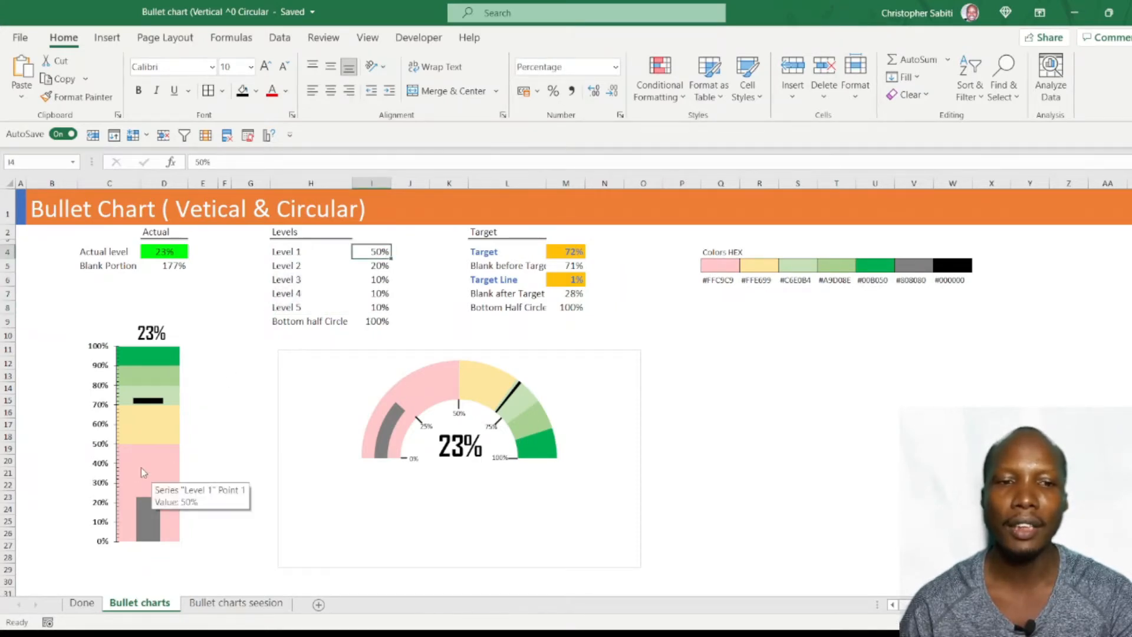
click(371, 267)
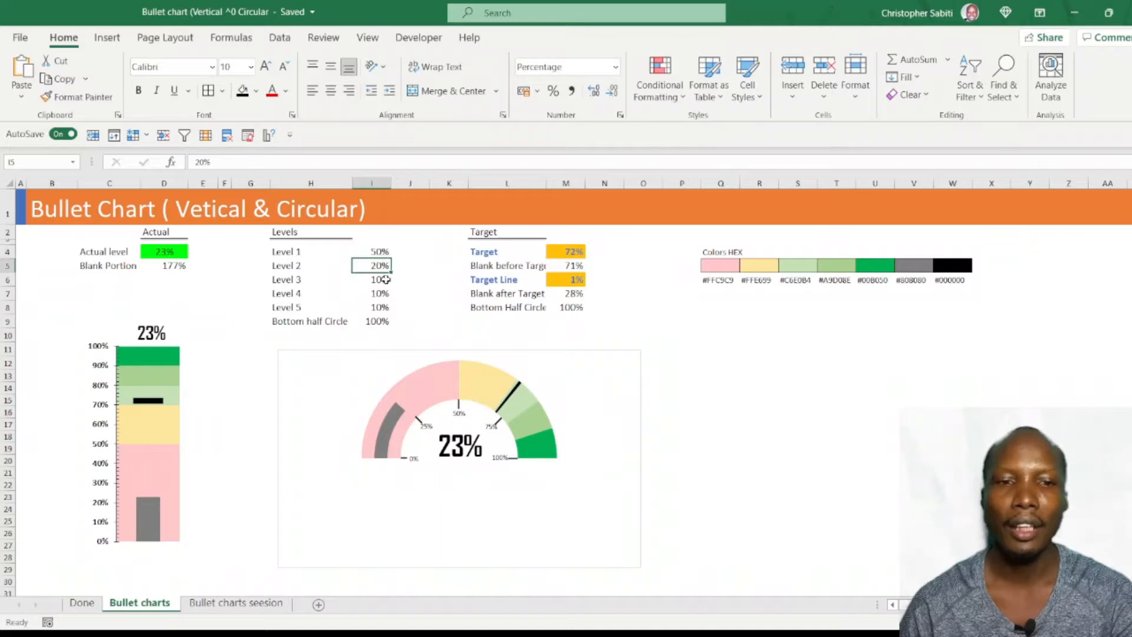
click(386, 280)
click(386, 294)
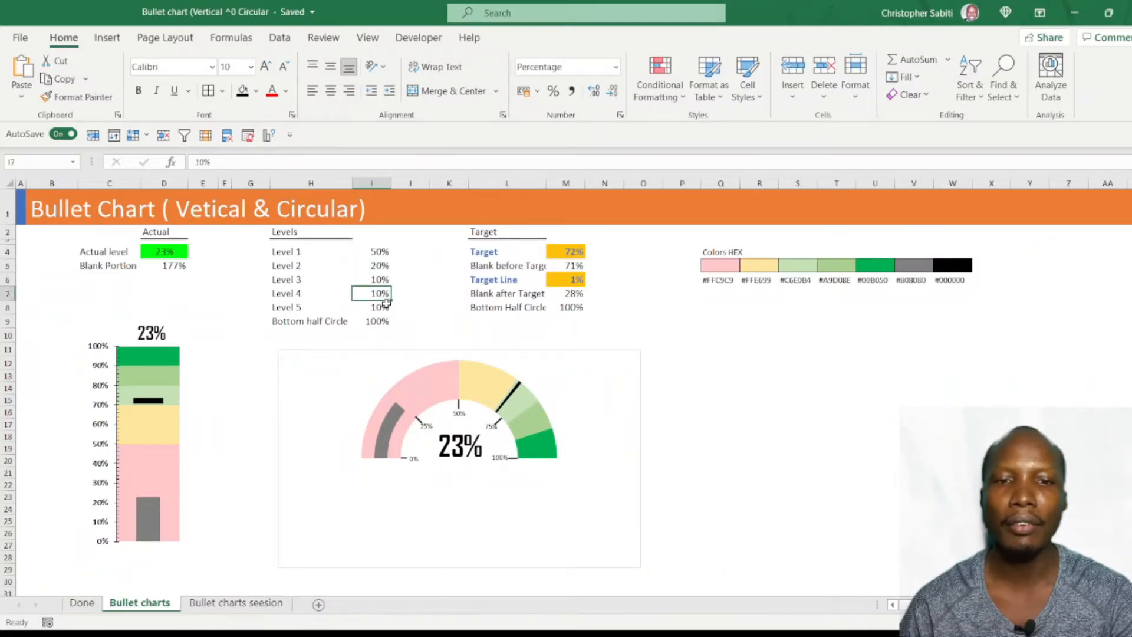
click(386, 307)
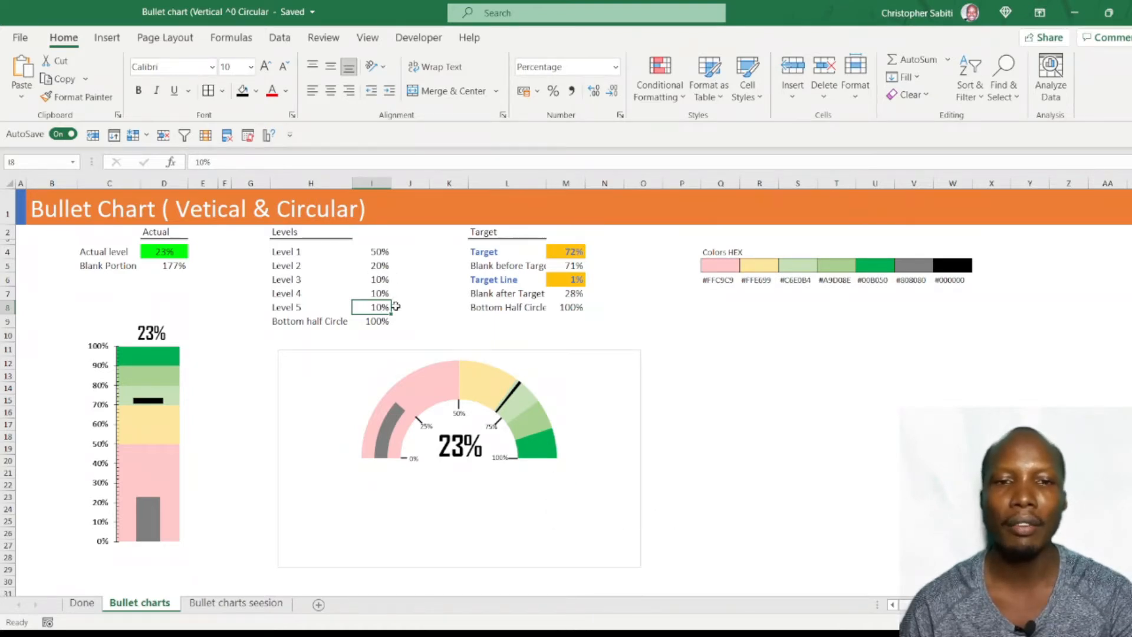
Step: Review the five level percentages in I4:I8 as a group, along with the Bottom half Circle value in I9
drag(374, 251, 372, 304)
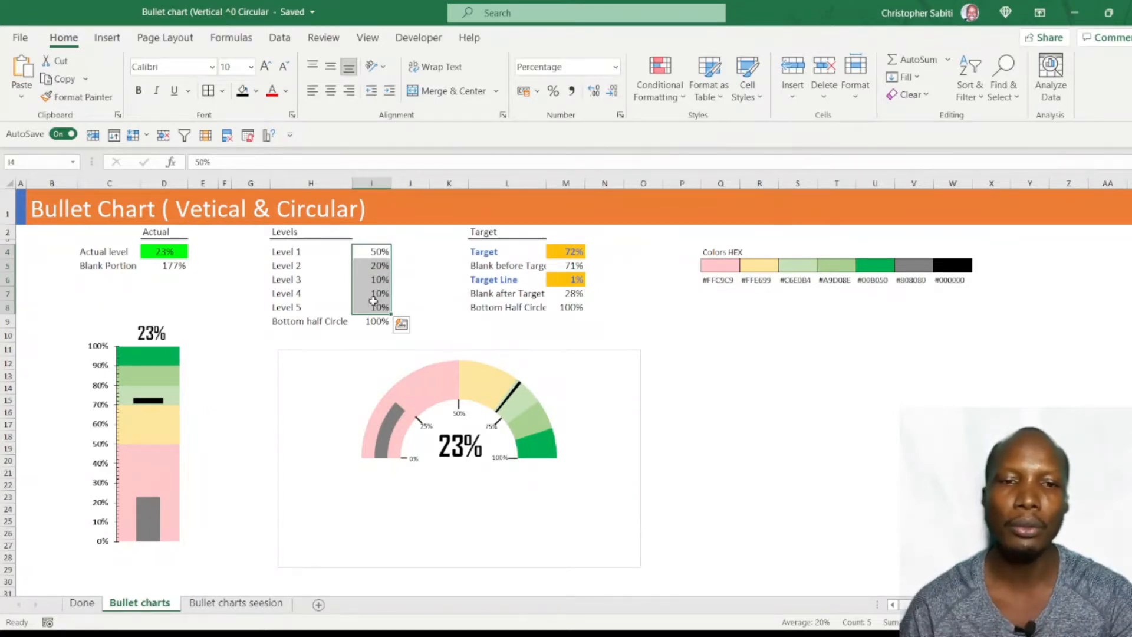
click(415, 271)
drag(374, 251, 375, 306)
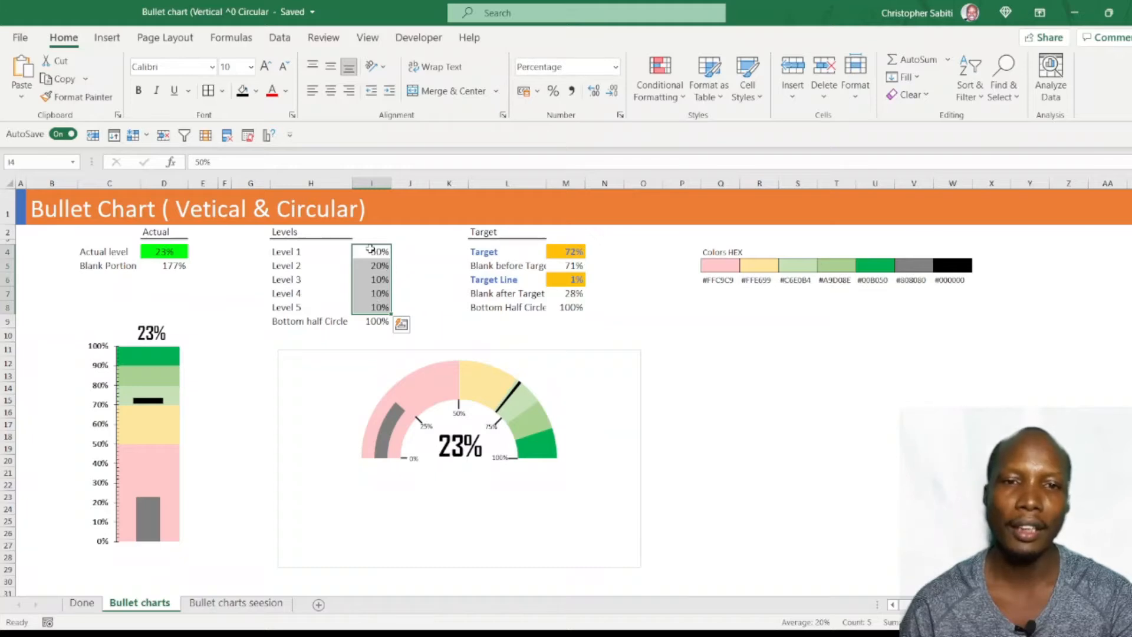
click(377, 324)
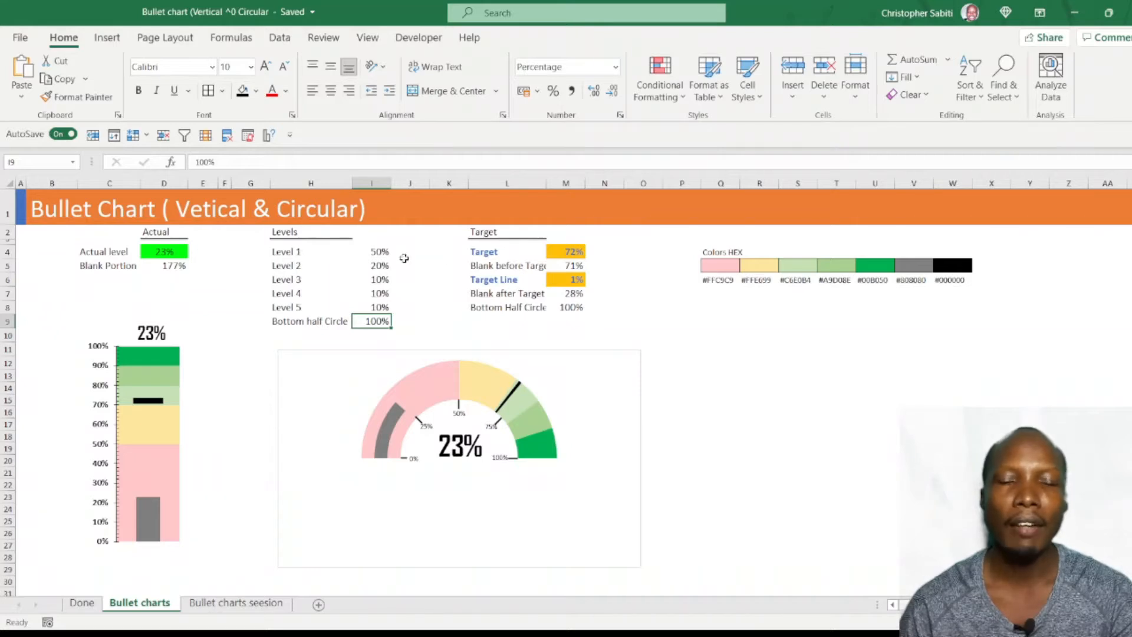
Step: Examine the Target table against the target markers on the circular and vertical bullet charts
drag(484, 234, 595, 318)
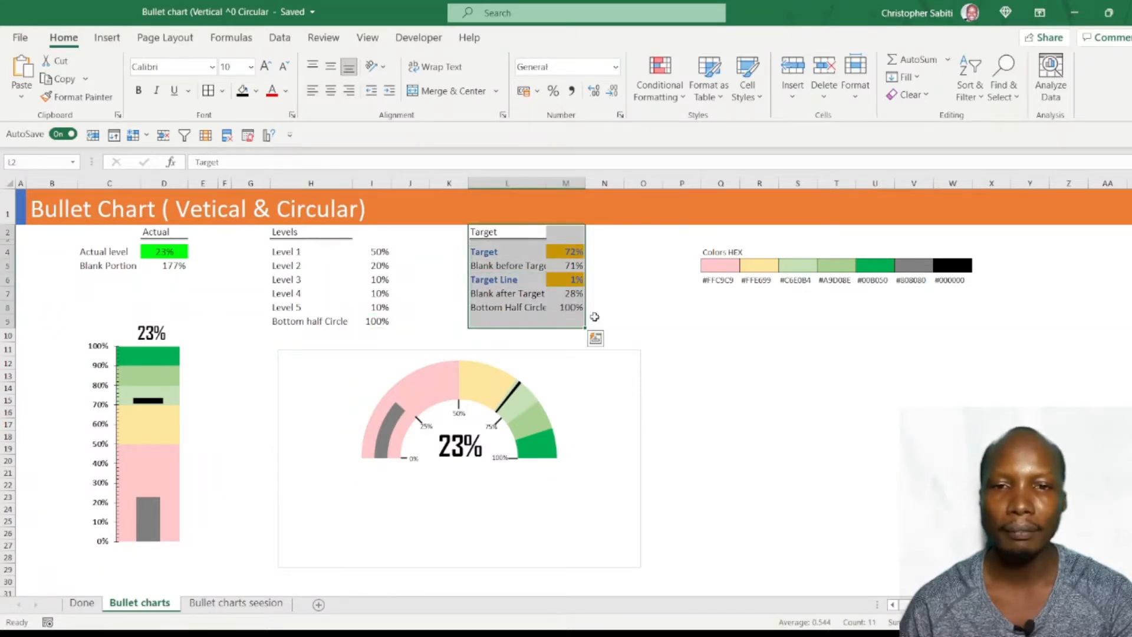
click(618, 293)
click(515, 393)
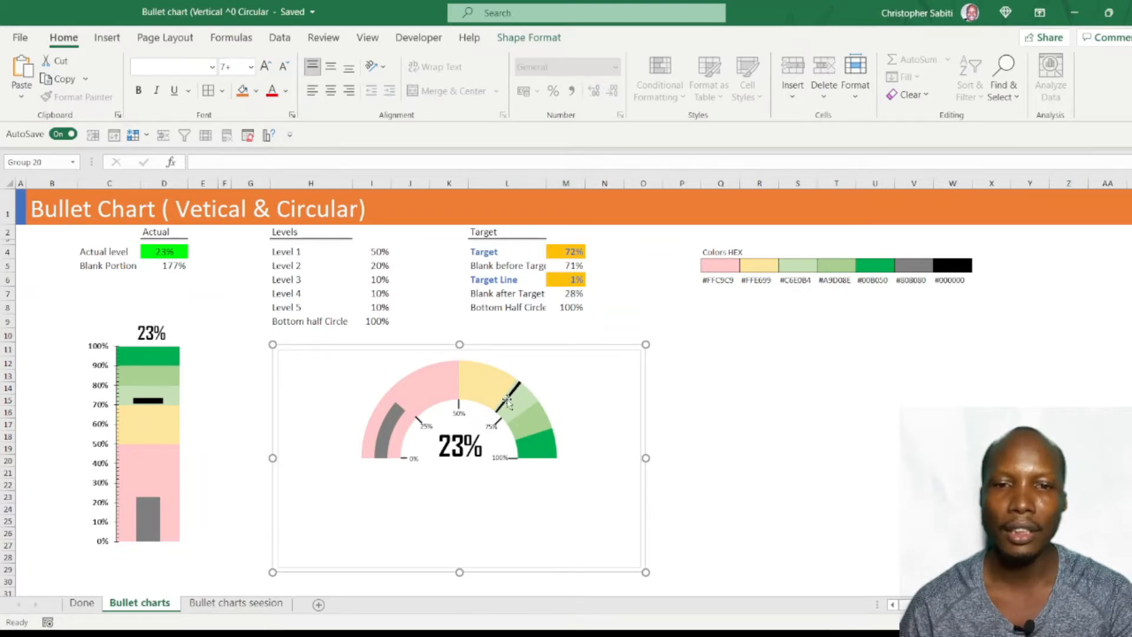
mouse_move(155, 404)
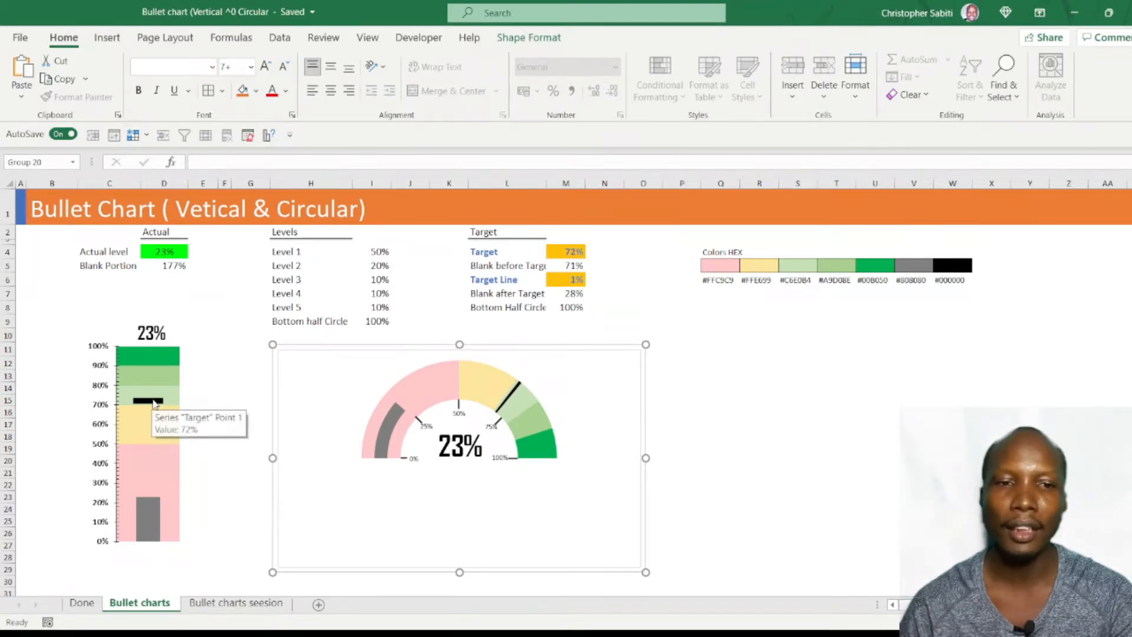
Step: Set the Target value in M4 to 80%
click(575, 252)
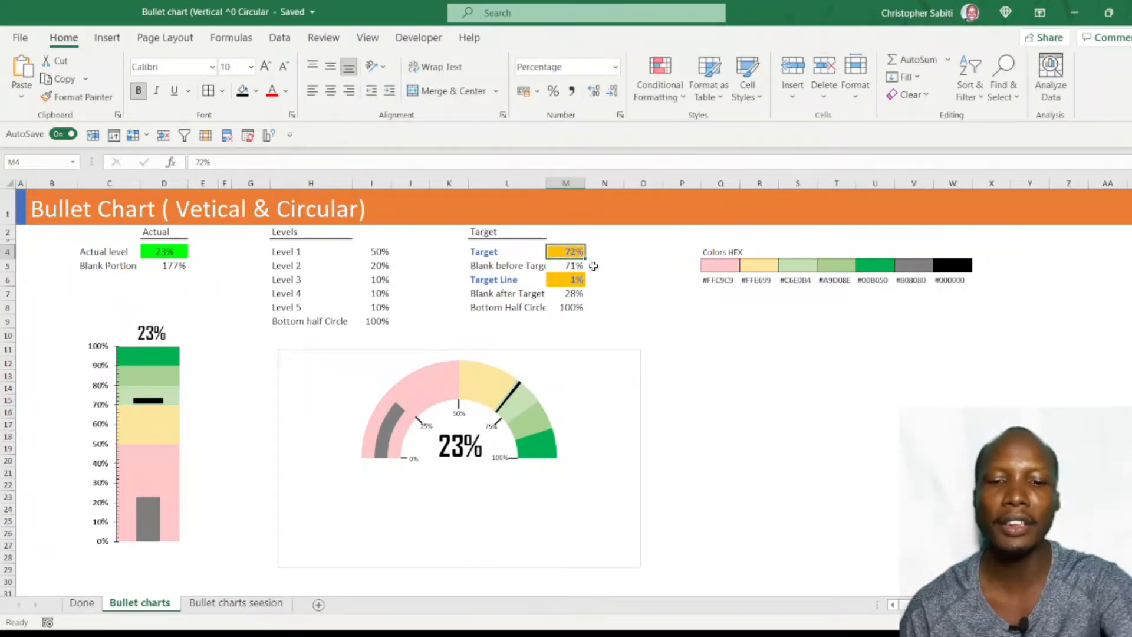
text(80)
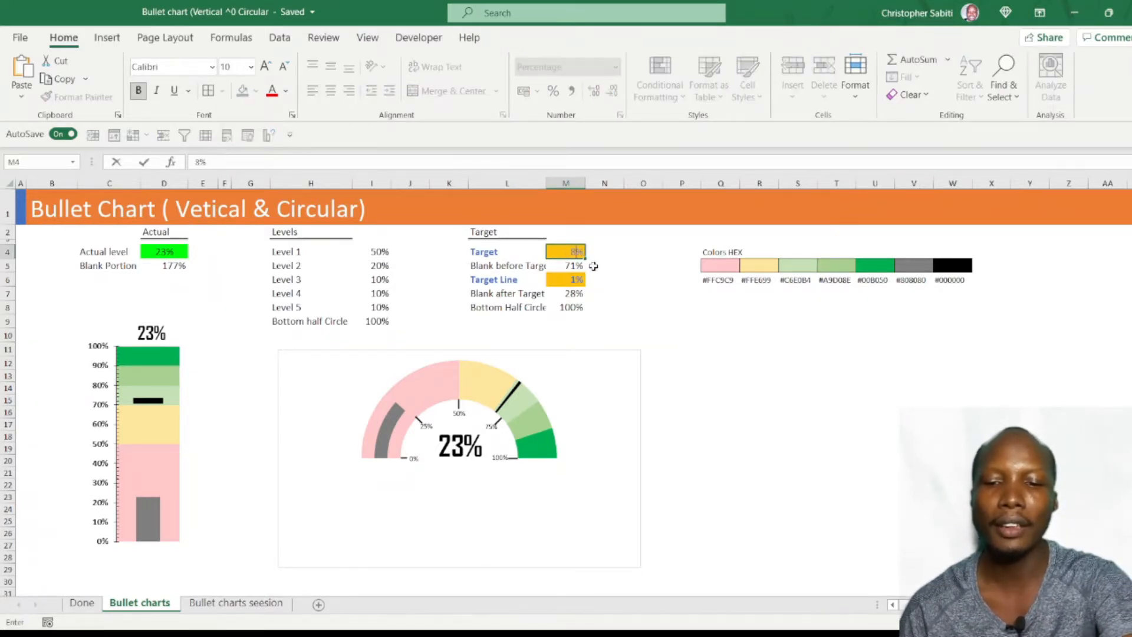
key(Return)
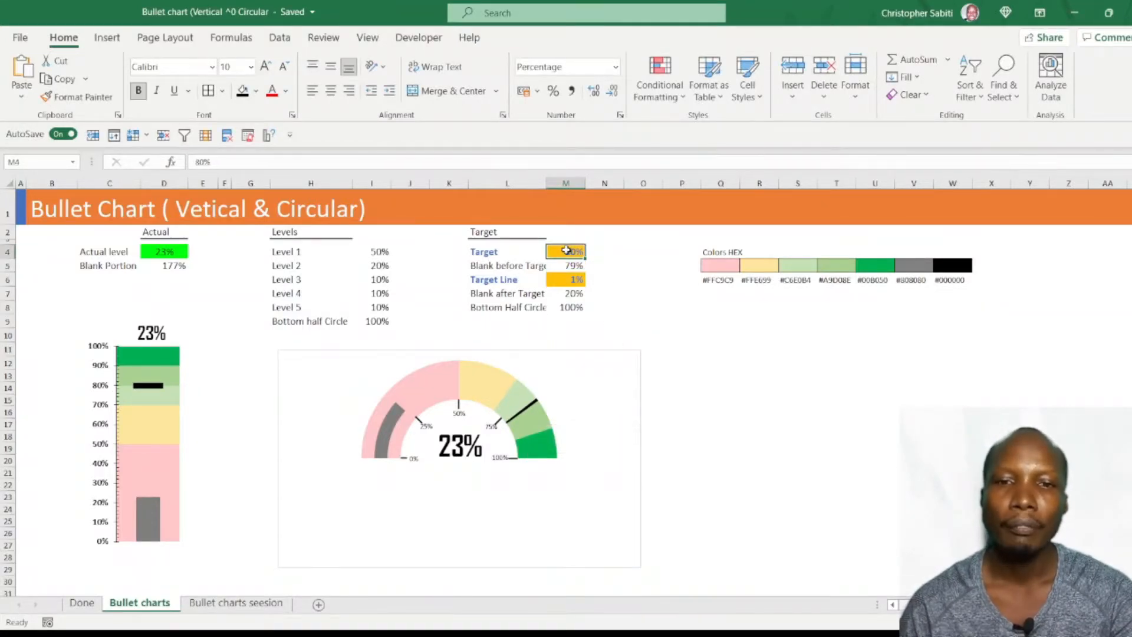
Step: Compare the Target value in M4 with the target line and the span of the circular chart
drag(502, 254, 573, 250)
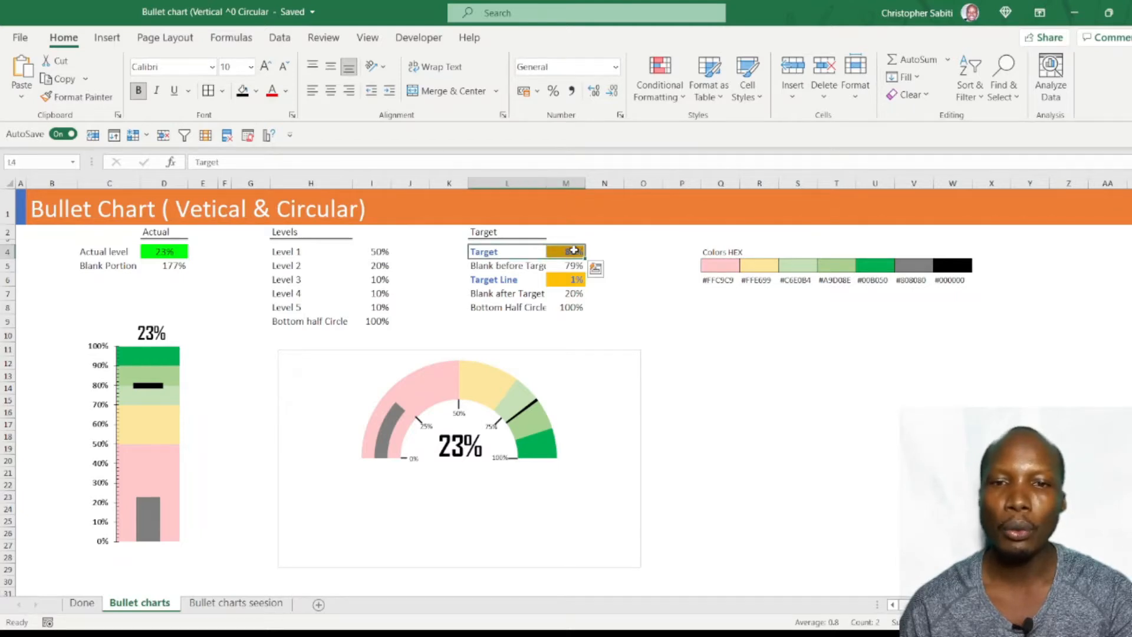
click(605, 246)
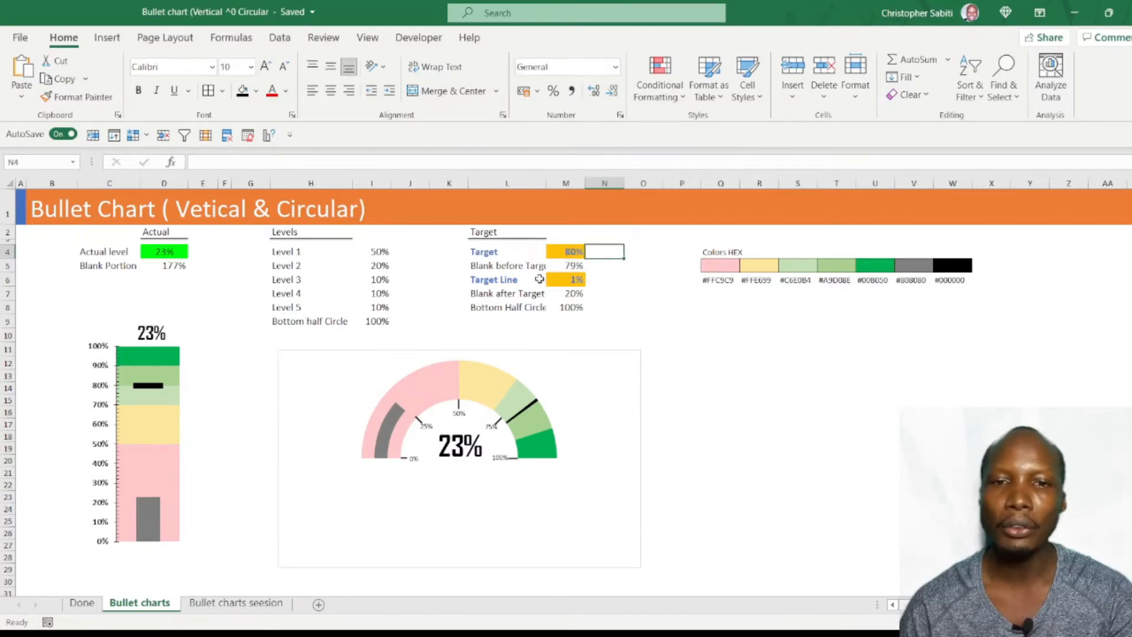
click(567, 253)
mouse_move(529, 407)
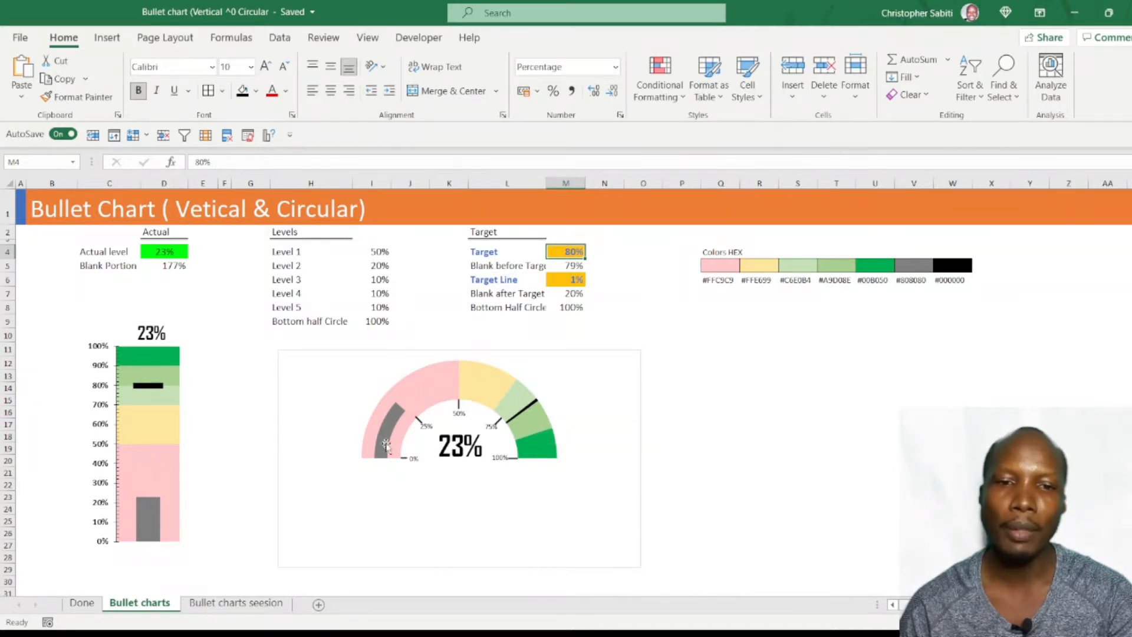
mouse_move(384, 459)
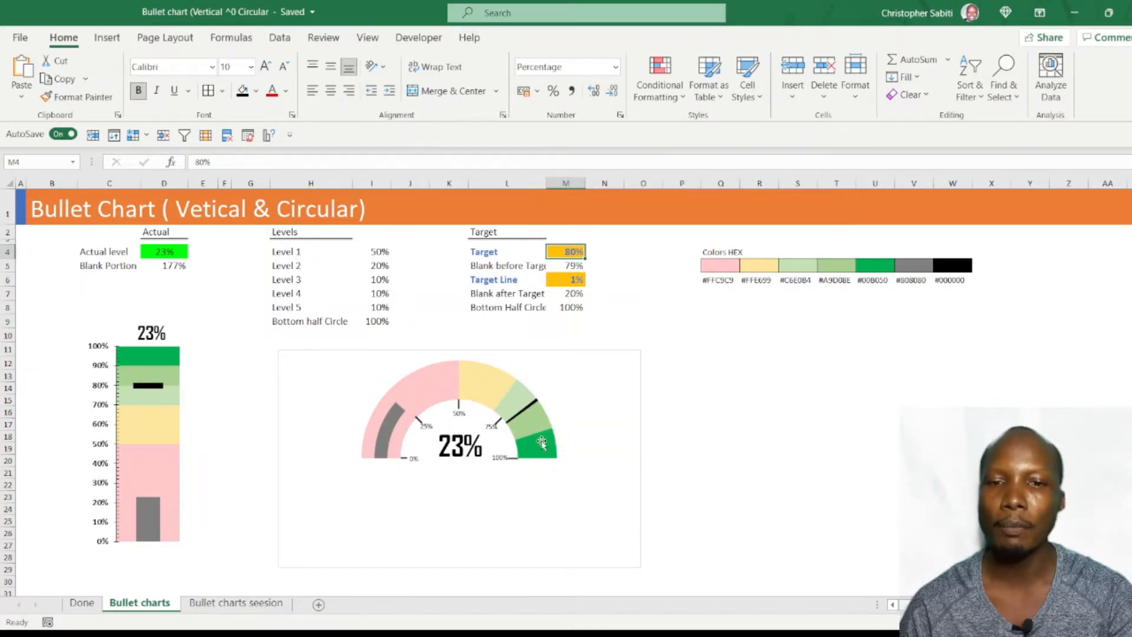
Step: Widen column L to fit the Target table's labels and inspect the Blank before Target formula in M5
drag(491, 266, 492, 252)
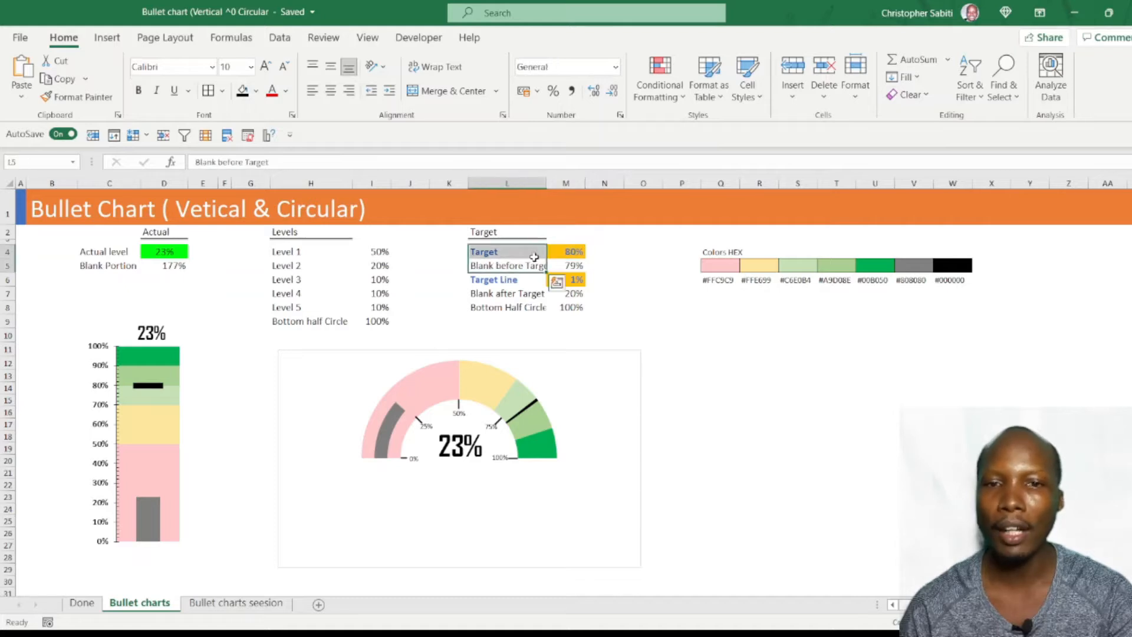
drag(545, 184, 556, 183)
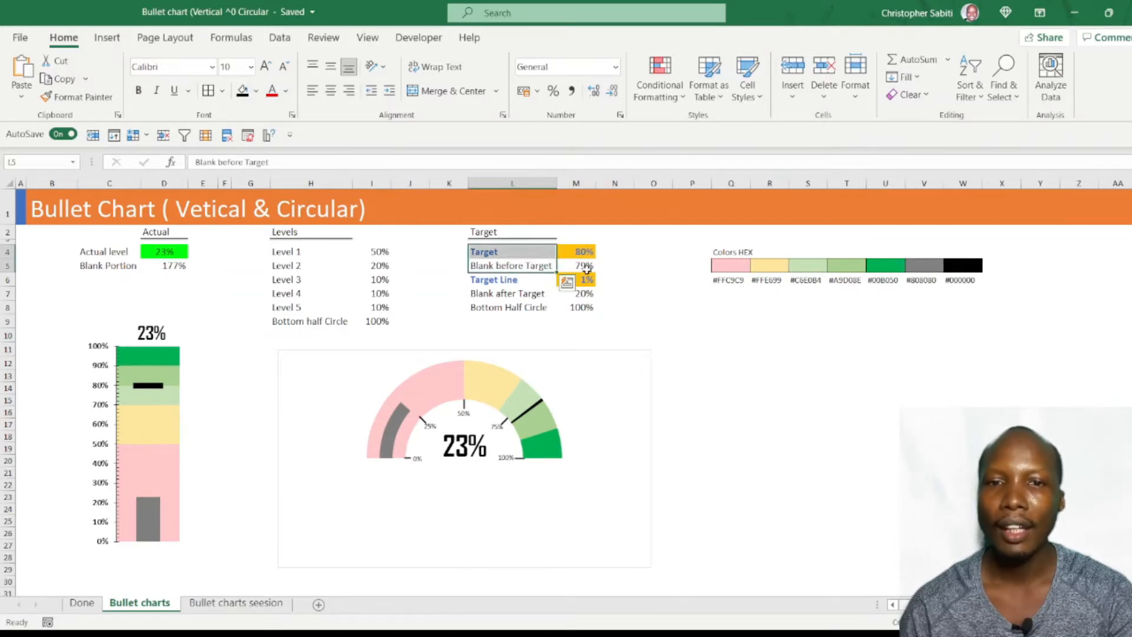
click(584, 266)
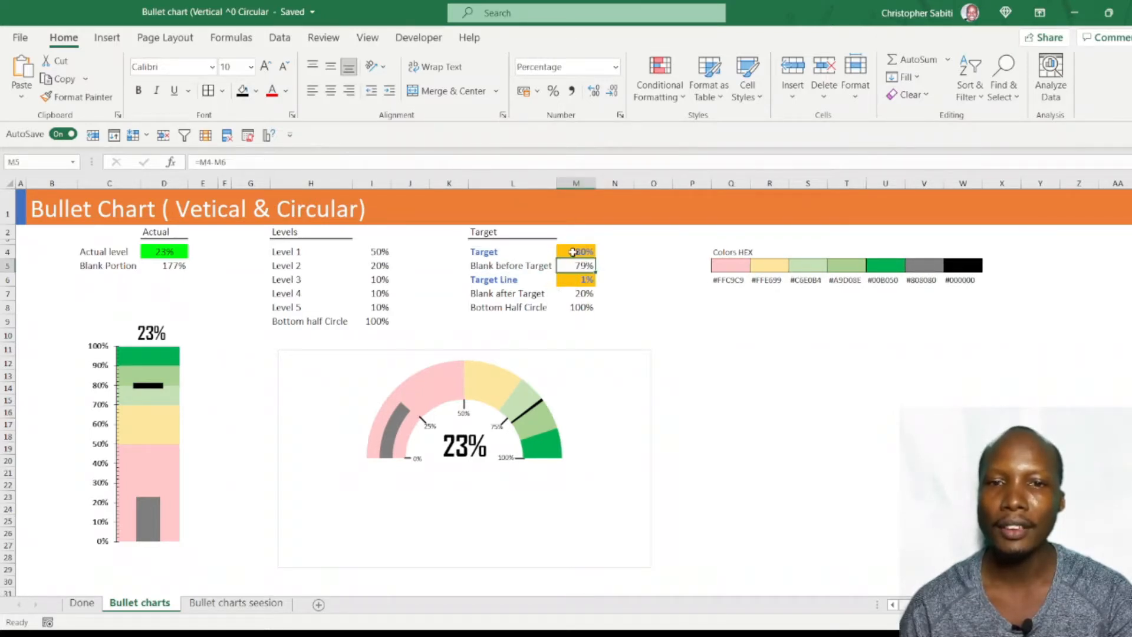
click(572, 252)
click(581, 266)
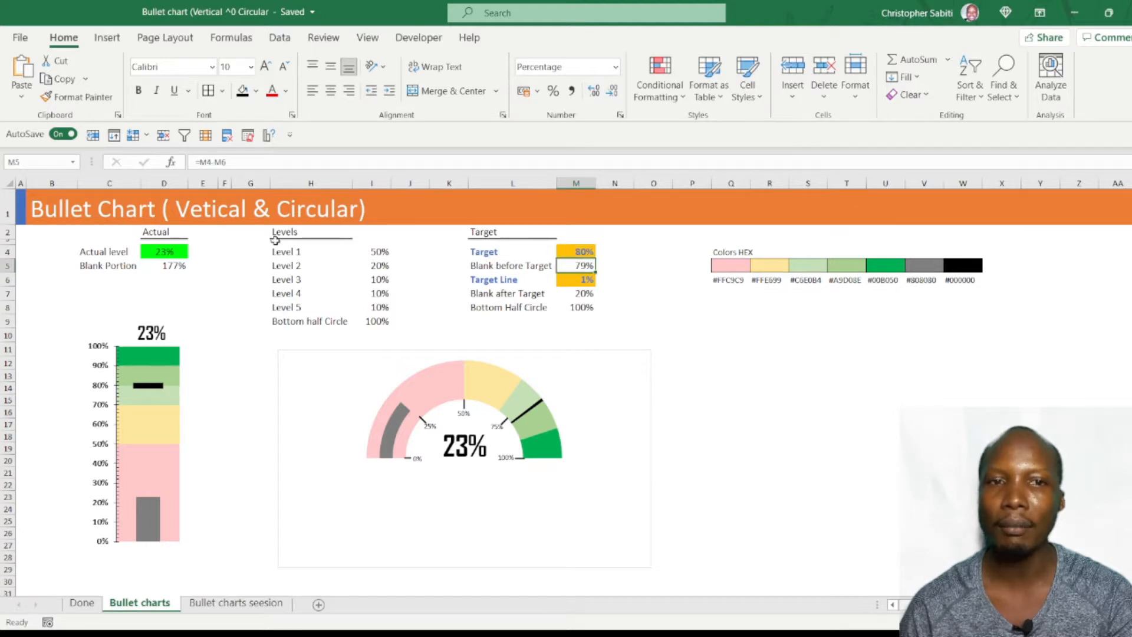
click(214, 162)
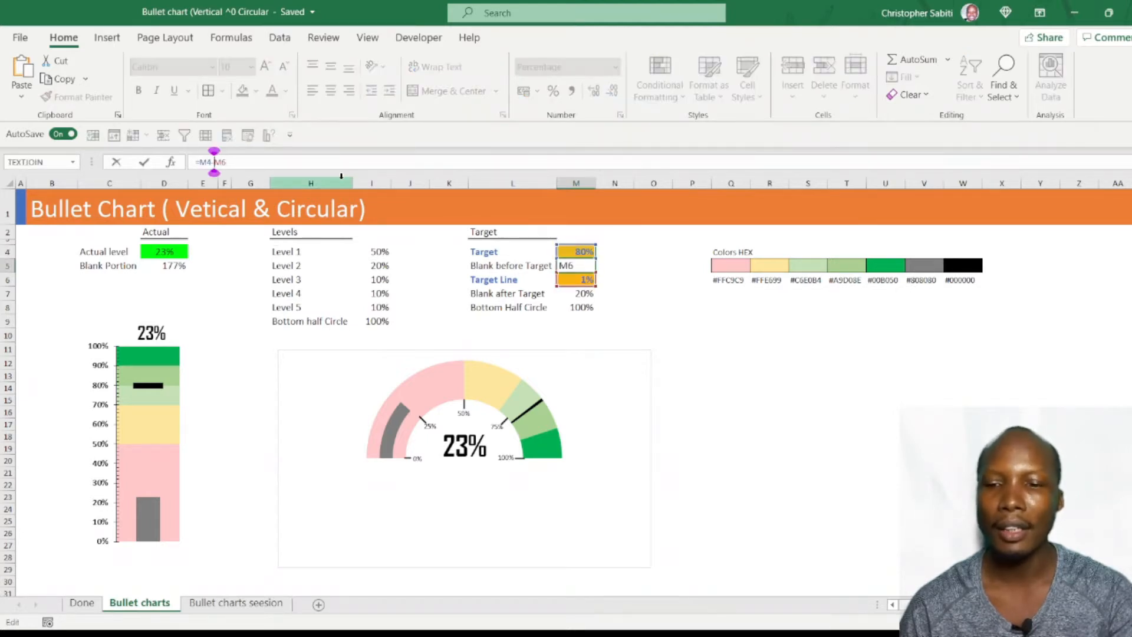
key(Return)
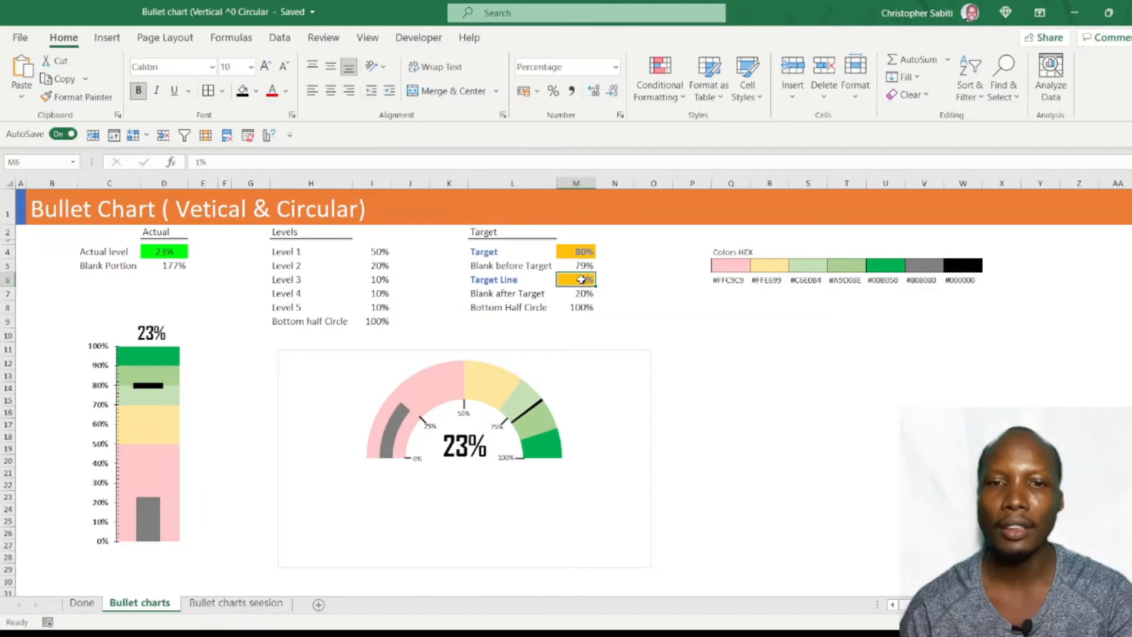
Step: Examine the Target Line value in M6 in relation to the Target, the Blank before Target and the circular chart's marker
click(498, 279)
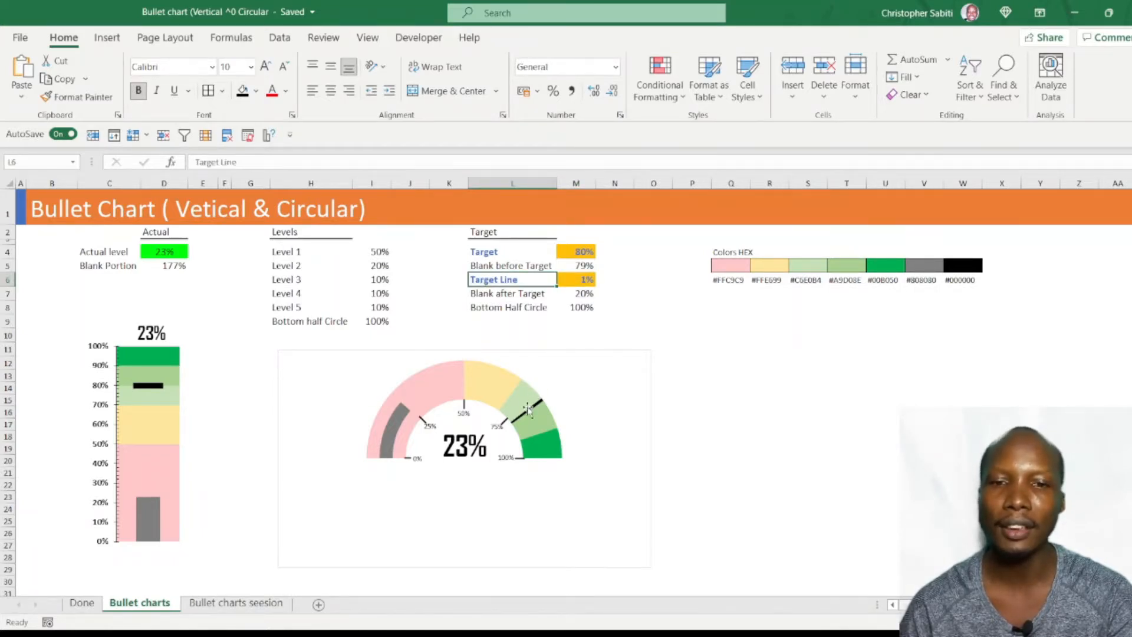
click(579, 279)
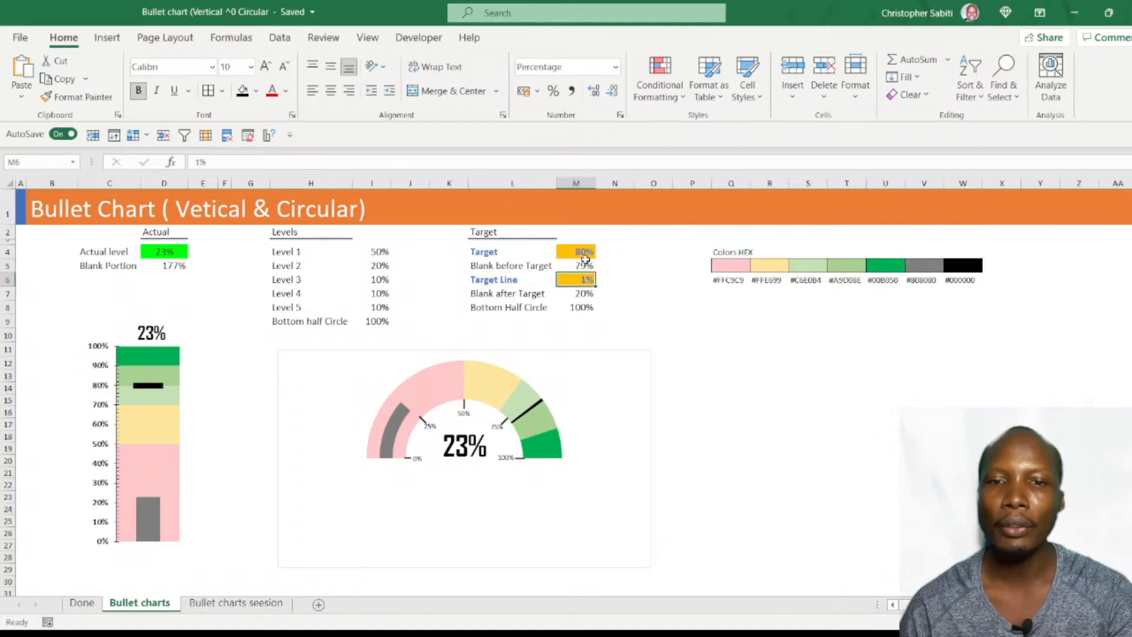
click(583, 253)
click(581, 269)
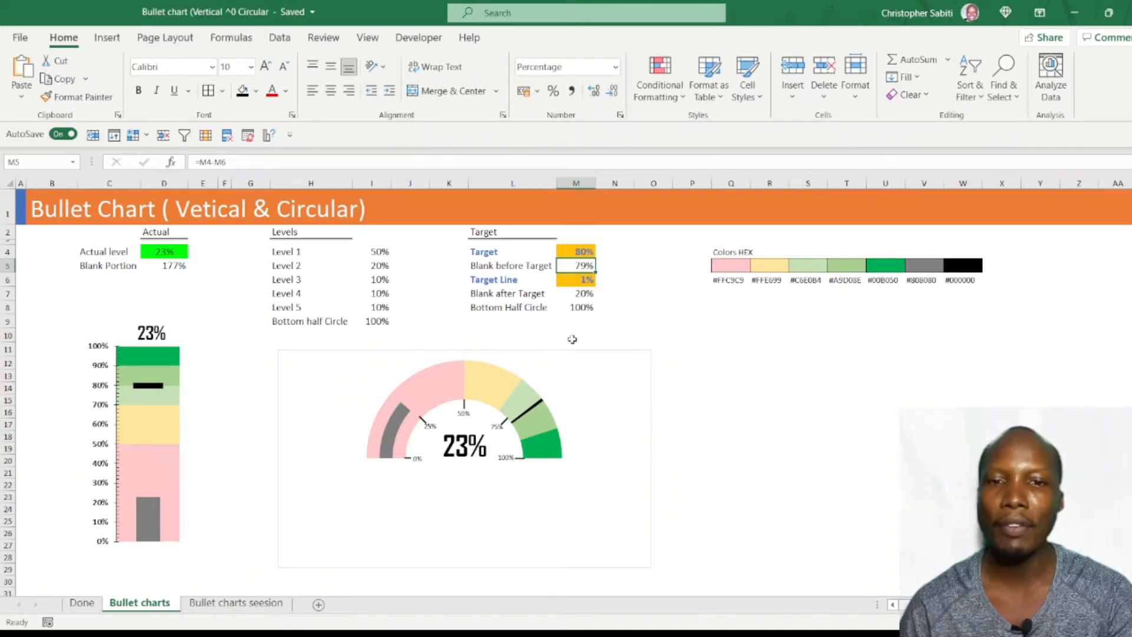
click(581, 279)
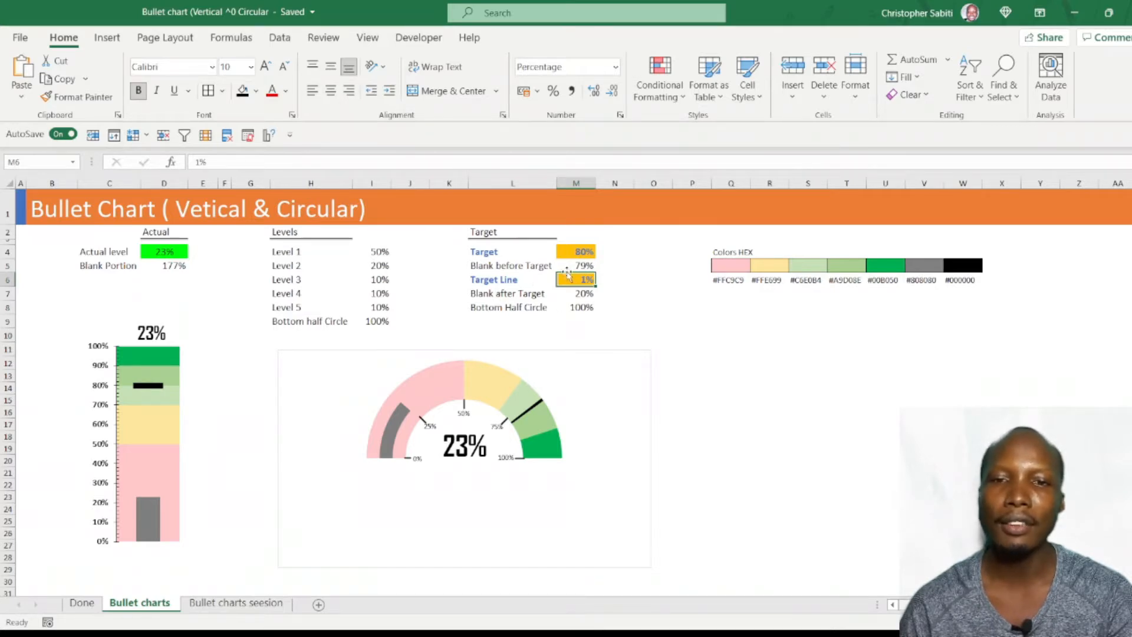
click(583, 255)
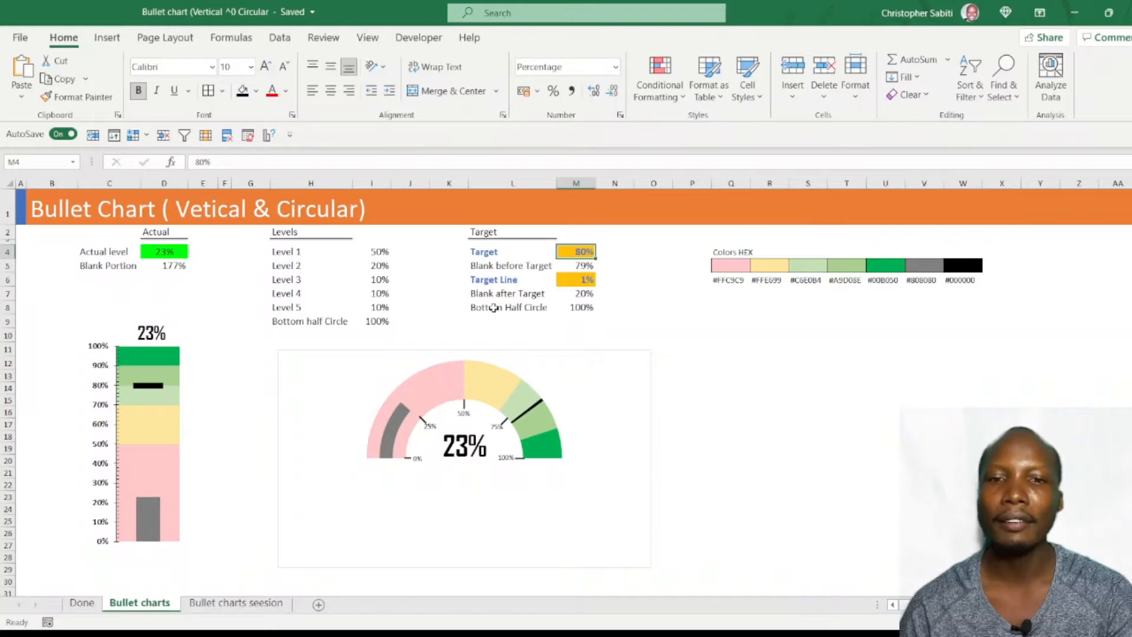
Step: Review the Blank after Target row, the values in M5:M7 as a group, and the Bottom Half Circle value in M8
click(542, 292)
mouse_move(543, 292)
mouse_down()
mouse_move(581, 281)
mouse_move(580, 293)
mouse_up()
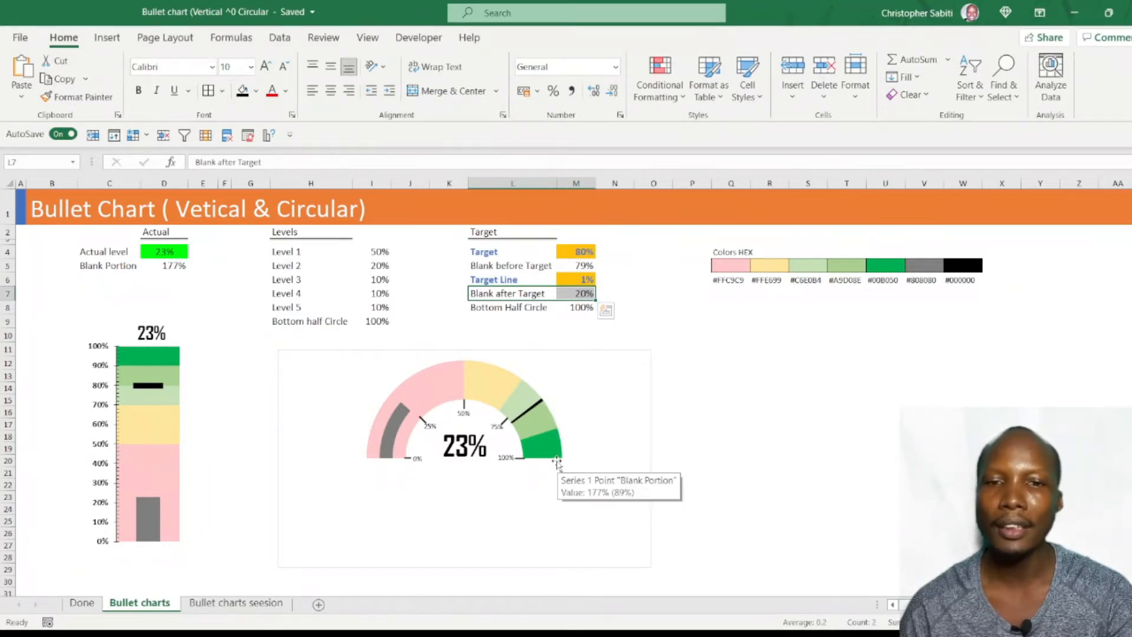
click(577, 266)
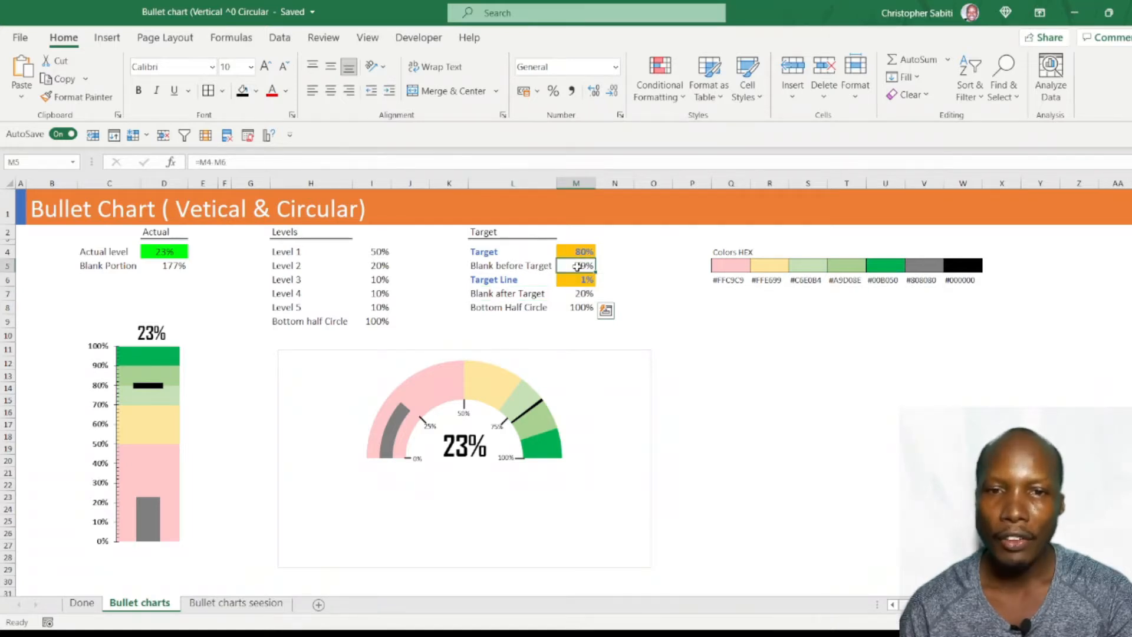
drag(577, 266, 578, 295)
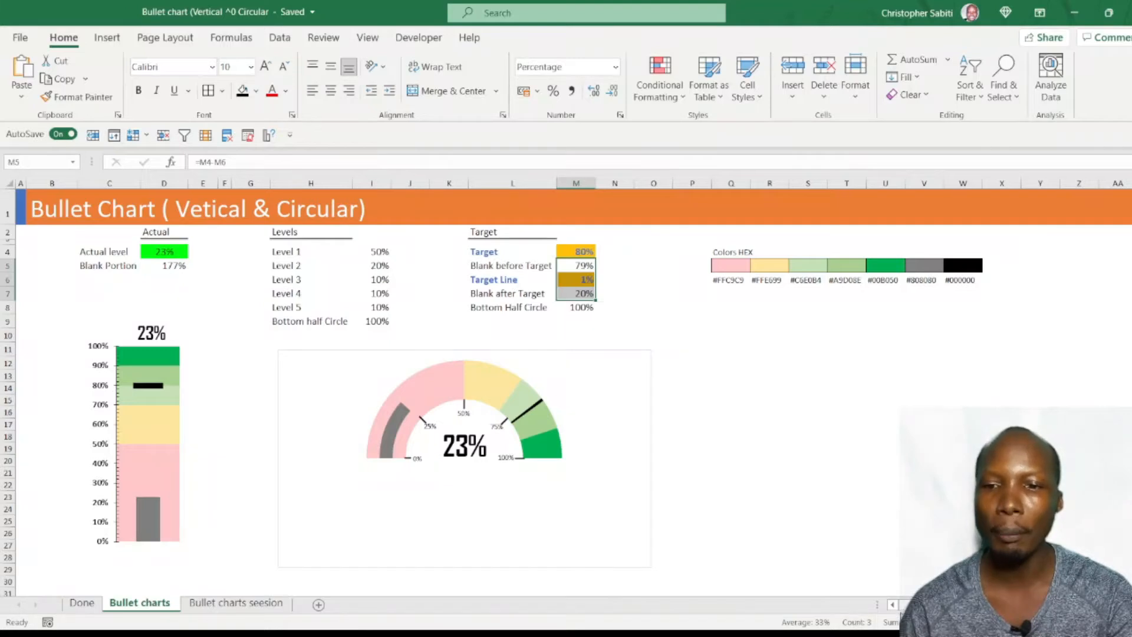
click(577, 308)
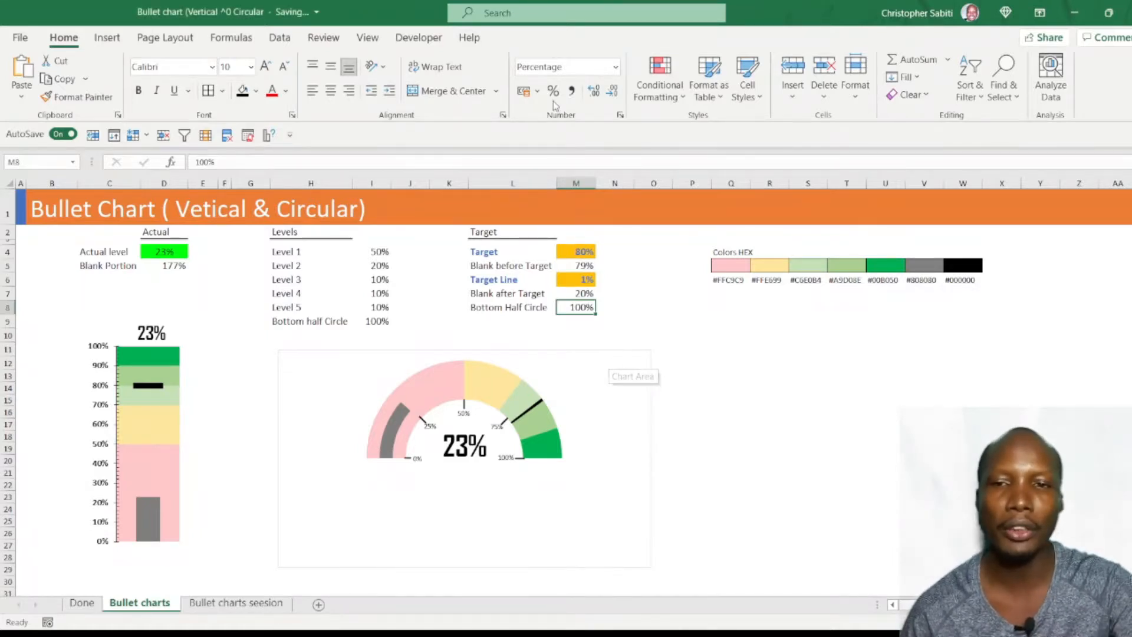
Step: Review the Colors HEX swatches and codes, and go to the Bullet charts seesion sheet
drag(734, 271, 971, 282)
click(799, 333)
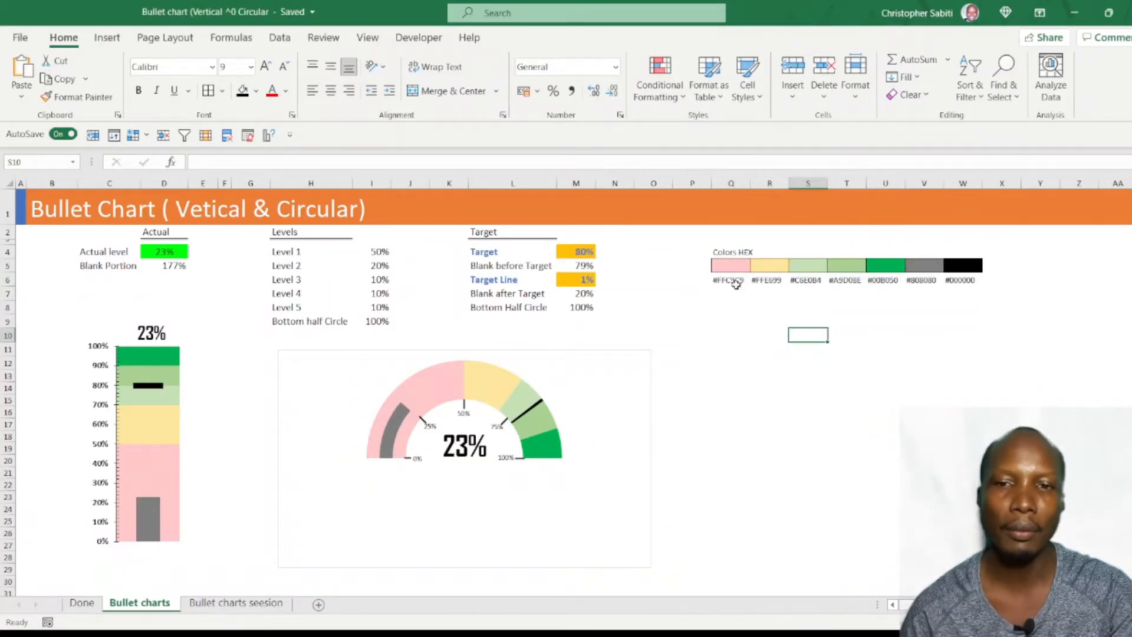
click(239, 604)
click(366, 393)
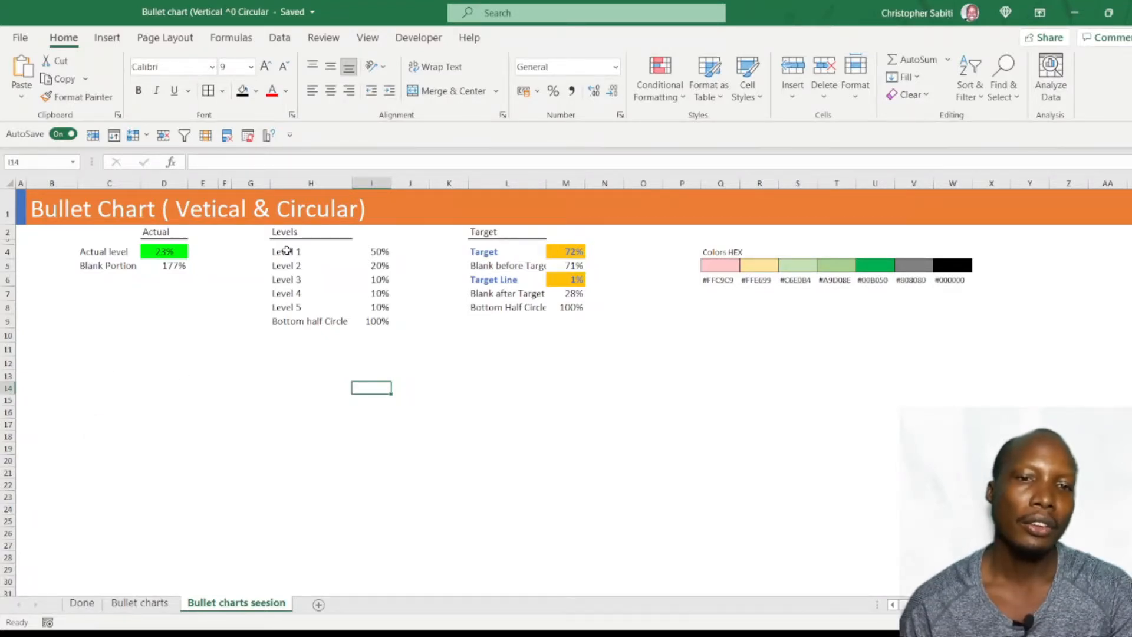
Step: Review the Level 1 to Level 5 data in H4:I8 and compare it with the finished vertical chart on the Bullet charts sheet
drag(287, 251, 376, 305)
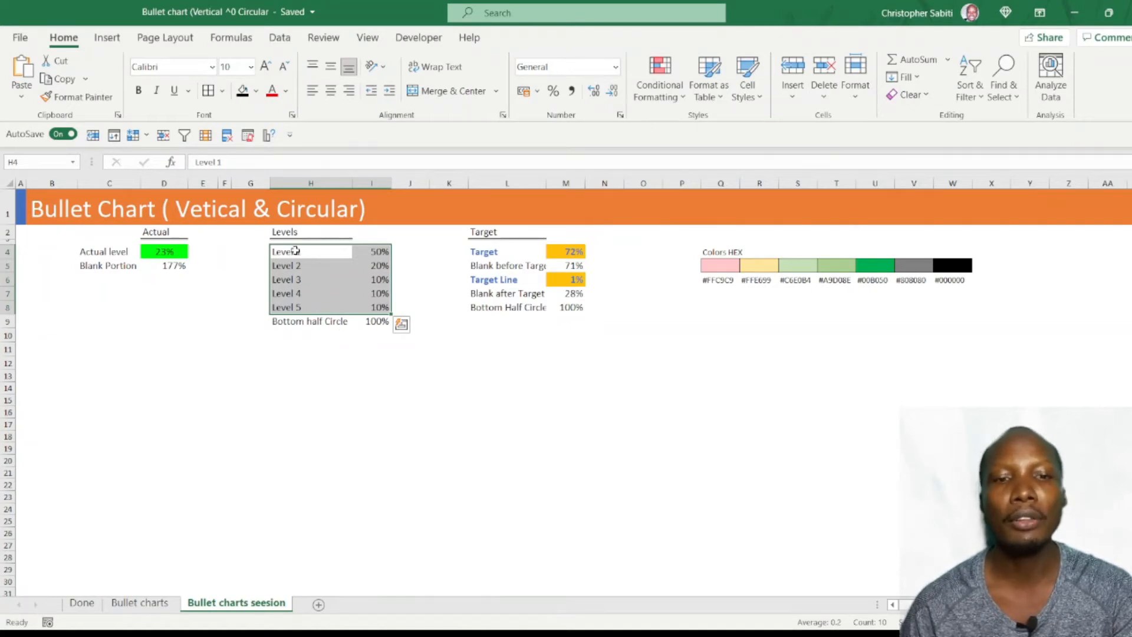
drag(295, 250, 380, 310)
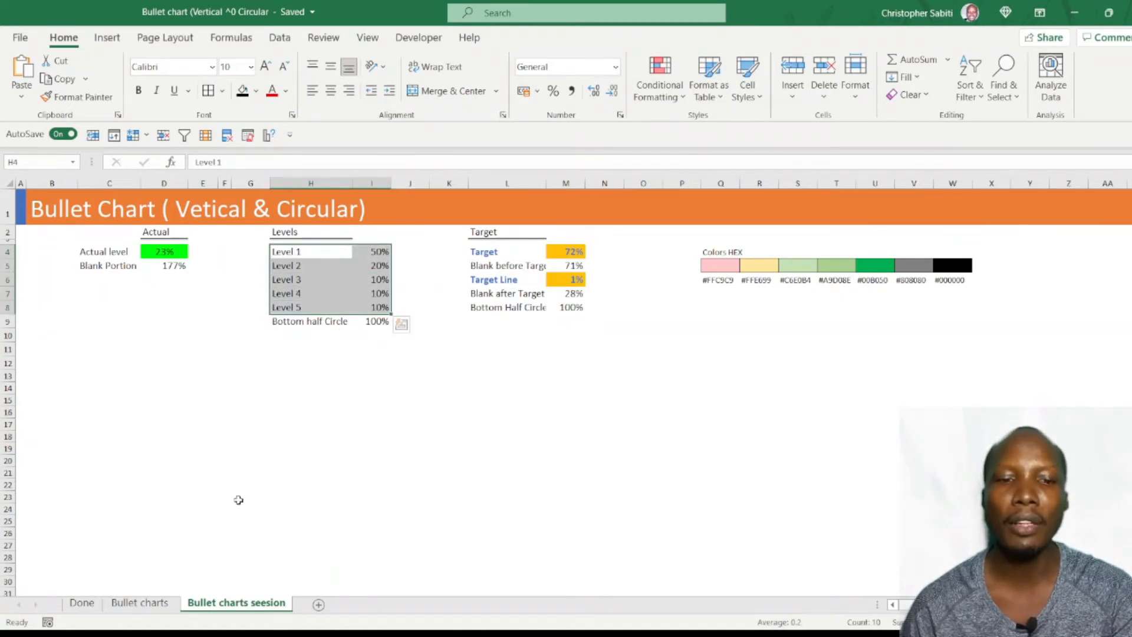
click(142, 604)
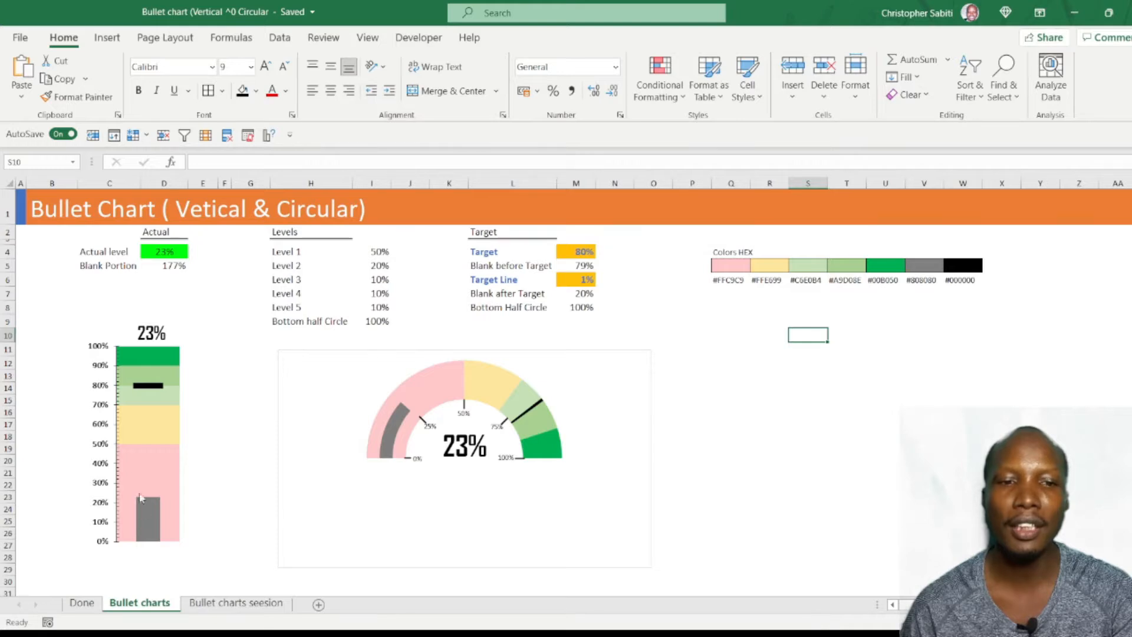
click(236, 603)
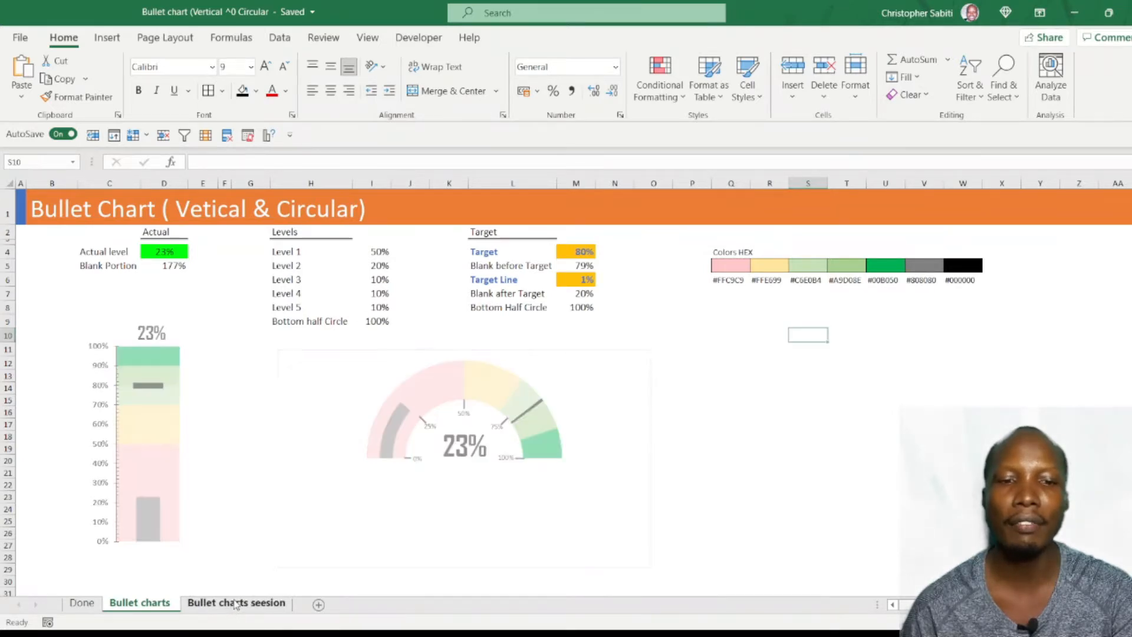
click(292, 354)
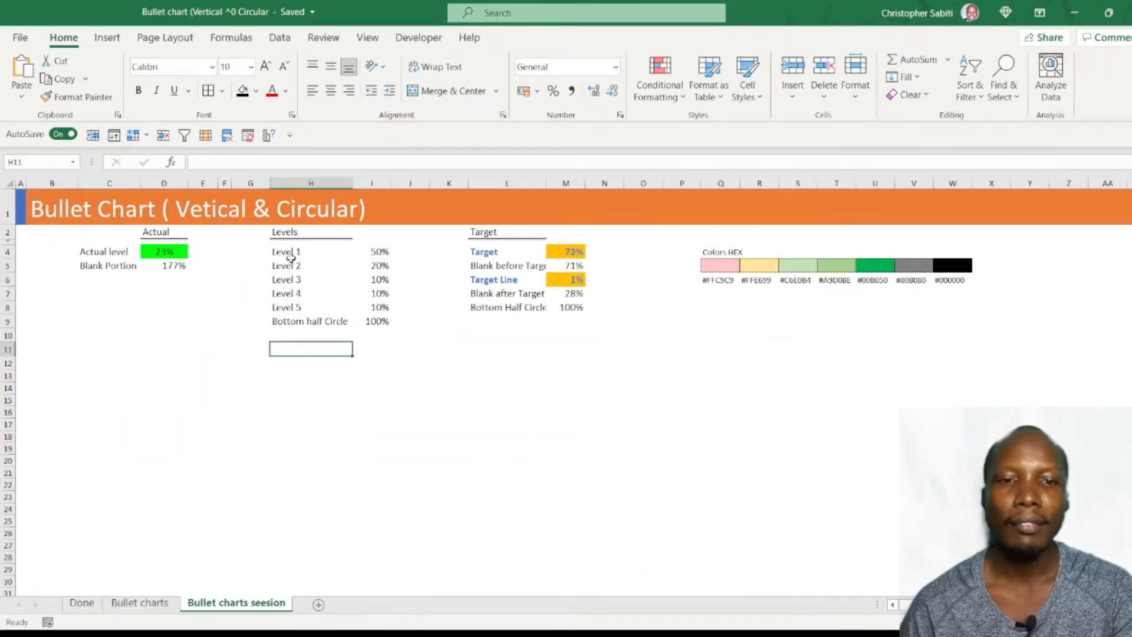
Step: Insert a clustered column chart of the Level 1 to Level 5 data in H4:I8 below the tables and delete its title
drag(289, 254, 366, 305)
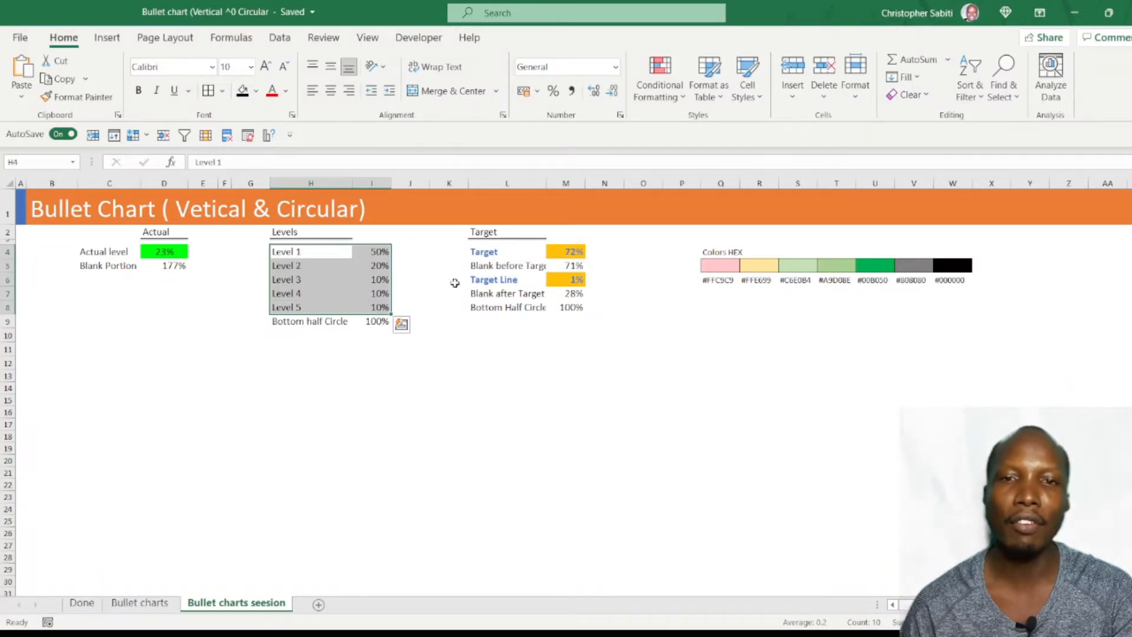
click(107, 37)
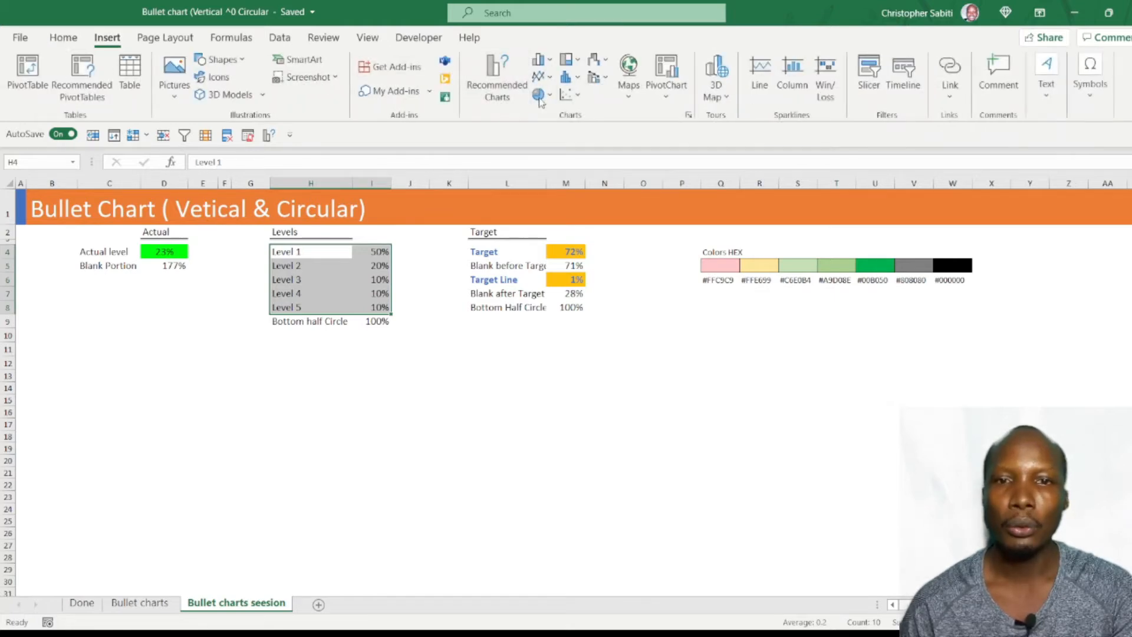
click(545, 61)
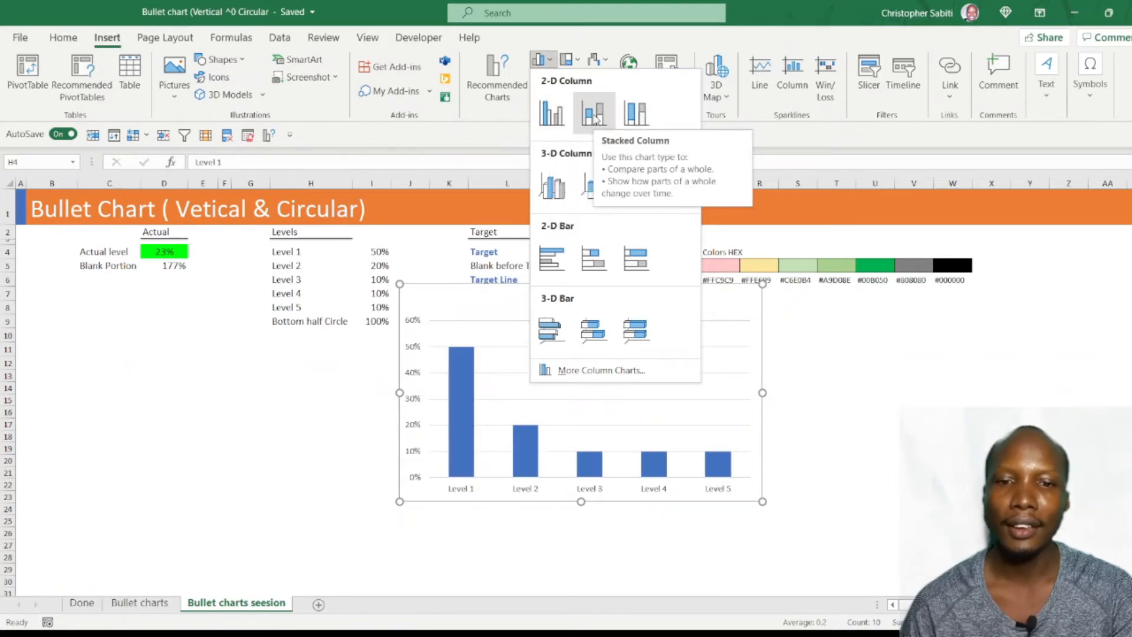
key(Escape)
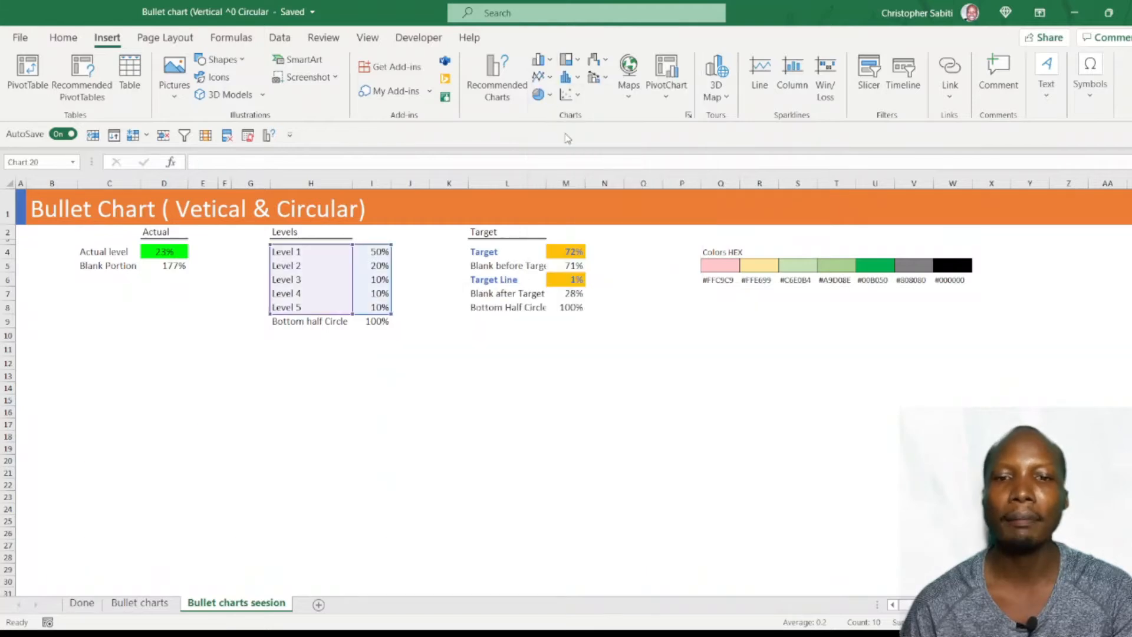
drag(484, 302, 215, 354)
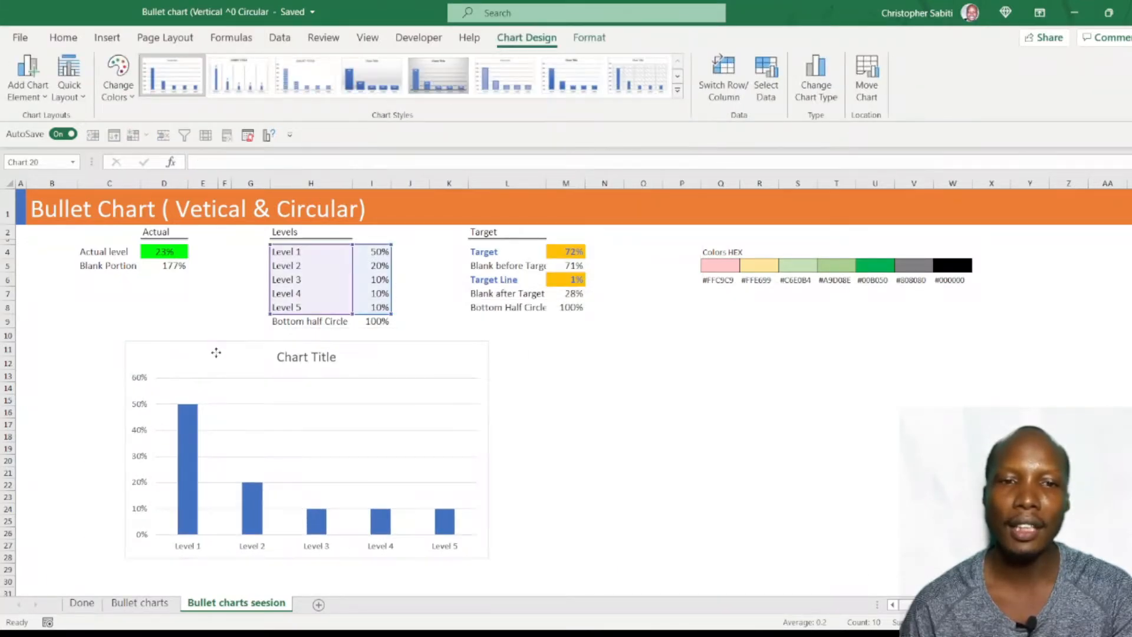
click(315, 360)
key(Delete)
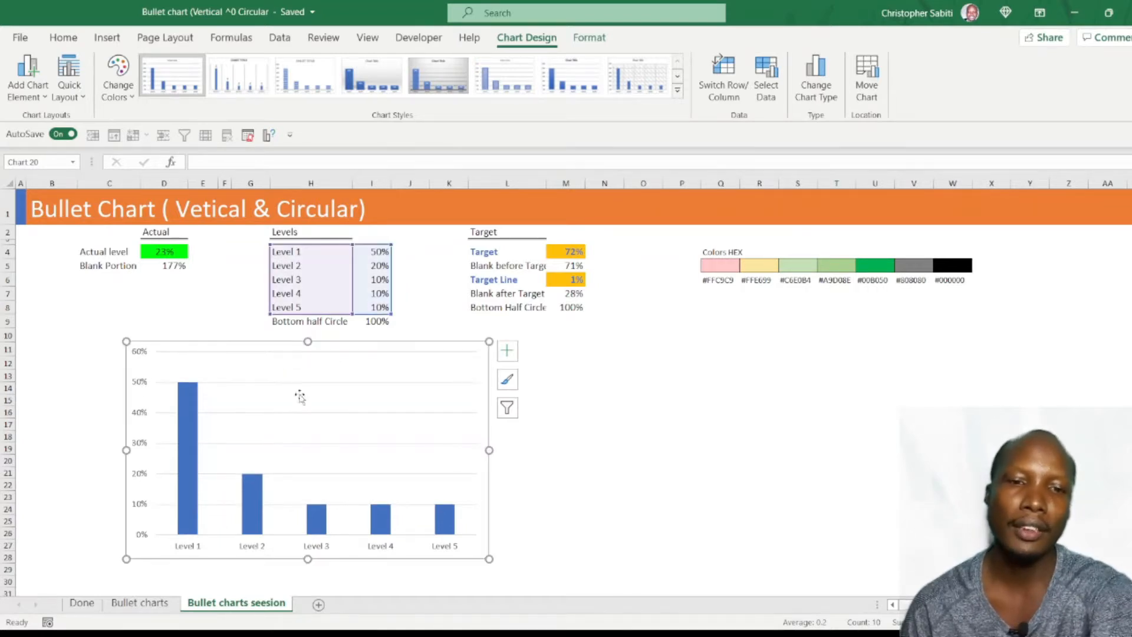
click(253, 547)
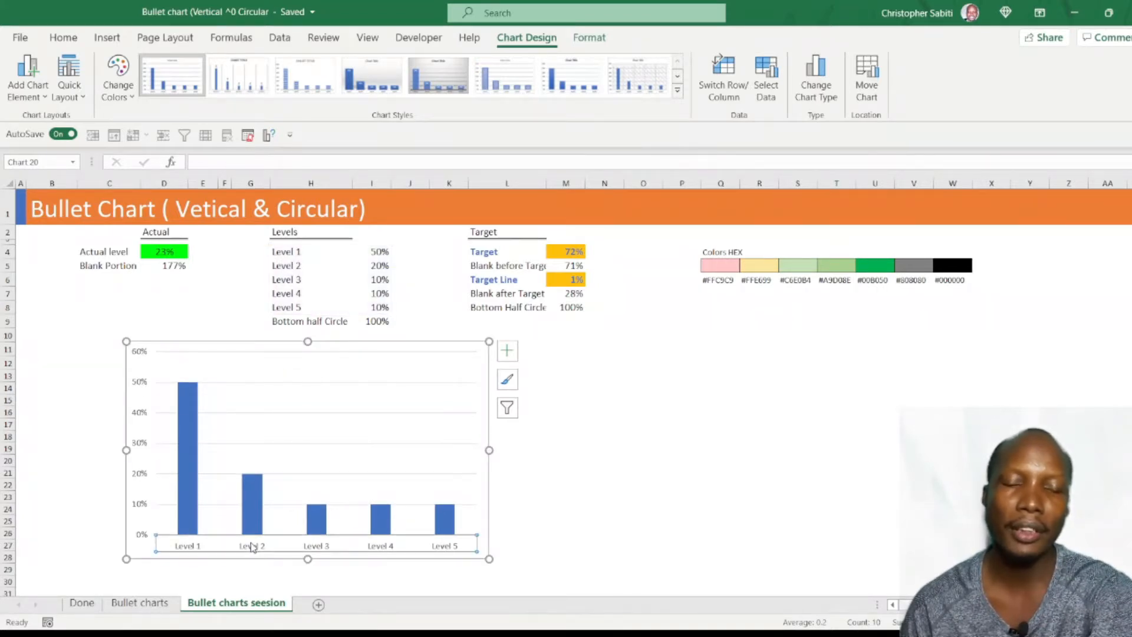
key(Delete)
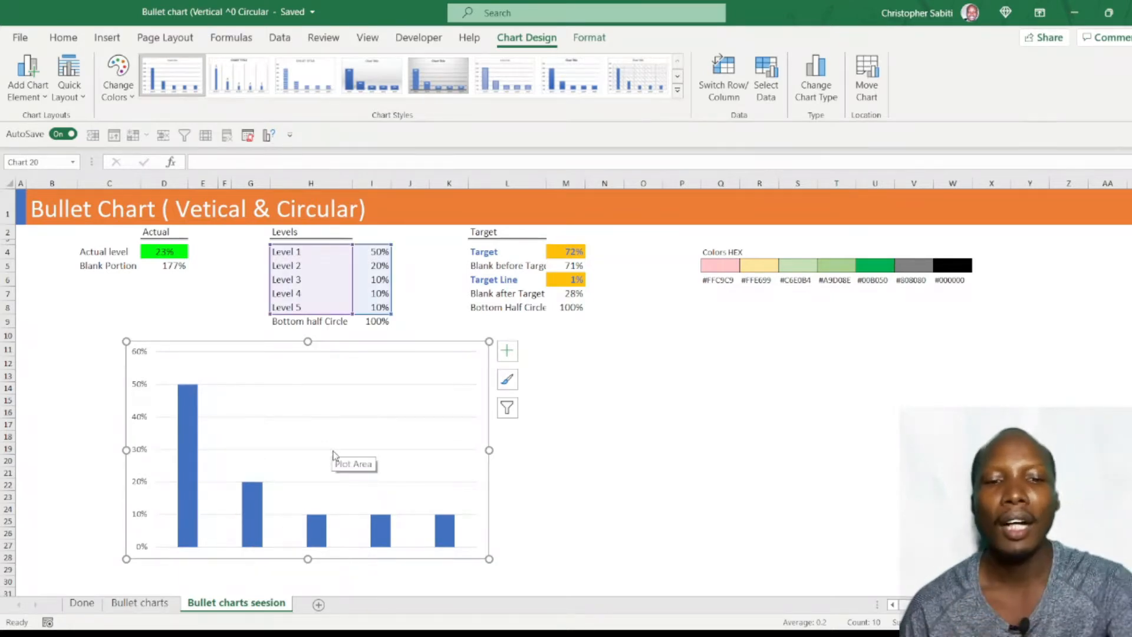
key(ctrl+z)
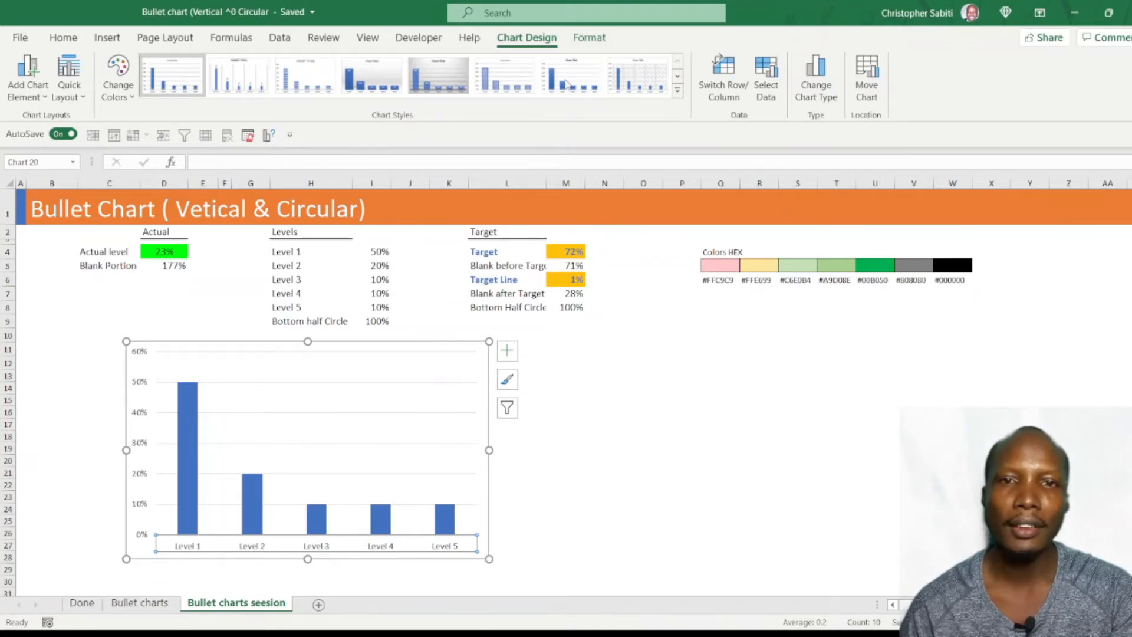
Step: Switch the chart's rows and columns so each level becomes its own series, and delete the horizontal axis
click(723, 85)
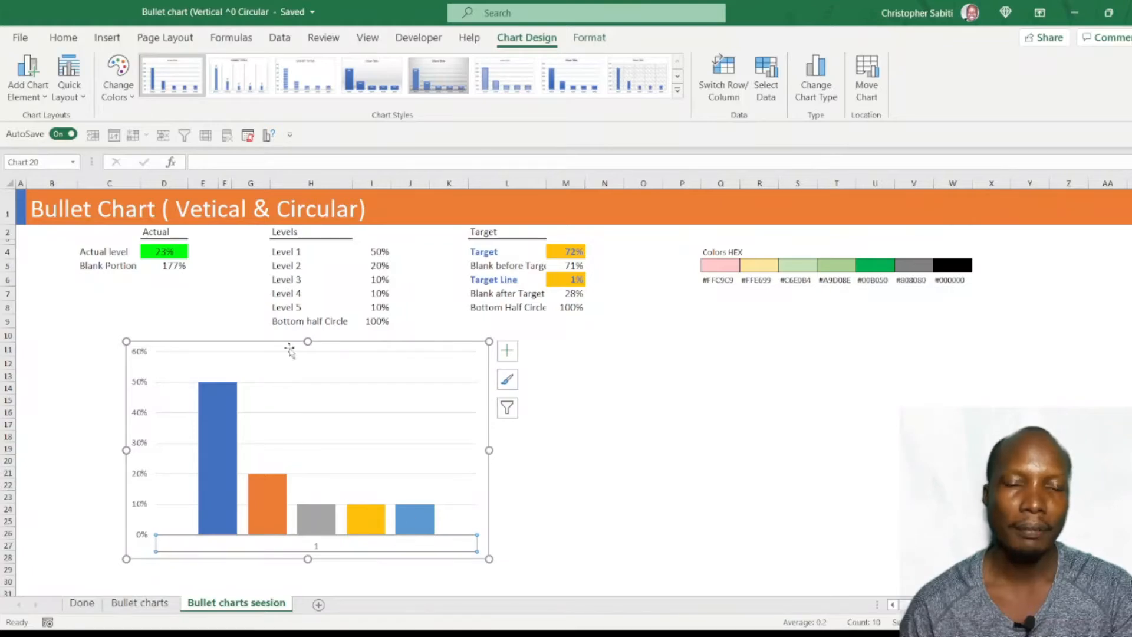
click(288, 545)
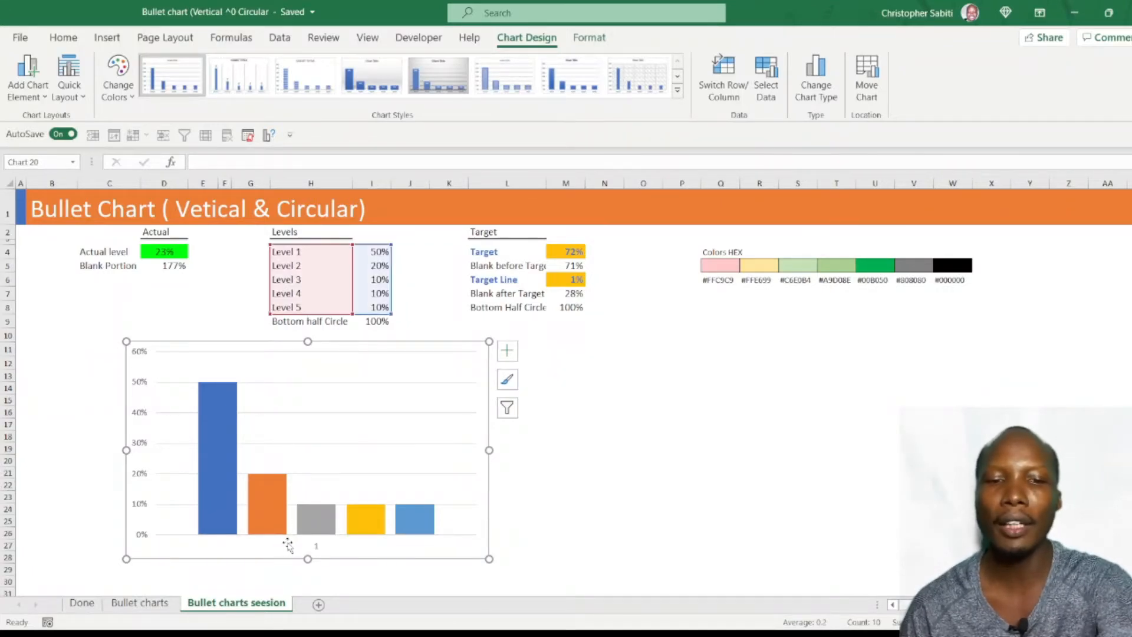
click(318, 548)
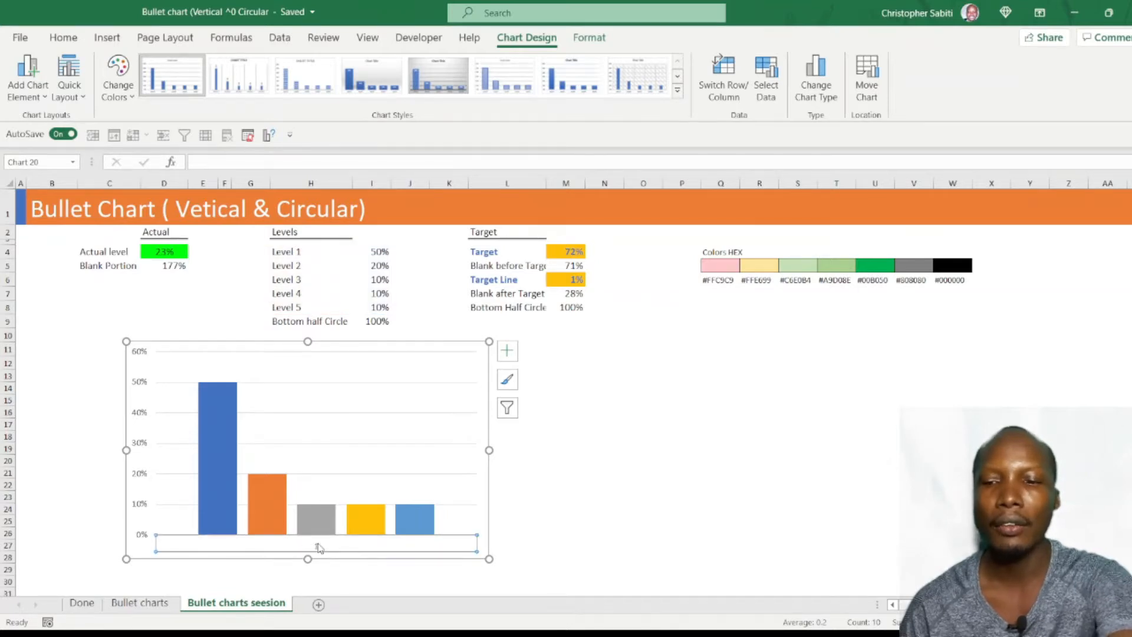
key(Delete)
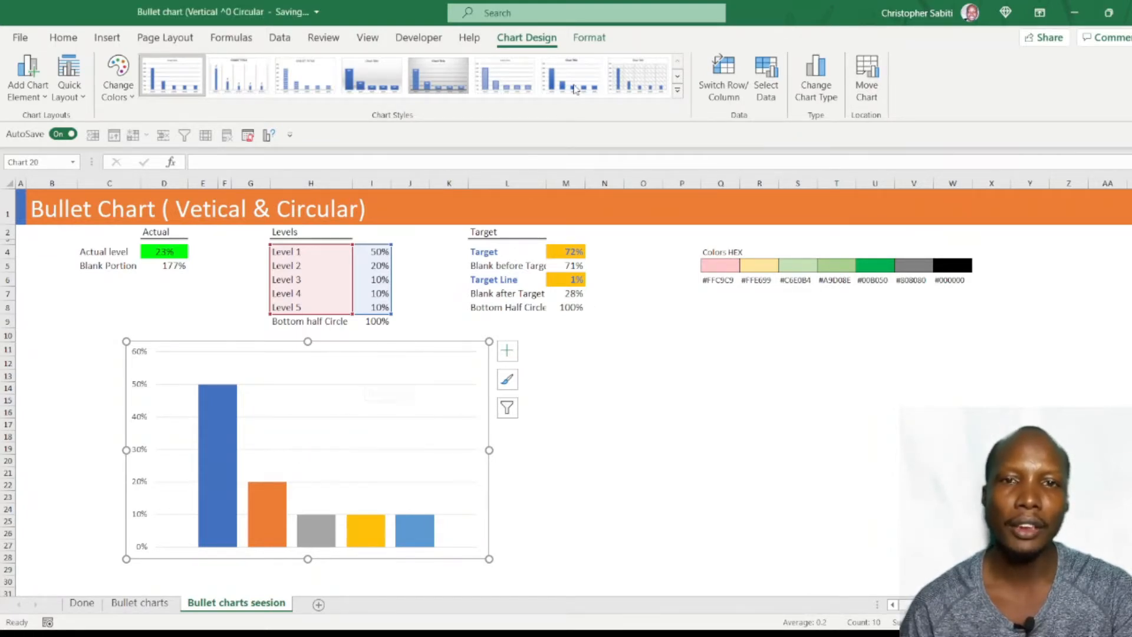
Step: Change the chart type to Stacked Column, using the layout that stacks all five levels in one column
click(818, 80)
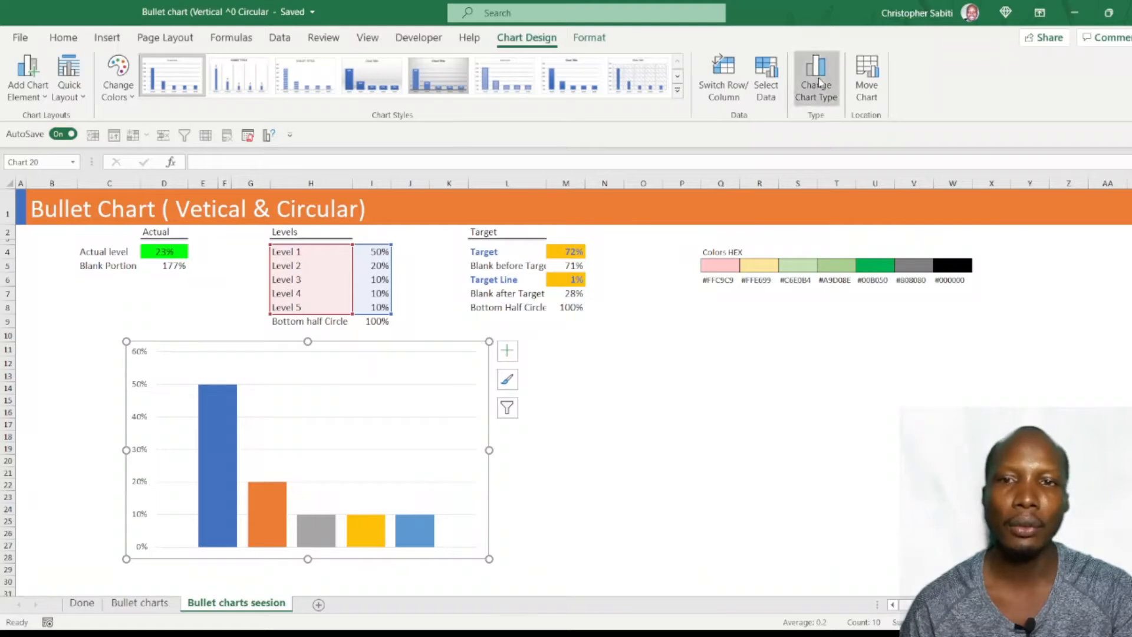
drag(624, 101, 781, 103)
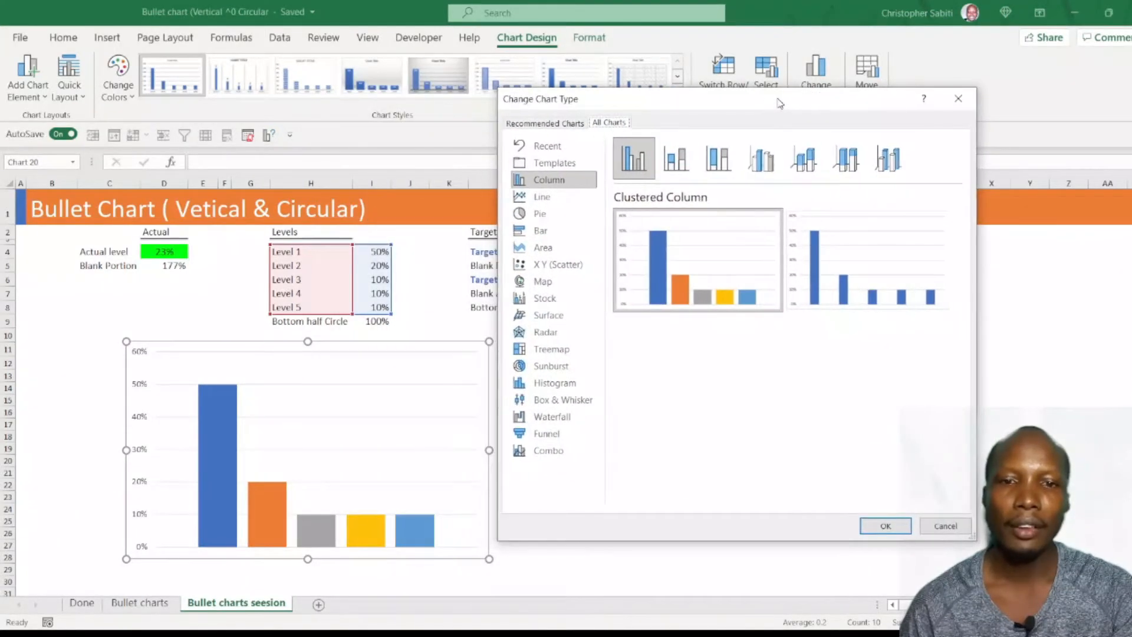
click(672, 161)
mouse_move(725, 292)
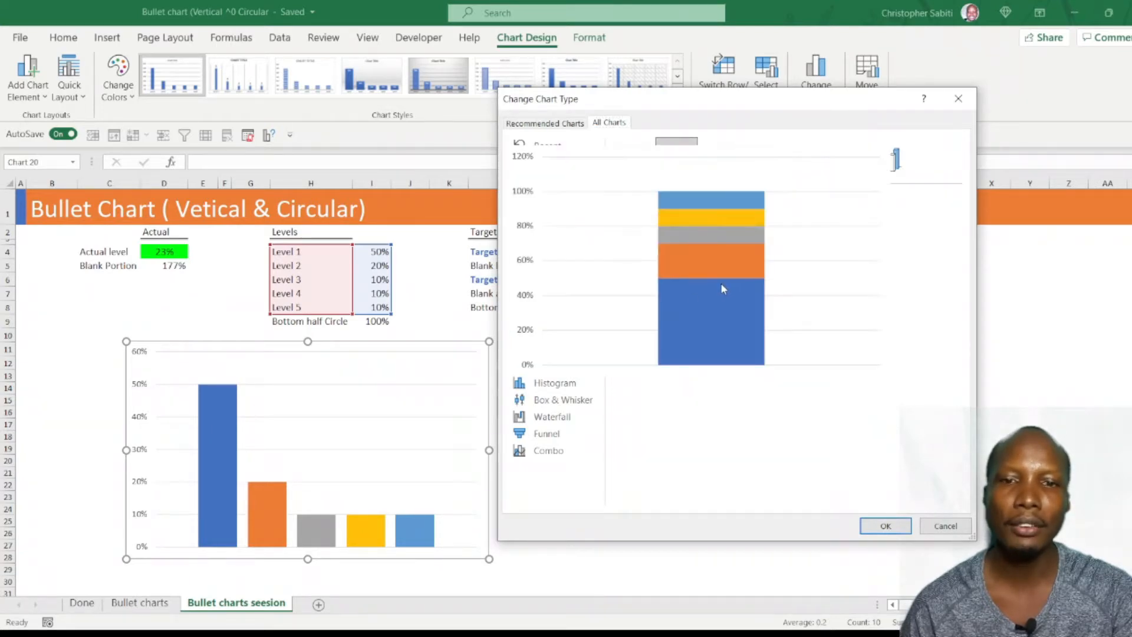
click(887, 526)
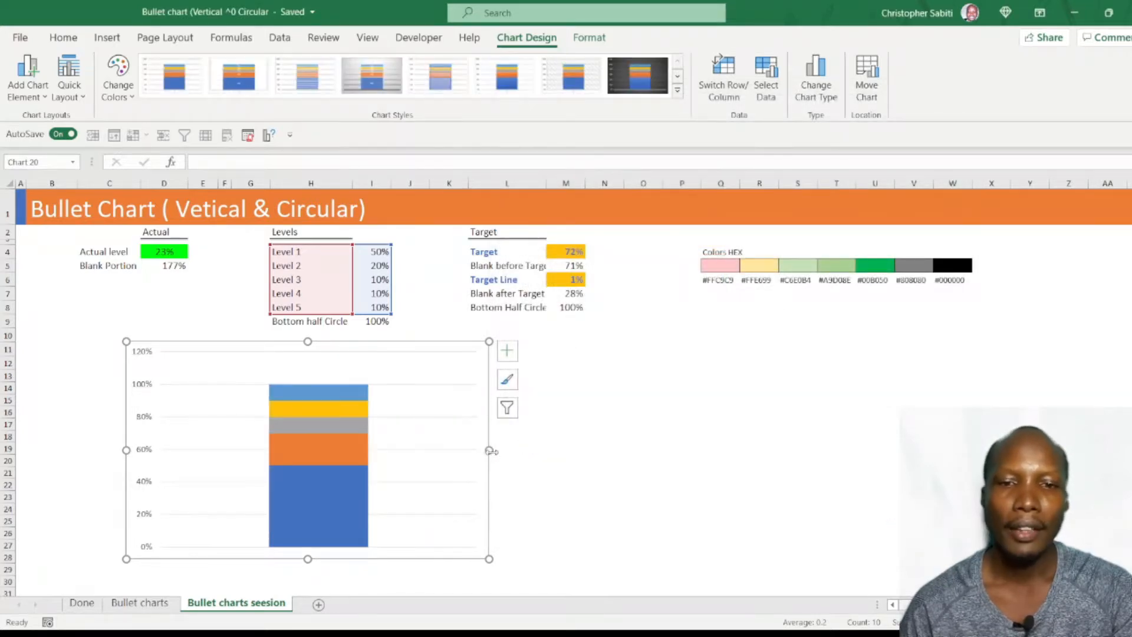
Step: Make the stacked column chart narrower and delete its horizontal gridlines
drag(489, 450, 425, 450)
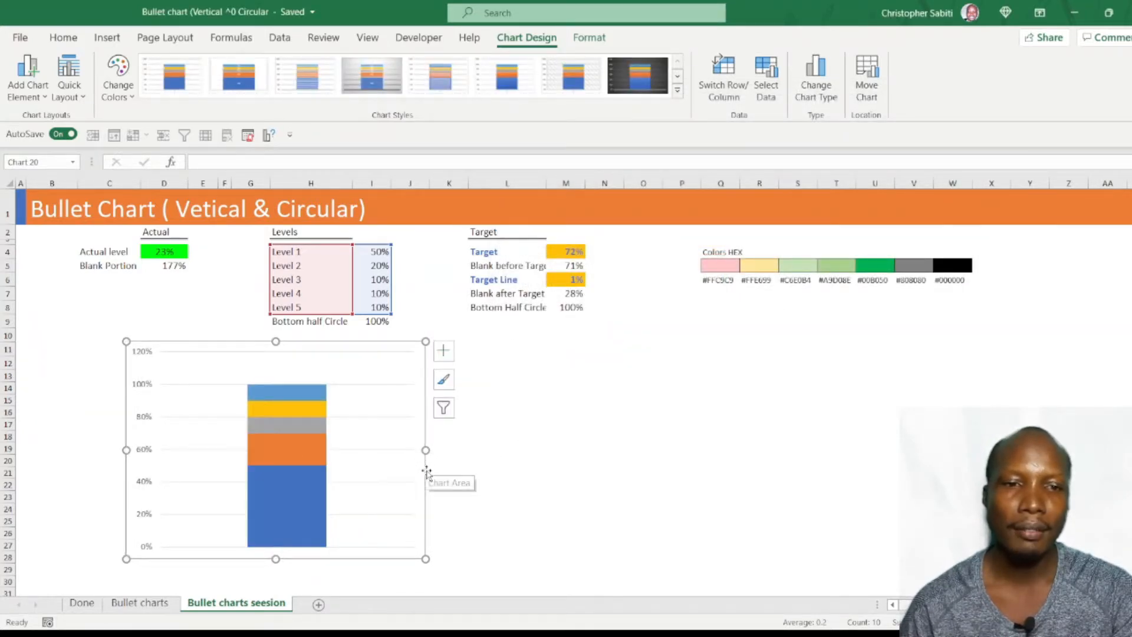
click(388, 385)
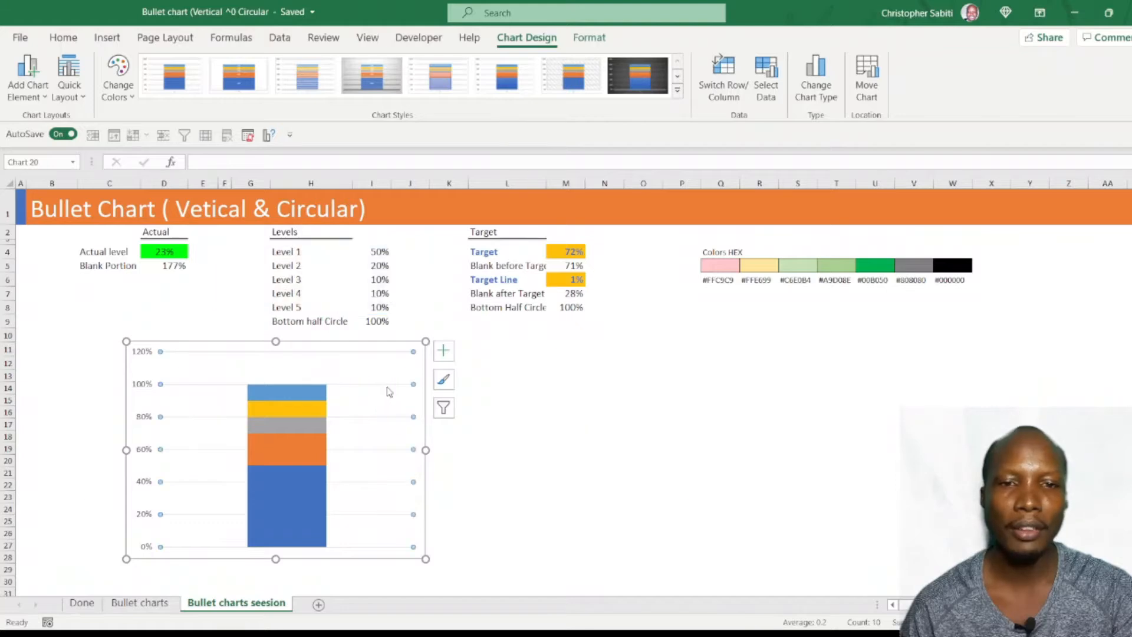
click(389, 391)
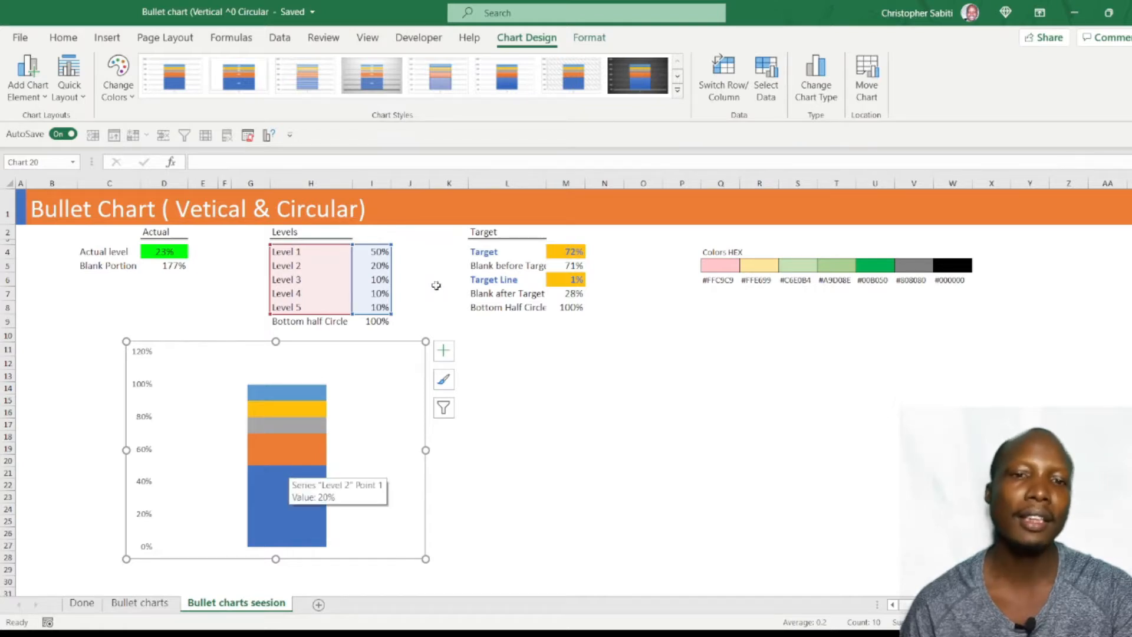
Step: Add a data series to the stacked chart with its name from cell L4 (Target) and its values from M4
click(344, 398)
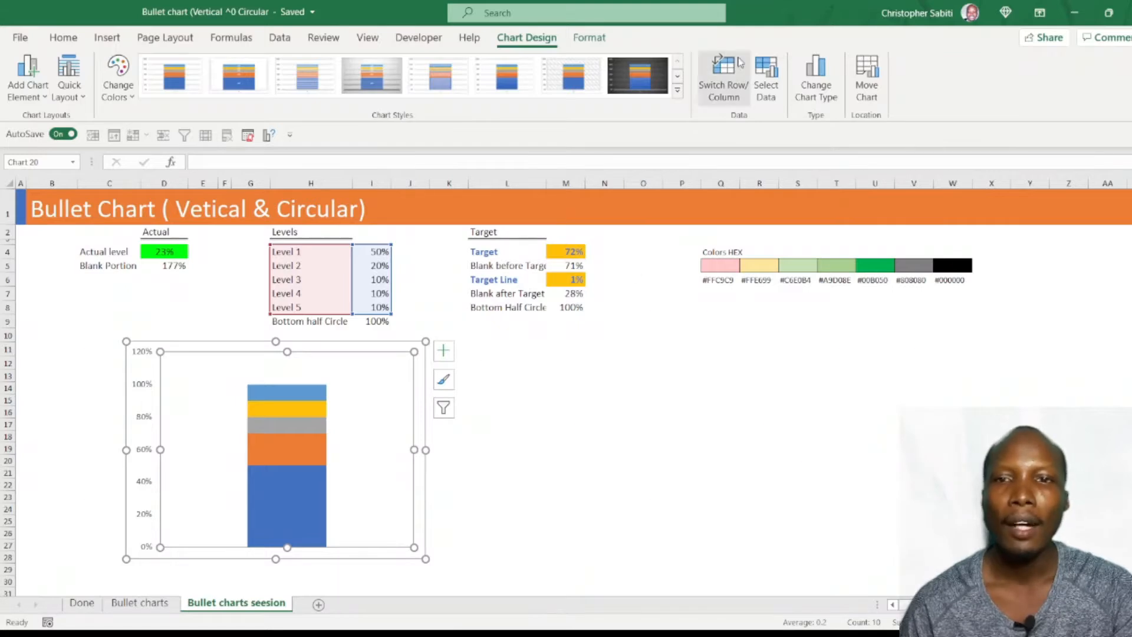
click(767, 83)
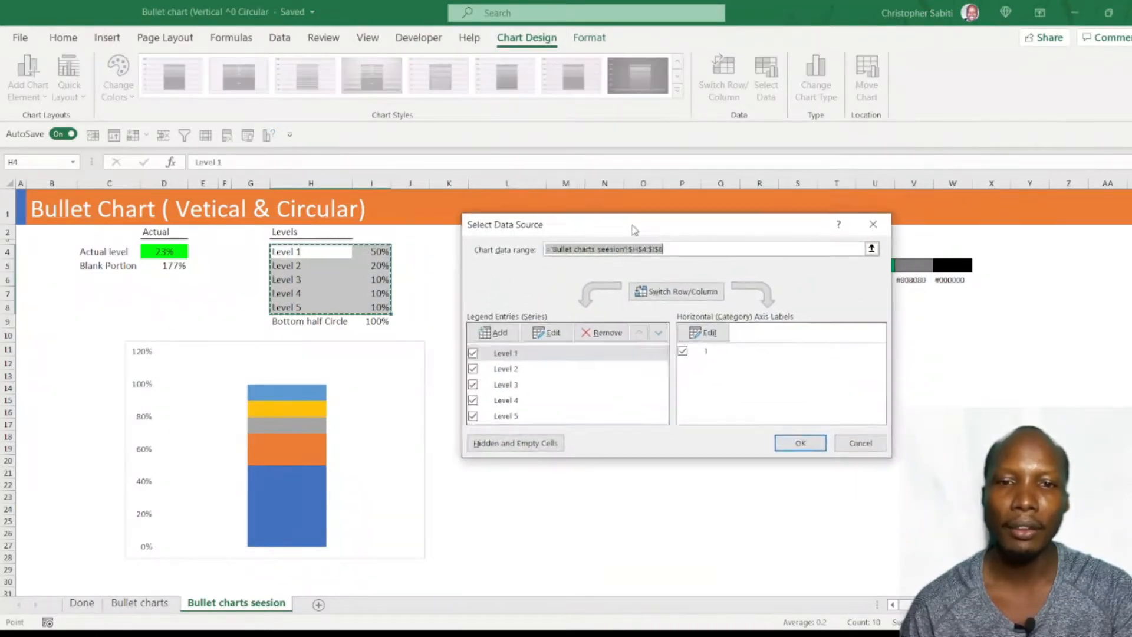
drag(634, 230, 624, 222)
scroll(497, 384, down, 4)
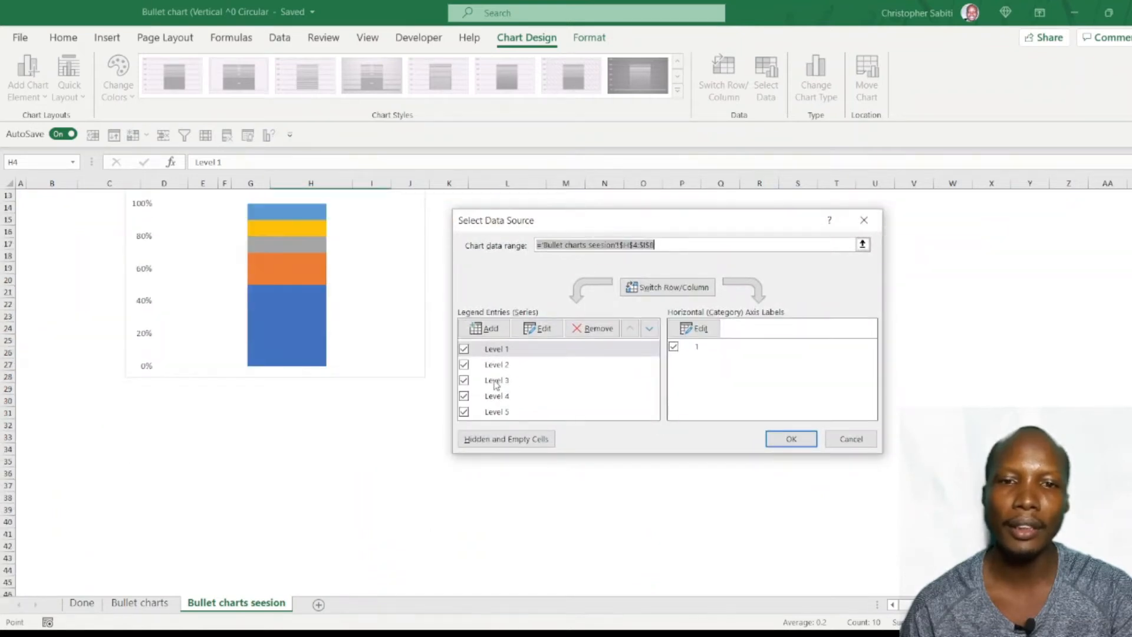
scroll(497, 385, up, 4)
click(487, 328)
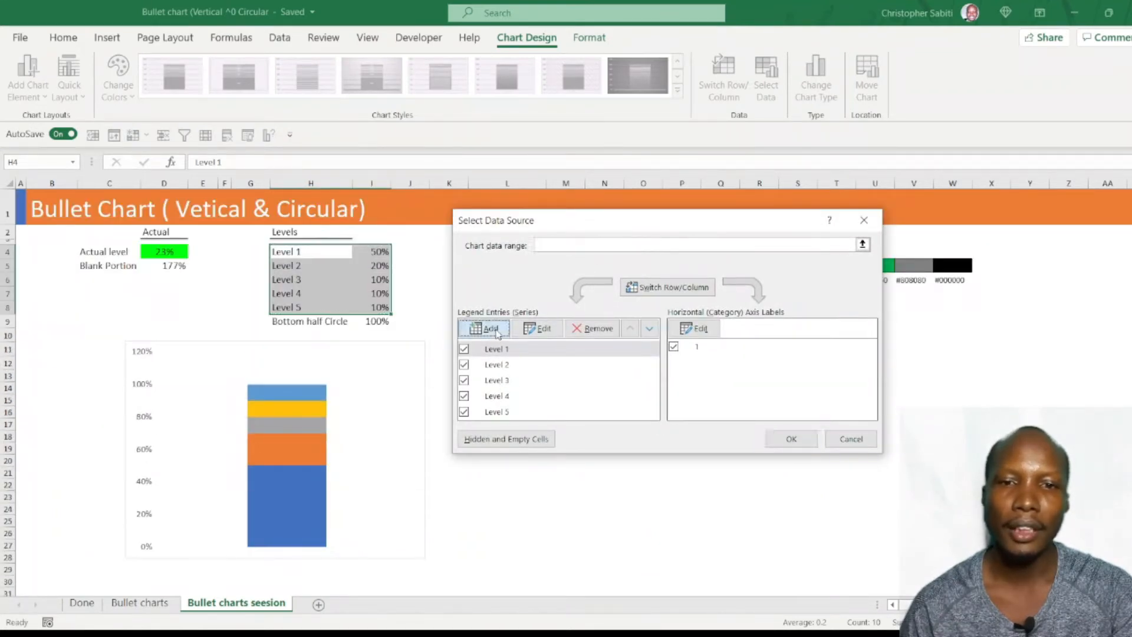
drag(615, 236, 559, 340)
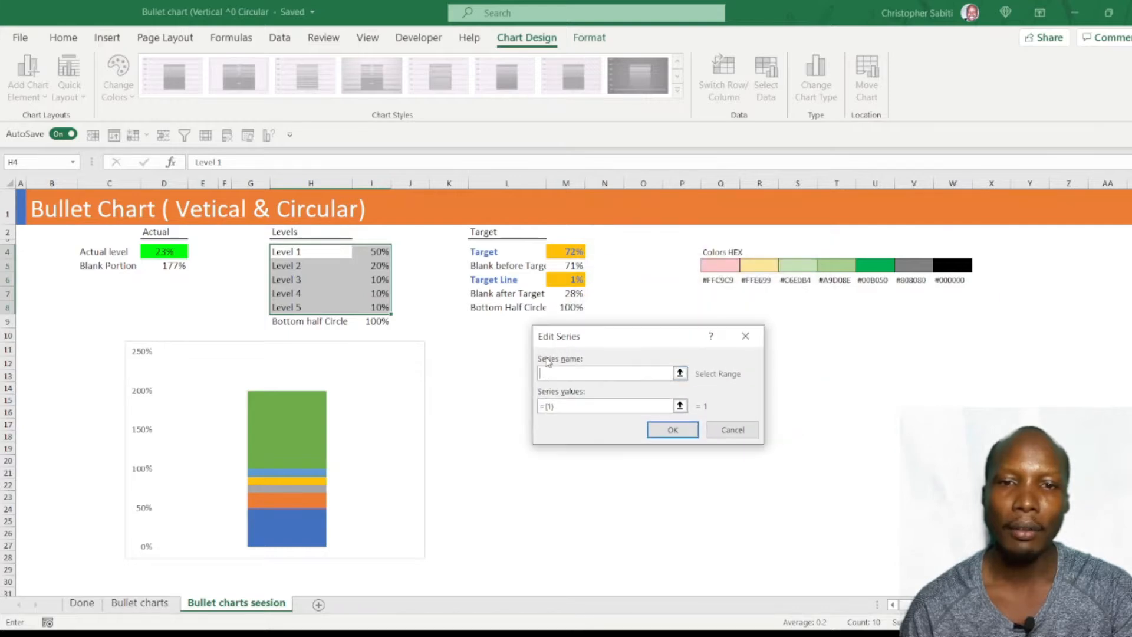
click(492, 252)
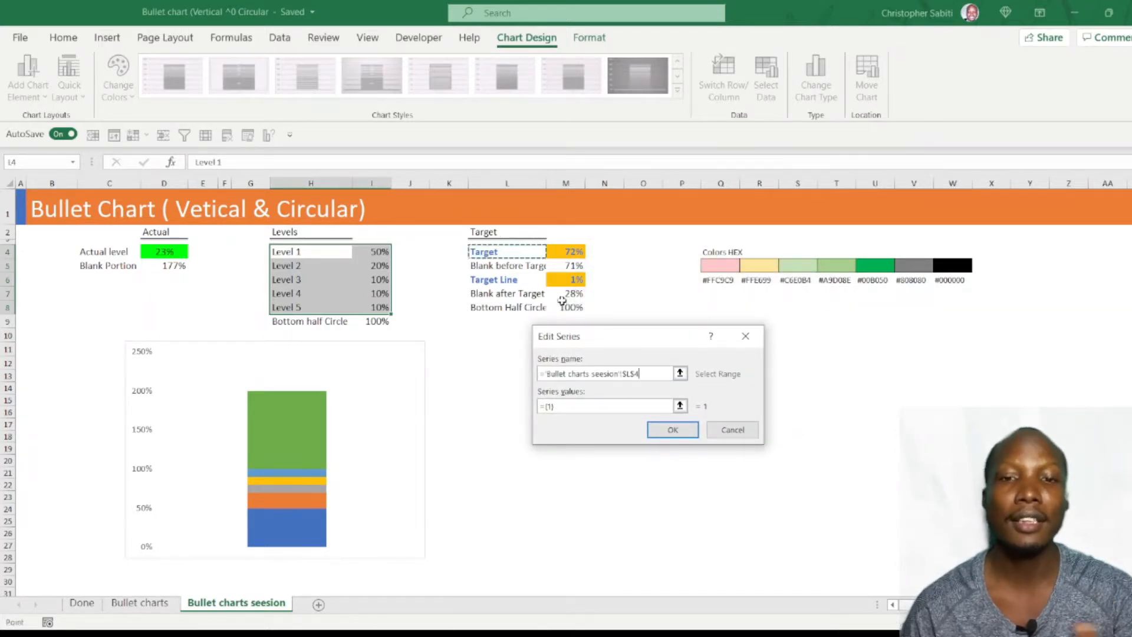
click(565, 411)
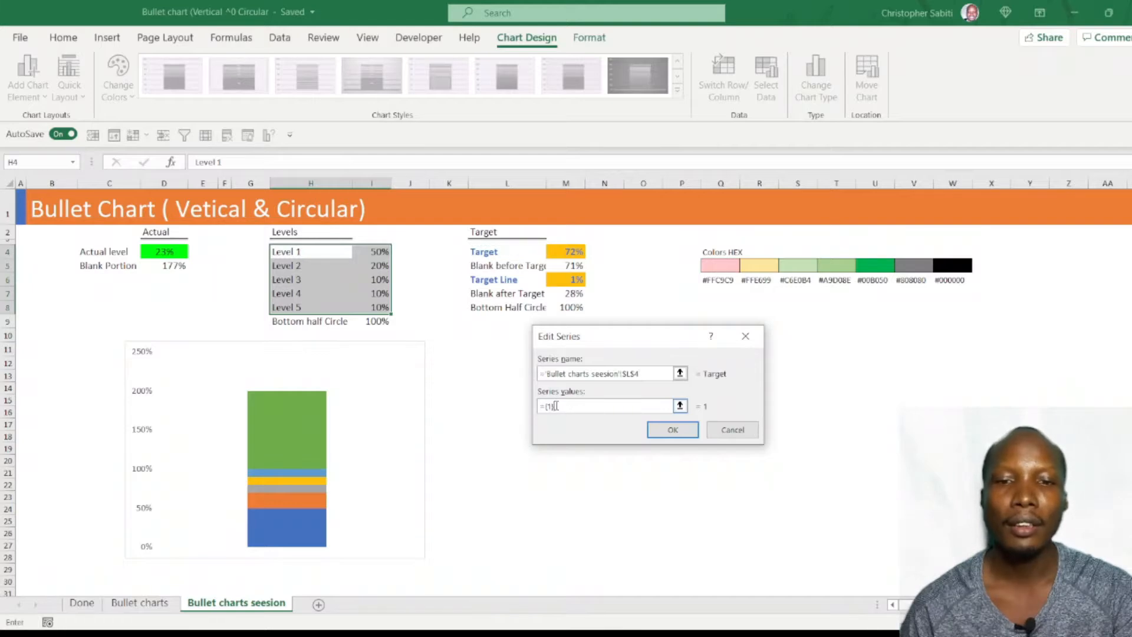
drag(556, 406, 536, 407)
key(BackSpace)
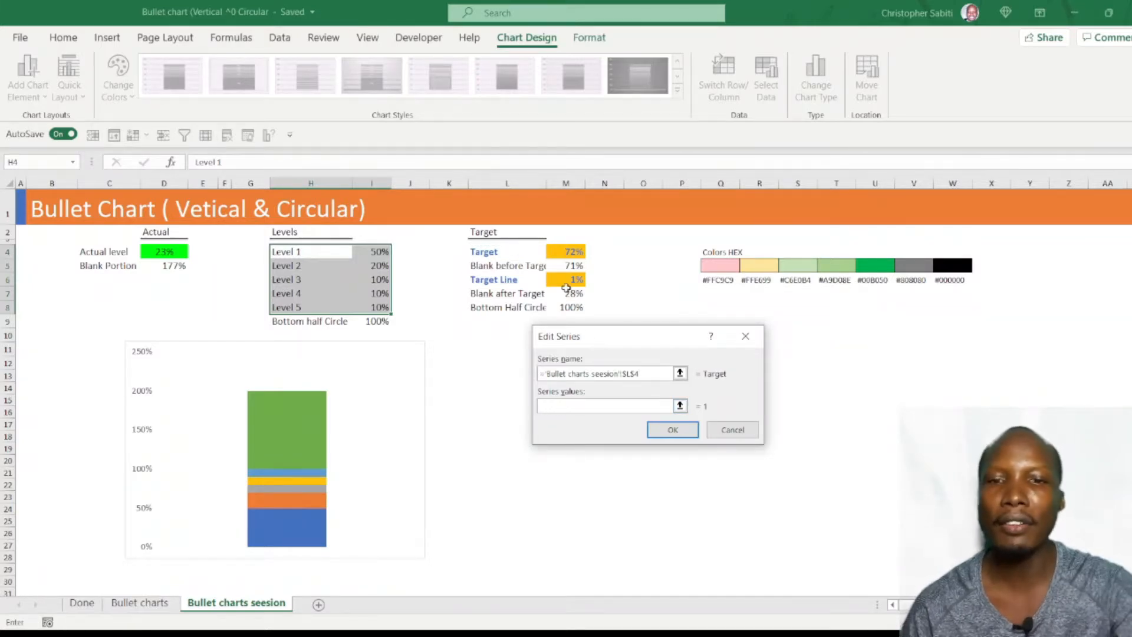
click(562, 254)
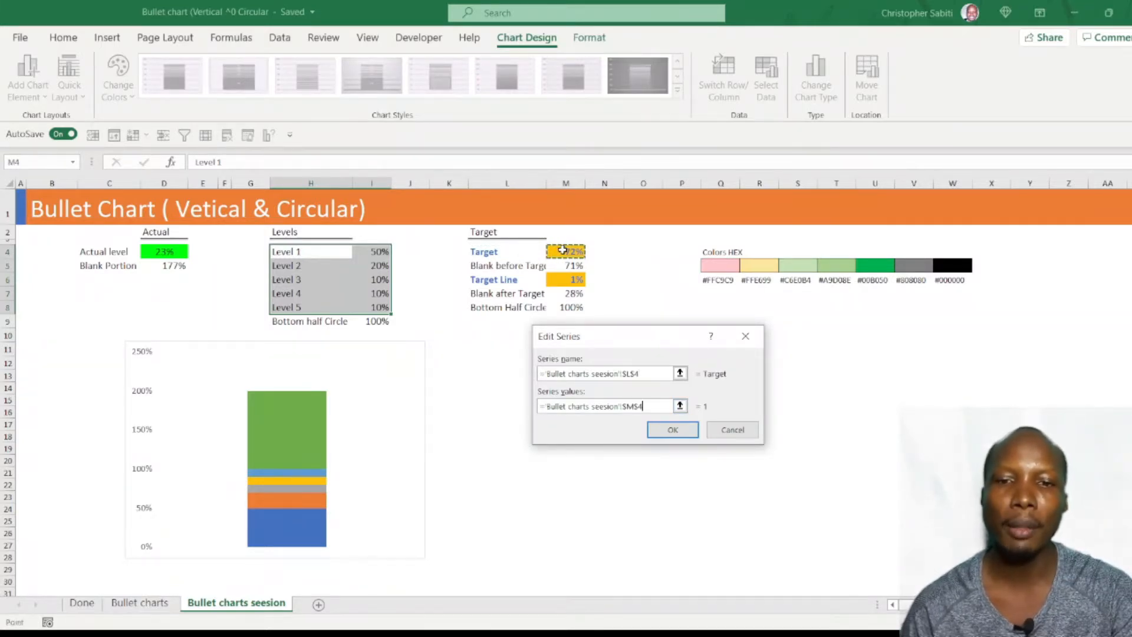
click(653, 434)
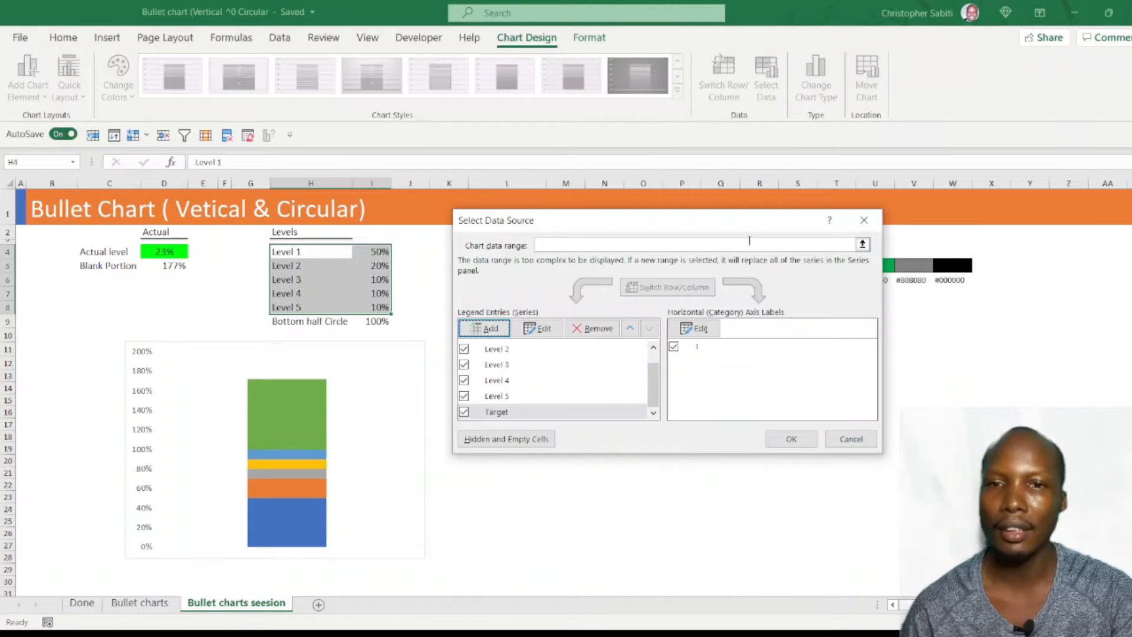
Step: Add a data series with its name from cell C4 (Actual level) and its values from D4, and apply the data source changes
drag(740, 227, 785, 243)
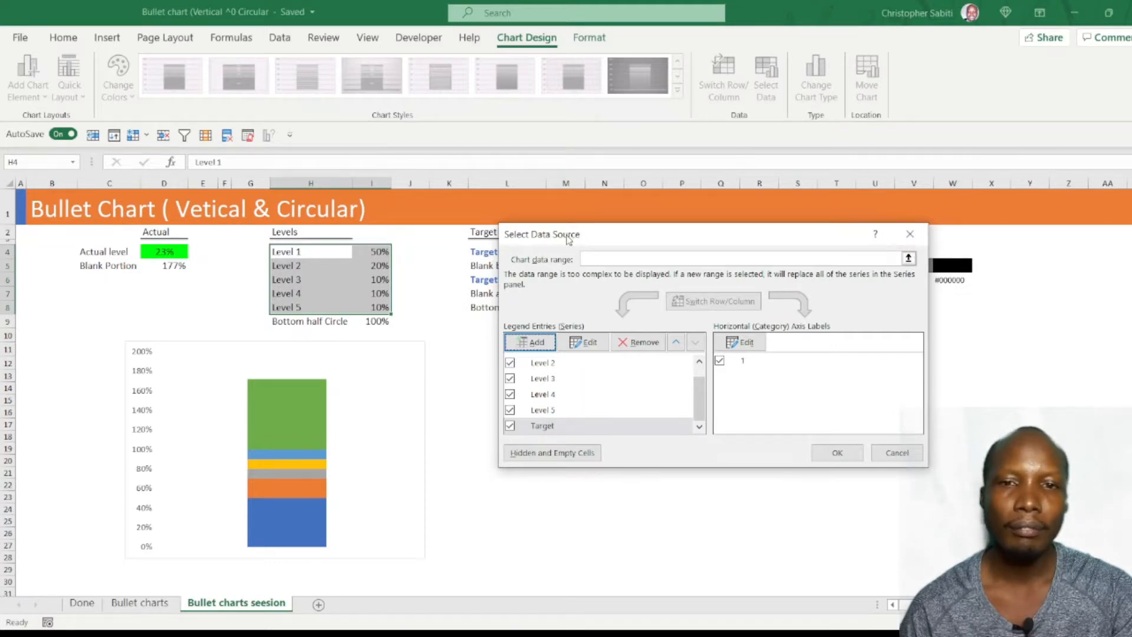
drag(568, 239, 534, 286)
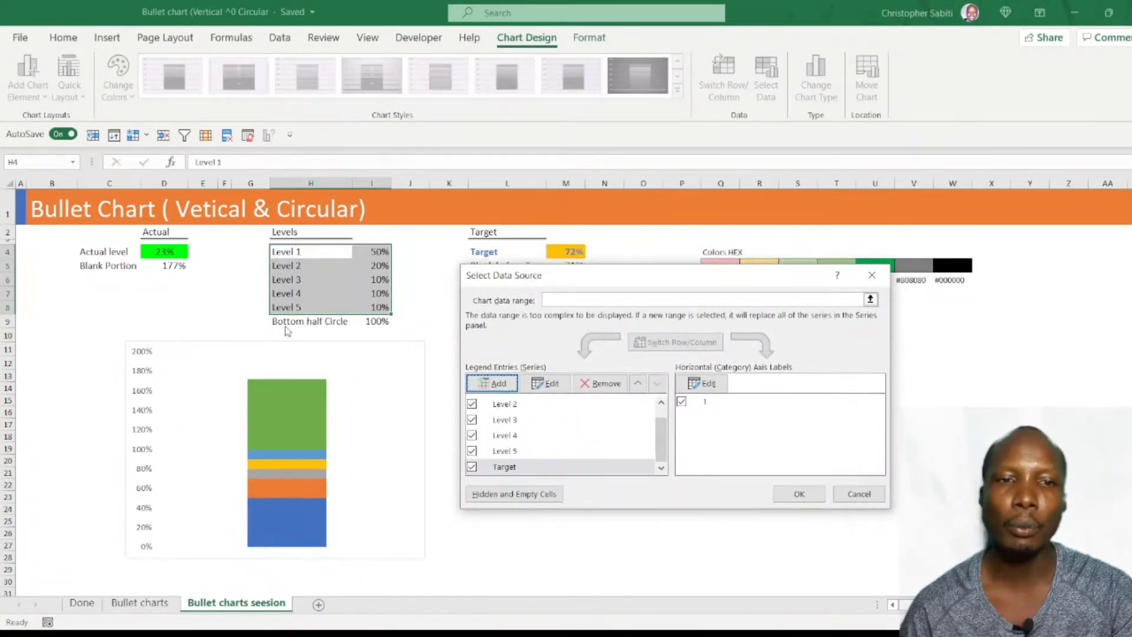
click(499, 385)
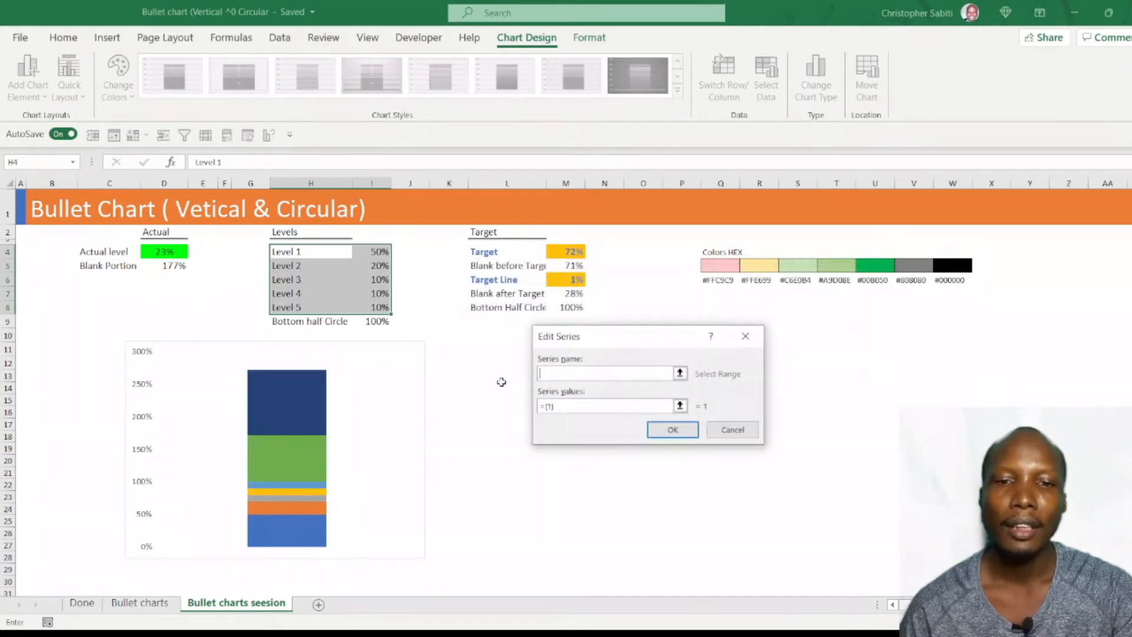
click(118, 254)
click(561, 406)
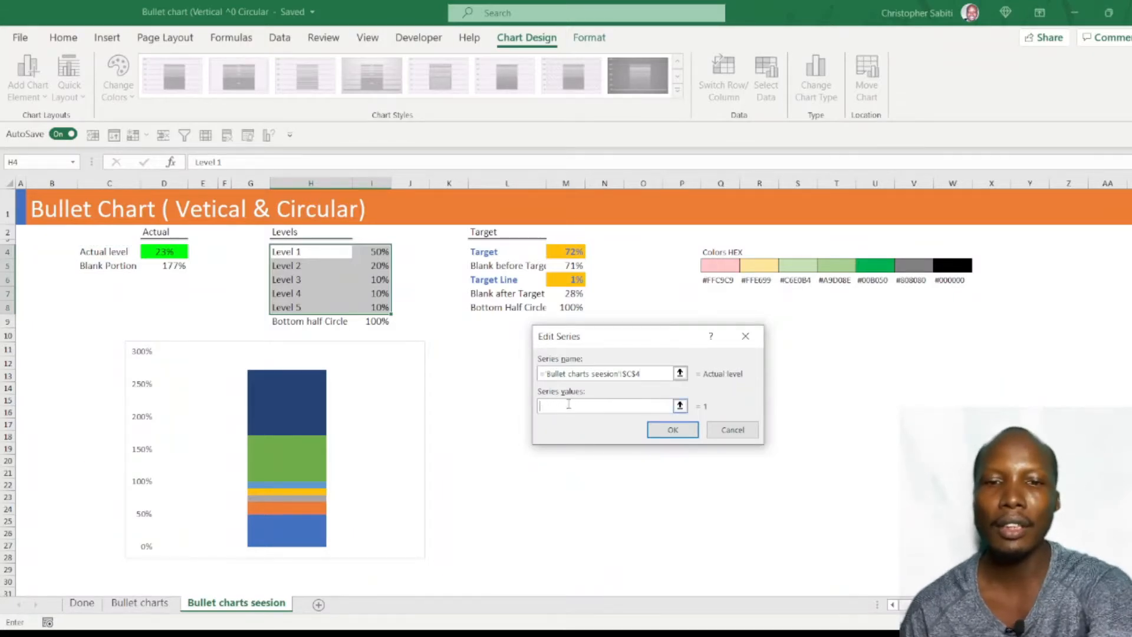
click(174, 254)
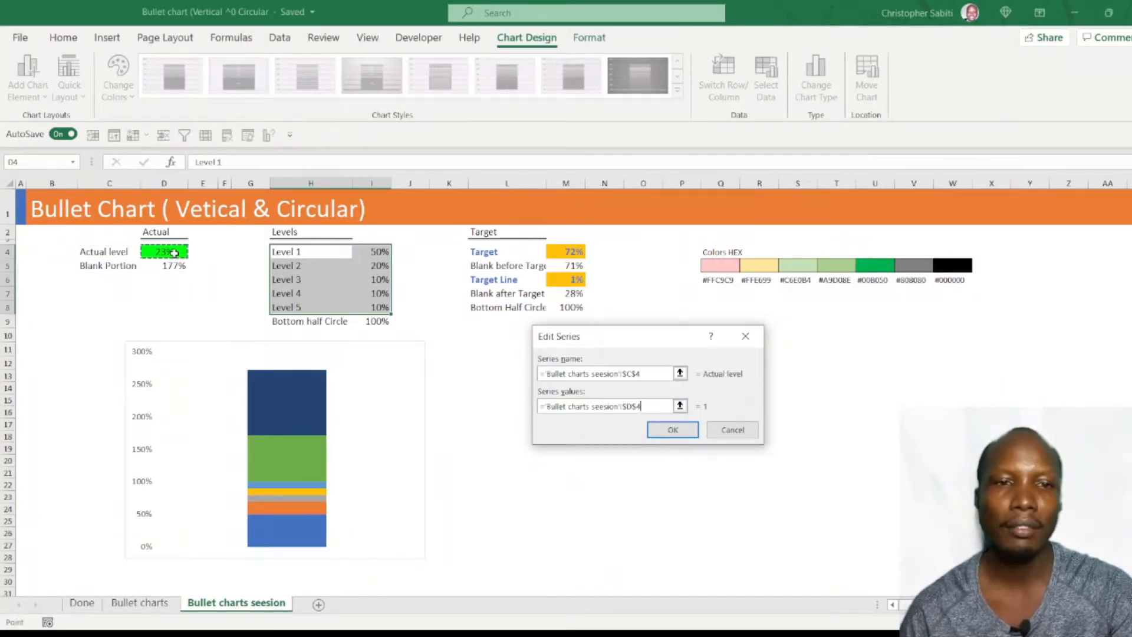
click(663, 431)
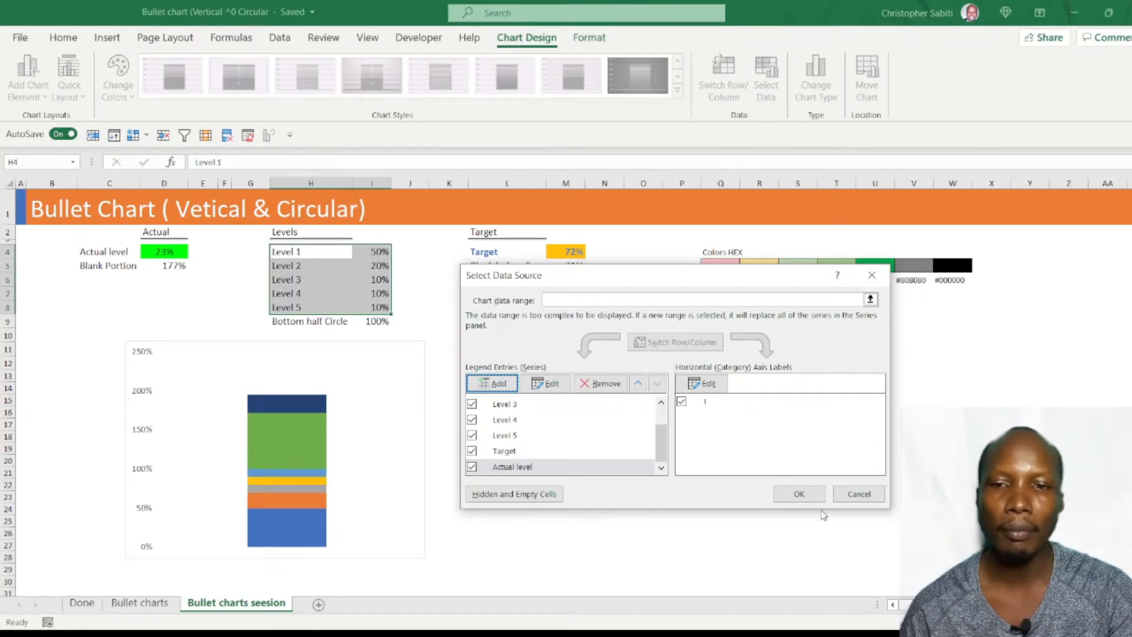
click(799, 494)
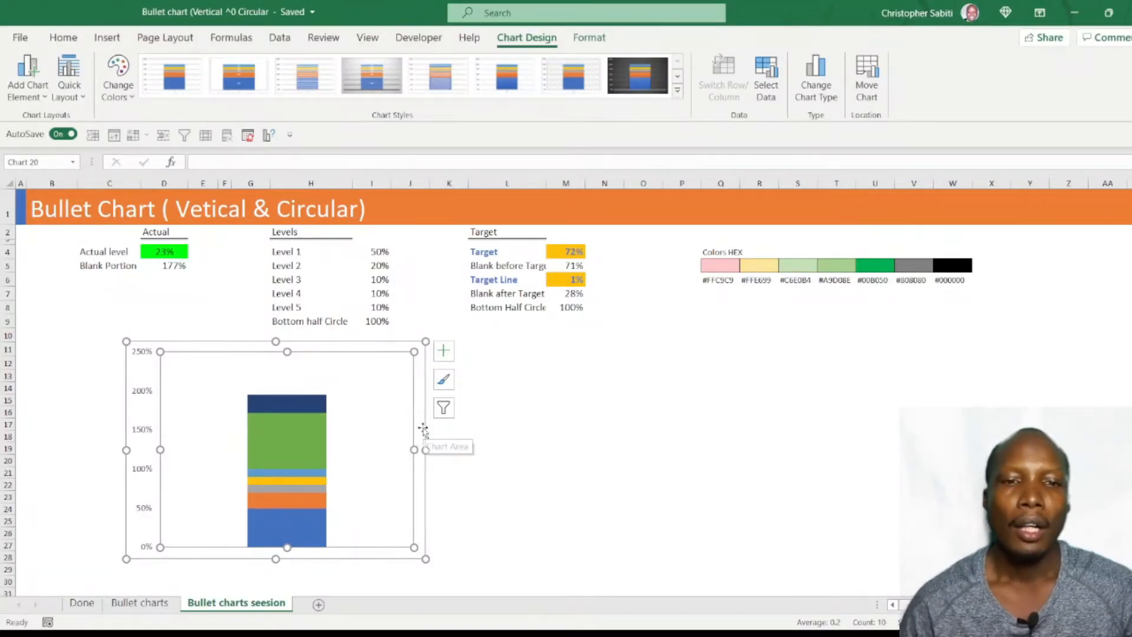
Step: In the combo chart type settings, set the Actual level series to Clustered Column and plot it on the secondary axis
right_click(290, 437)
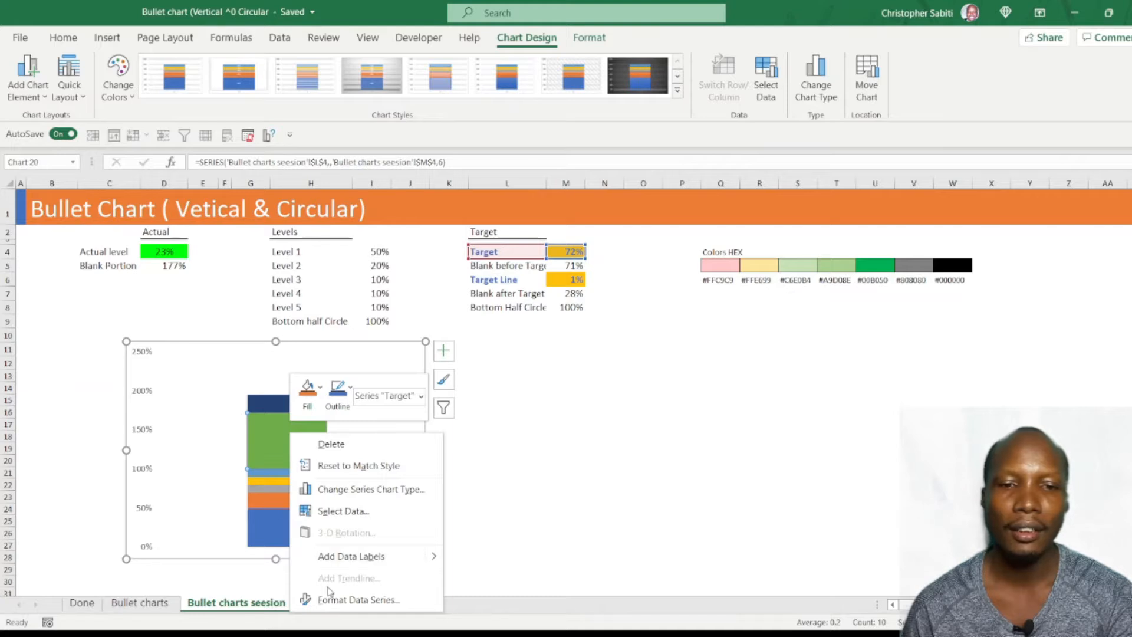
click(340, 601)
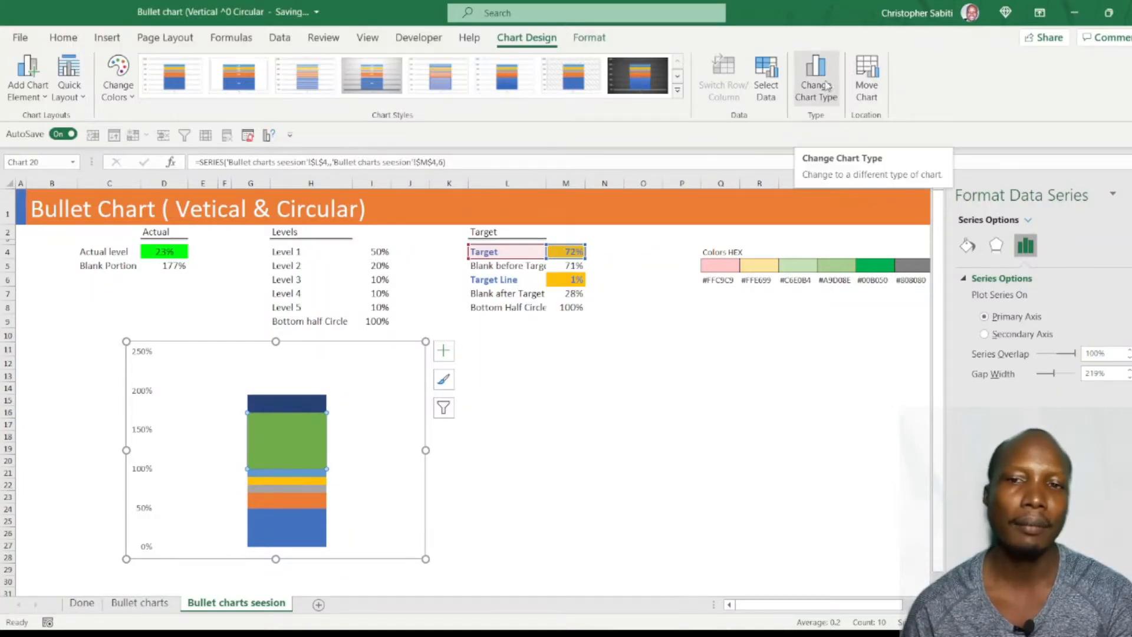
click(829, 88)
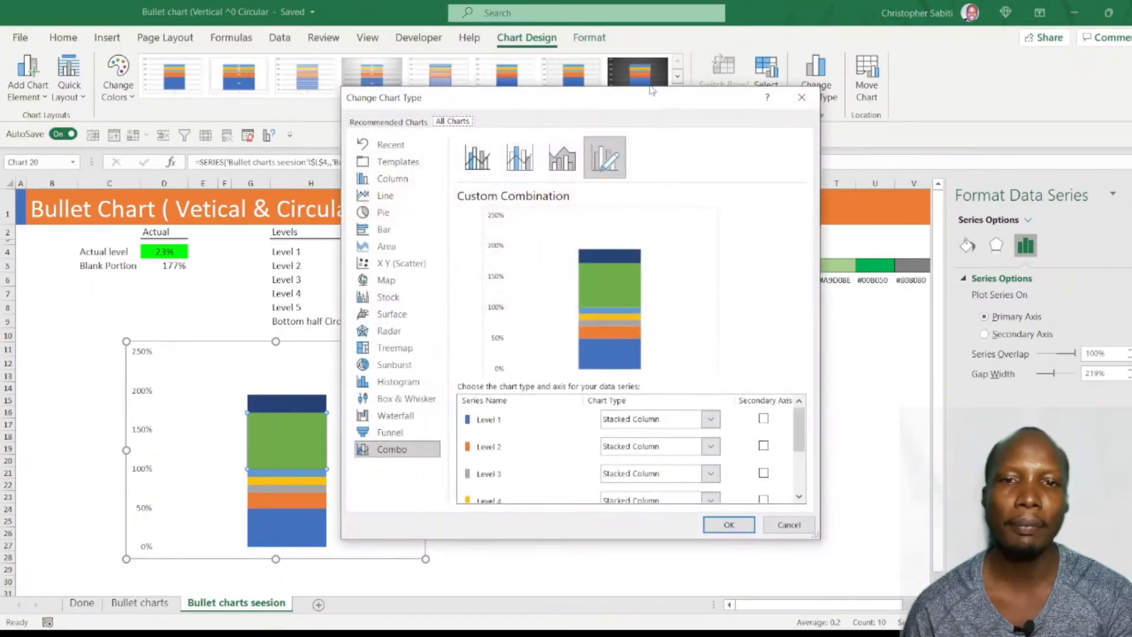
drag(593, 109, 726, 95)
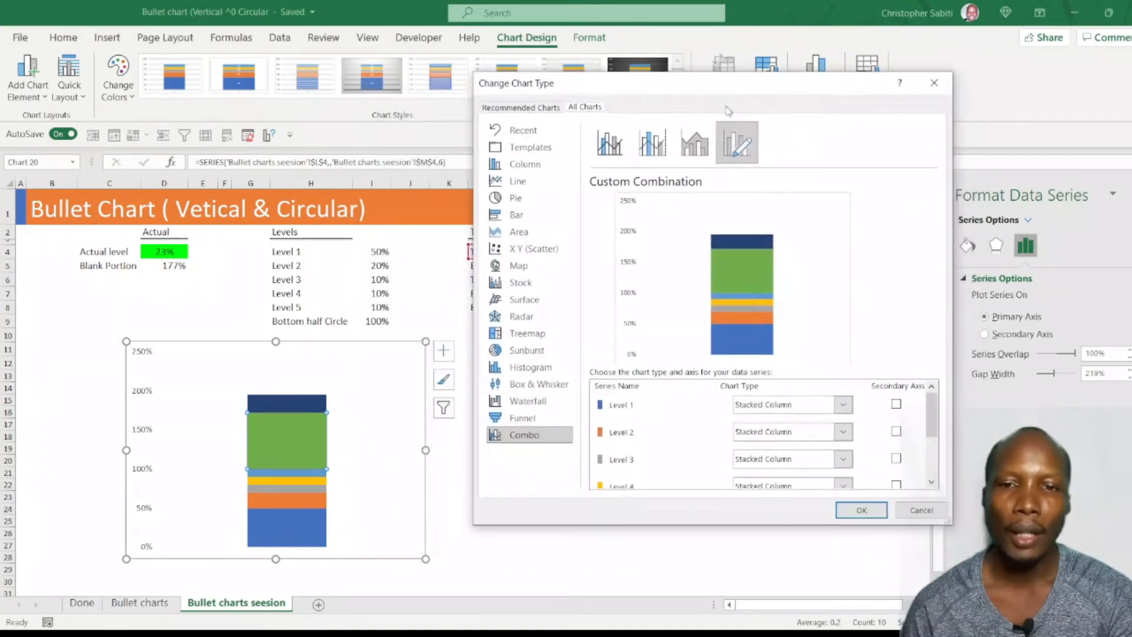
scroll(755, 412, down, 3)
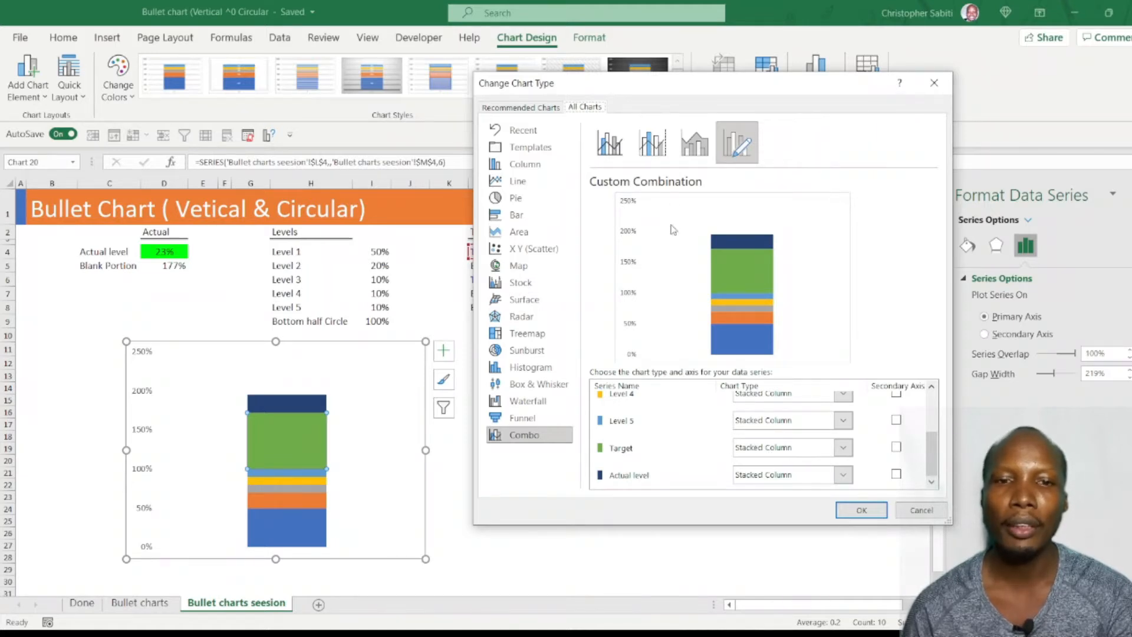
drag(656, 97, 650, 120)
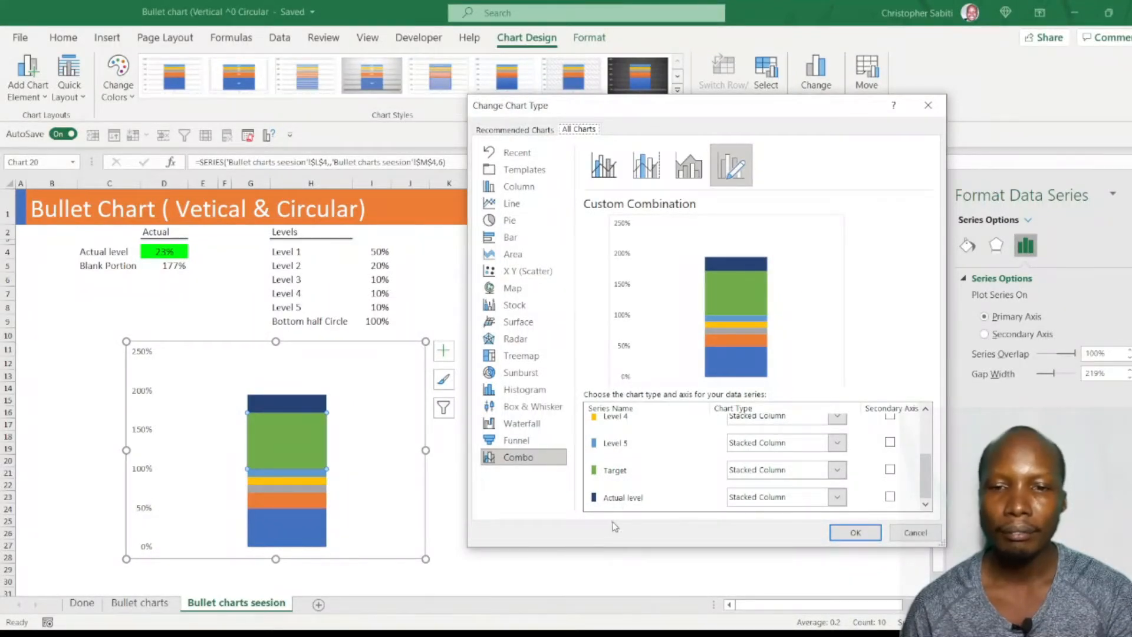
click(778, 500)
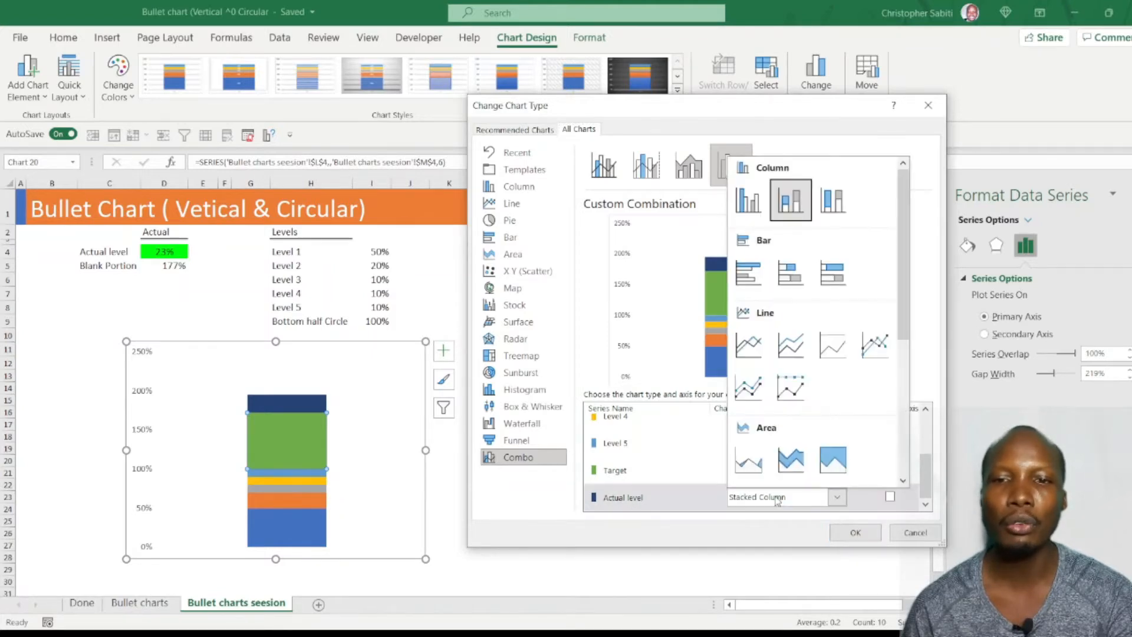
click(777, 500)
click(778, 500)
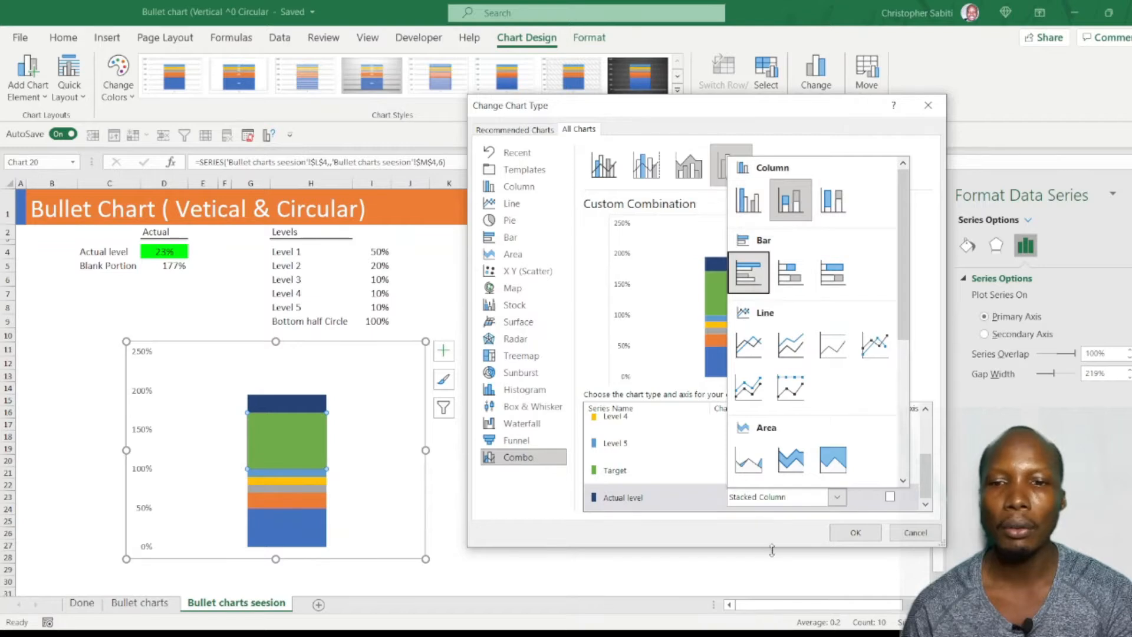
click(781, 508)
click(780, 499)
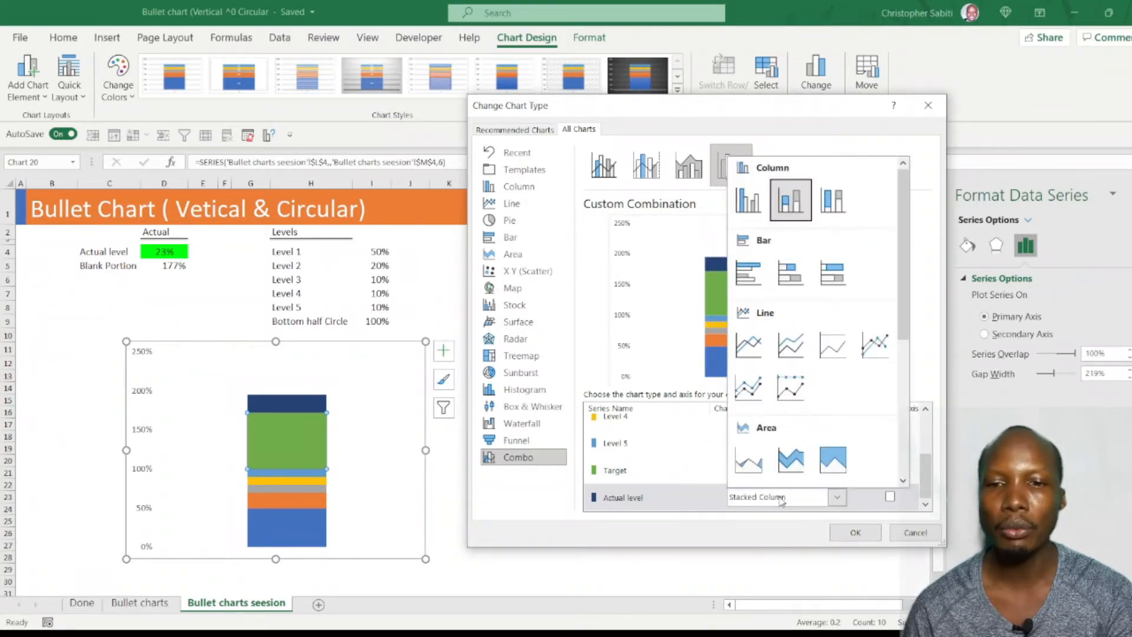
click(759, 218)
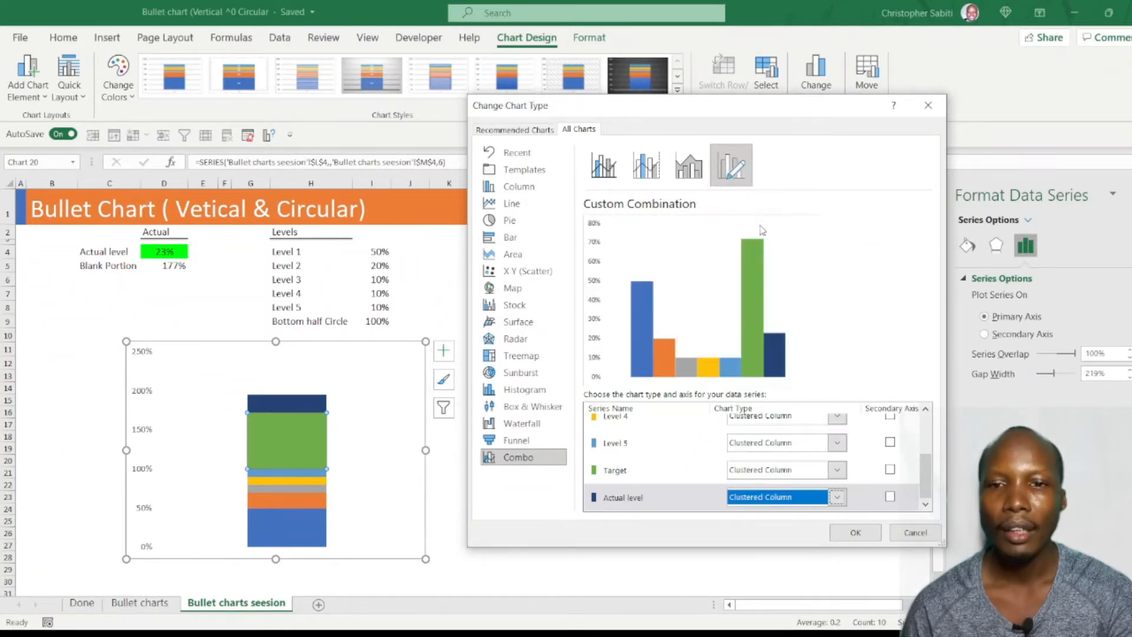
click(890, 498)
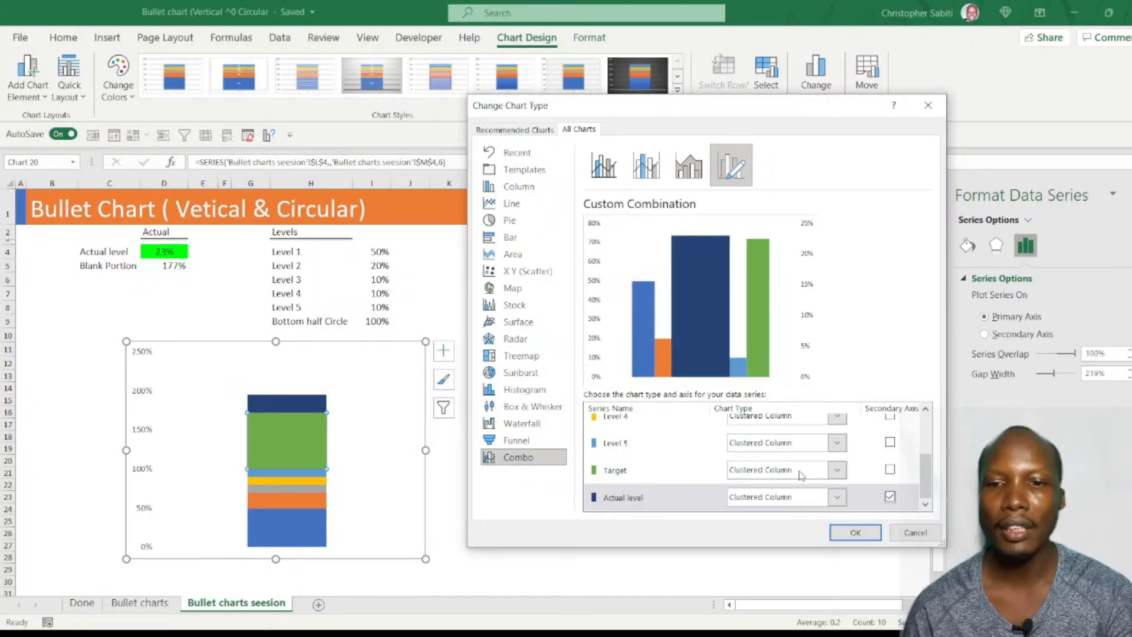
Step: Set the Target series to Line with Markers and the level series to Stacked Column, and apply the combination chart
click(765, 470)
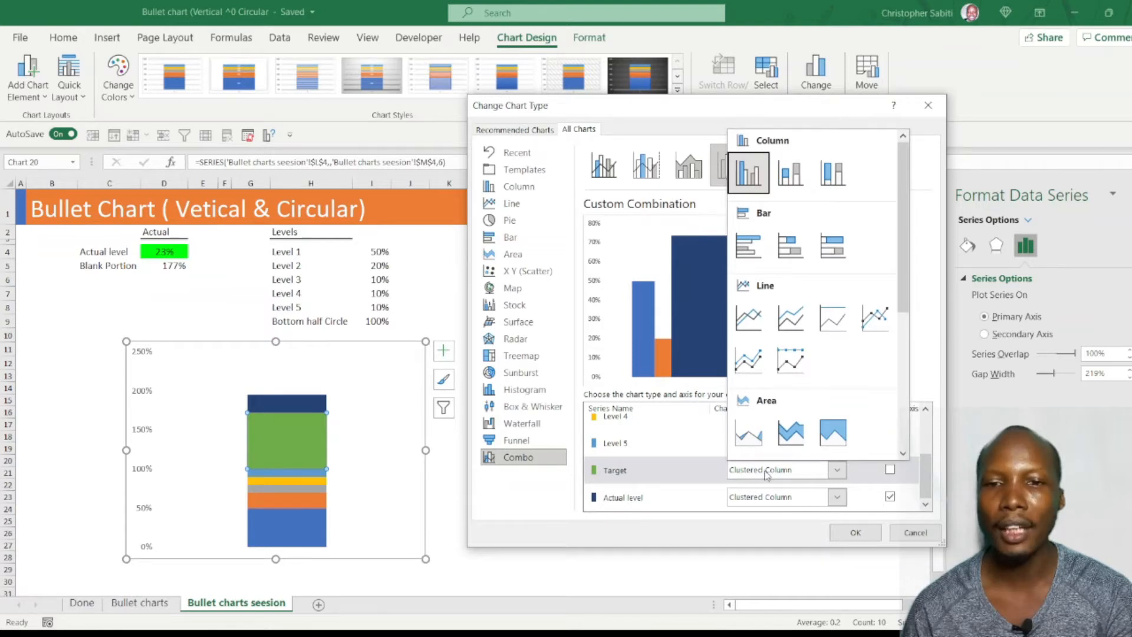
click(874, 323)
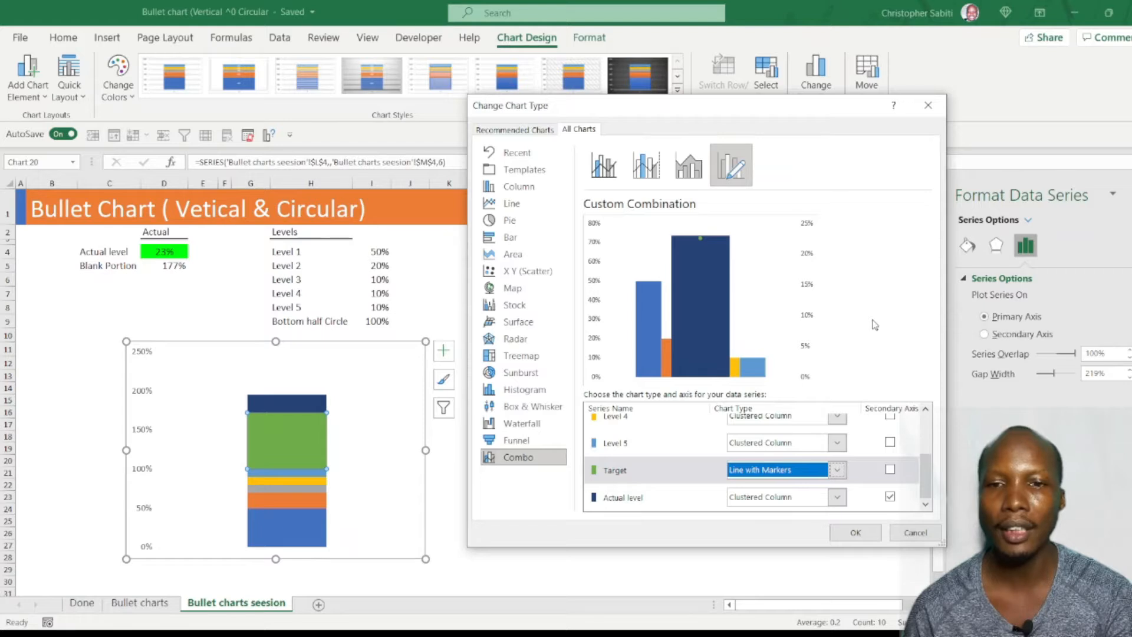
click(773, 447)
key(Escape)
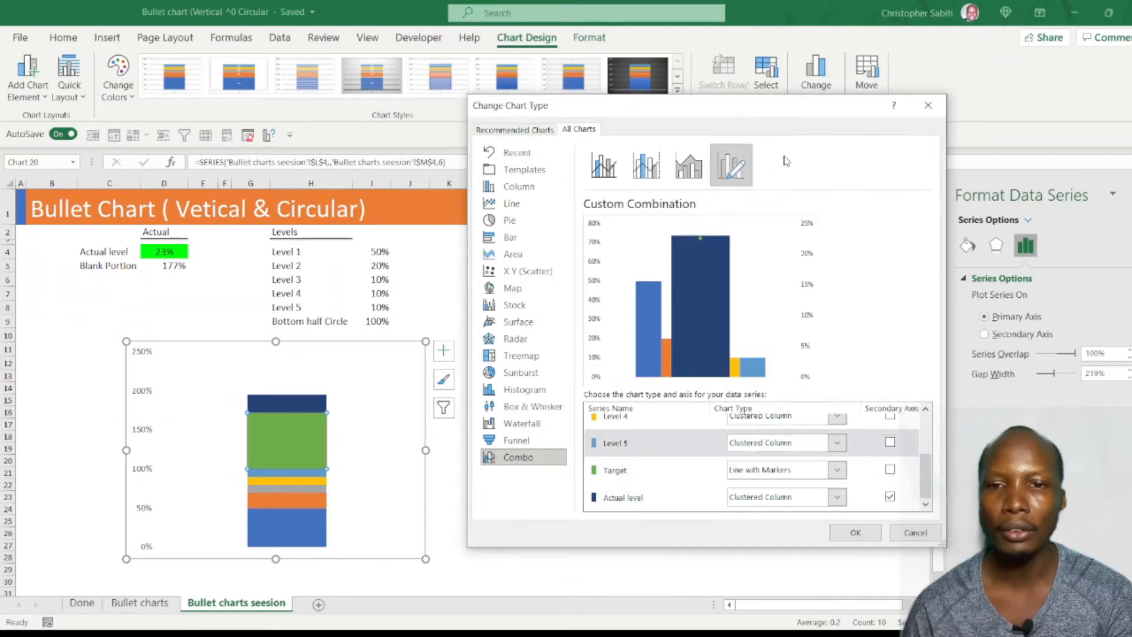
key(Down)
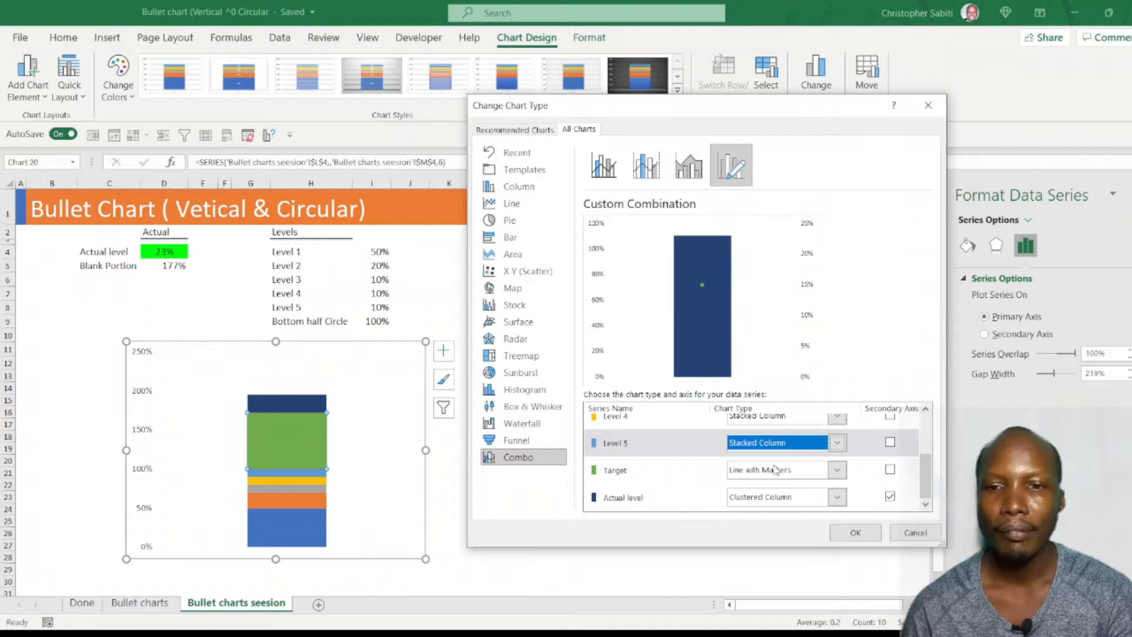
scroll(777, 475, up, 3)
scroll(777, 474, down, 3)
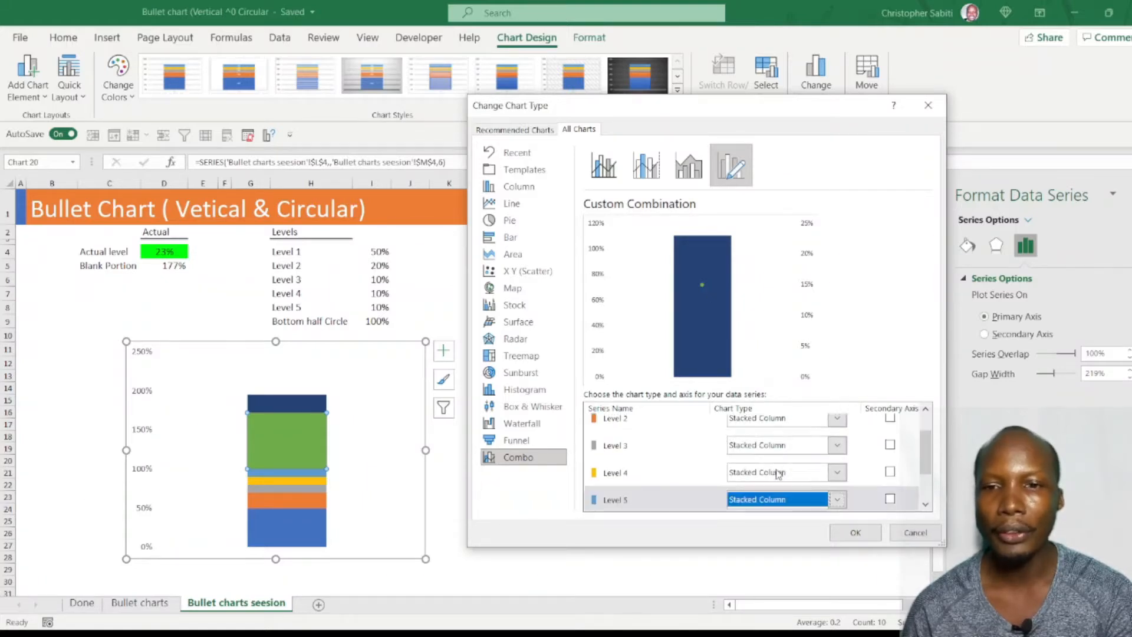
click(854, 533)
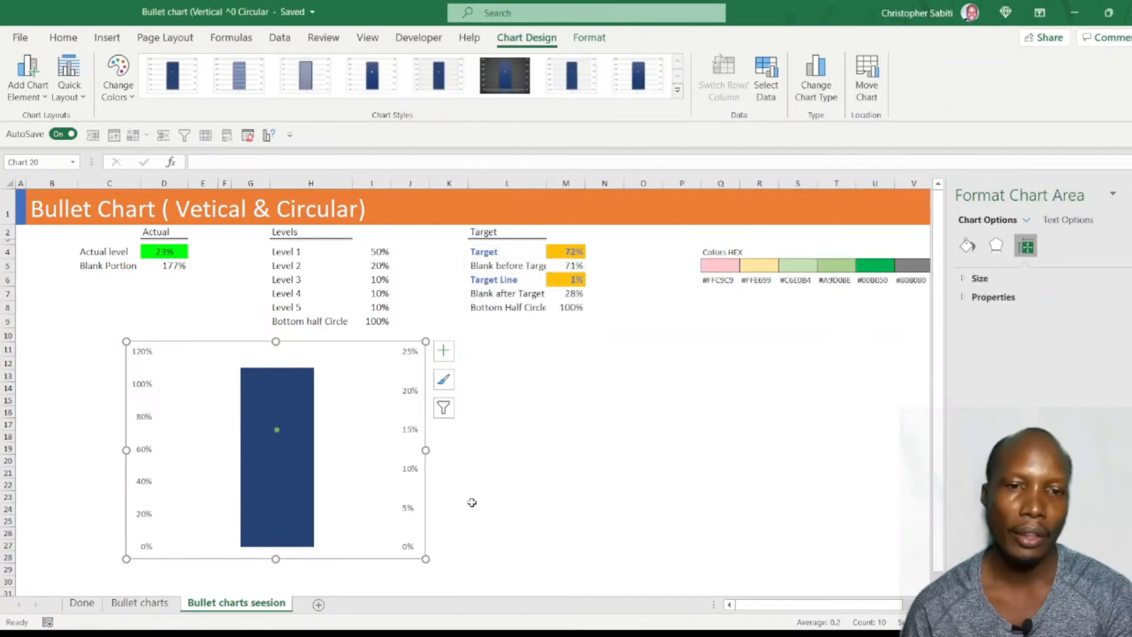
Step: Set the maximum bound of the chart's secondary vertical axis to 1
mouse_move(297, 455)
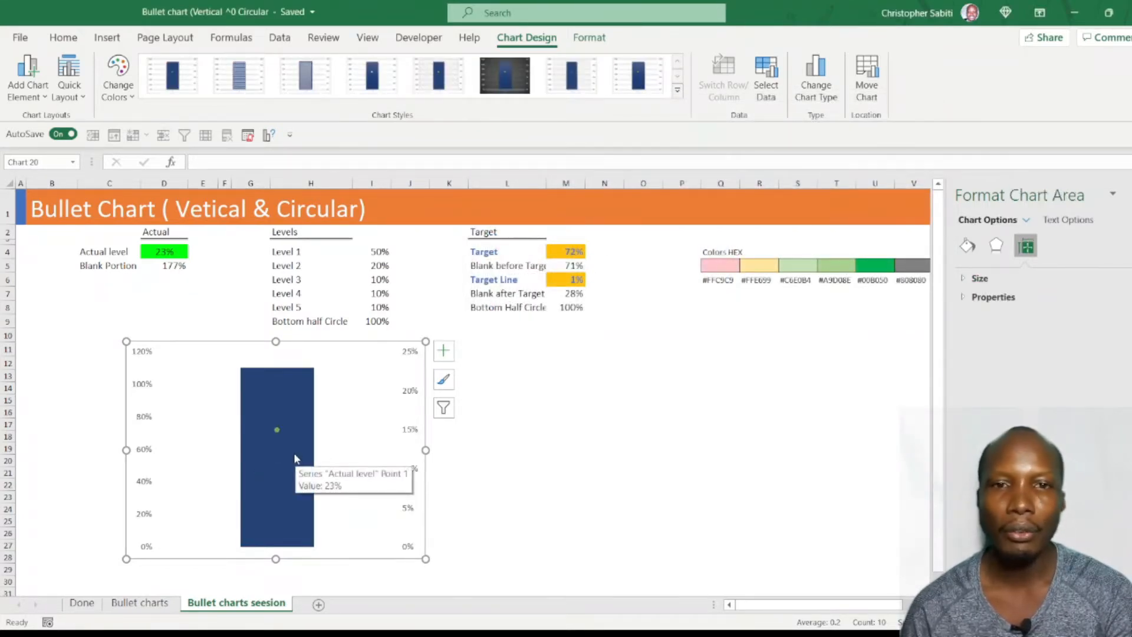
click(295, 458)
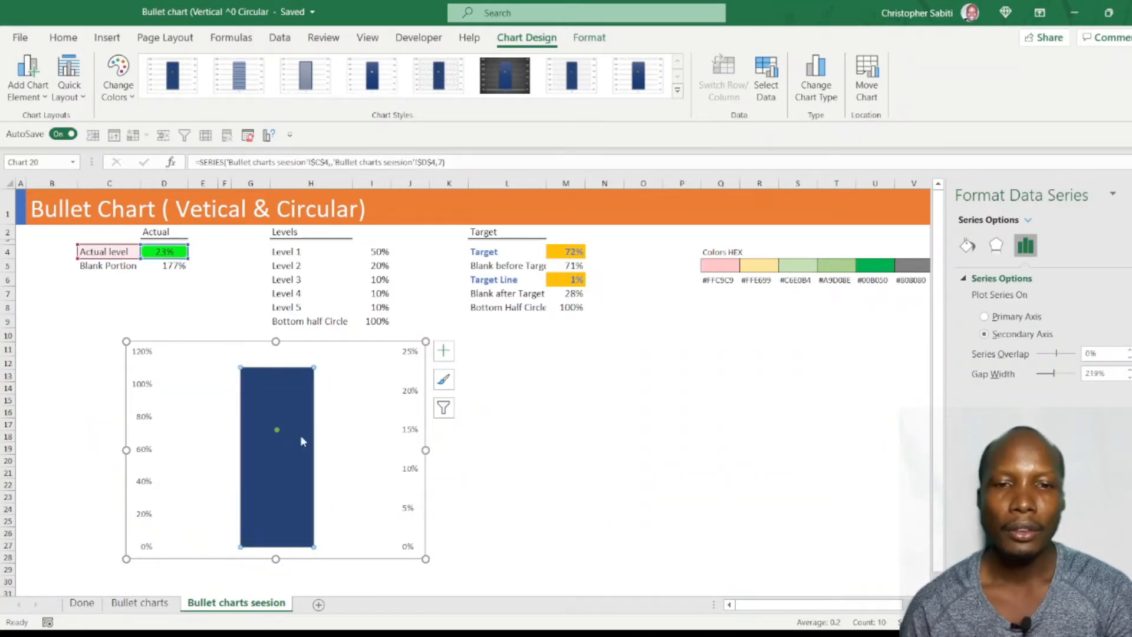
mouse_move(301, 440)
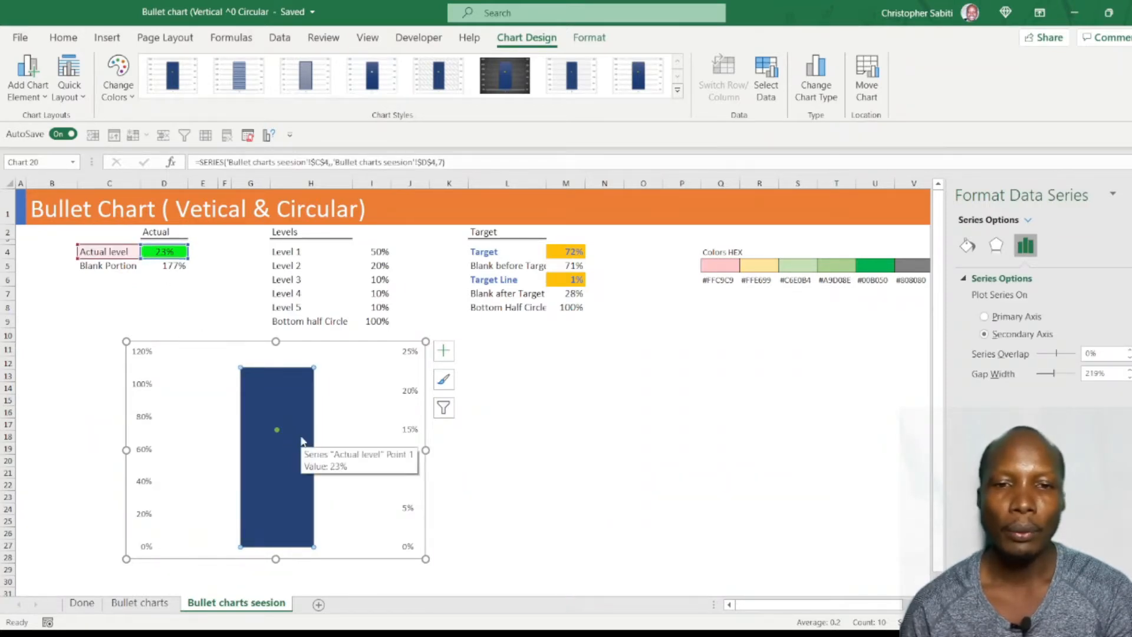
click(407, 397)
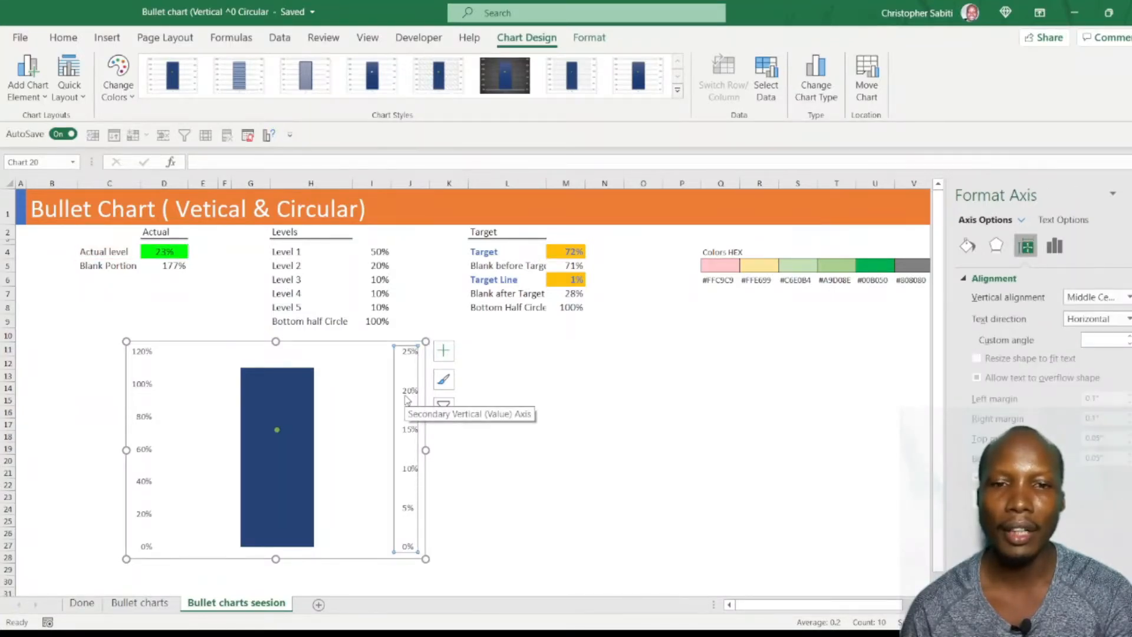
right_click(406, 397)
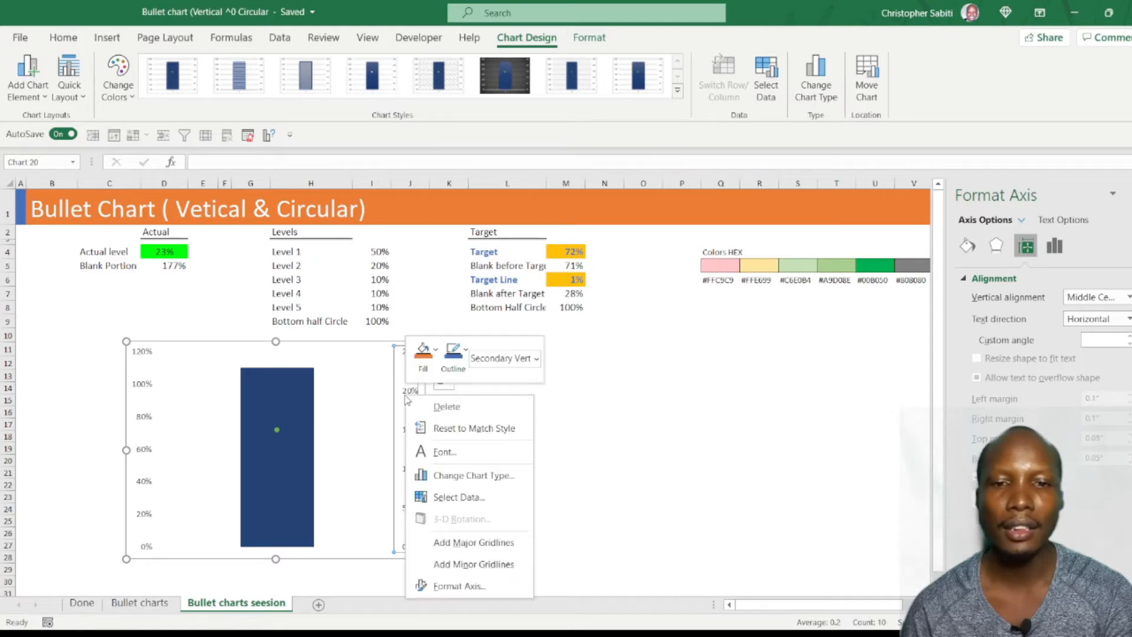
click(453, 593)
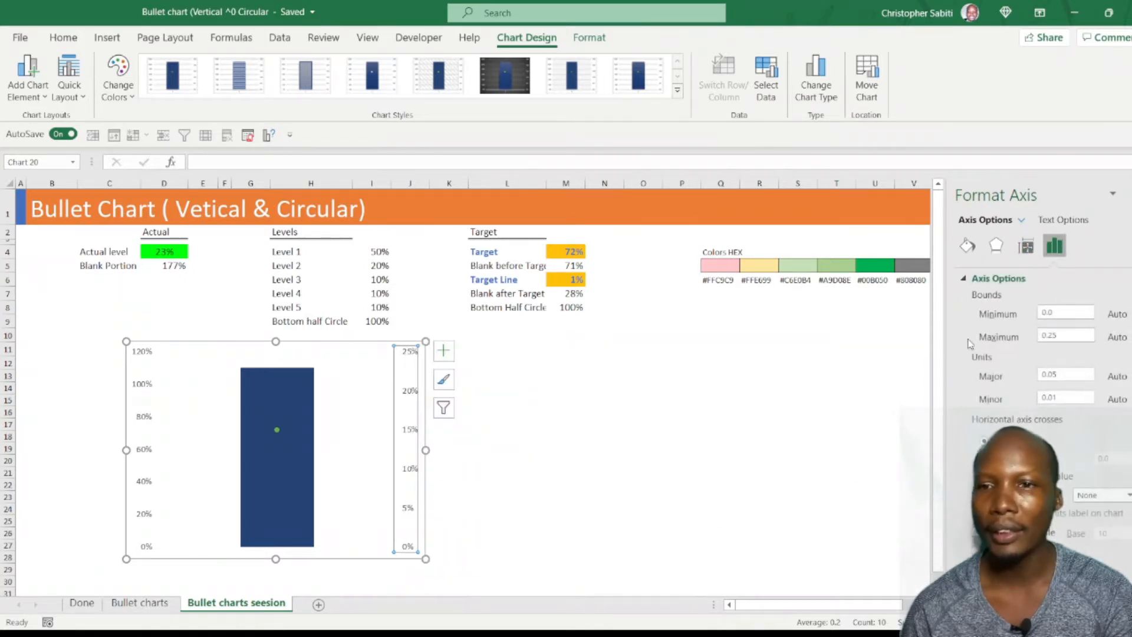
double_click(1060, 336)
text(1)
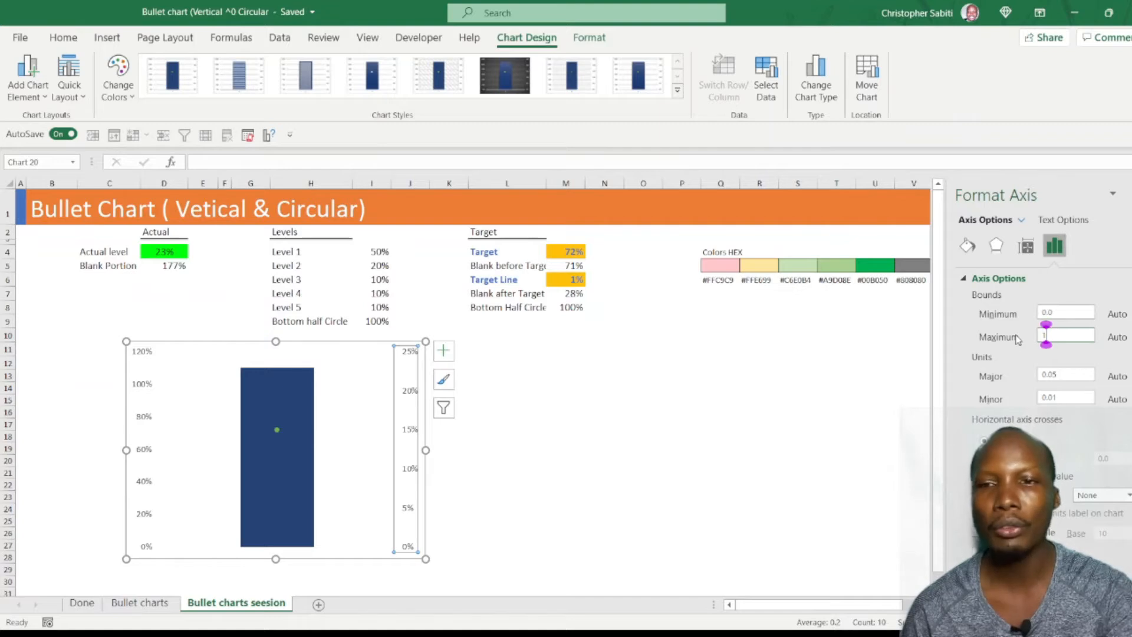
click(1062, 313)
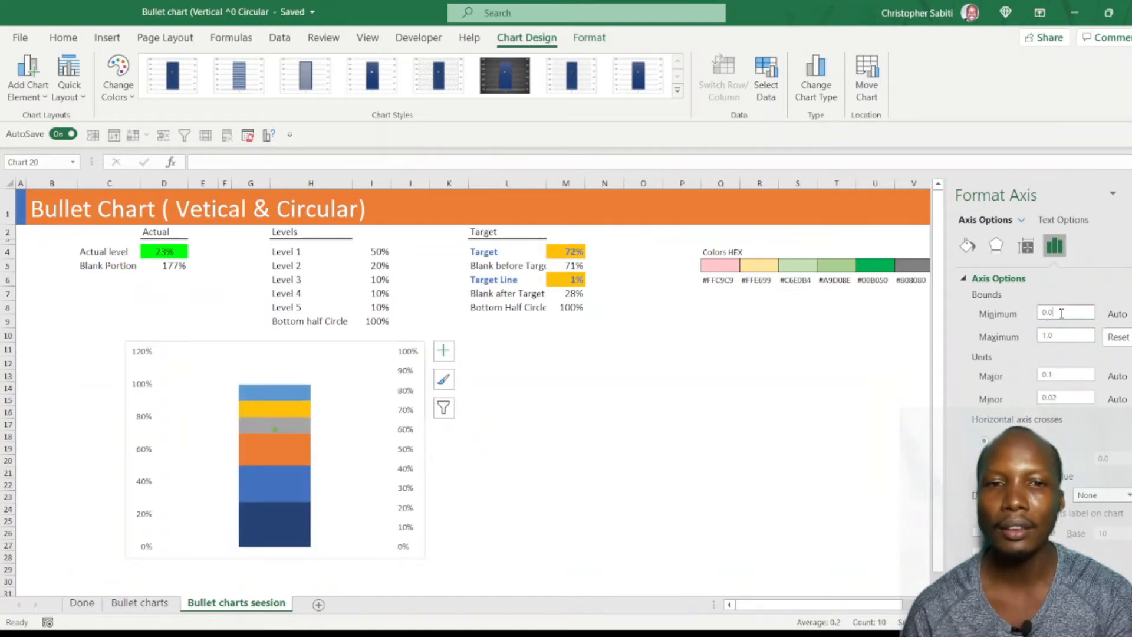
Step: Set the maximum bound of the chart's primary vertical axis to 1 and deselect the chart
click(149, 517)
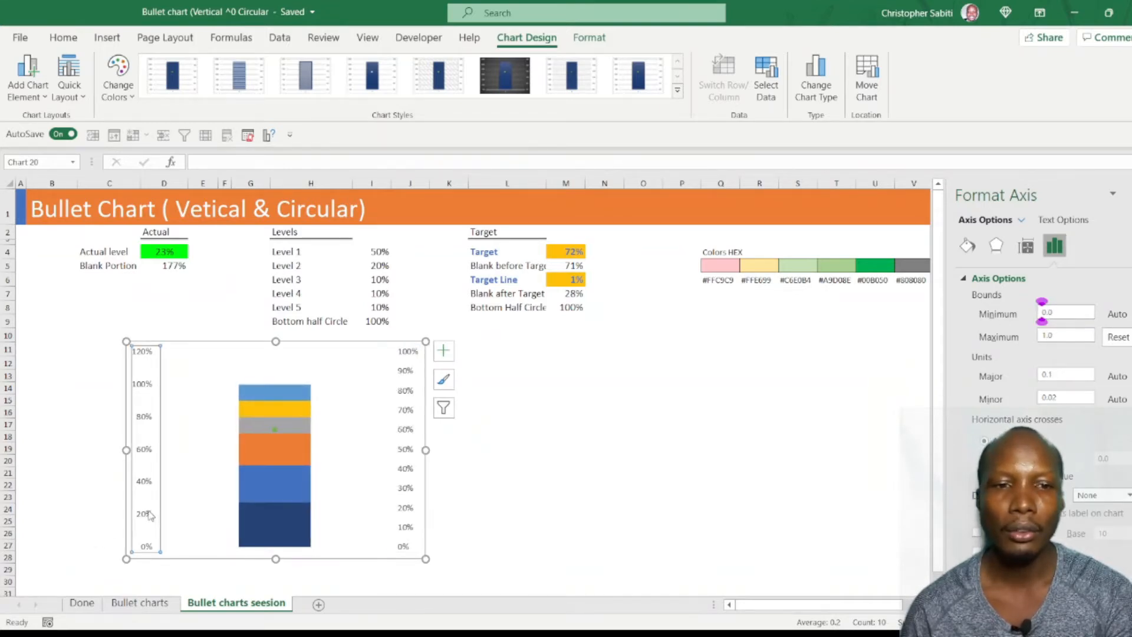
double_click(1055, 337)
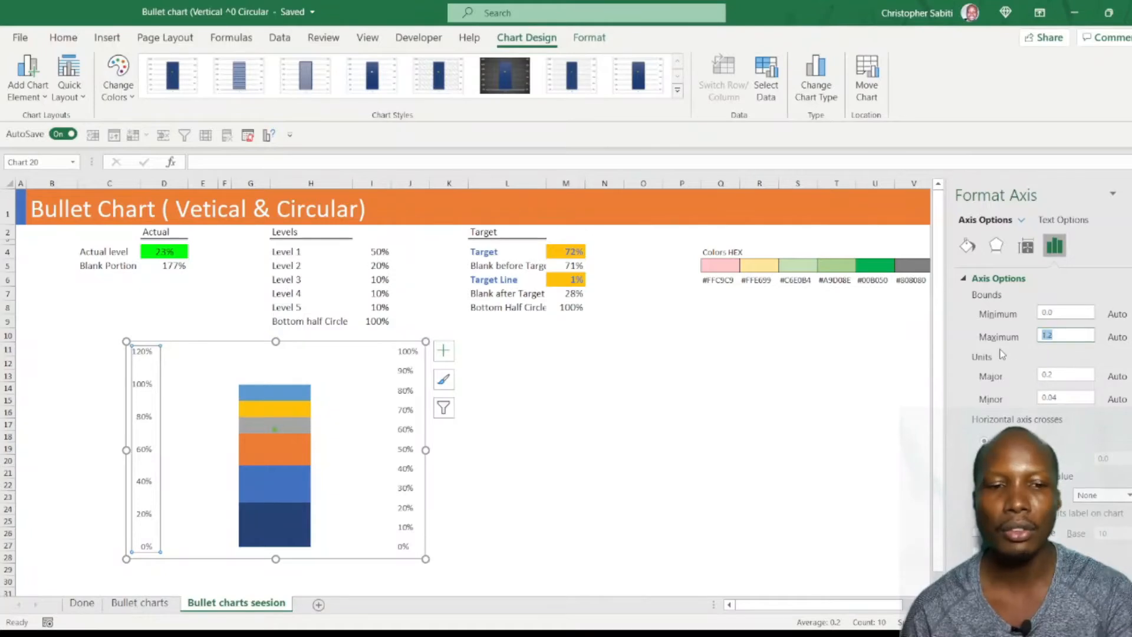
text(1)
click(565, 375)
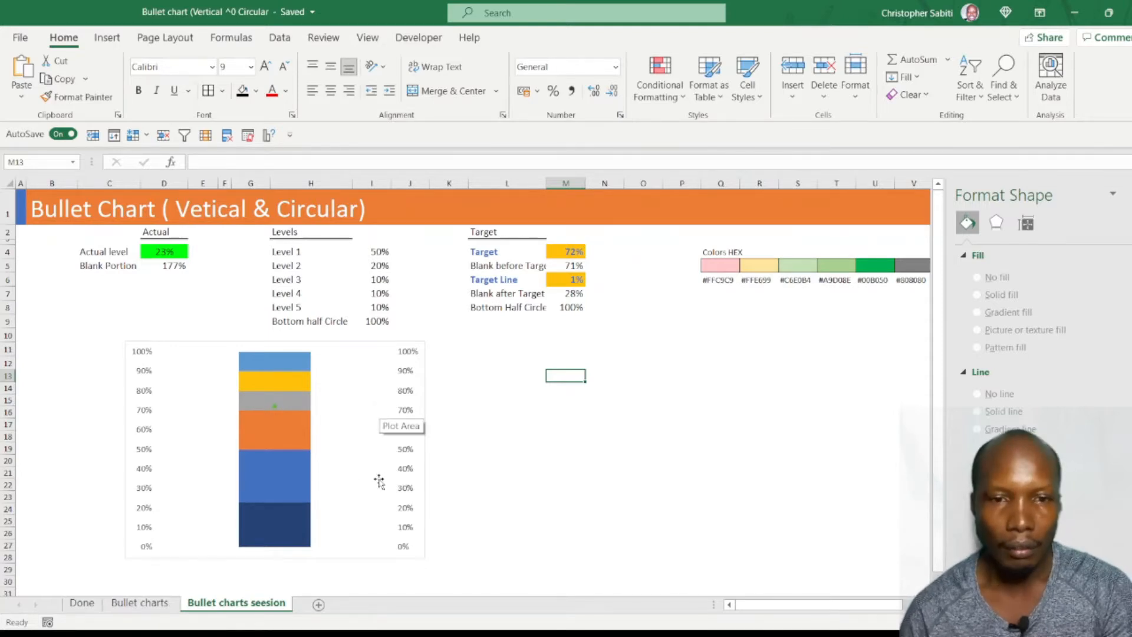
Step: Review the chart type and axis assigned to each series in the combo chart settings
click(276, 435)
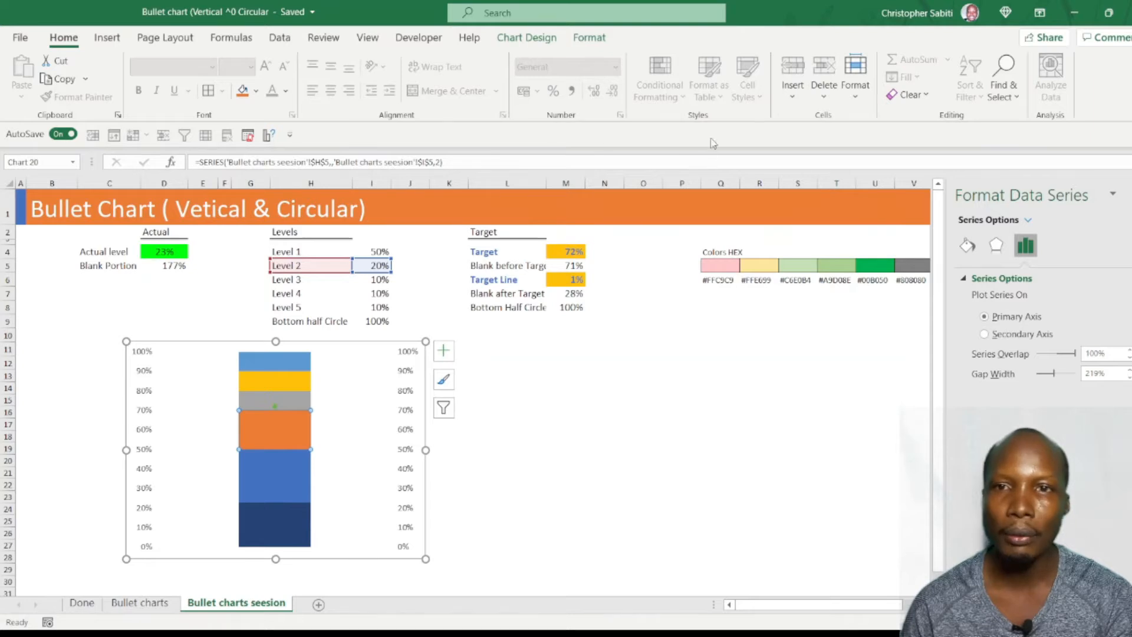
click(527, 37)
click(816, 76)
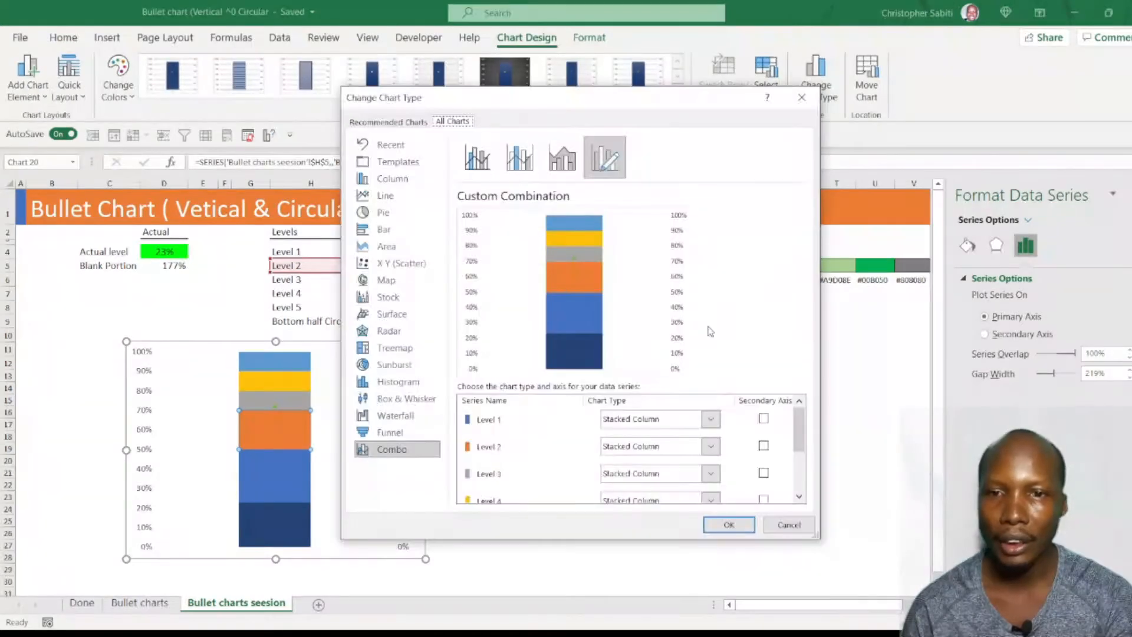
scroll(668, 469, down, 3)
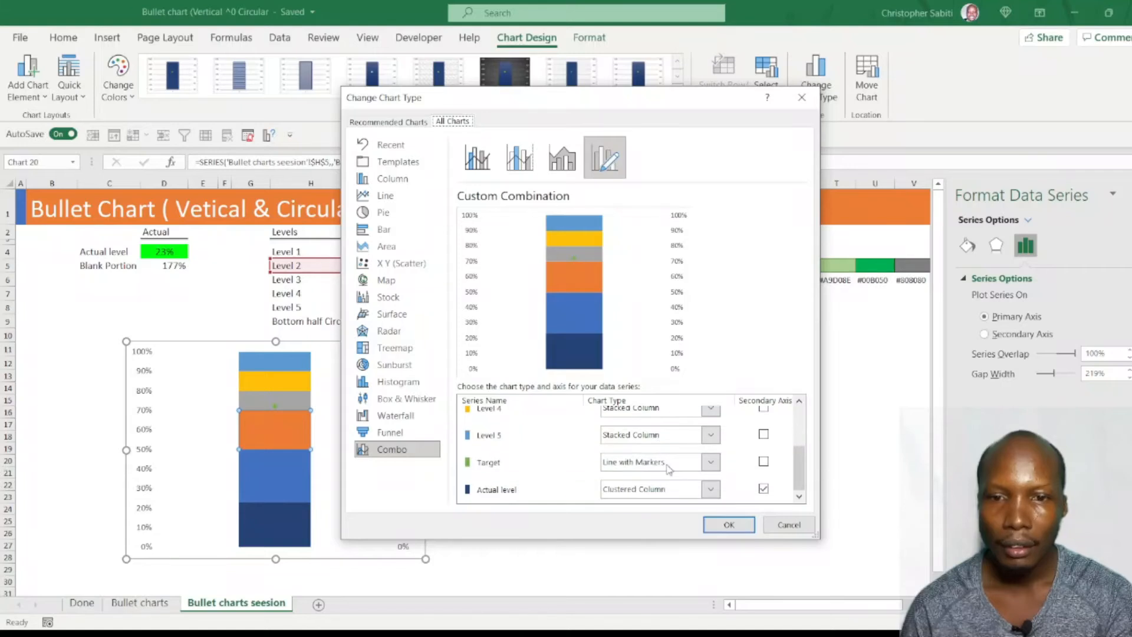
click(646, 491)
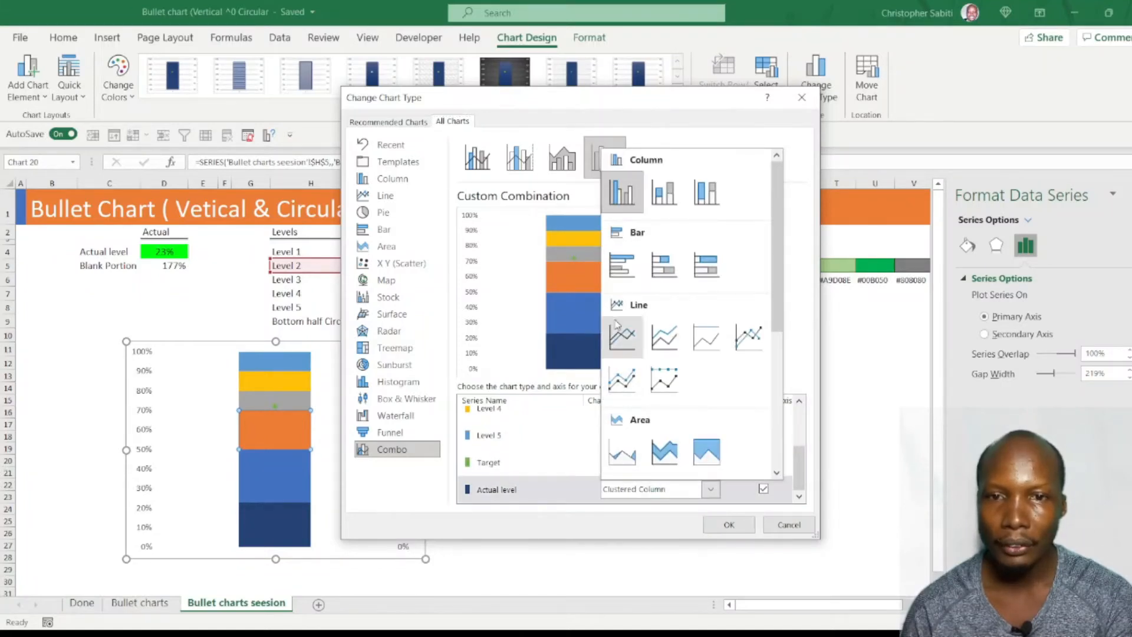
click(633, 201)
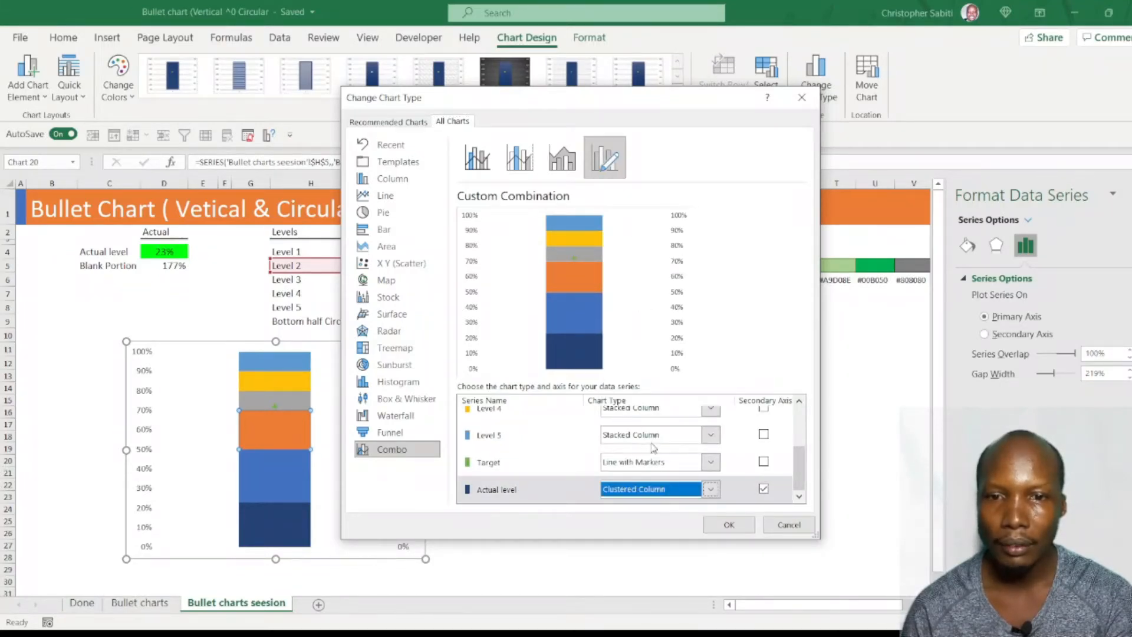
scroll(653, 448, up, 5)
click(729, 525)
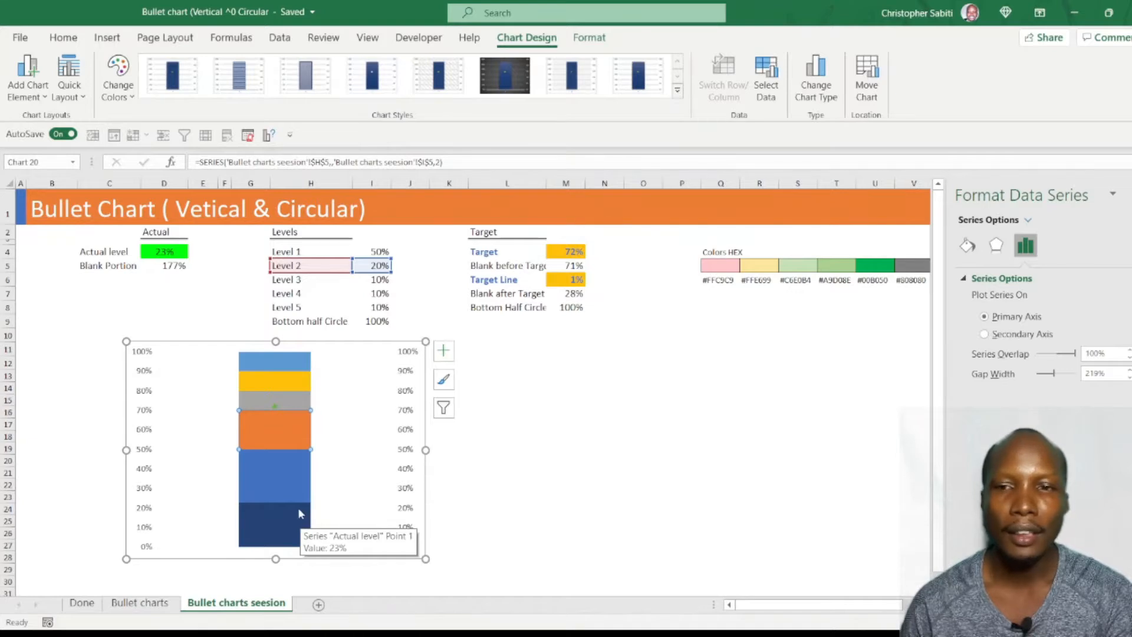
Step: Increase the Actual level series' gap width to 428% and make the chart narrower
click(275, 485)
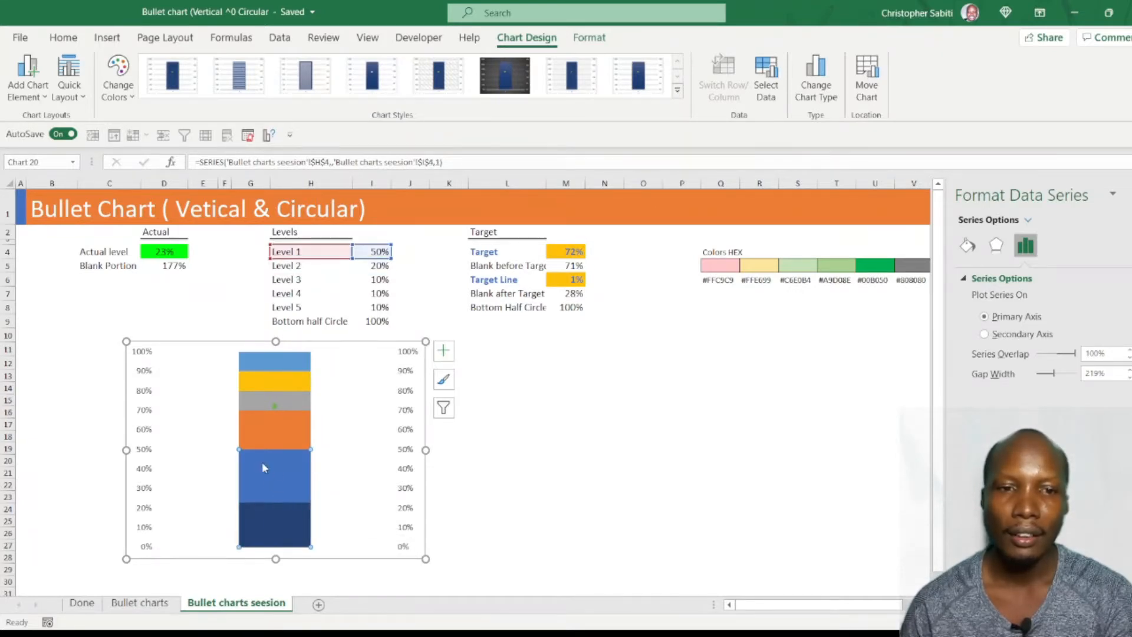
click(269, 527)
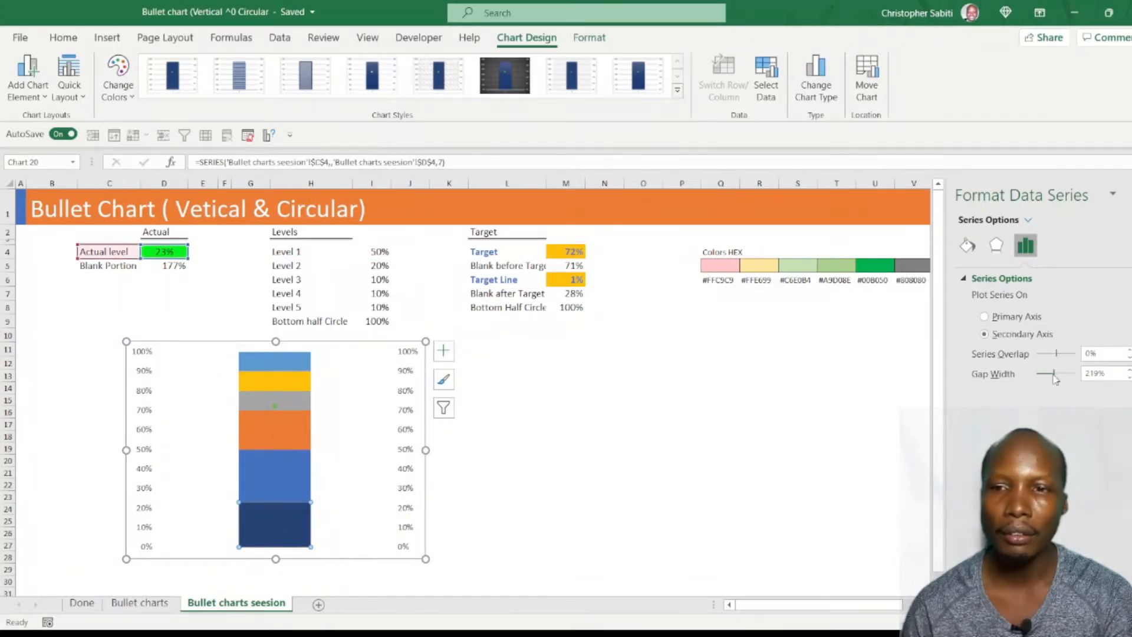
drag(1048, 376, 1071, 377)
drag(416, 451, 294, 455)
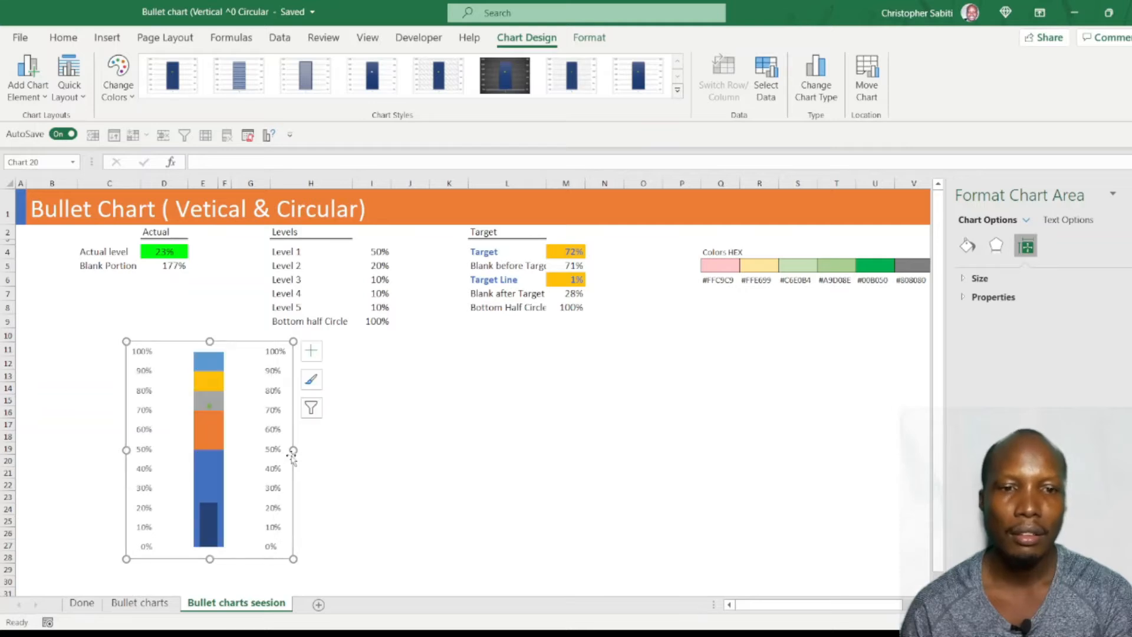
Step: Set the stacked level series' gap width to 0% and delete the chart's secondary vertical axis
click(207, 470)
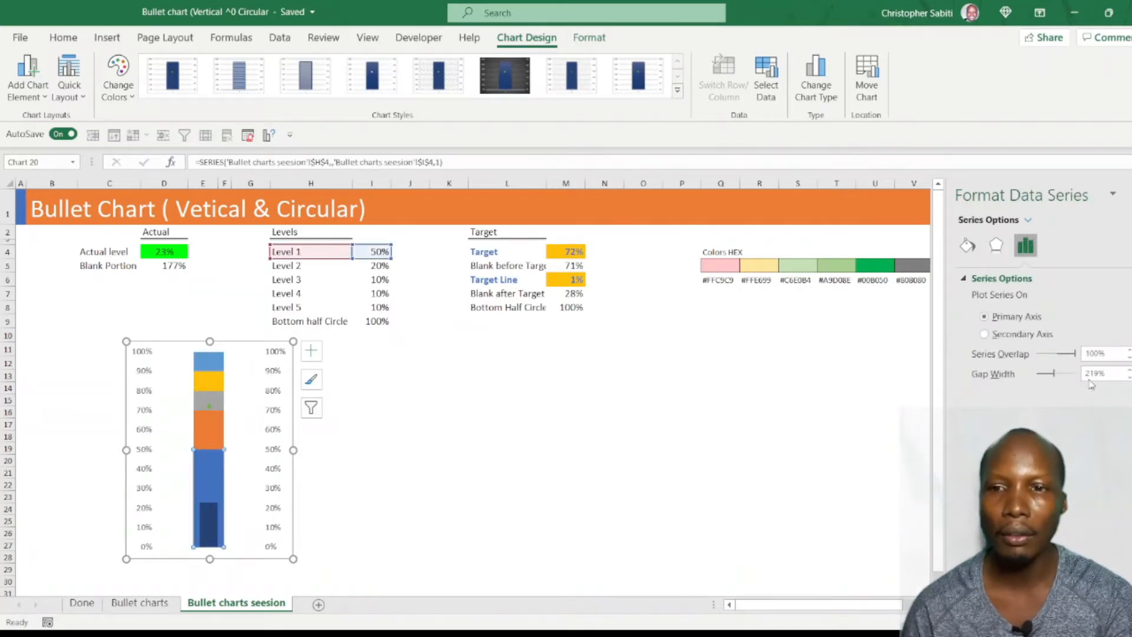
drag(1054, 374, 1032, 382)
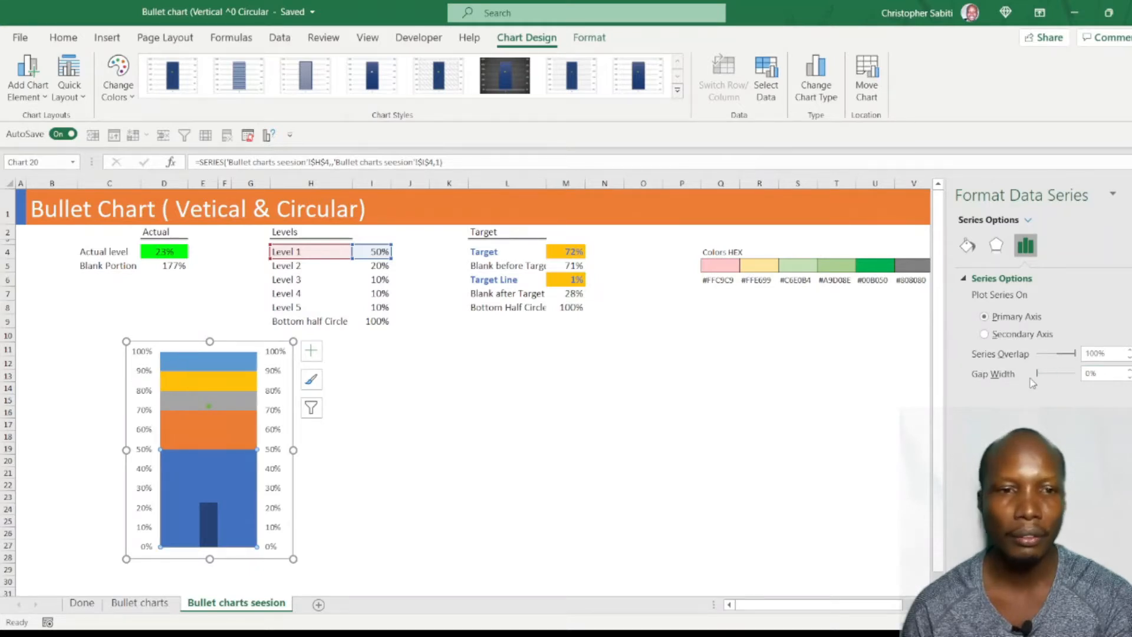
click(274, 454)
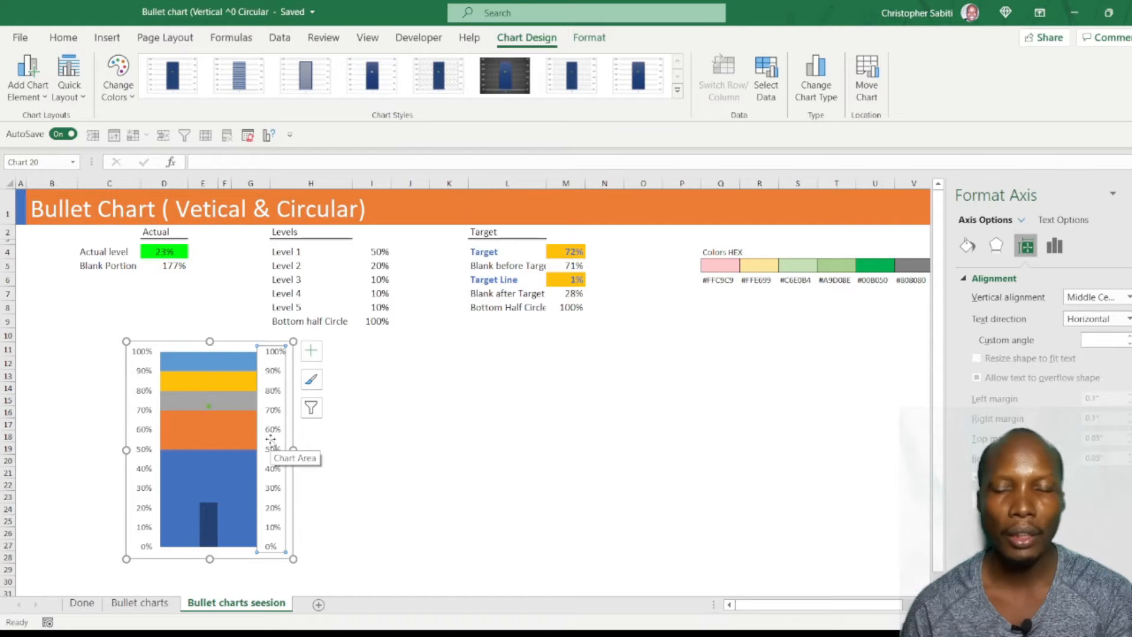
click(272, 442)
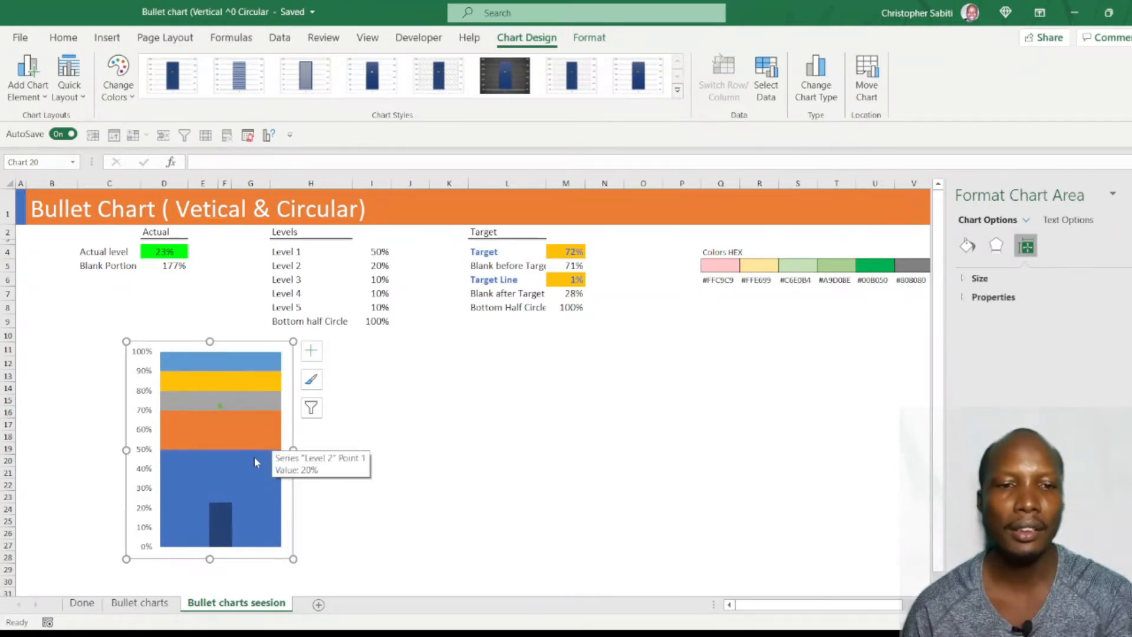
Step: Set the Actual level series' overlap to -33% and gap width to 236%, and narrow the chart further
click(222, 521)
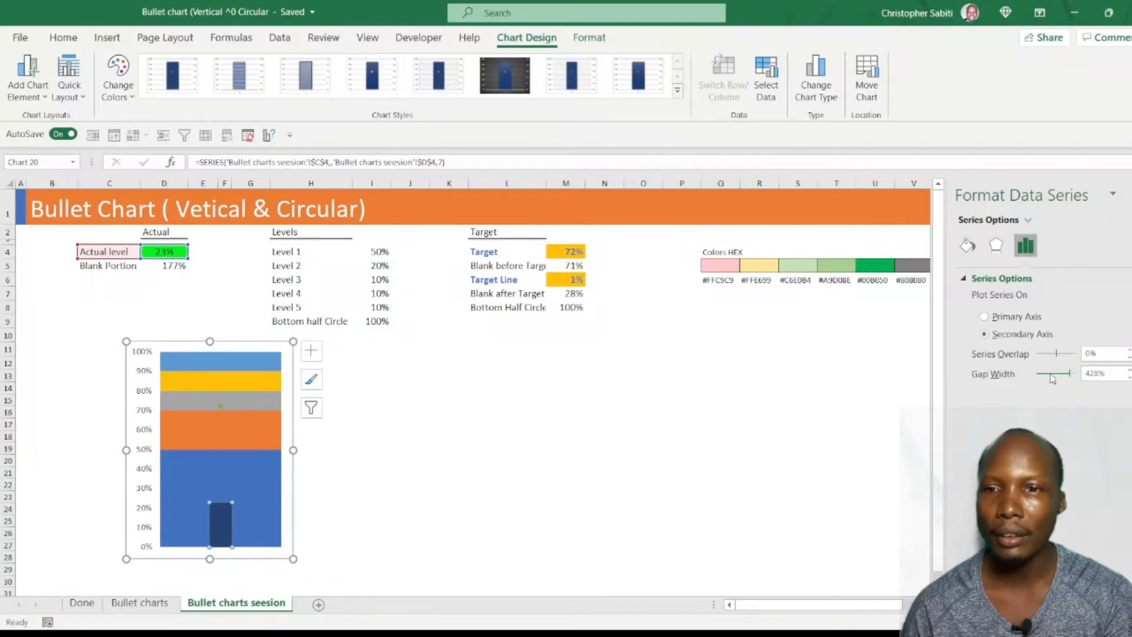
drag(1069, 379, 1065, 379)
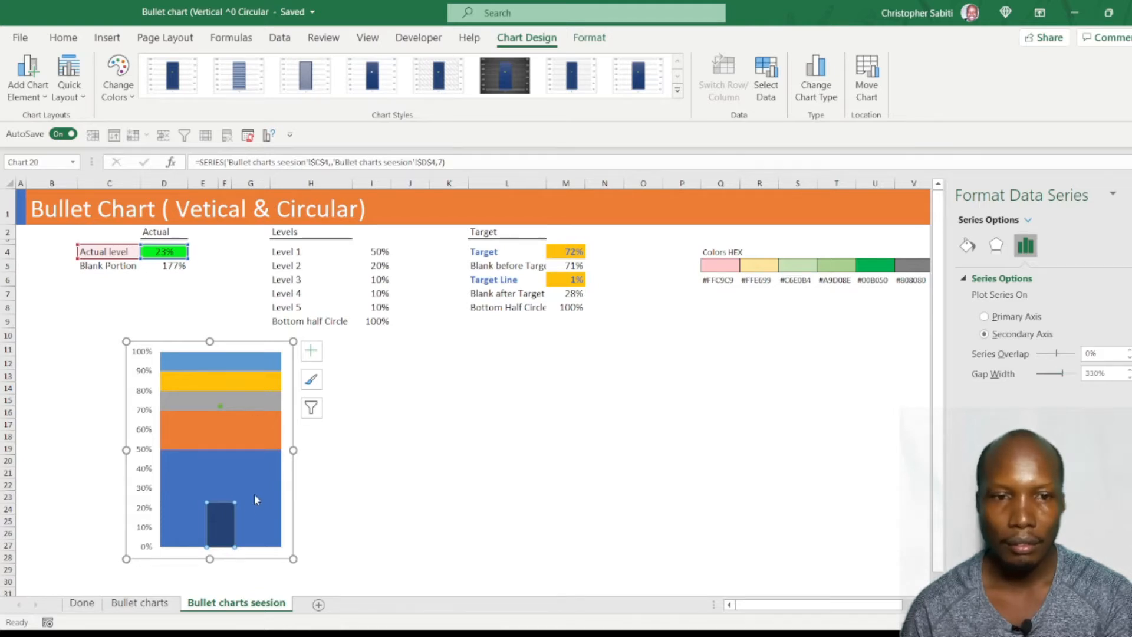
click(226, 528)
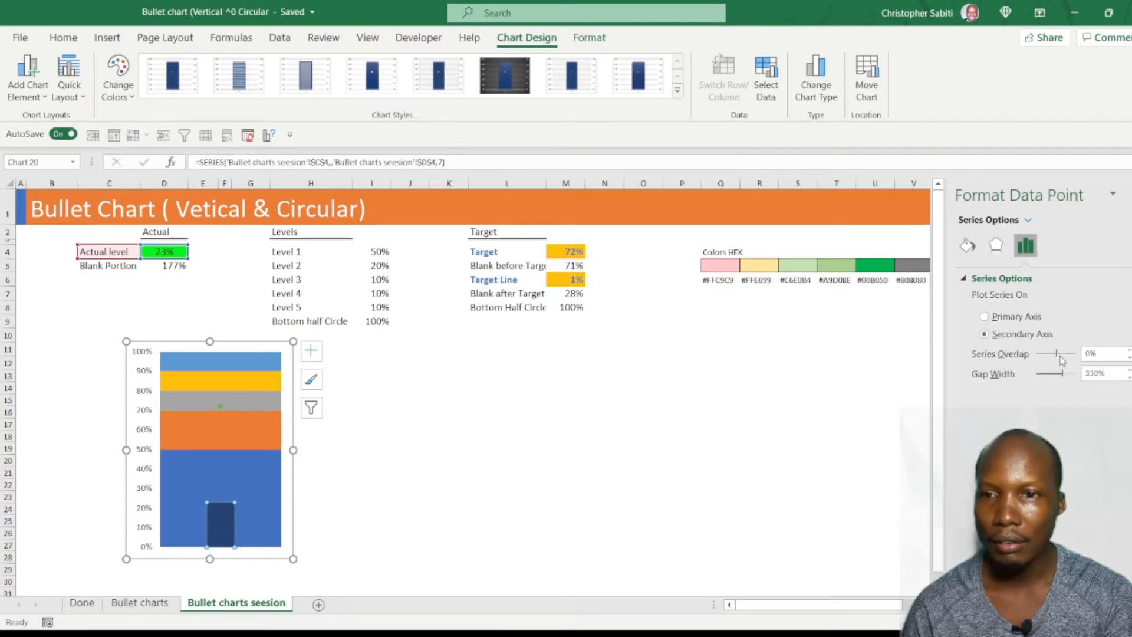
mouse_move(1055, 356)
mouse_down()
mouse_move(1044, 378)
mouse_move(1058, 377)
mouse_up()
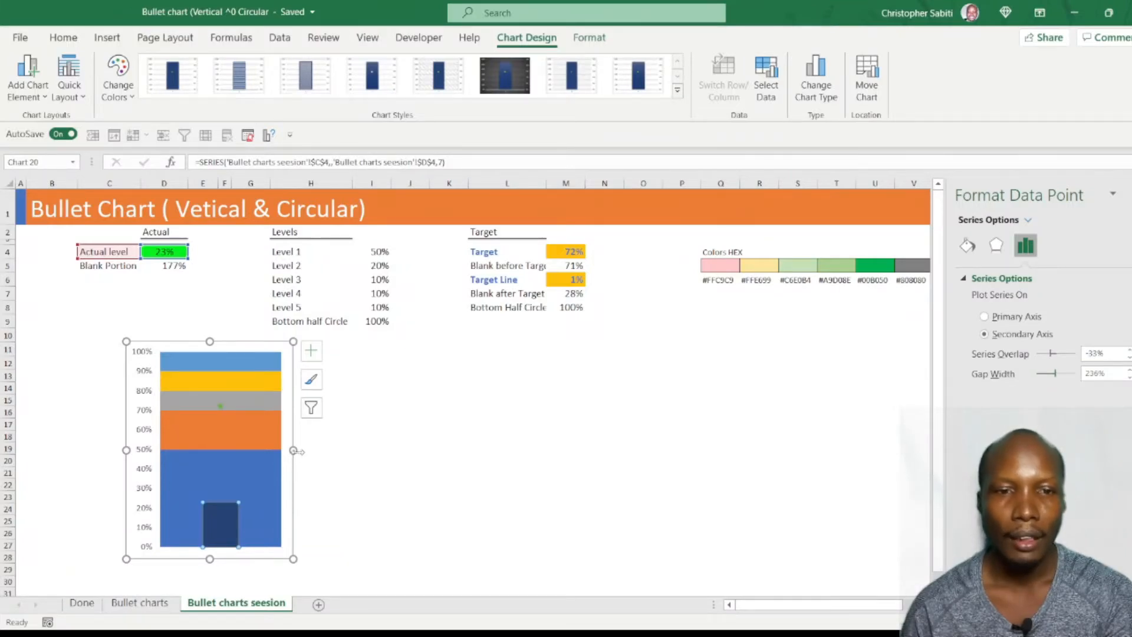
drag(293, 450, 244, 462)
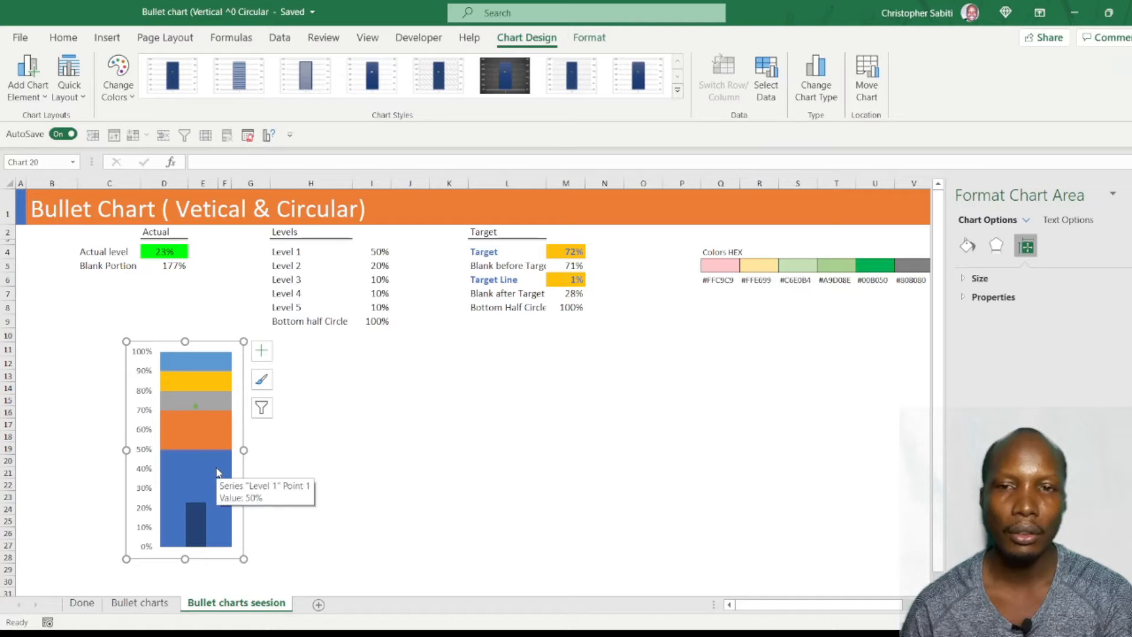
Step: Fill the Level 1 series with the custom color #FFC9C9 copied from the Colors HEX table
click(211, 470)
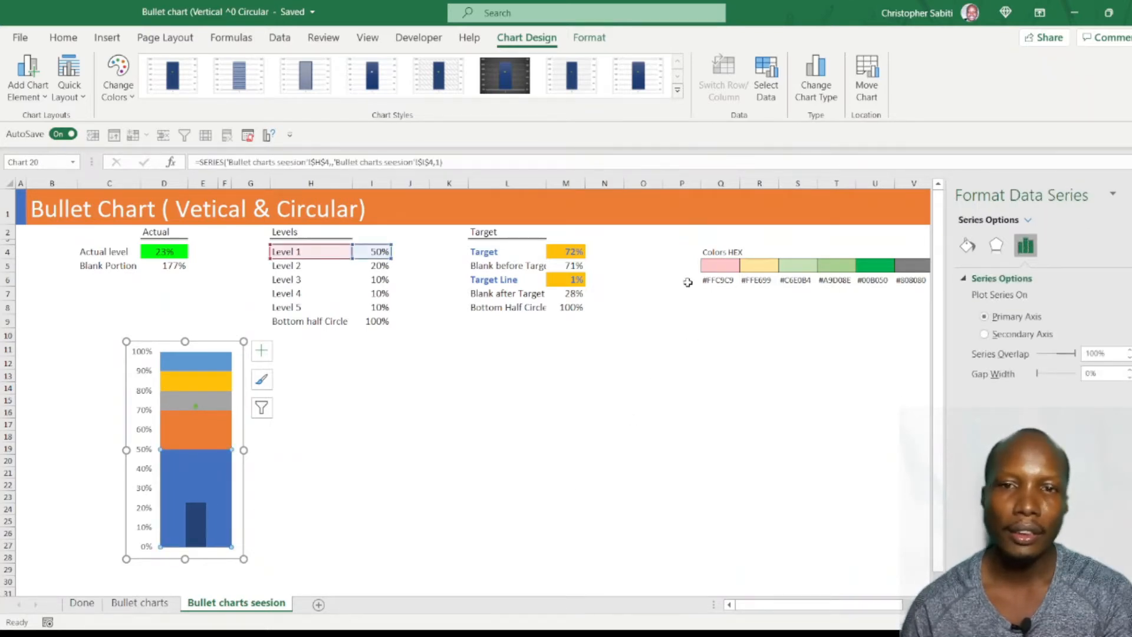
click(723, 281)
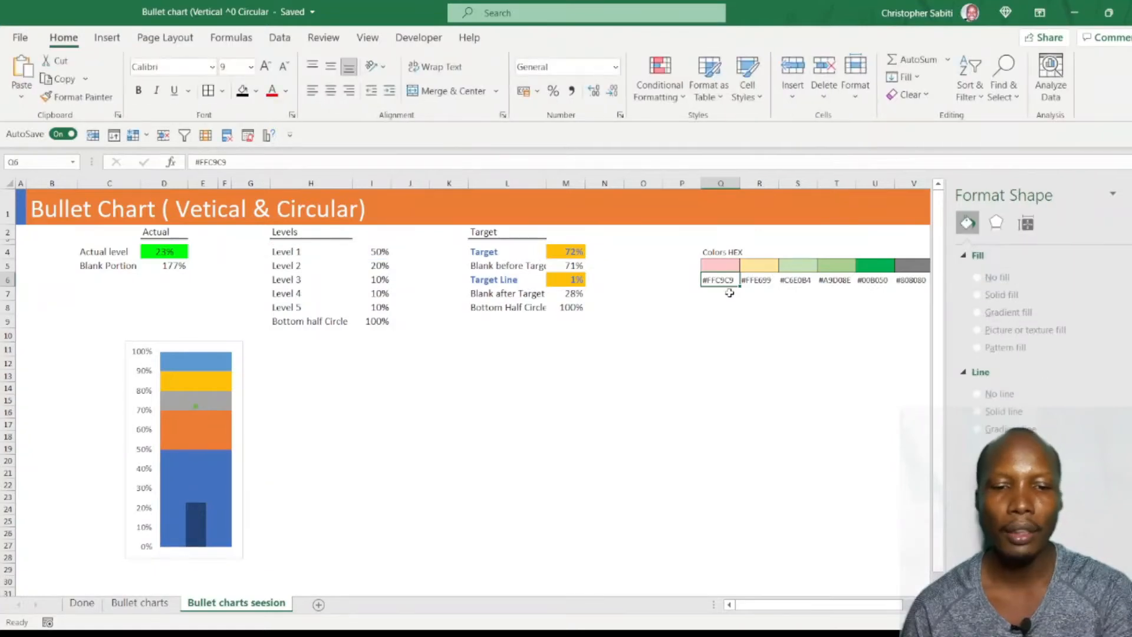
key(ctrl+c)
click(174, 485)
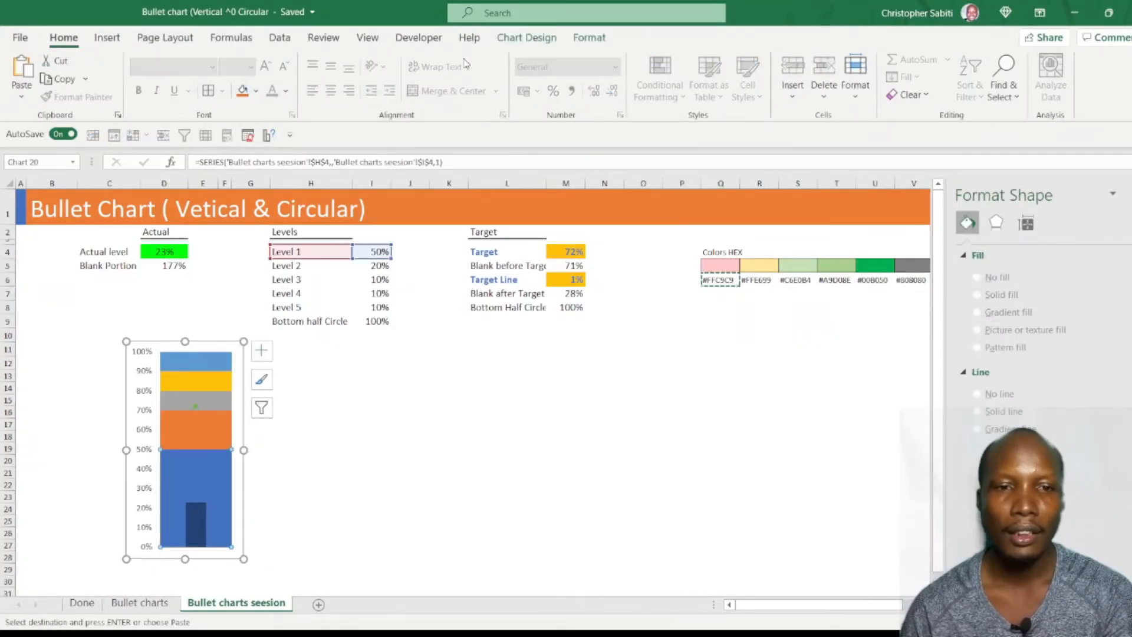
click(585, 39)
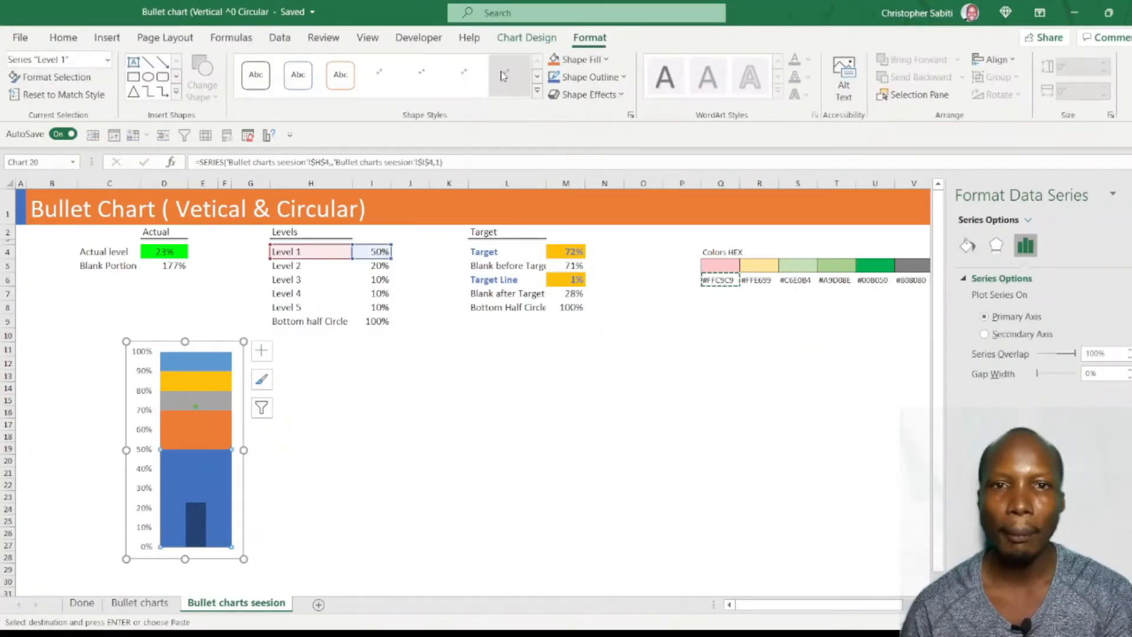
click(576, 60)
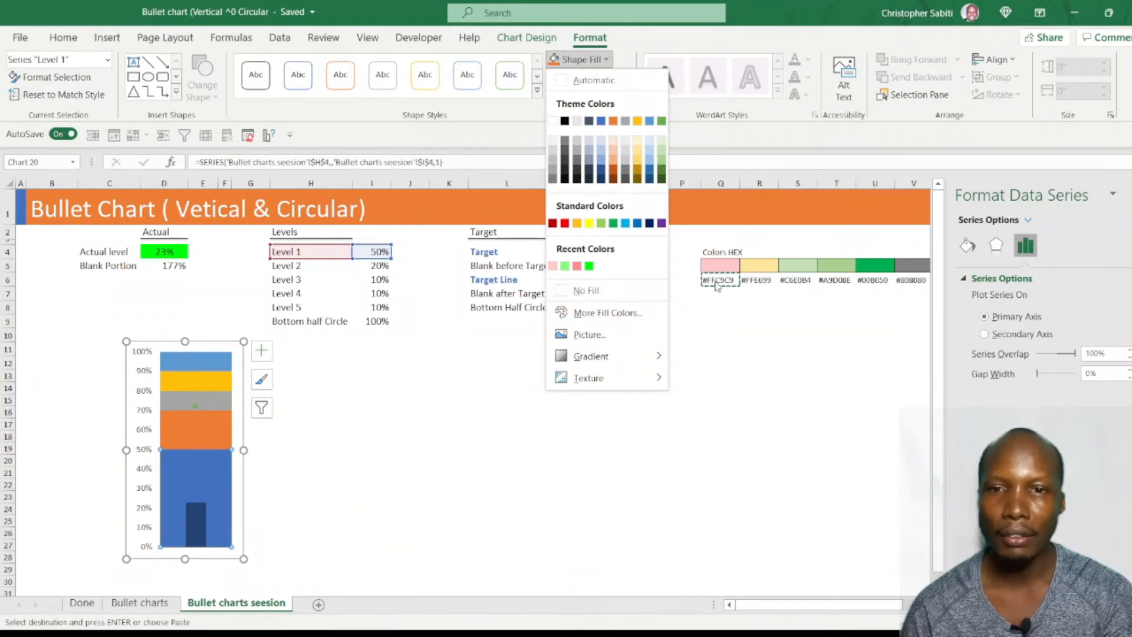
click(594, 313)
click(629, 254)
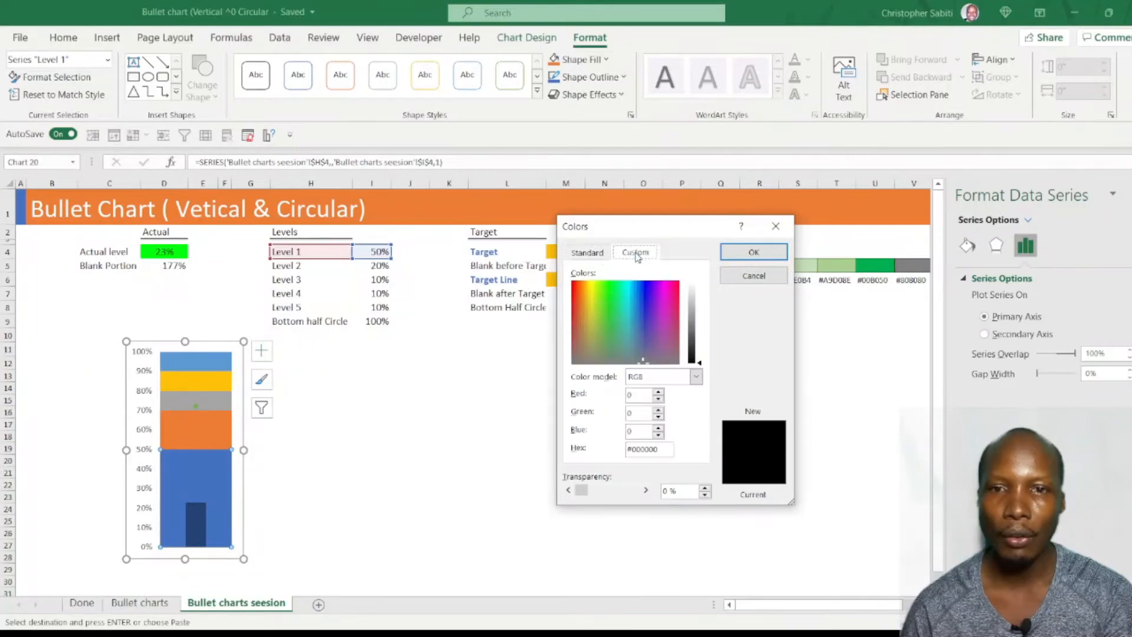
drag(668, 450, 592, 455)
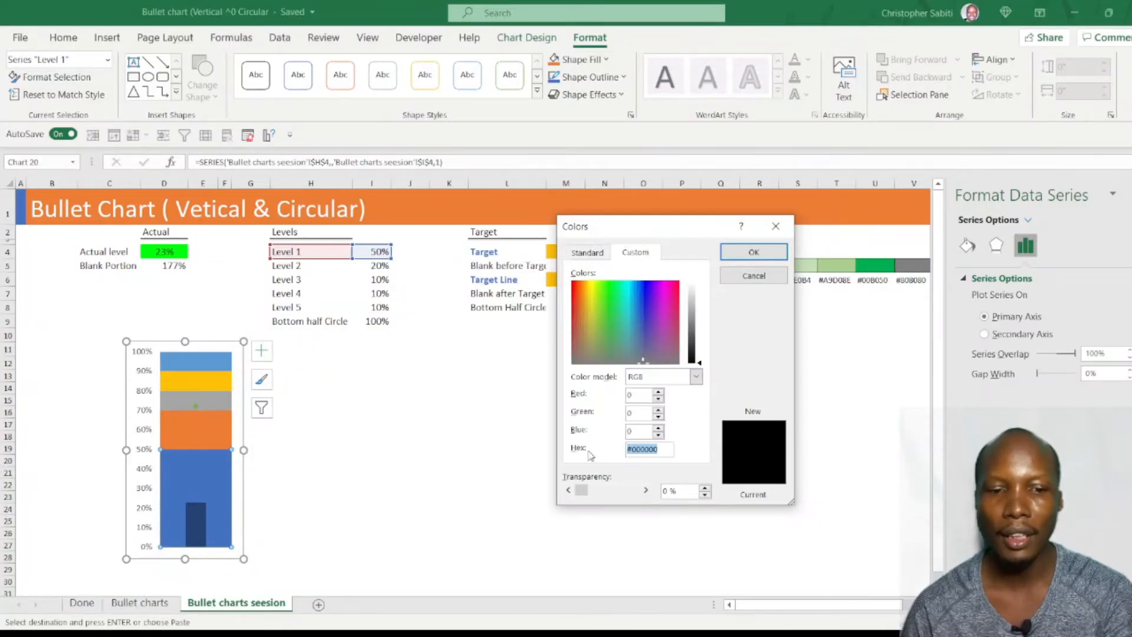
key(ctrl+v)
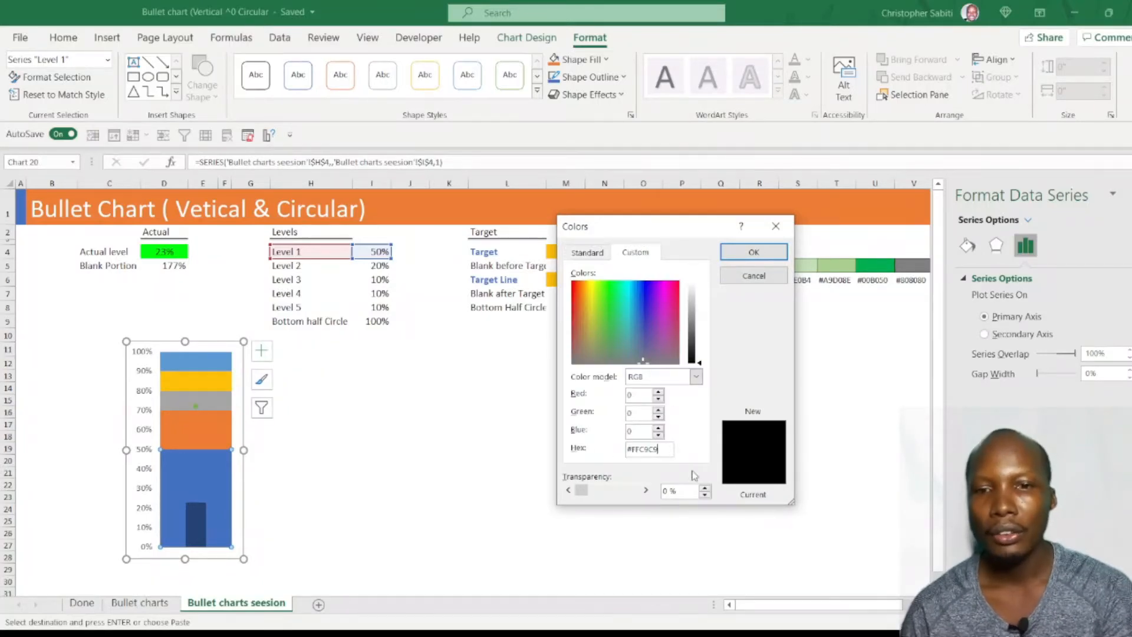
click(753, 252)
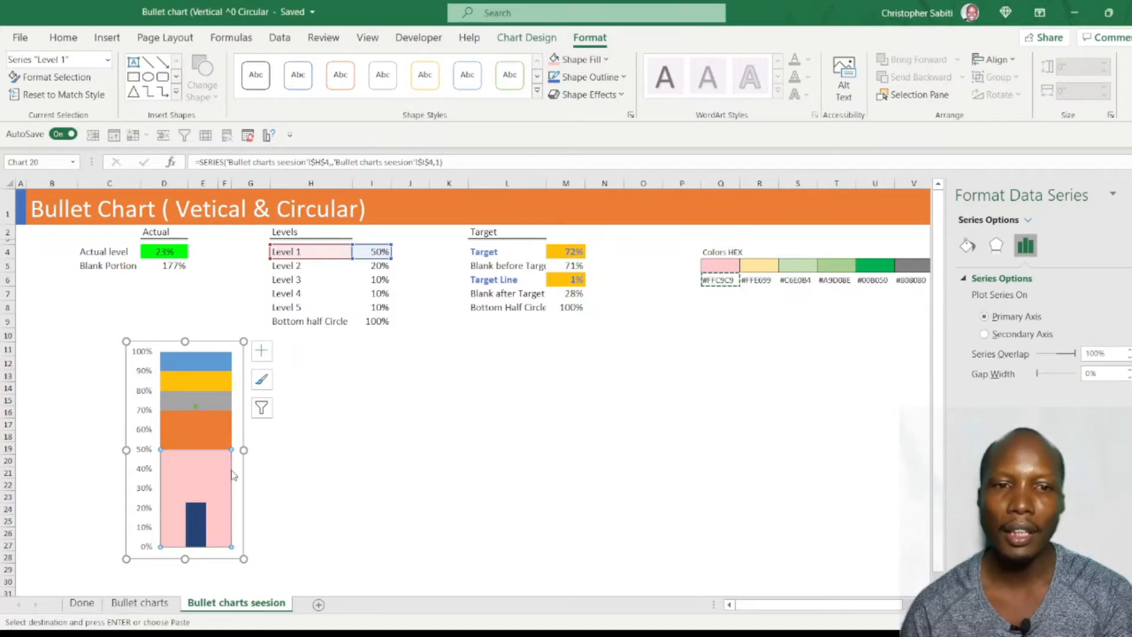
Step: Fill the Level 2 series with a light gold theme color and the Level 3 series with a light green theme color
click(189, 425)
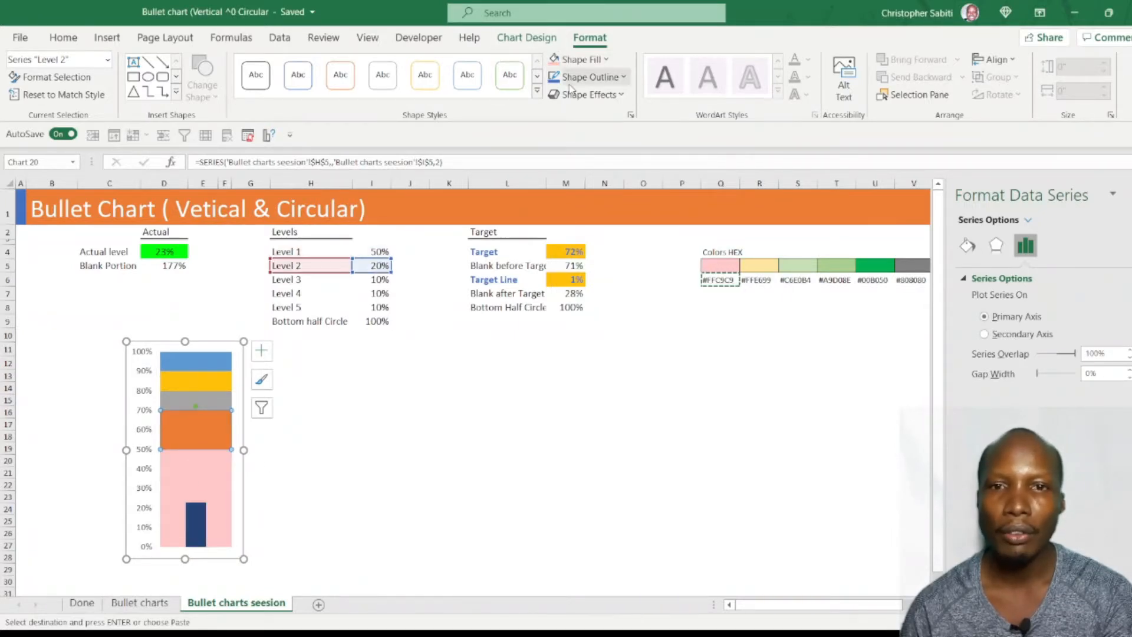
click(589, 59)
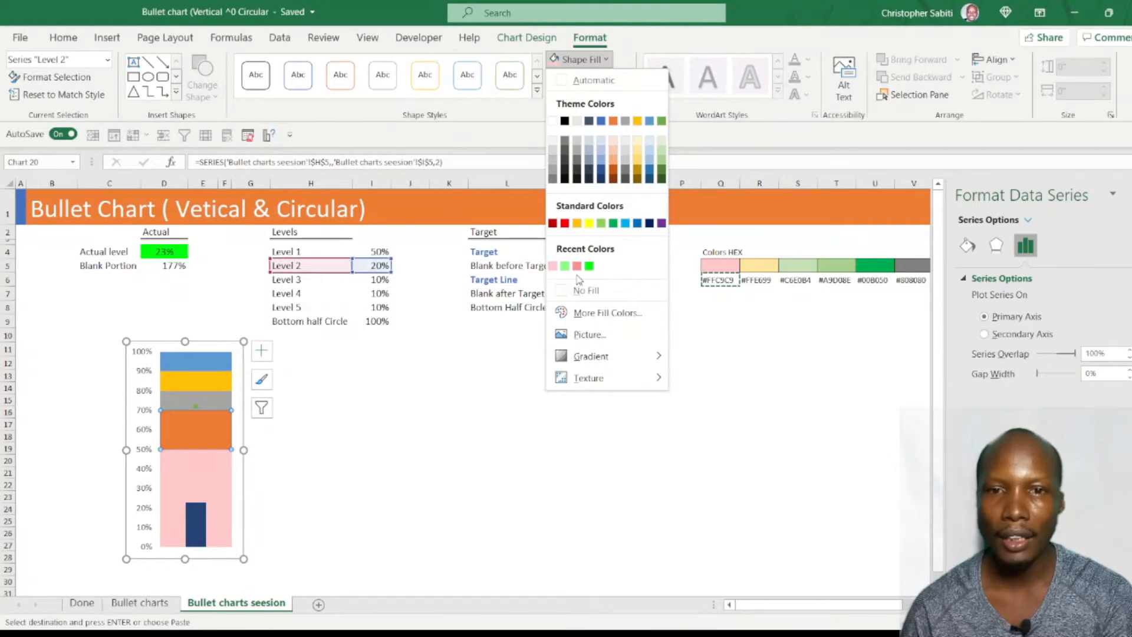
click(638, 151)
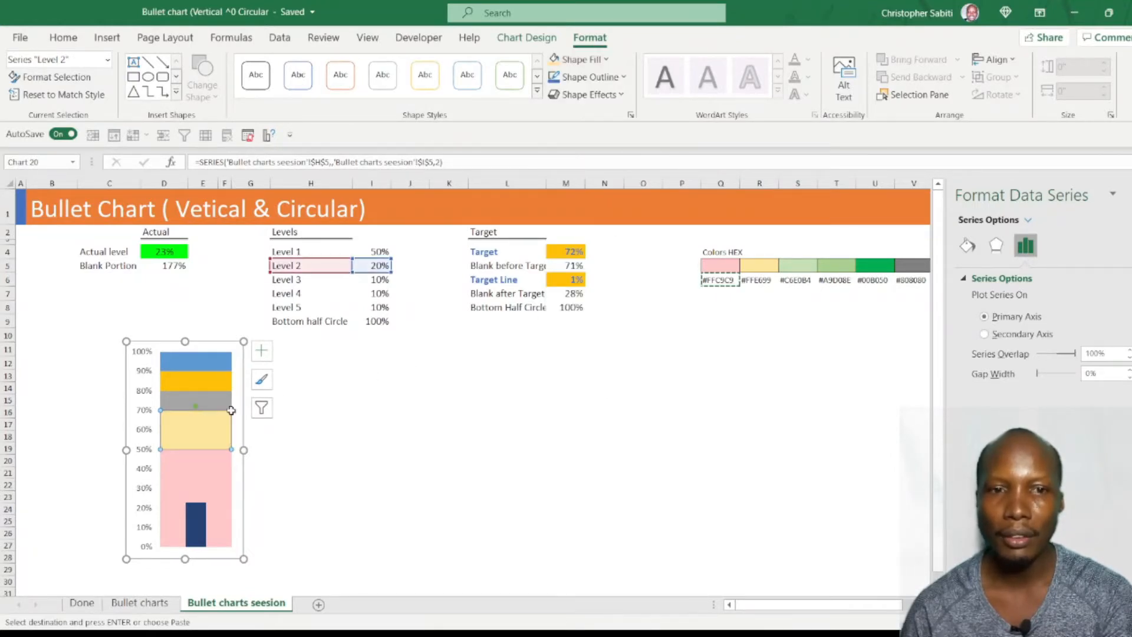
click(206, 404)
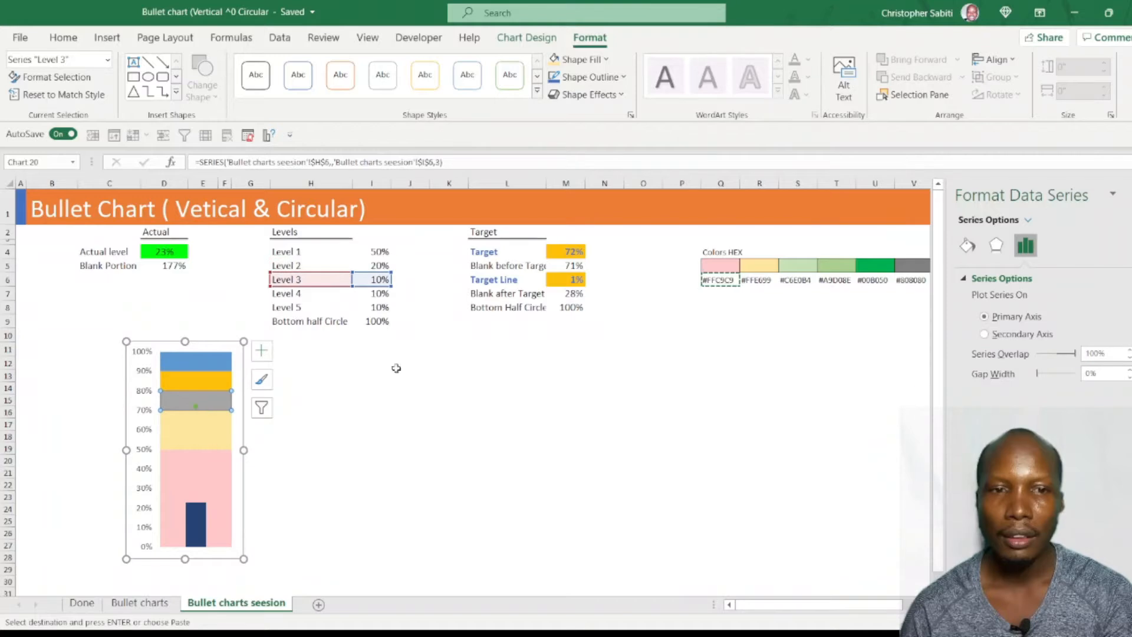
click(582, 62)
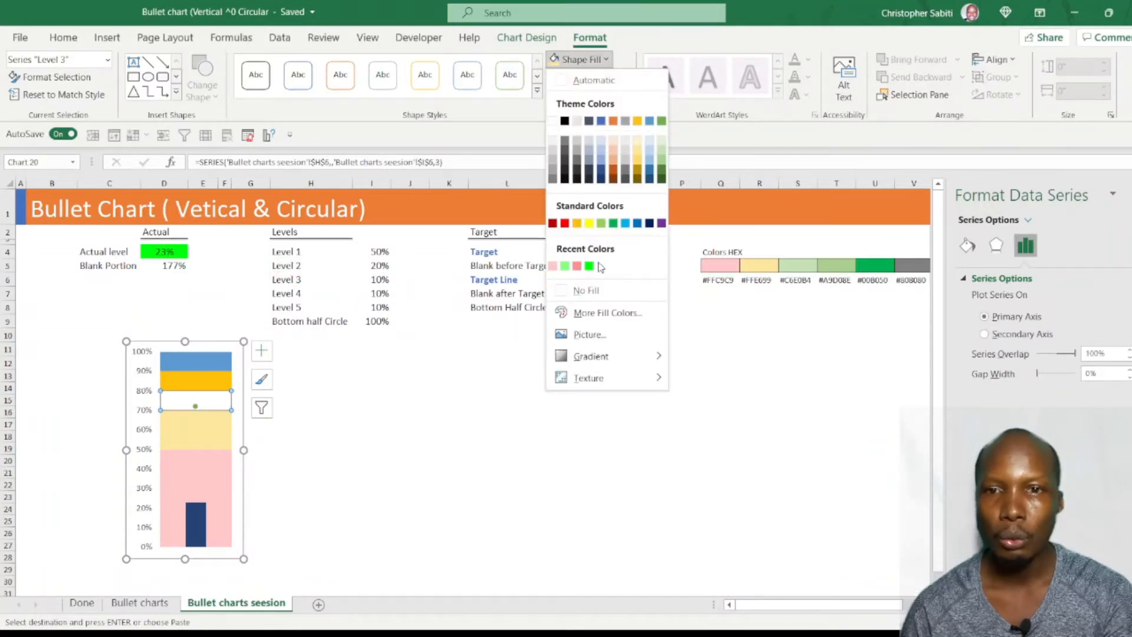
click(663, 154)
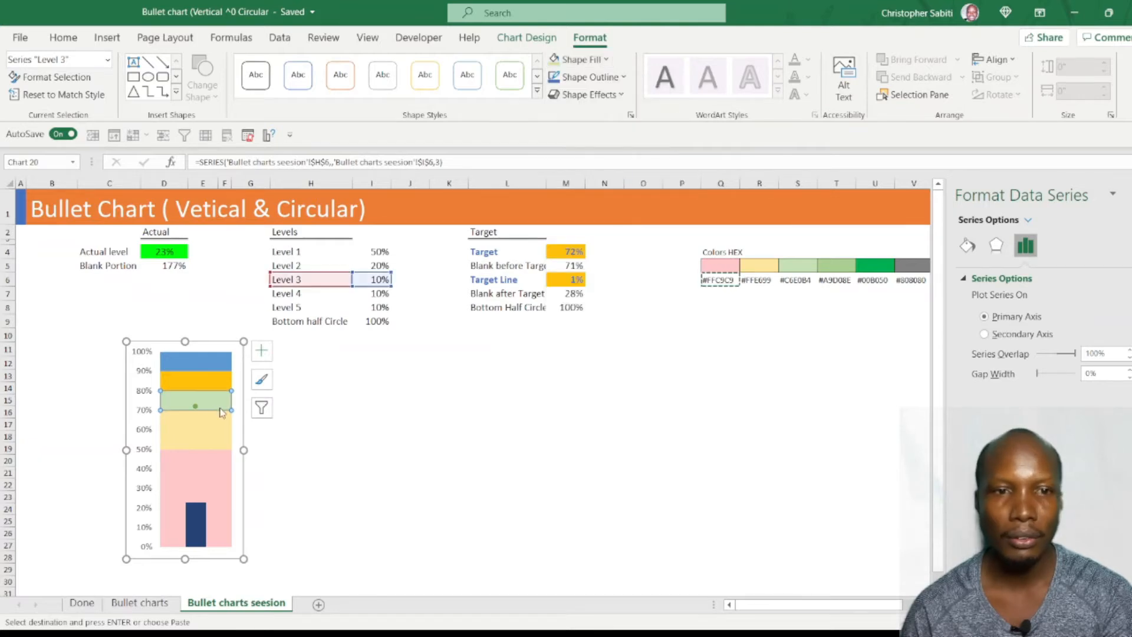
Step: Fill the Level 4 series with a medium green theme color and the Level 5 series with the standard green color
click(223, 383)
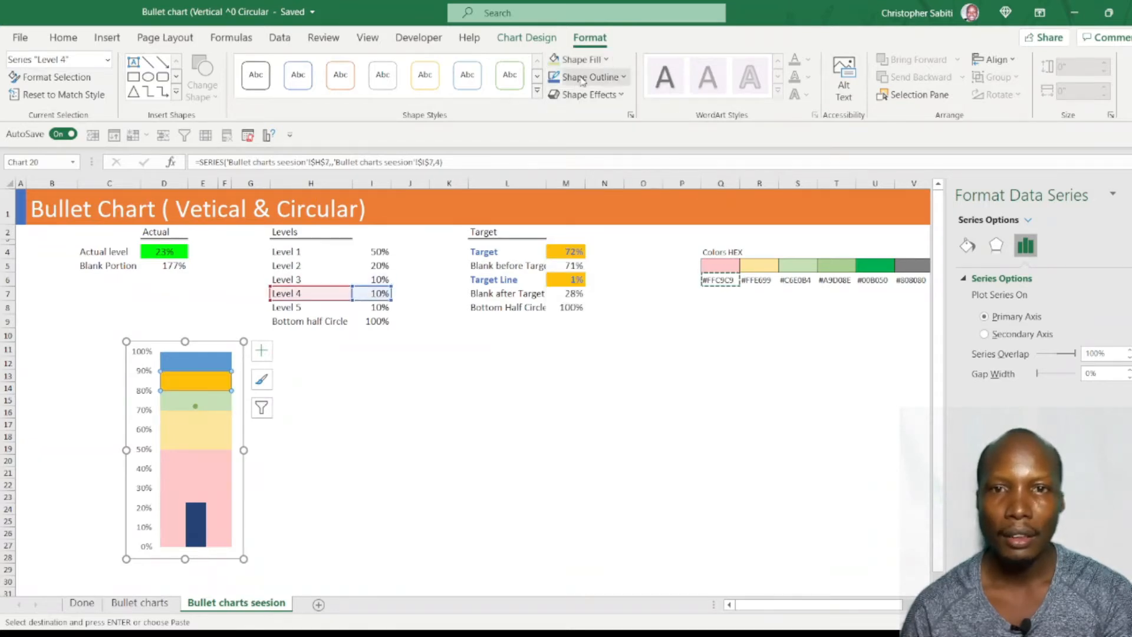
click(578, 61)
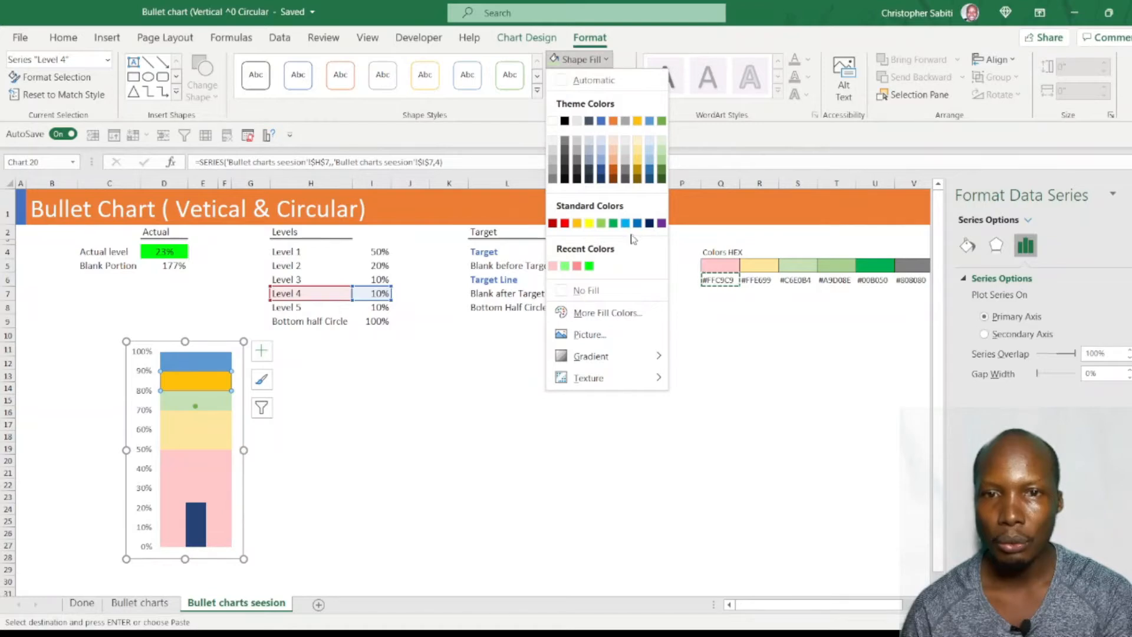
click(662, 158)
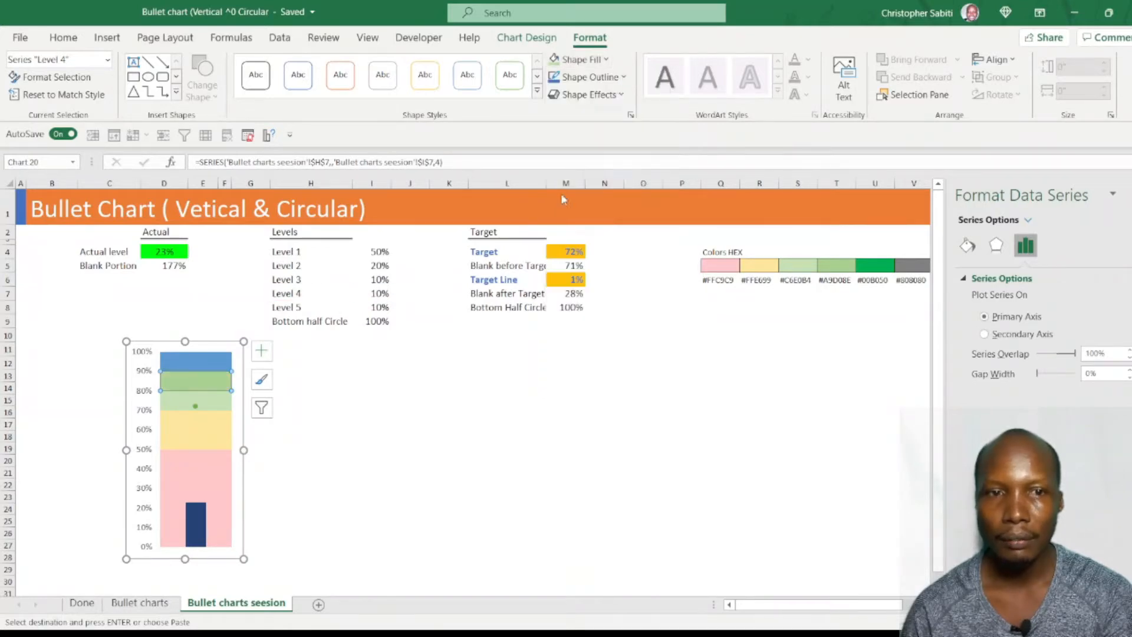
click(206, 361)
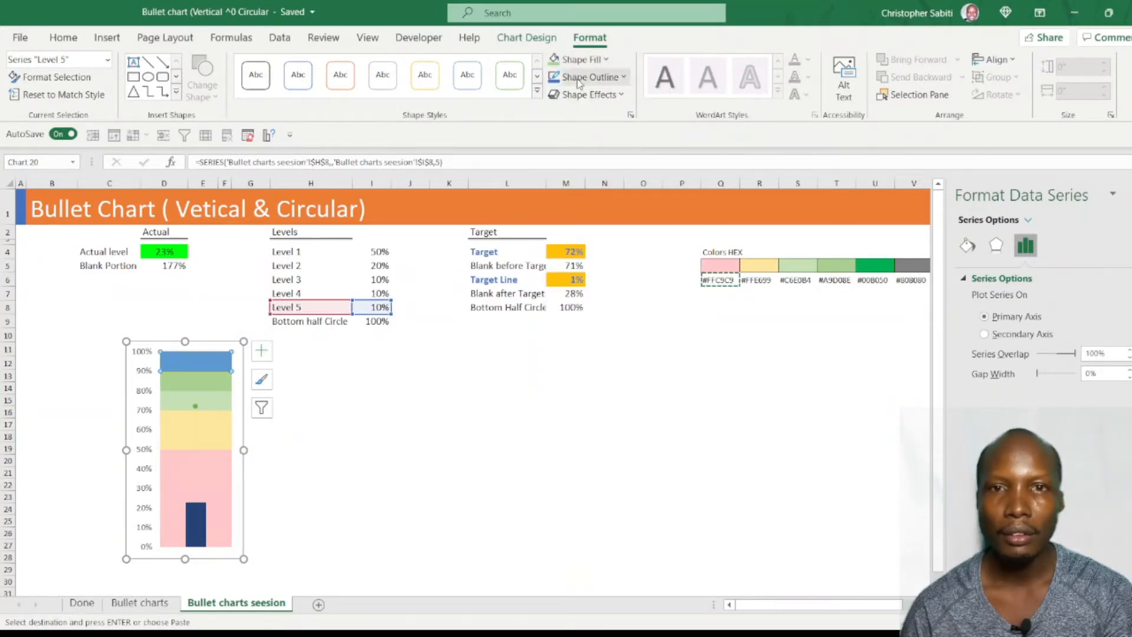
click(581, 60)
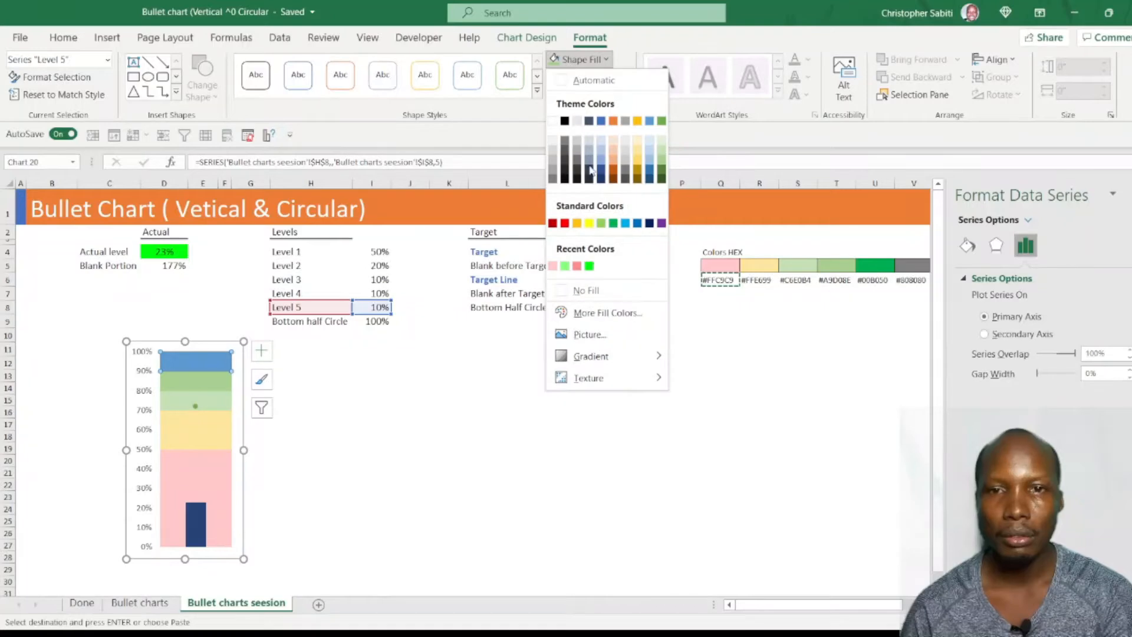
click(613, 223)
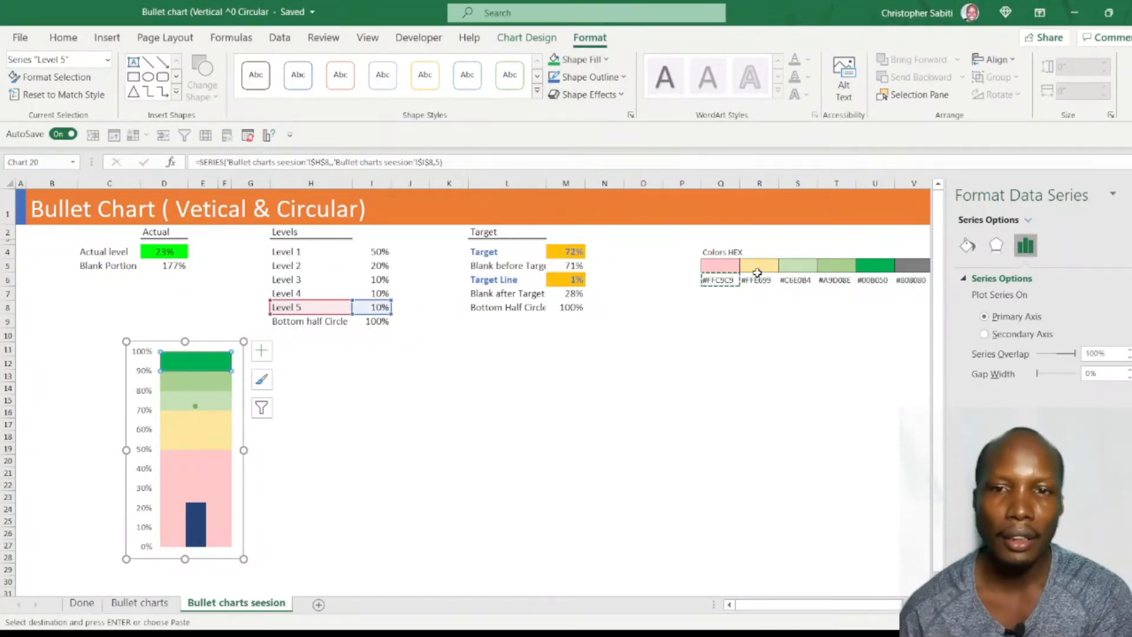
click(413, 389)
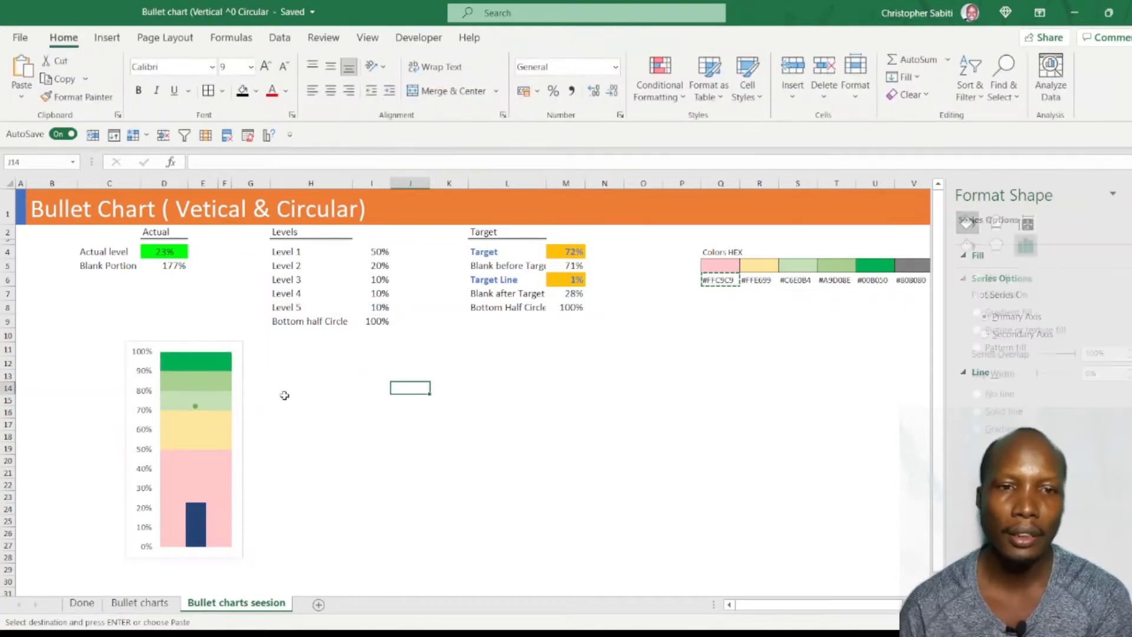
Step: Examine the fill and border settings of the individual level series in the vertical chart
click(212, 434)
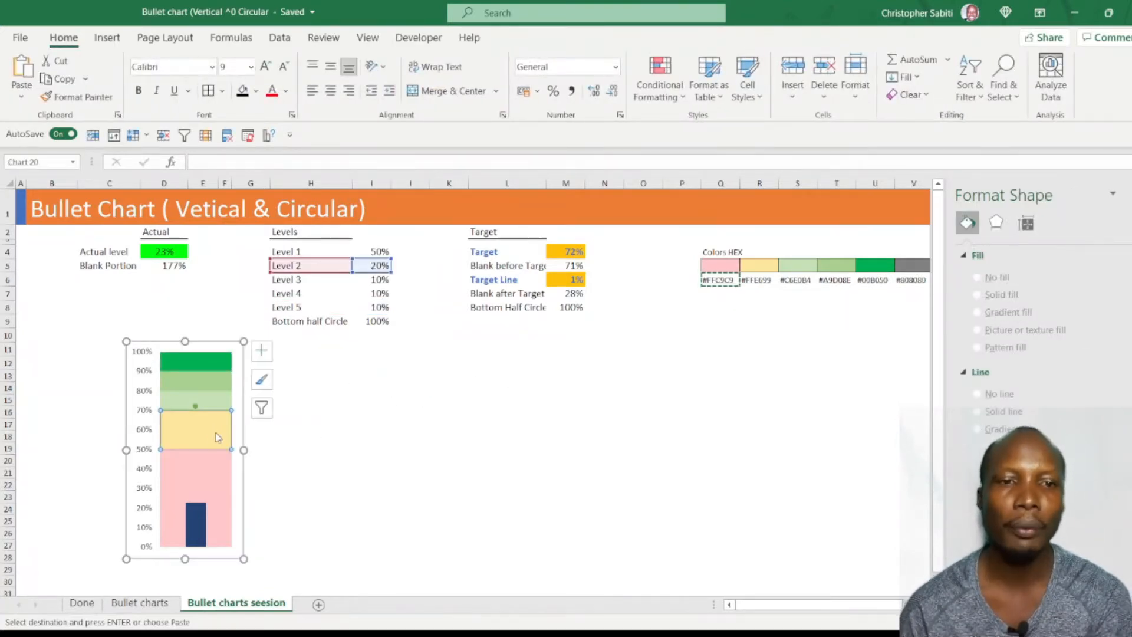
click(218, 389)
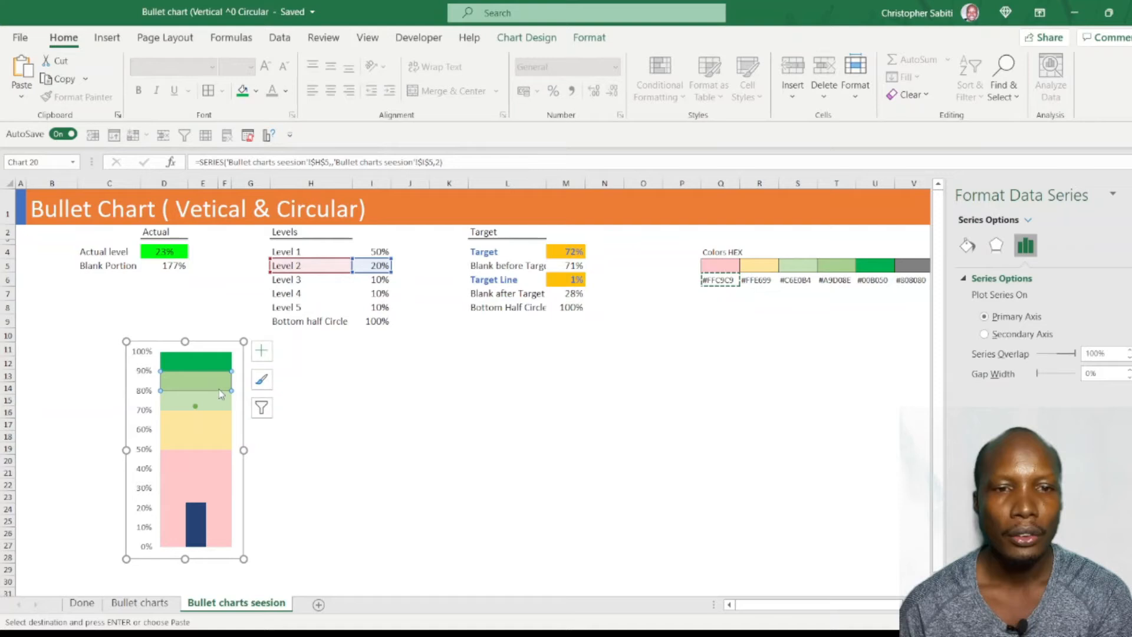
click(210, 440)
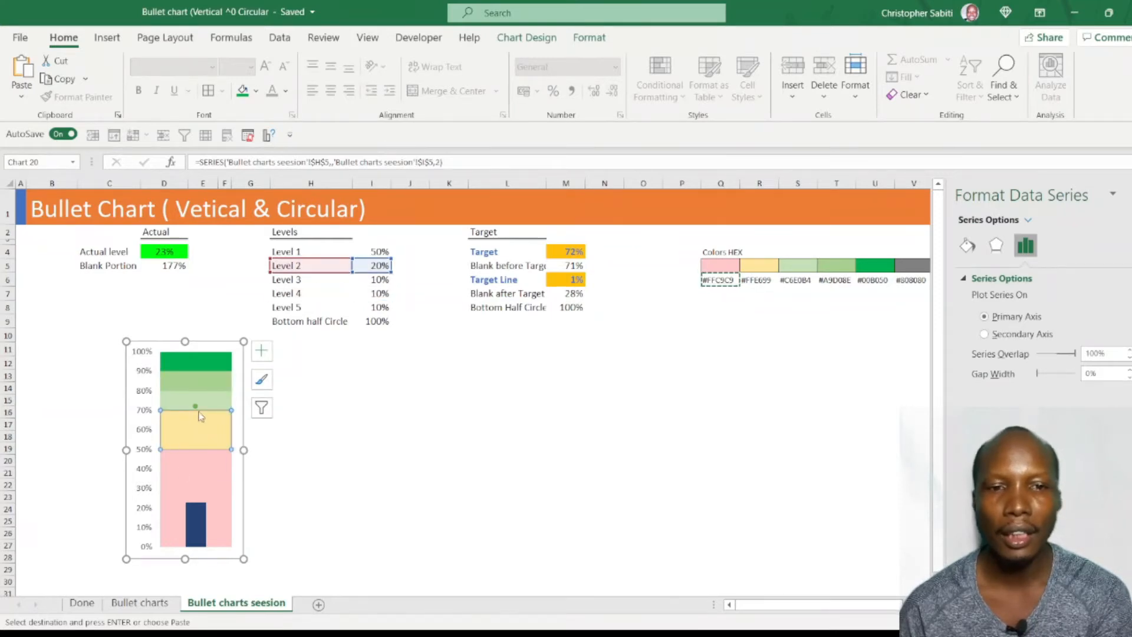
click(967, 247)
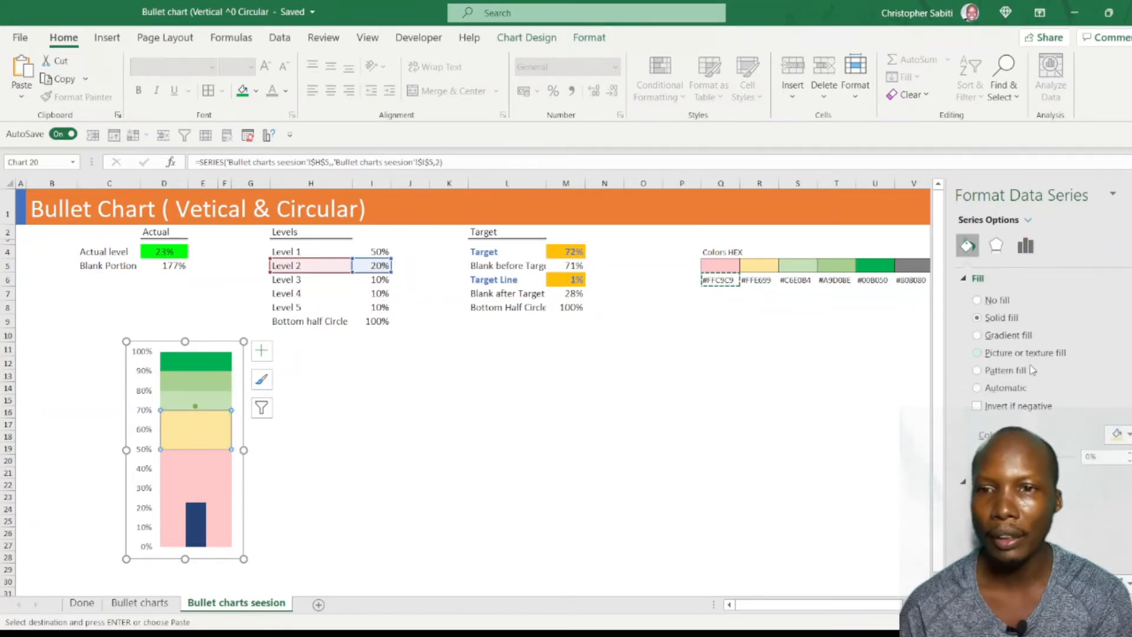
click(182, 485)
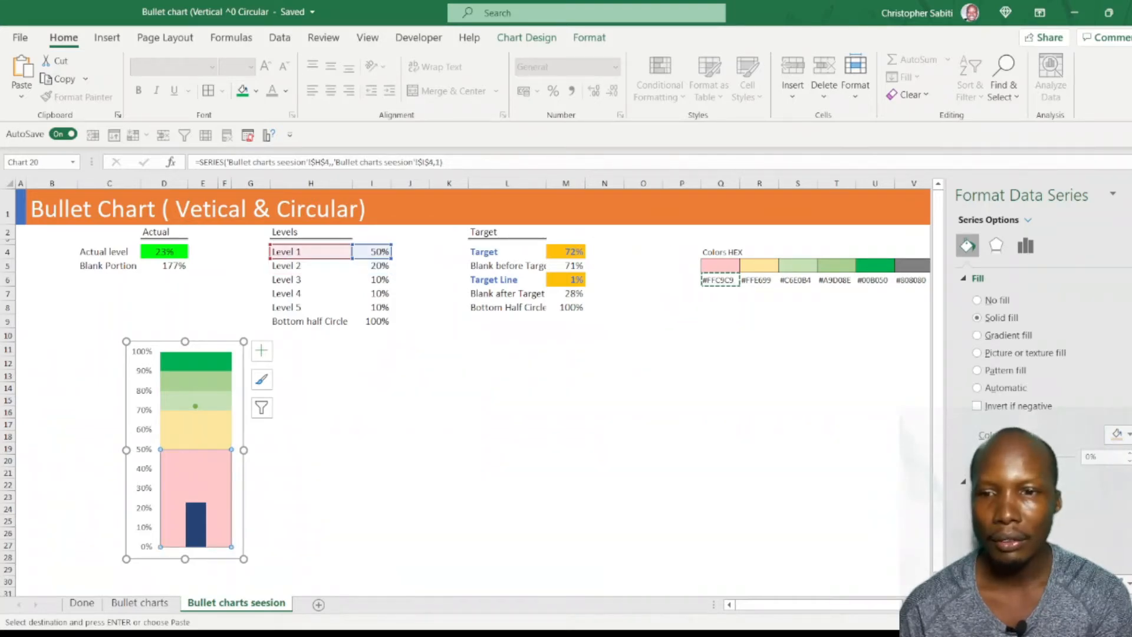
click(210, 381)
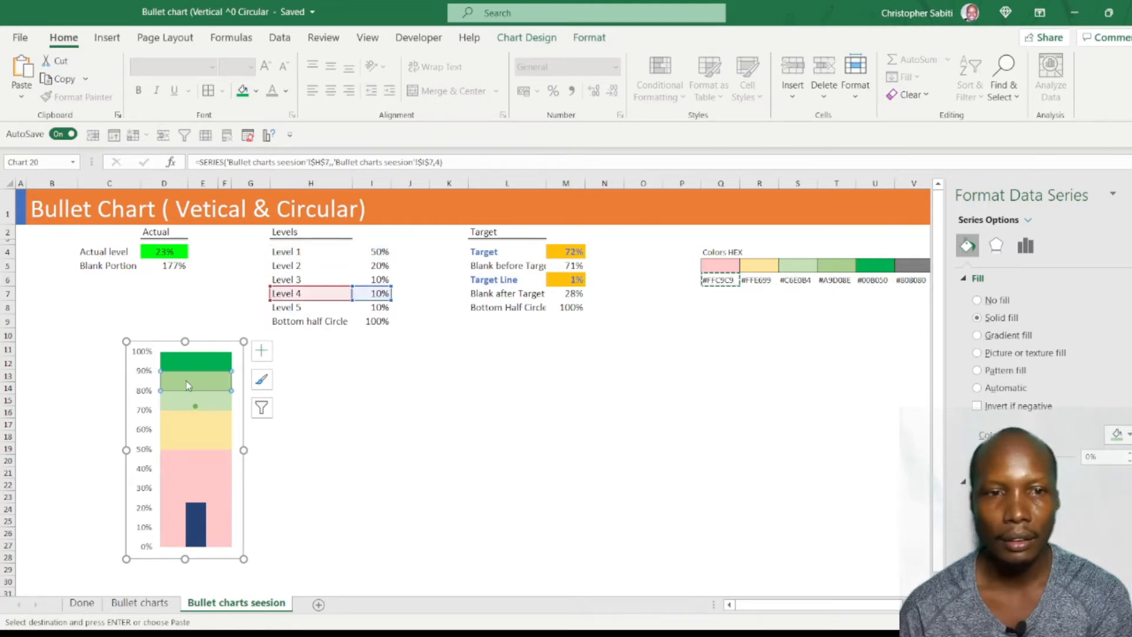
click(191, 404)
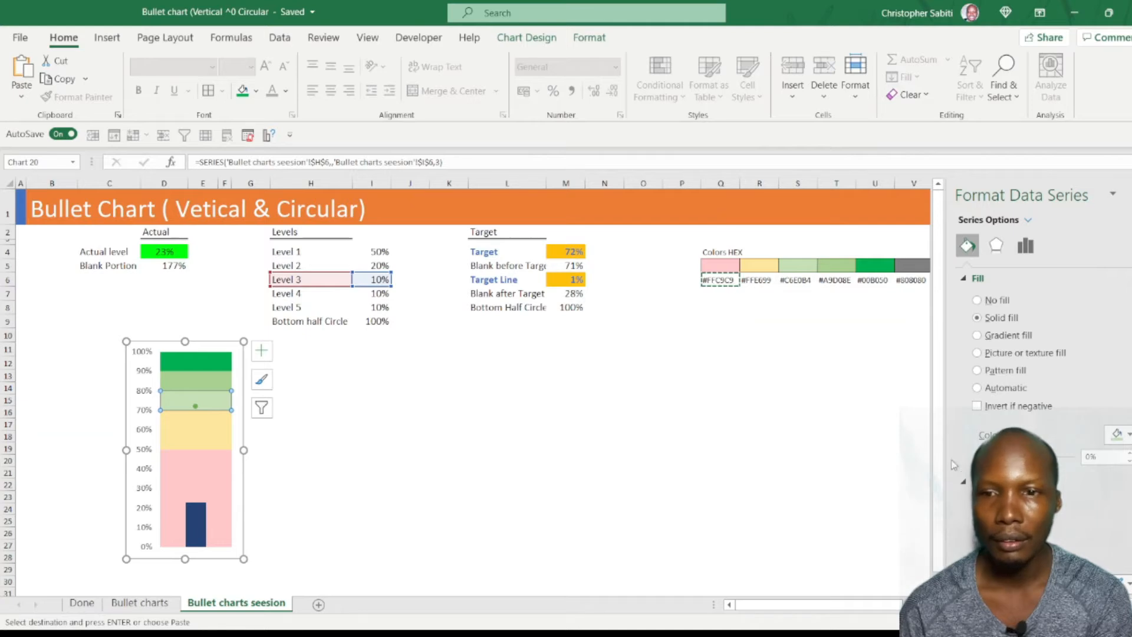
click(202, 367)
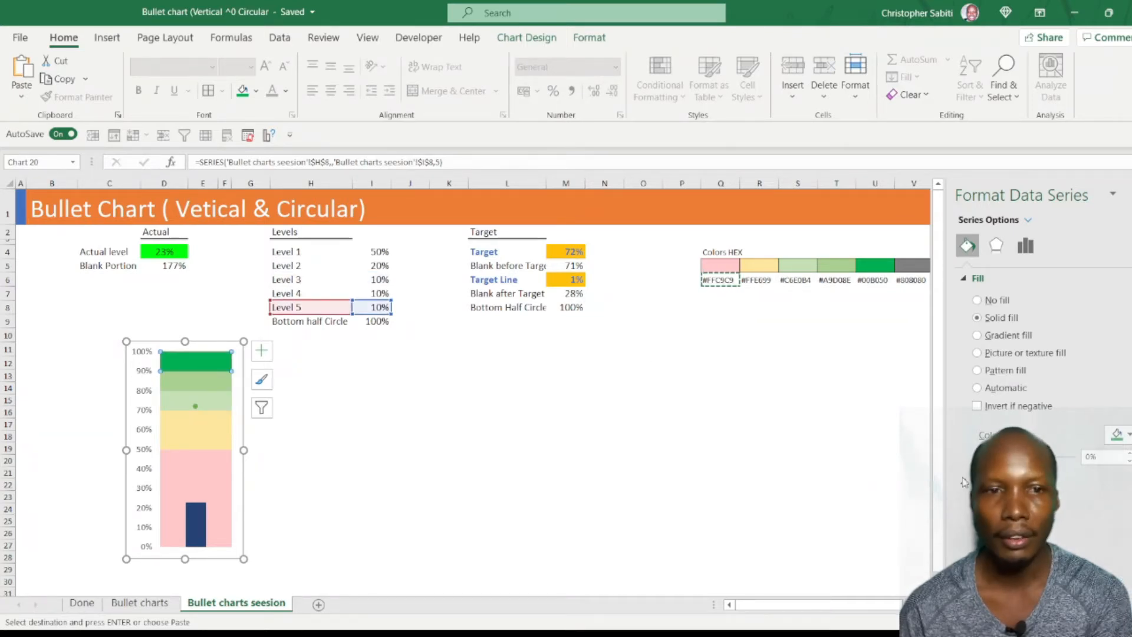
click(298, 450)
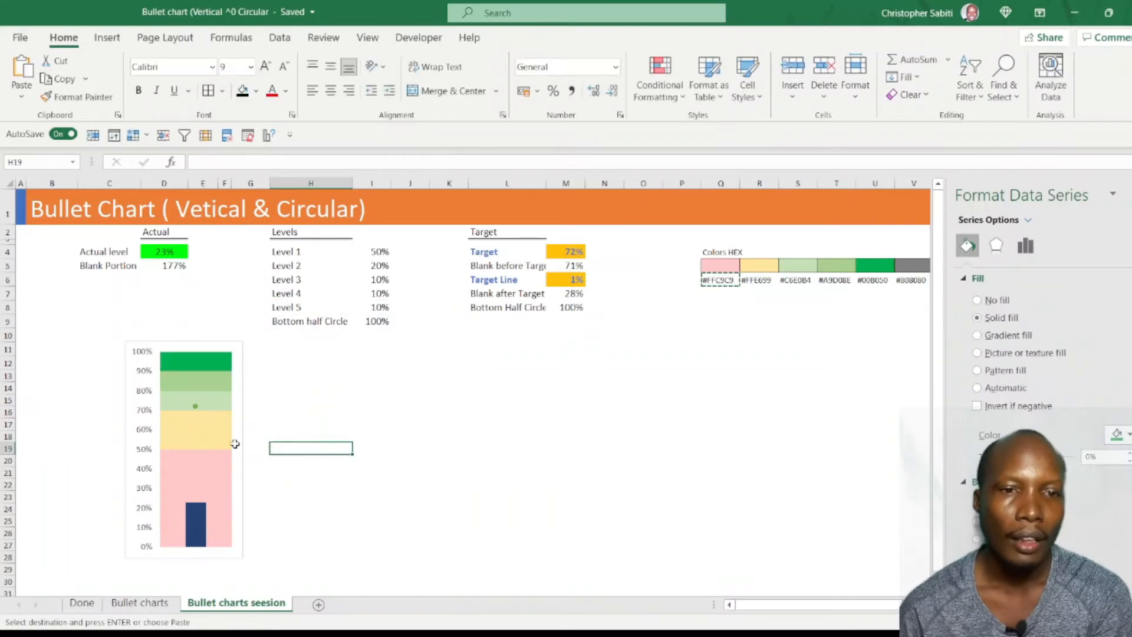
click(206, 440)
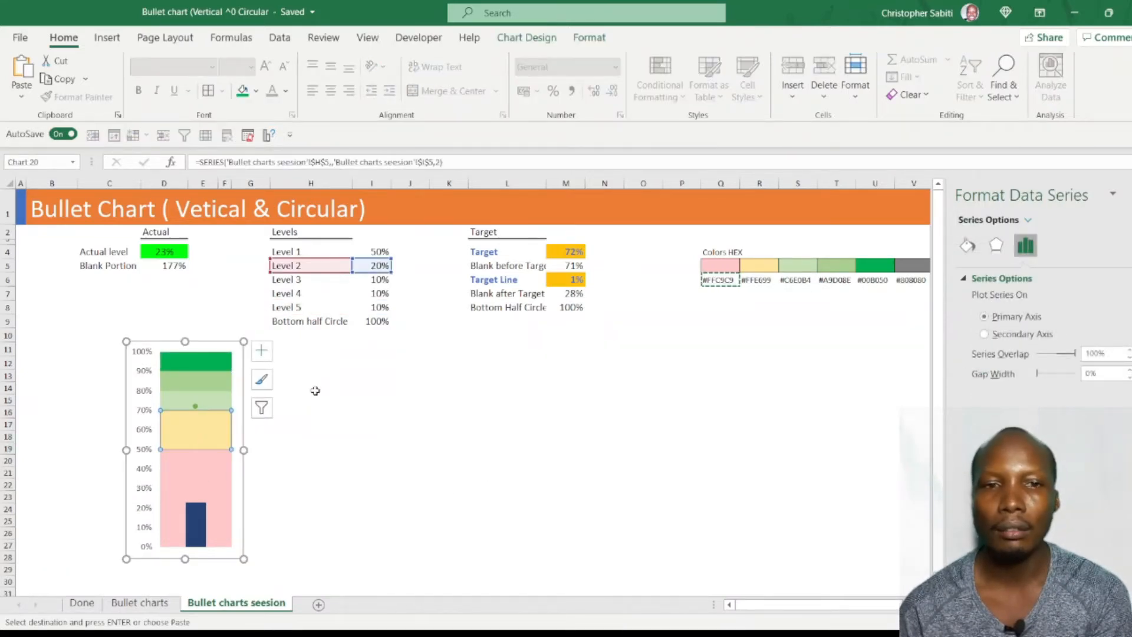
Step: Change the Target series' marker to the built-in dash type at size 25
click(195, 407)
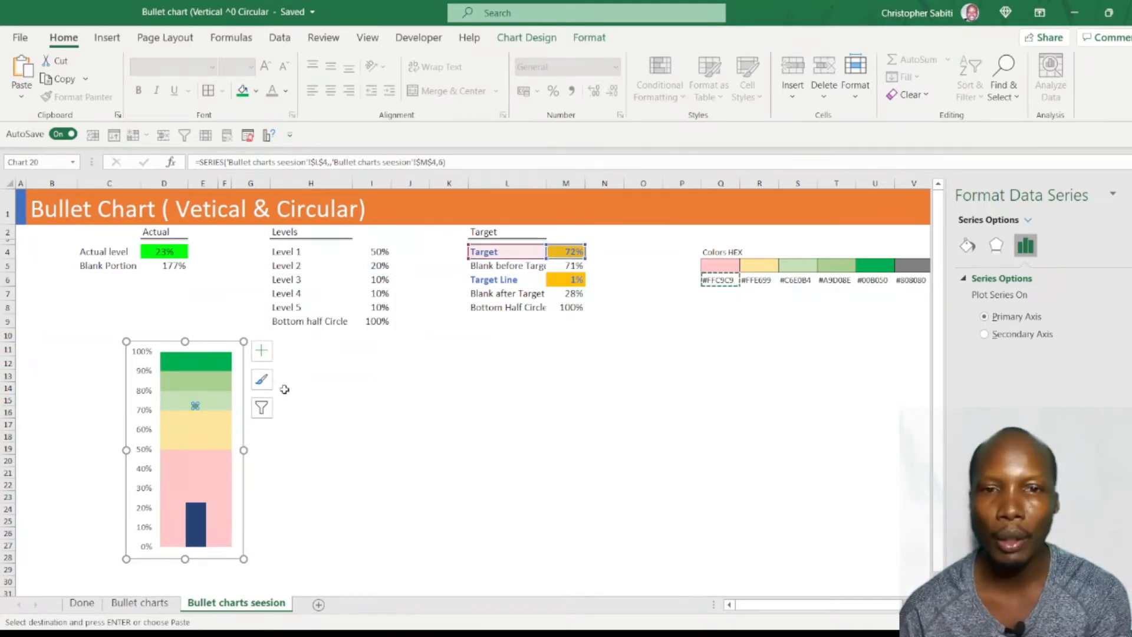
right_click(195, 406)
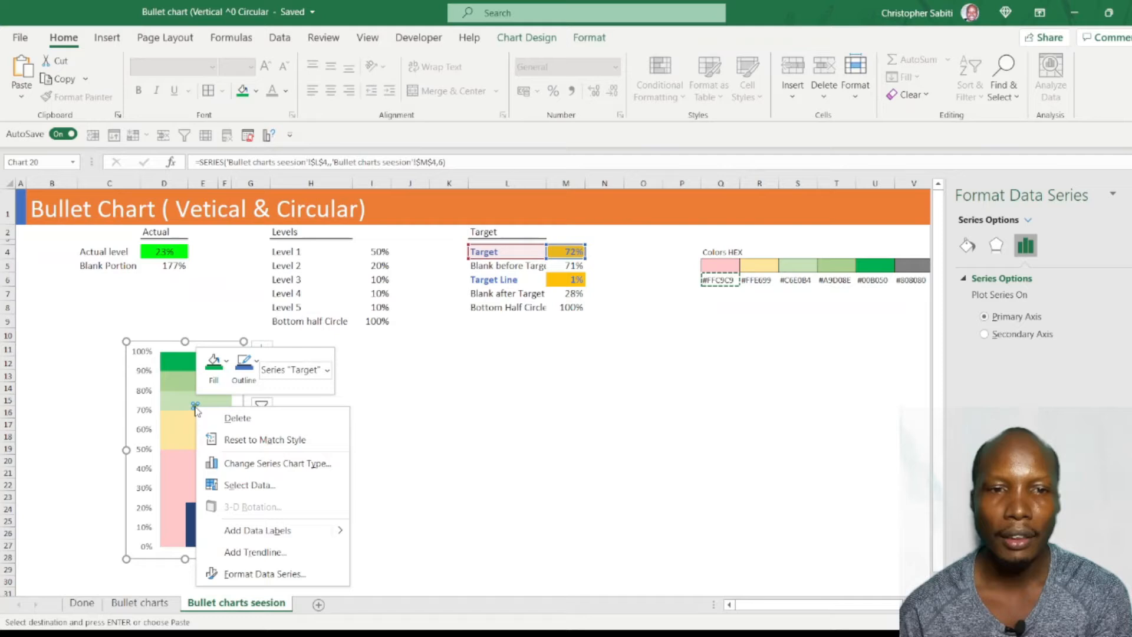
click(252, 576)
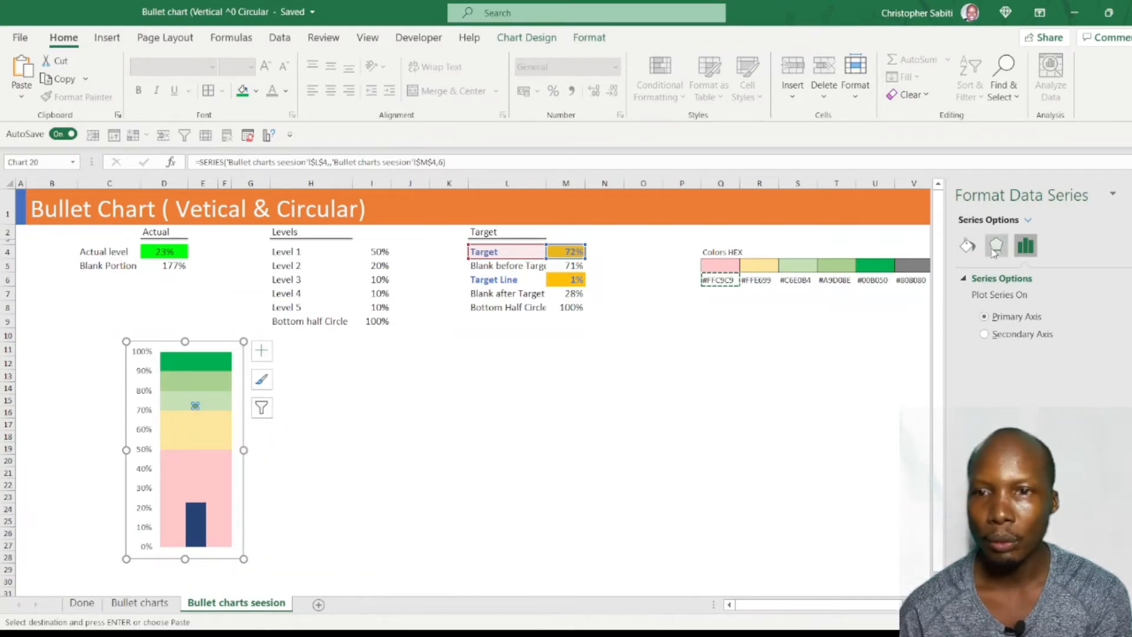
click(996, 247)
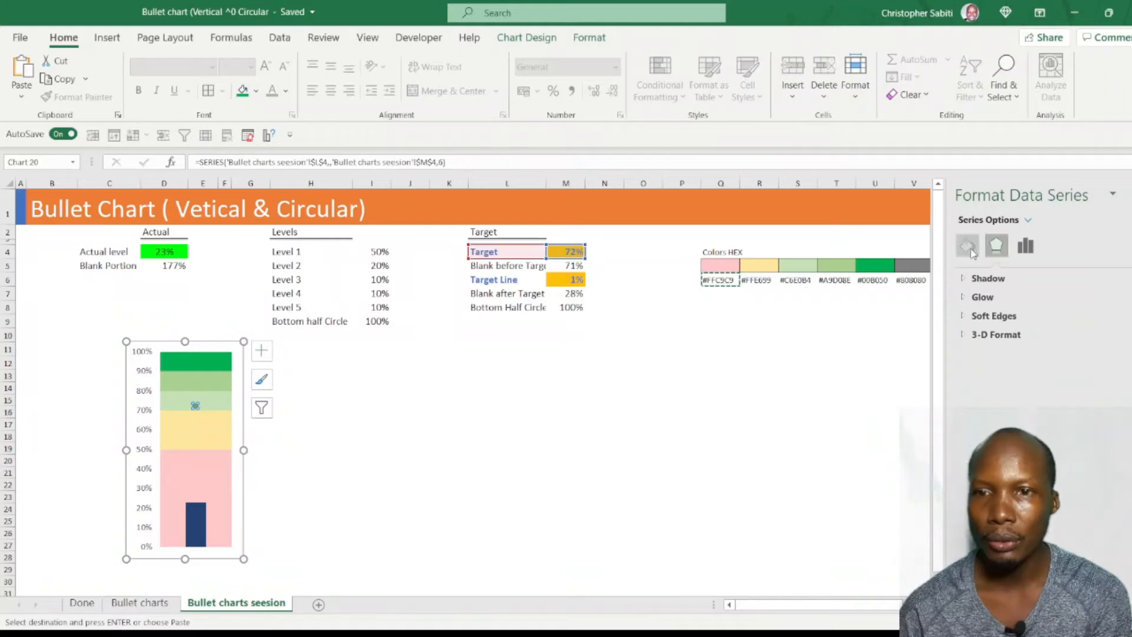
click(968, 247)
click(1026, 246)
click(969, 246)
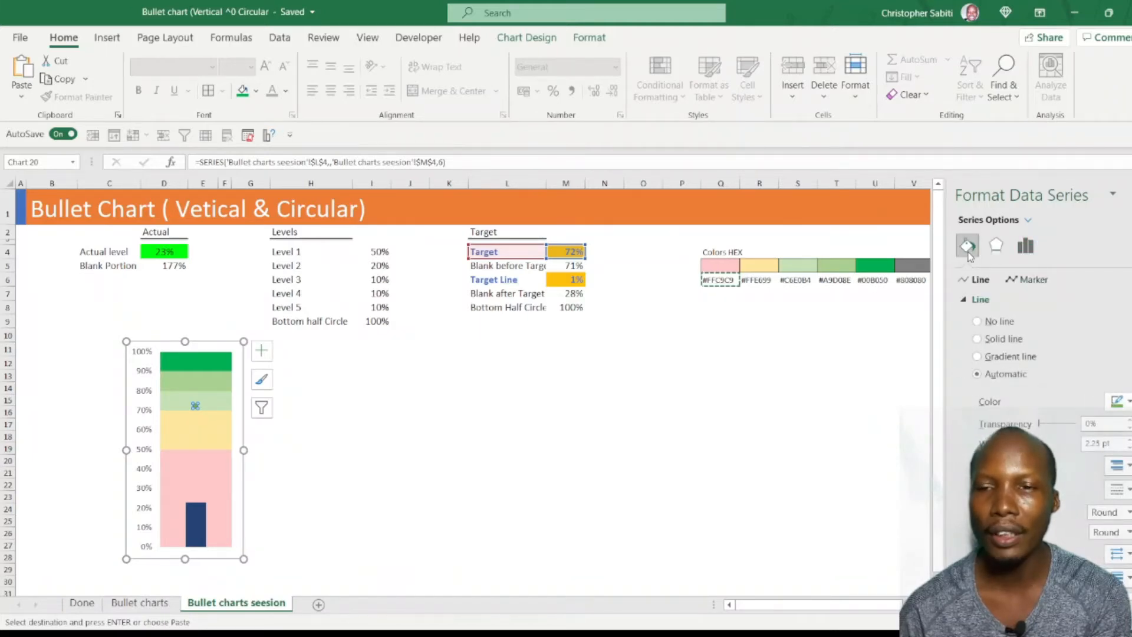
click(1030, 282)
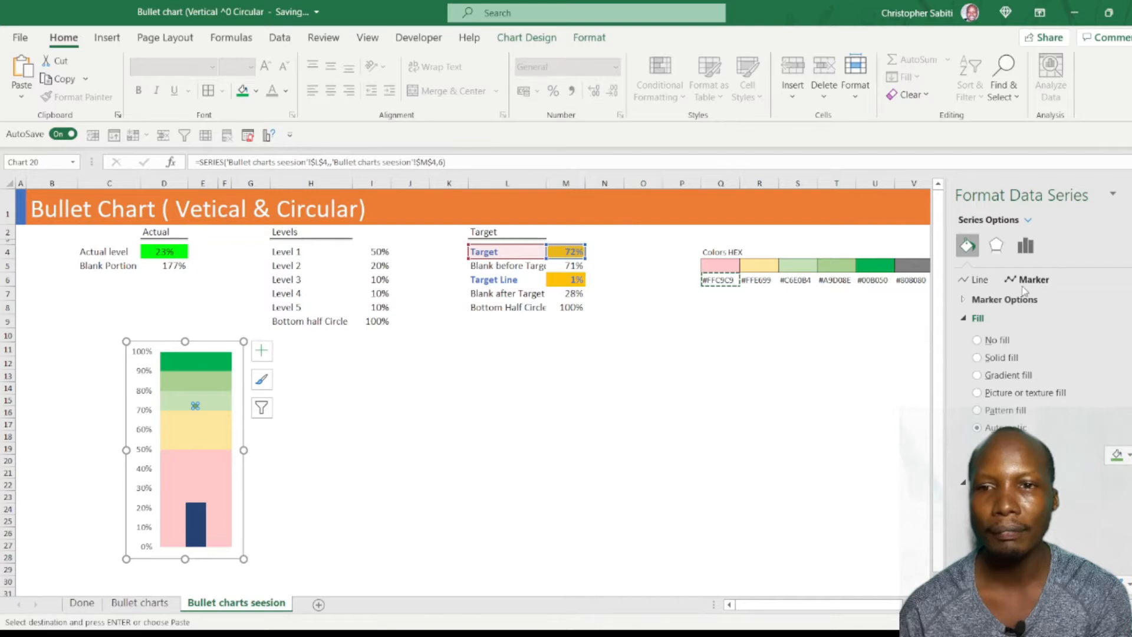
click(964, 300)
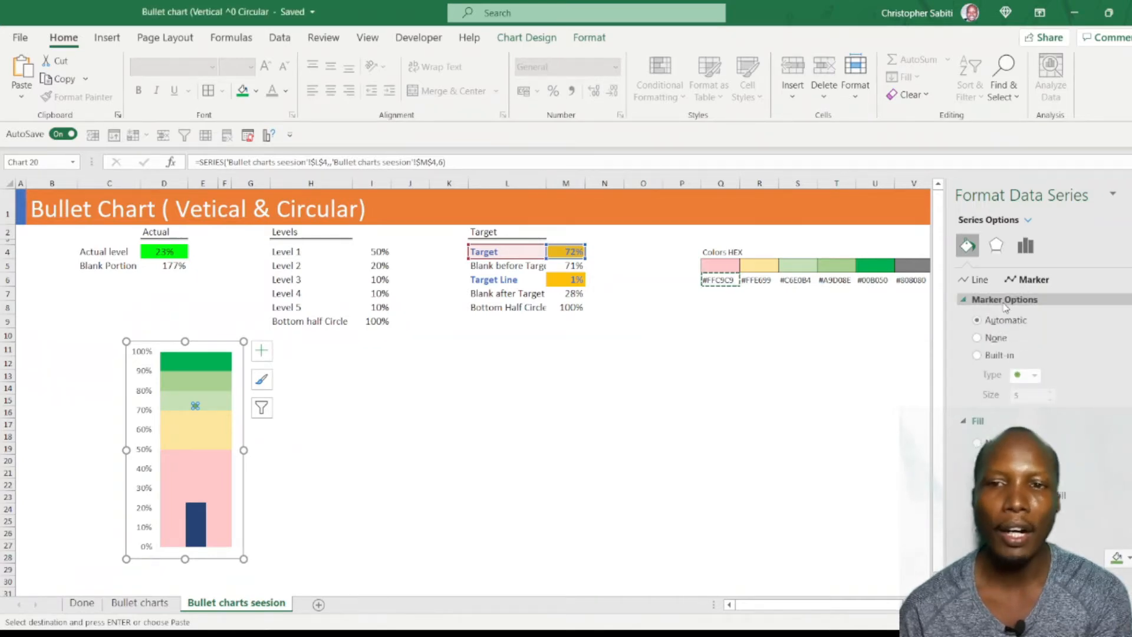
click(978, 356)
click(1035, 376)
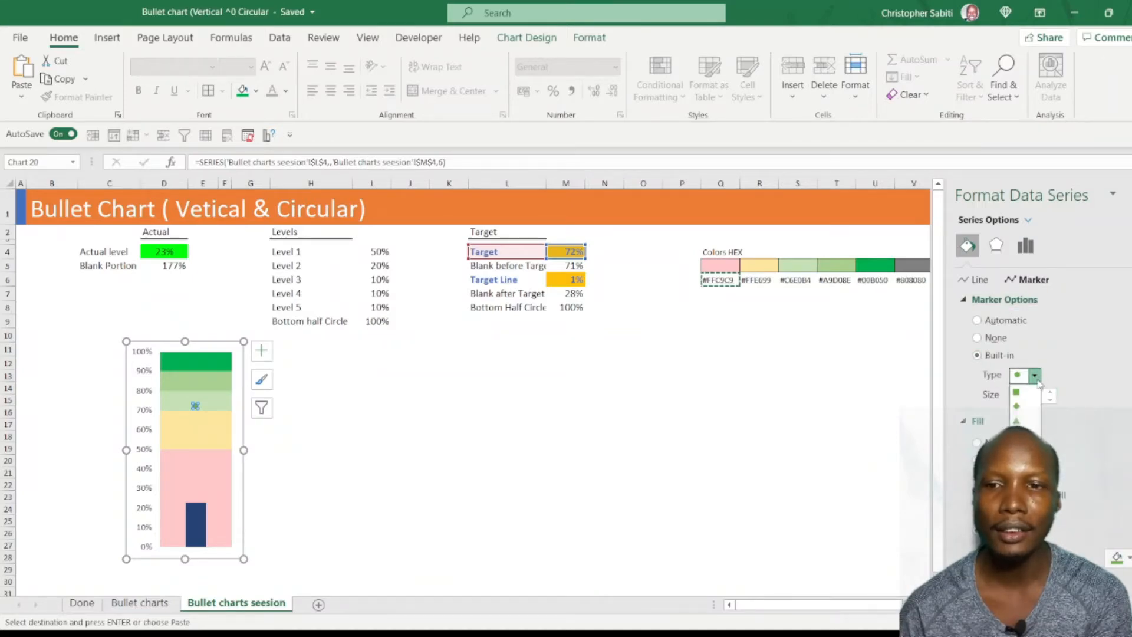
click(1017, 470)
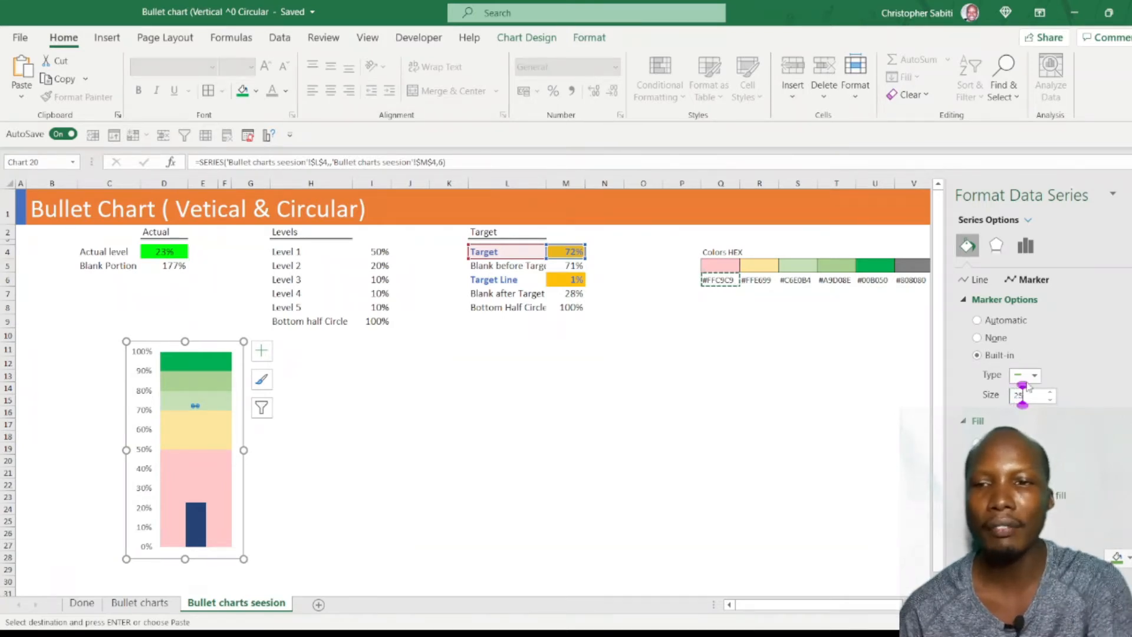
Step: Keep the dash type for the Target marker and set its size to 30
click(1034, 376)
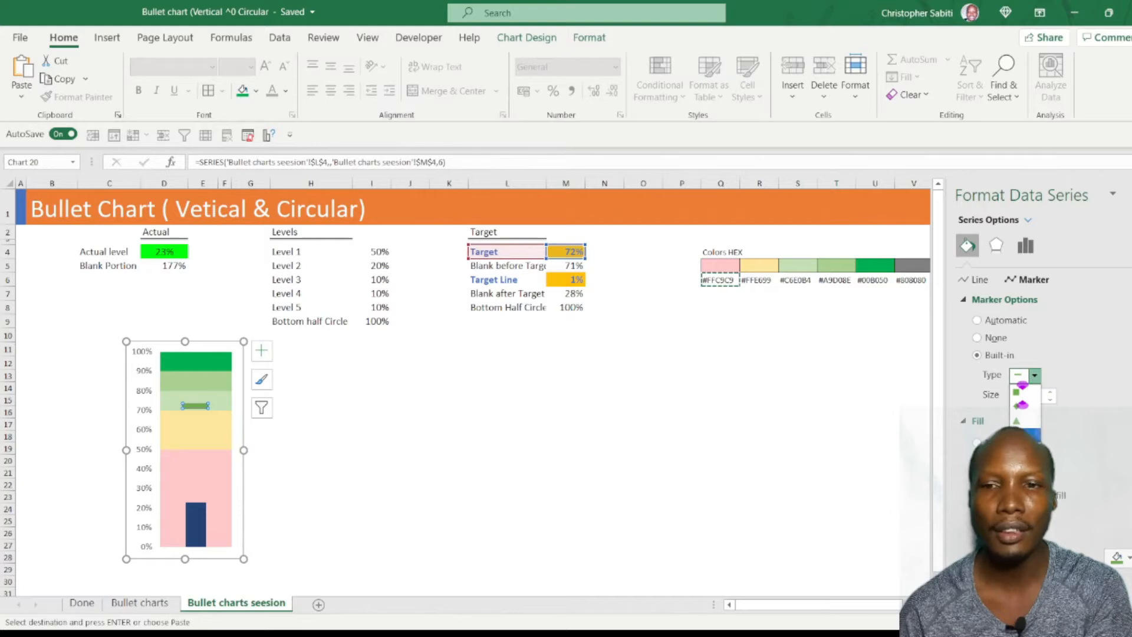
click(1037, 395)
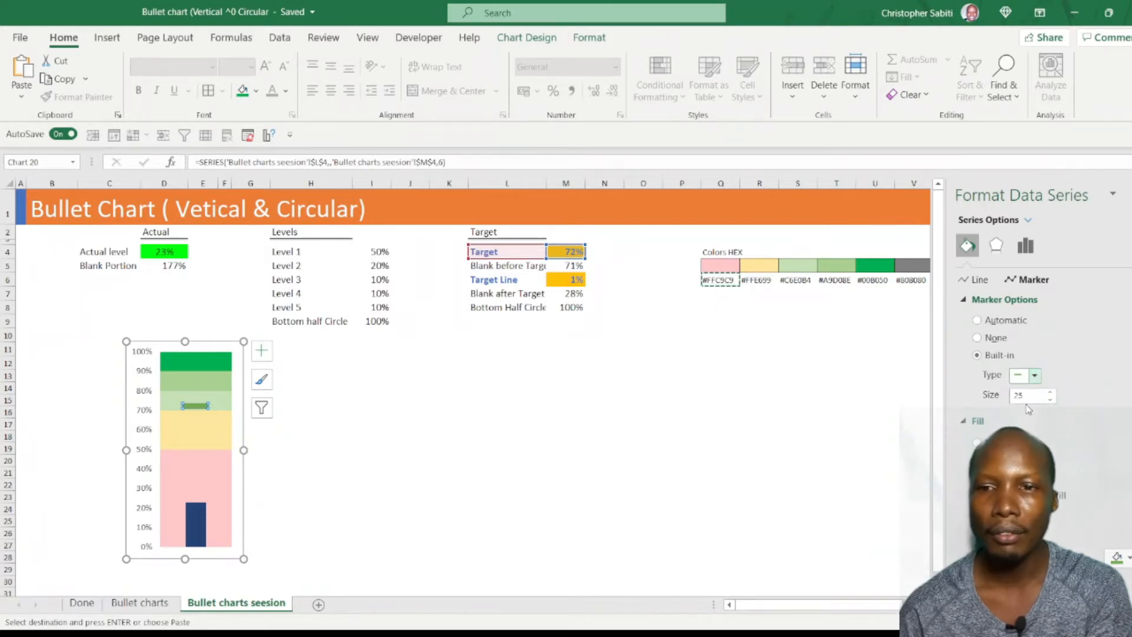
drag(1027, 395, 1009, 396)
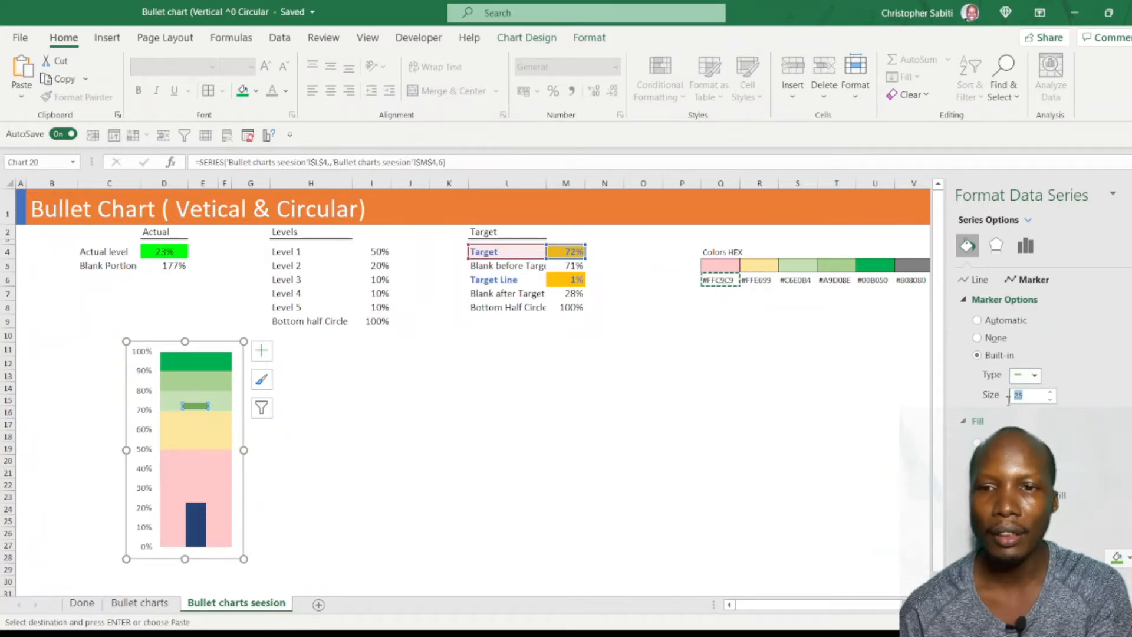
click(1036, 377)
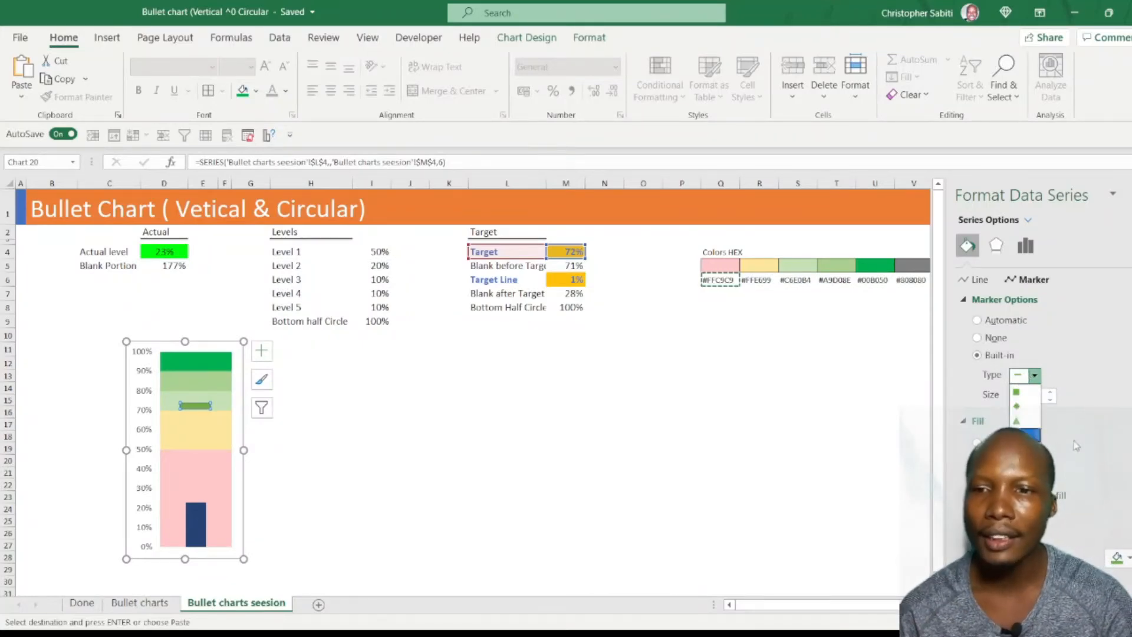
Step: Give the Target marker a solid black fill
click(1076, 446)
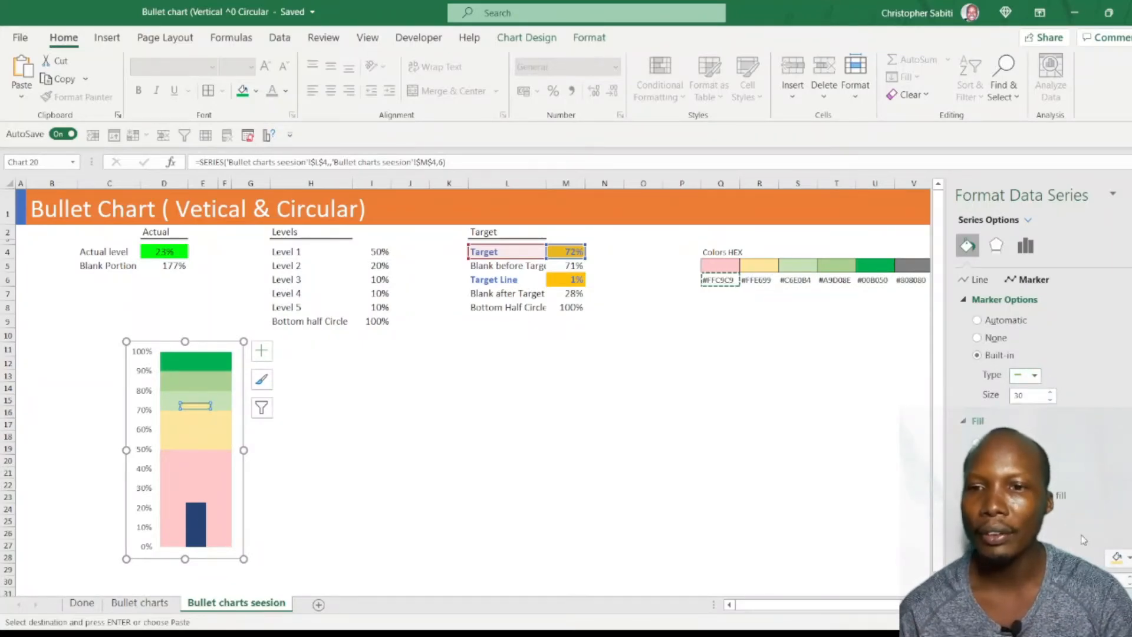
click(1118, 559)
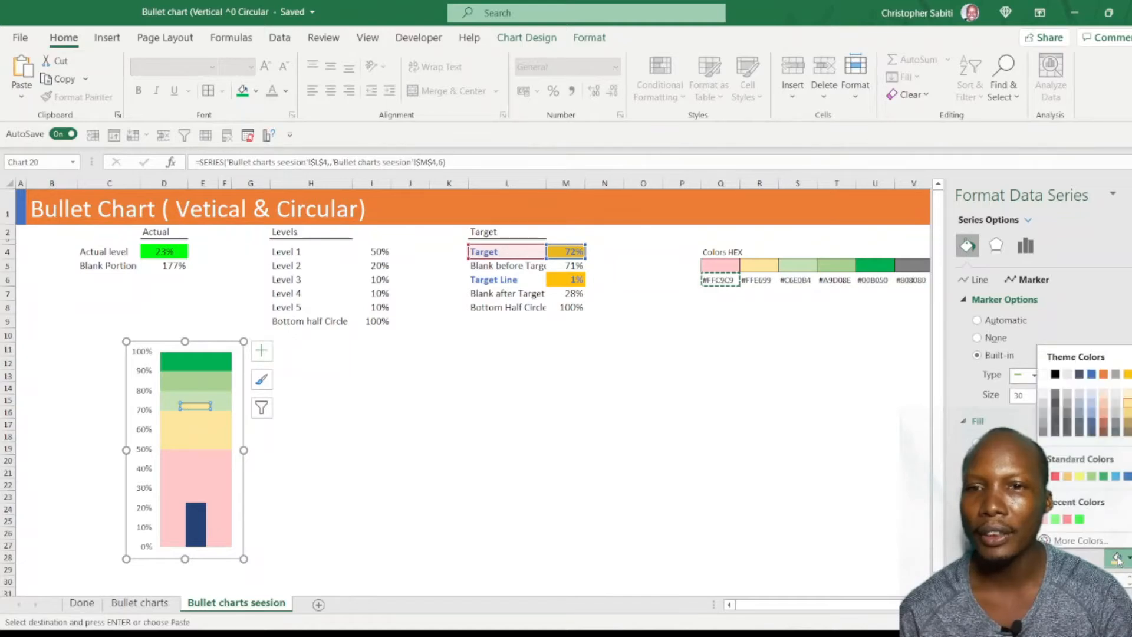
click(1056, 375)
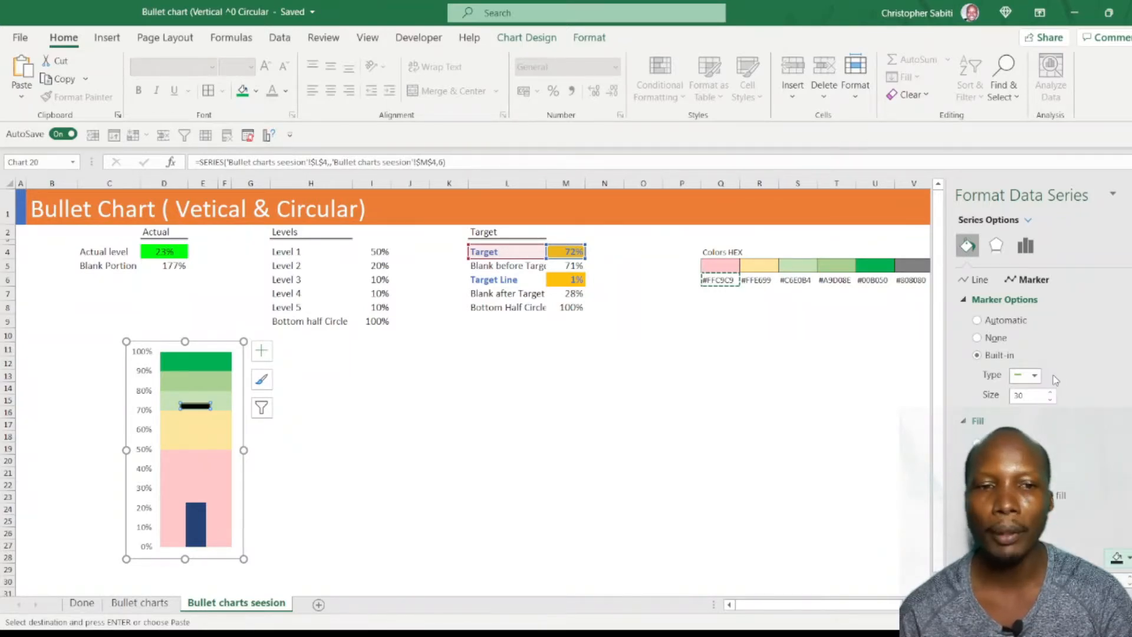
Step: Give the actual level column in the vertical chart a solid medium grey fill
click(199, 519)
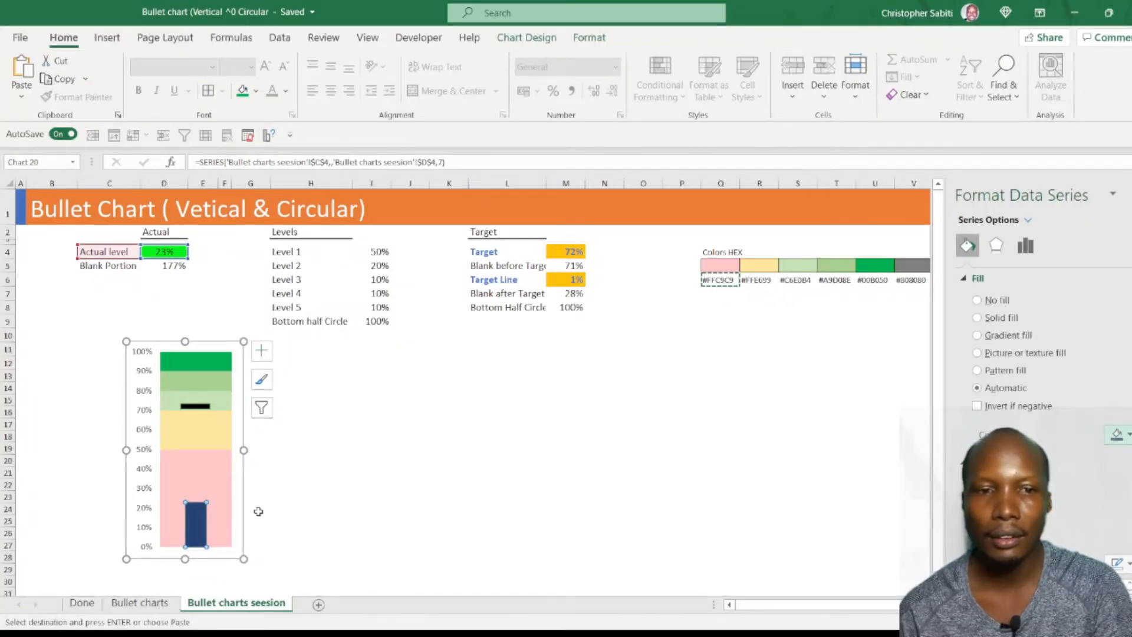
click(311, 485)
click(197, 514)
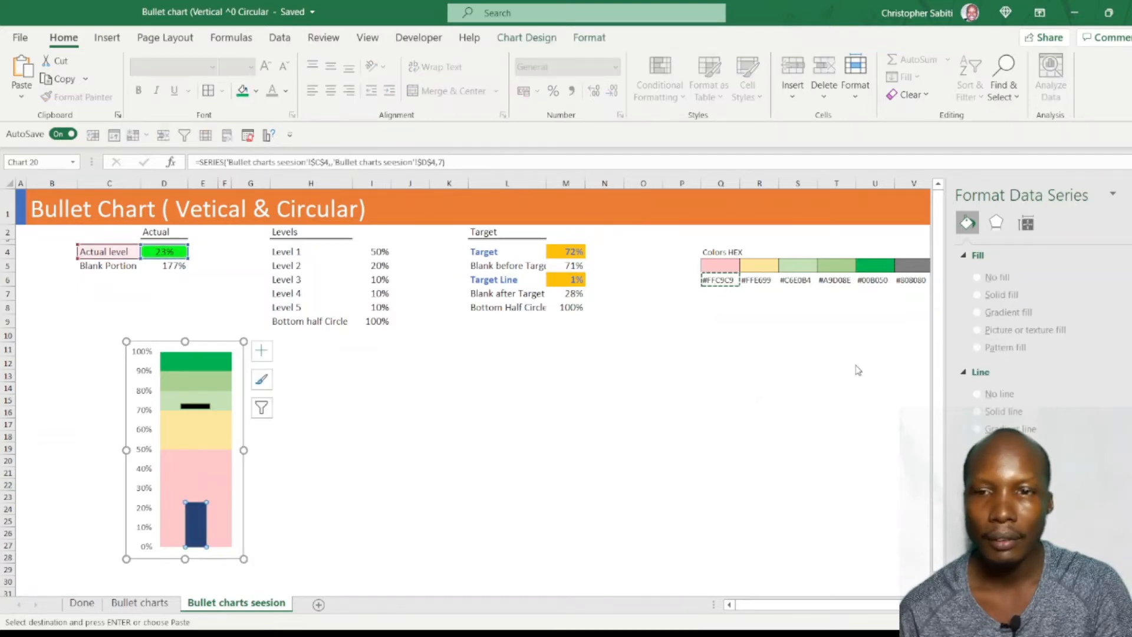
click(968, 246)
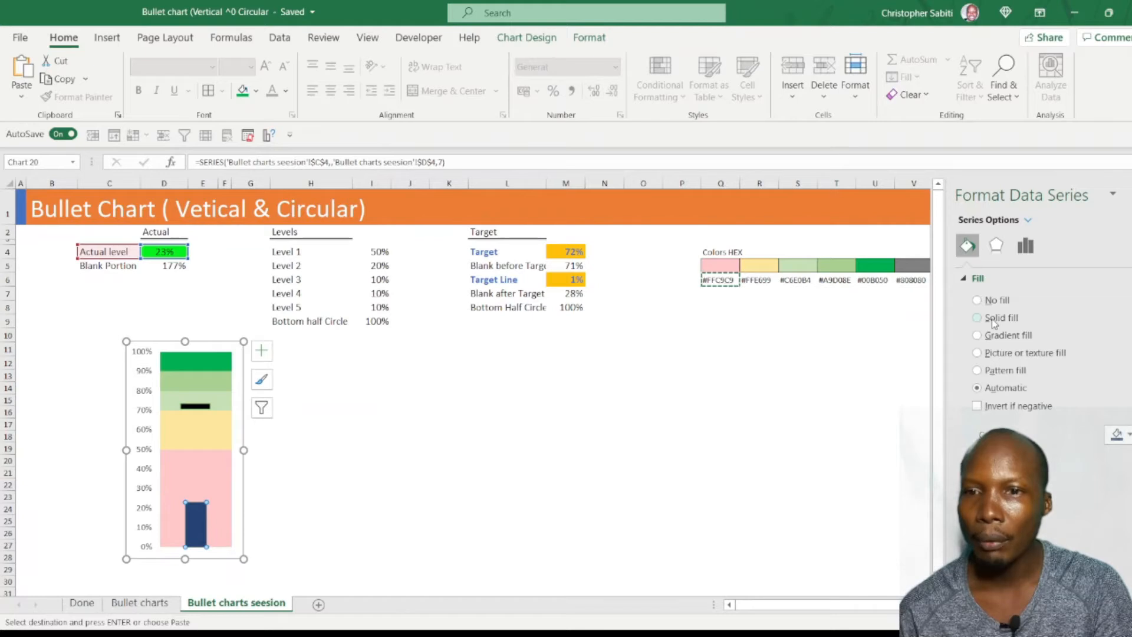
click(994, 319)
click(1117, 435)
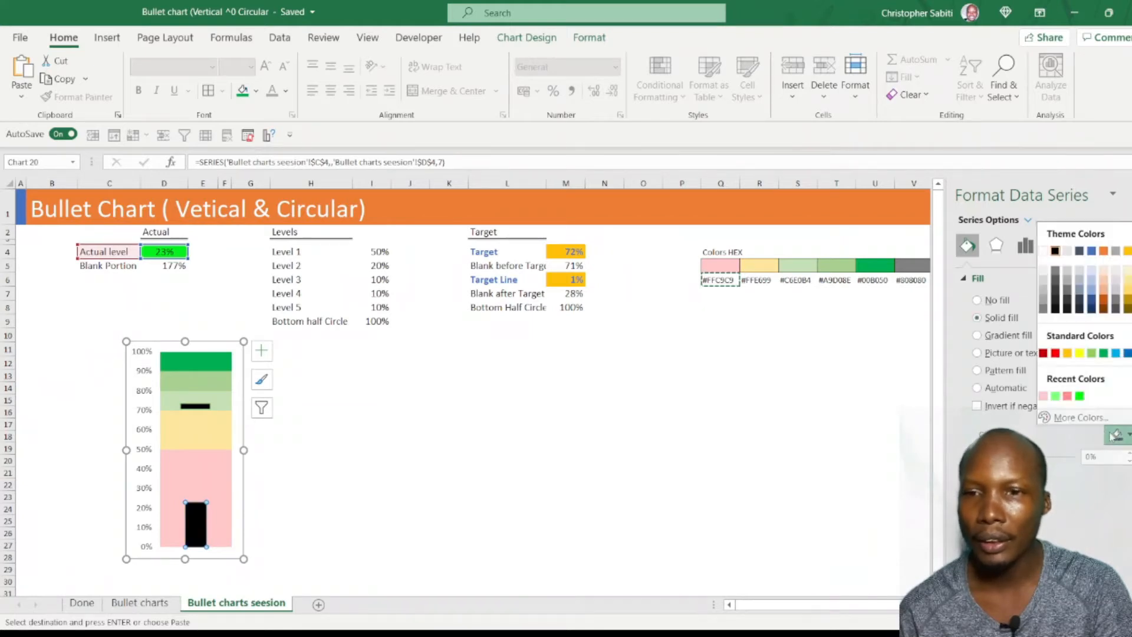
click(1043, 308)
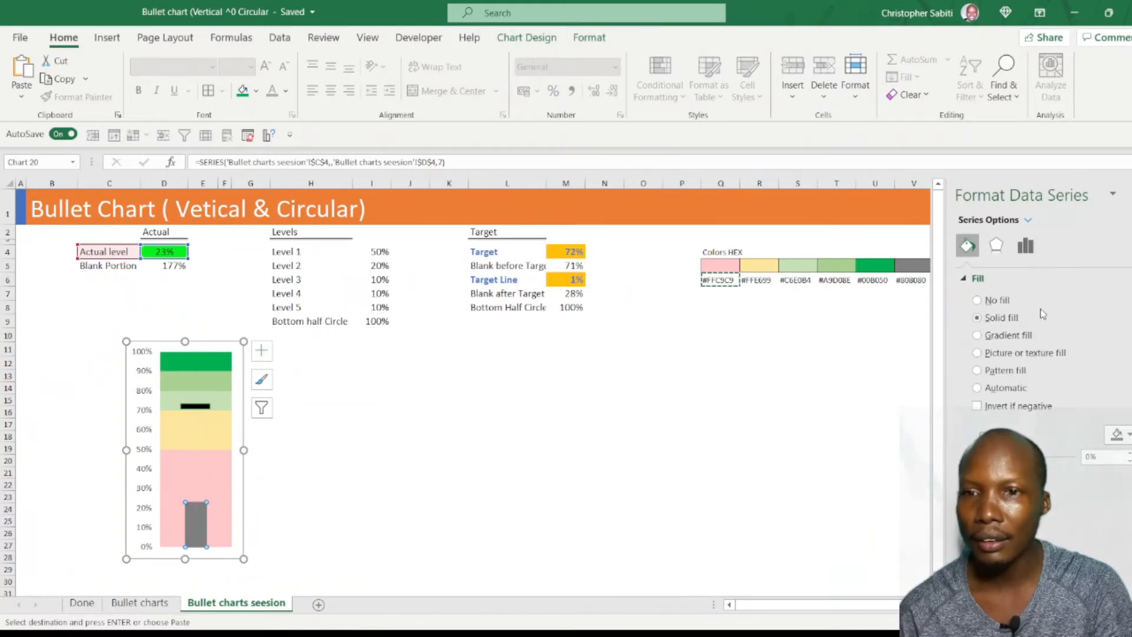
click(508, 446)
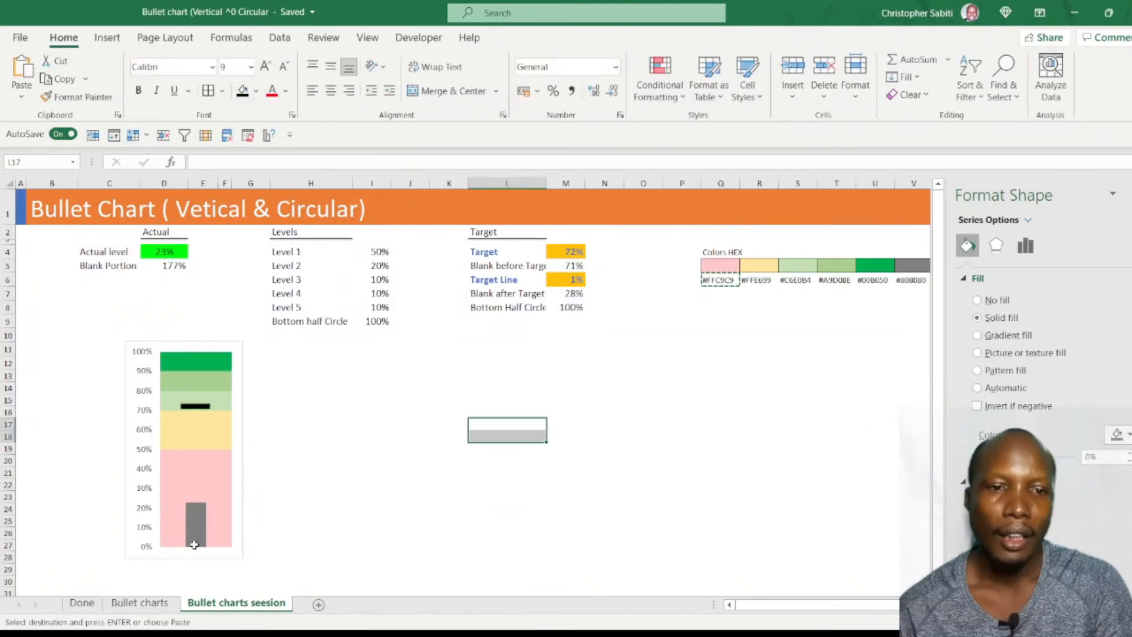
Step: Set the Actual level to 56% and the Target to 68% in the source data
click(164, 252)
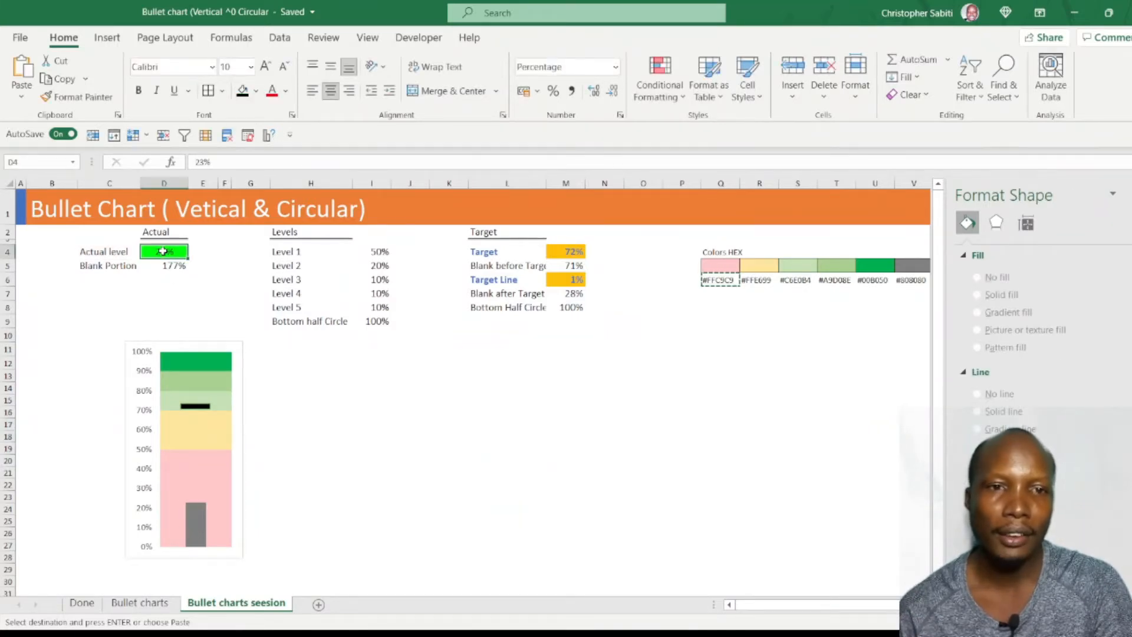
text(5)
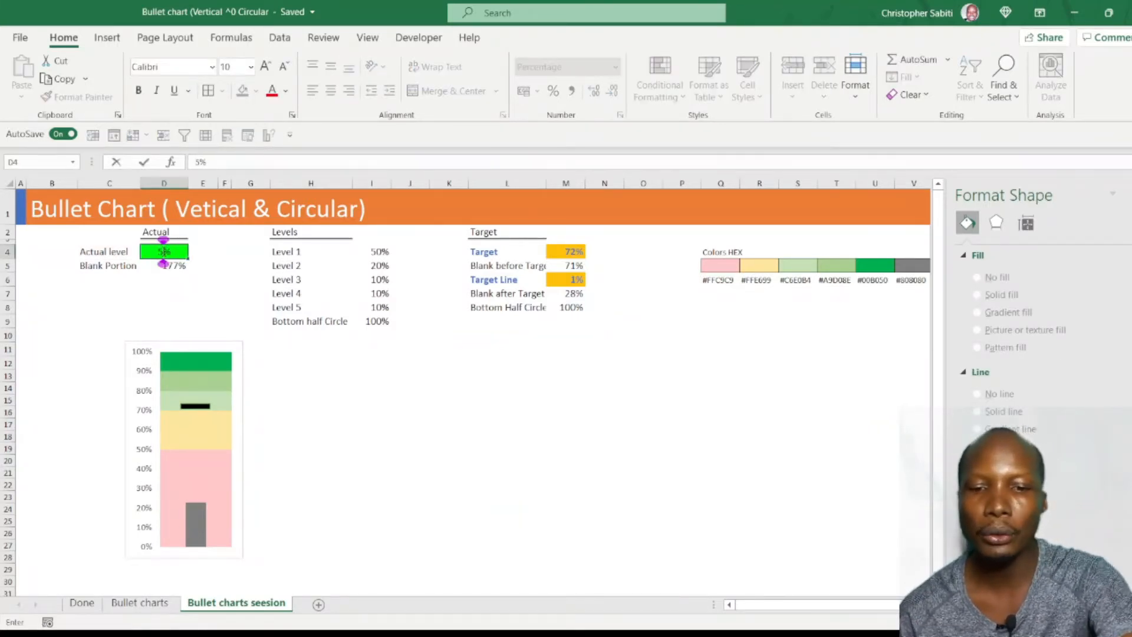
text(6)
key(Return)
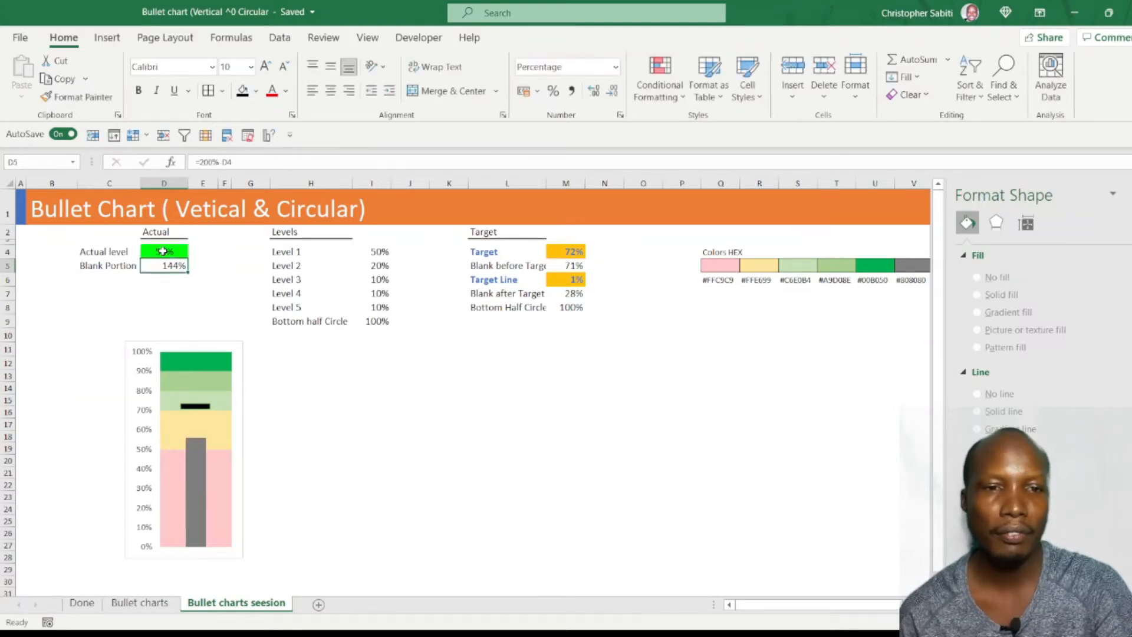
click(560, 252)
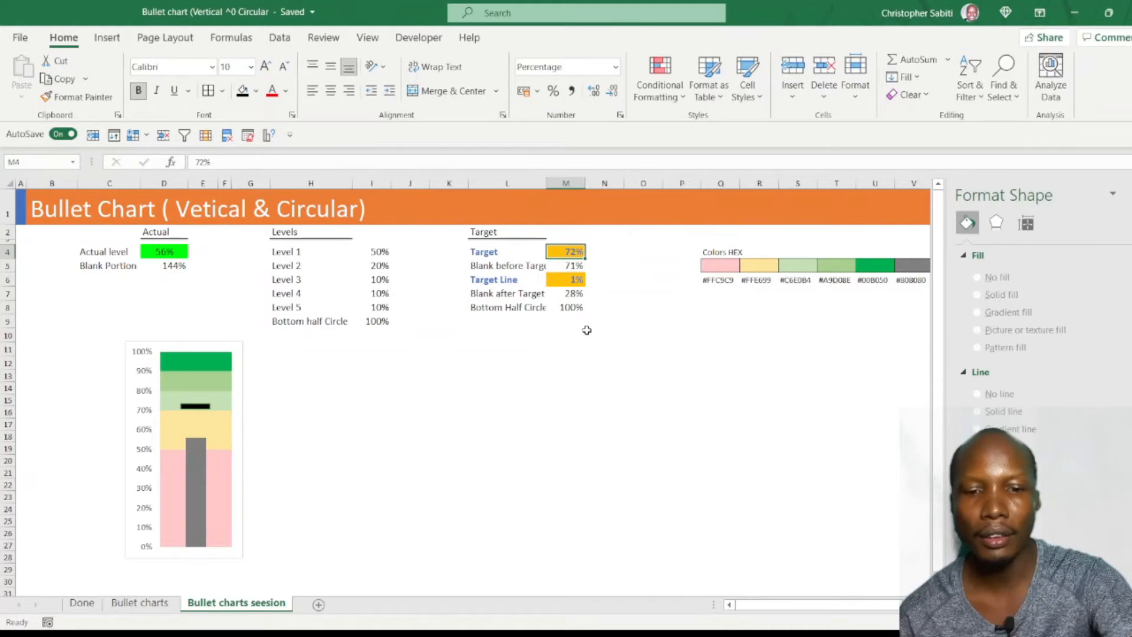
text(68)
key(Return)
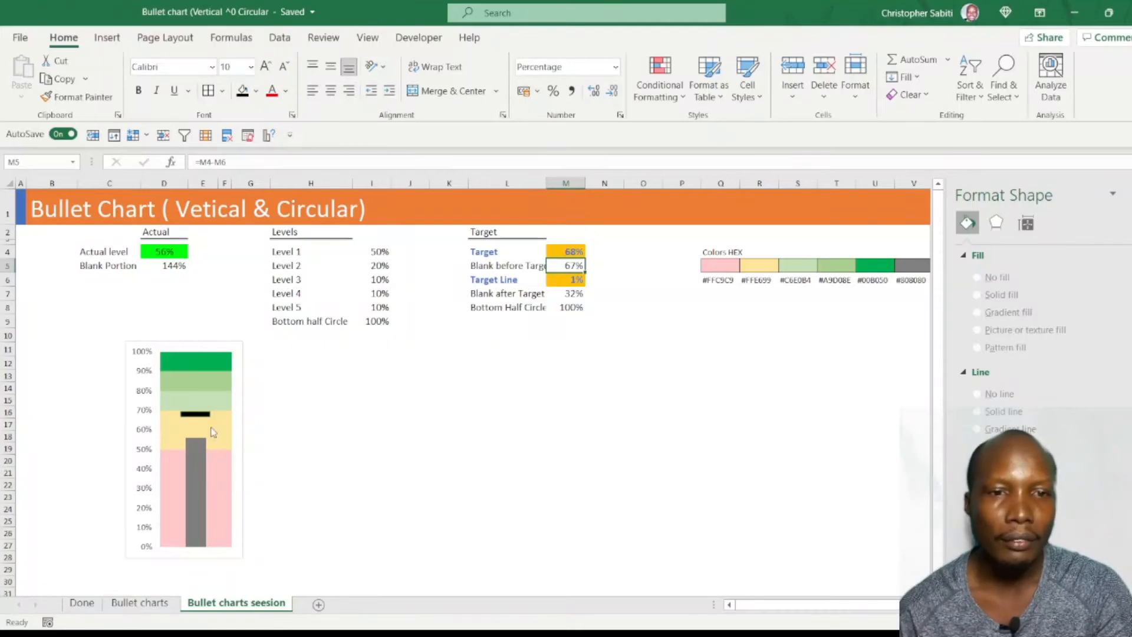
click(149, 420)
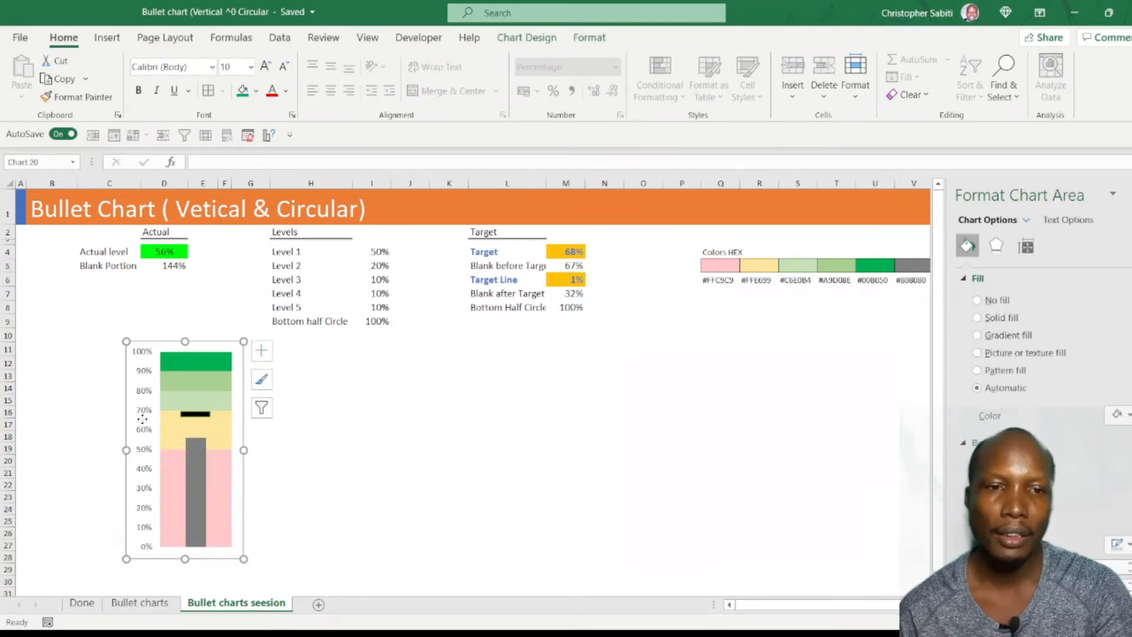
right_click(142, 419)
click(177, 407)
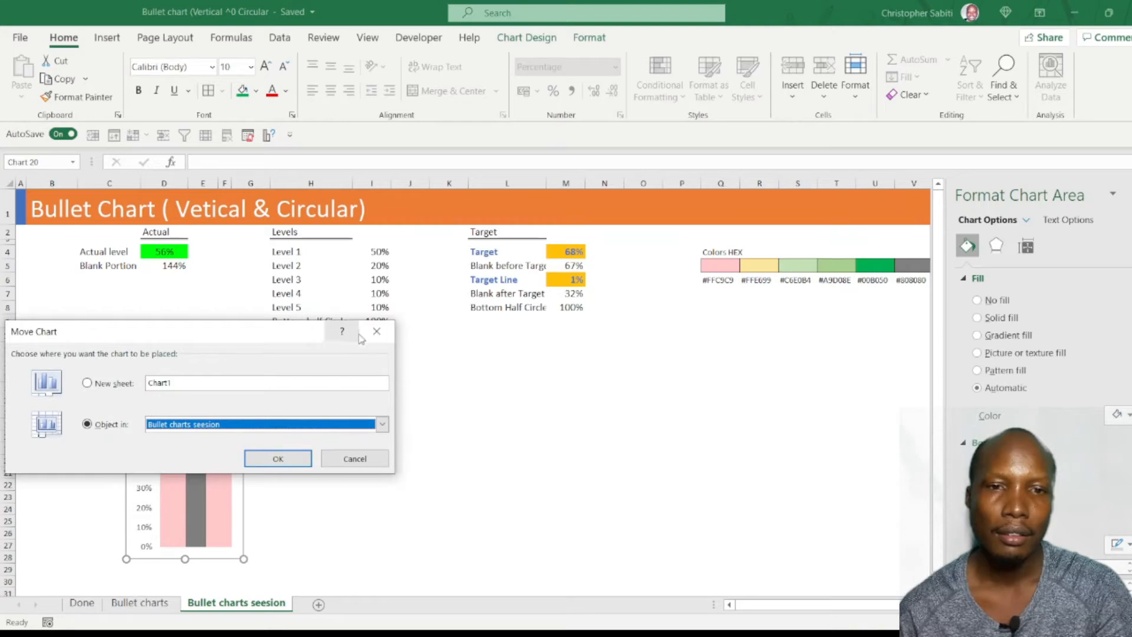
key(Escape)
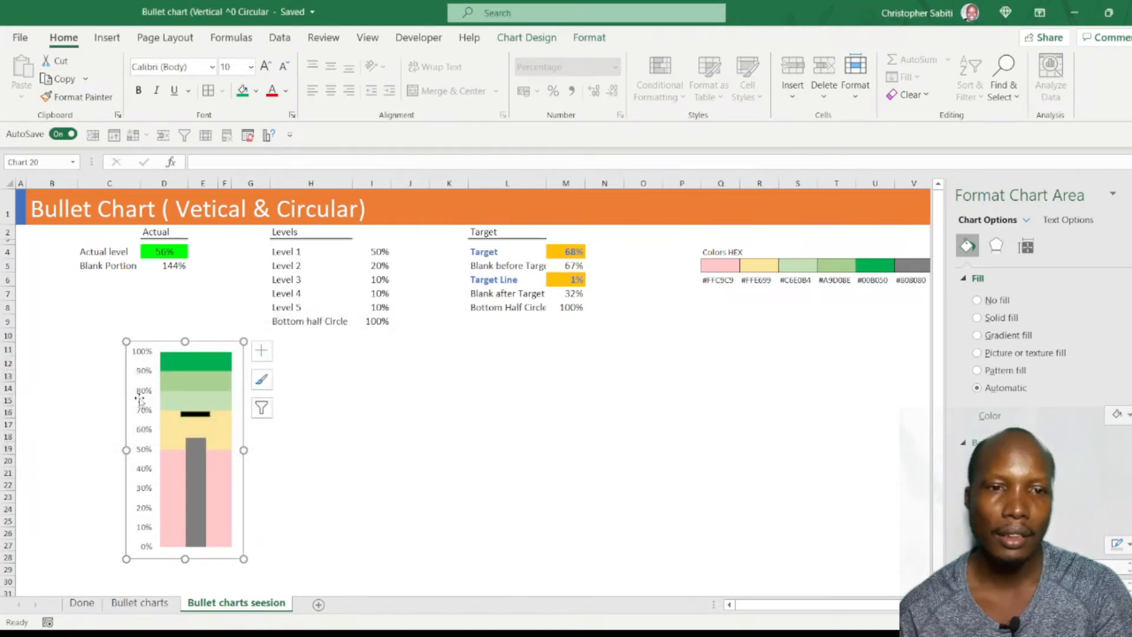
Step: Make the percentage labels of the chart's vertical axis bold
click(144, 377)
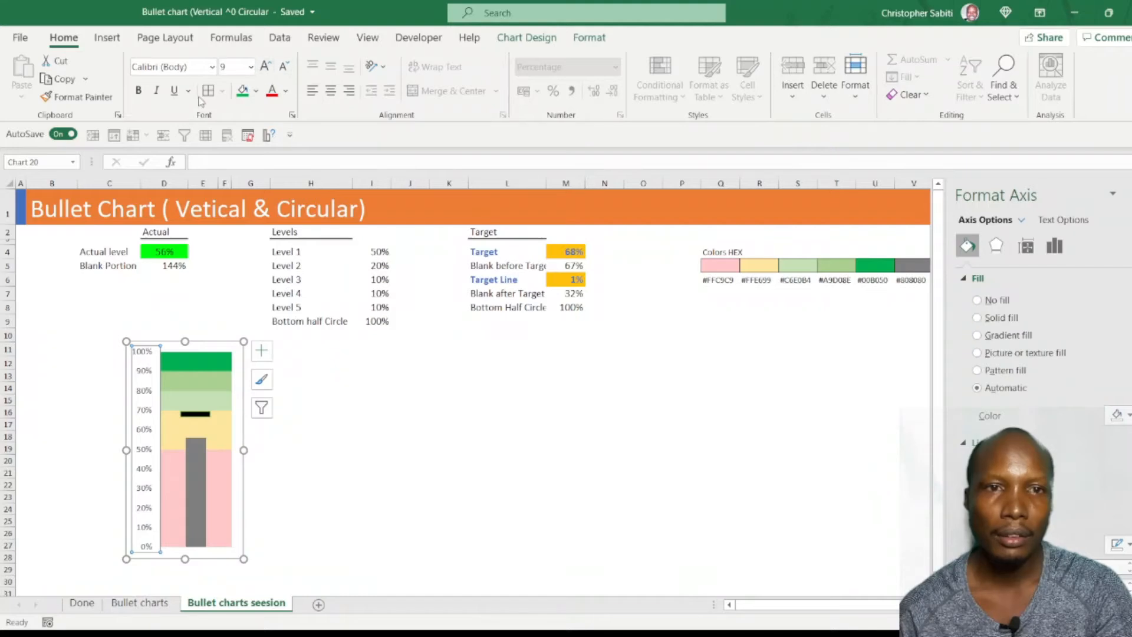
click(138, 92)
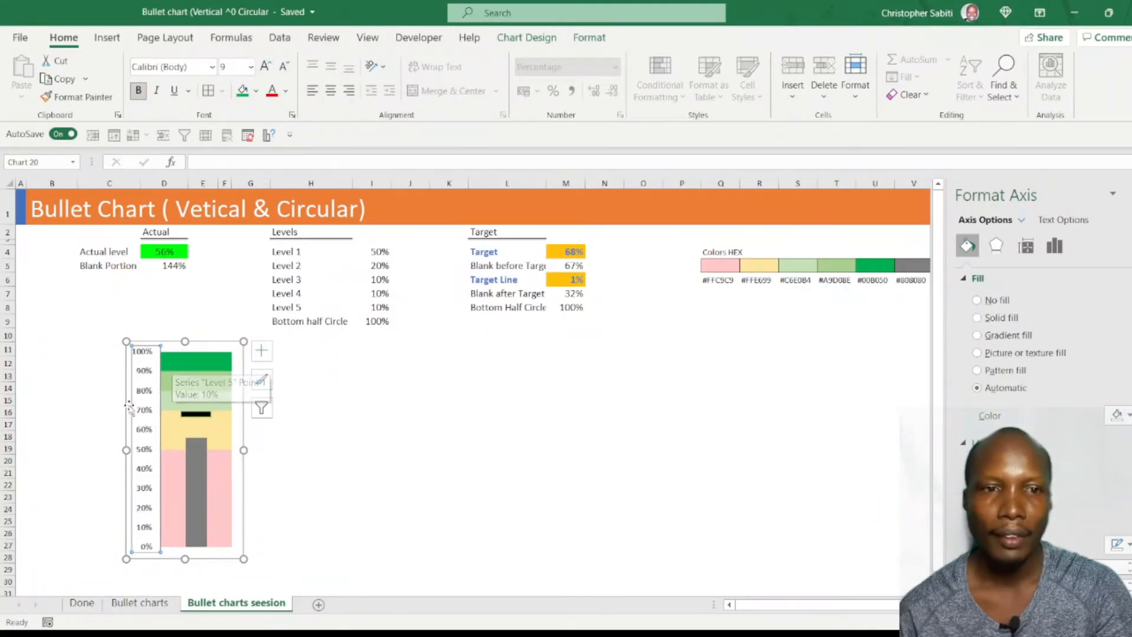
Step: Format the vertical axis with major tick marks set to Outside and minor tick marks set to Inside
right_click(148, 400)
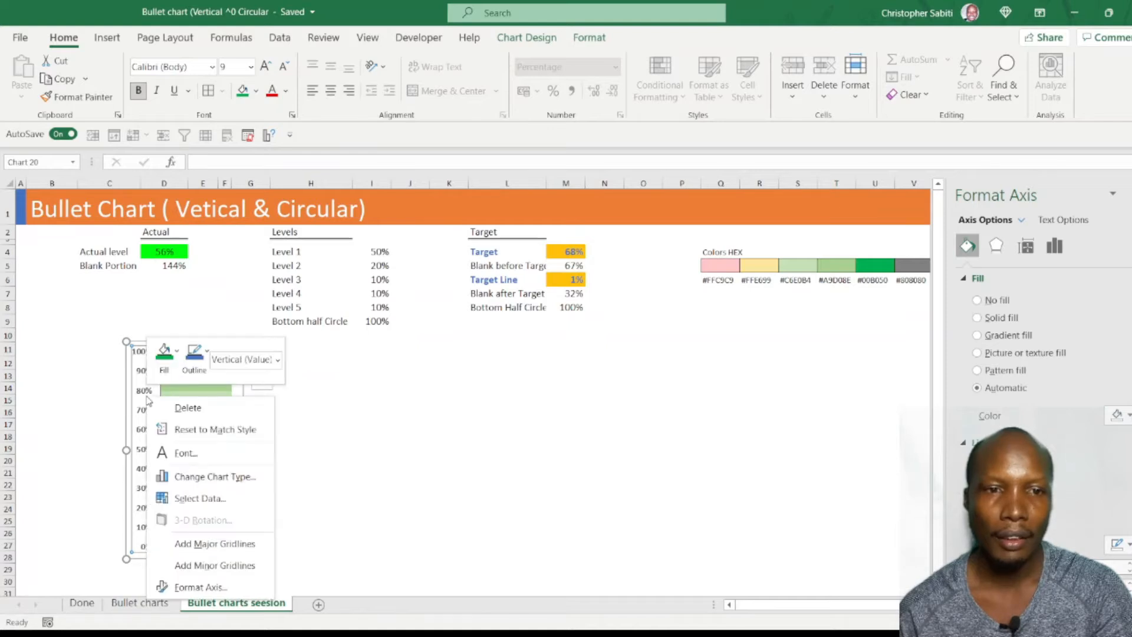
click(200, 587)
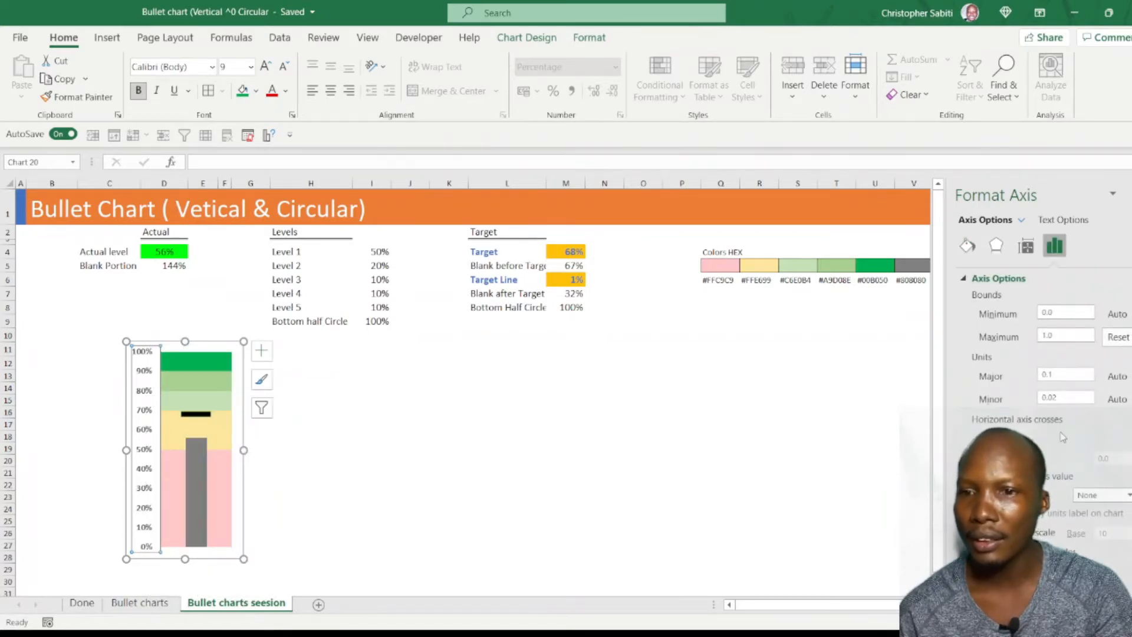
scroll(1062, 437, down, 1)
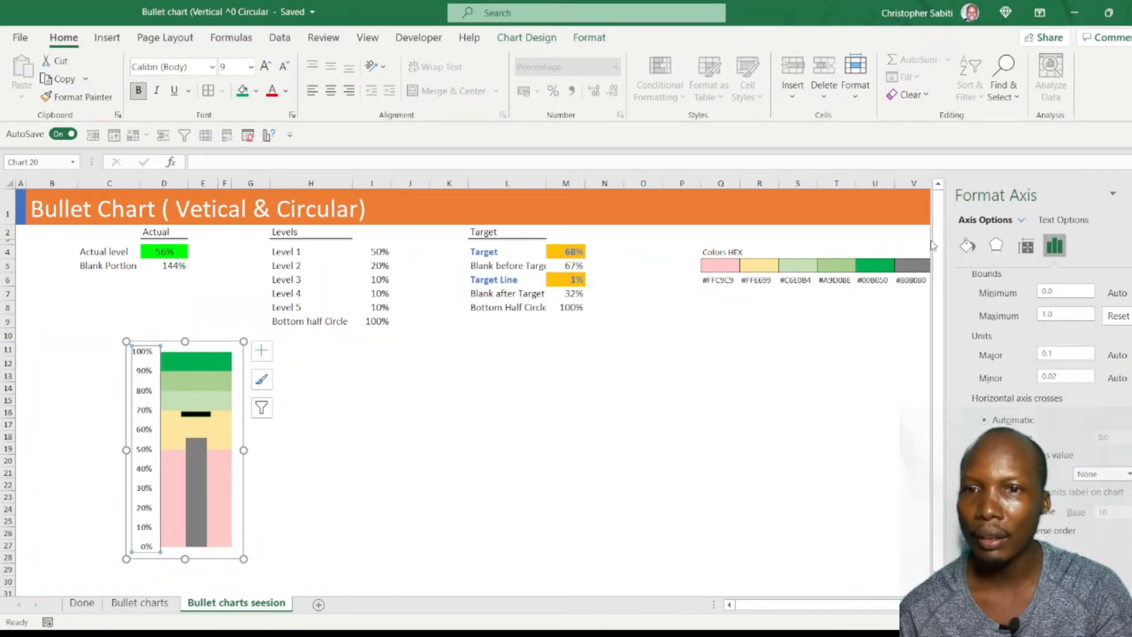
drag(948, 246, 672, 590)
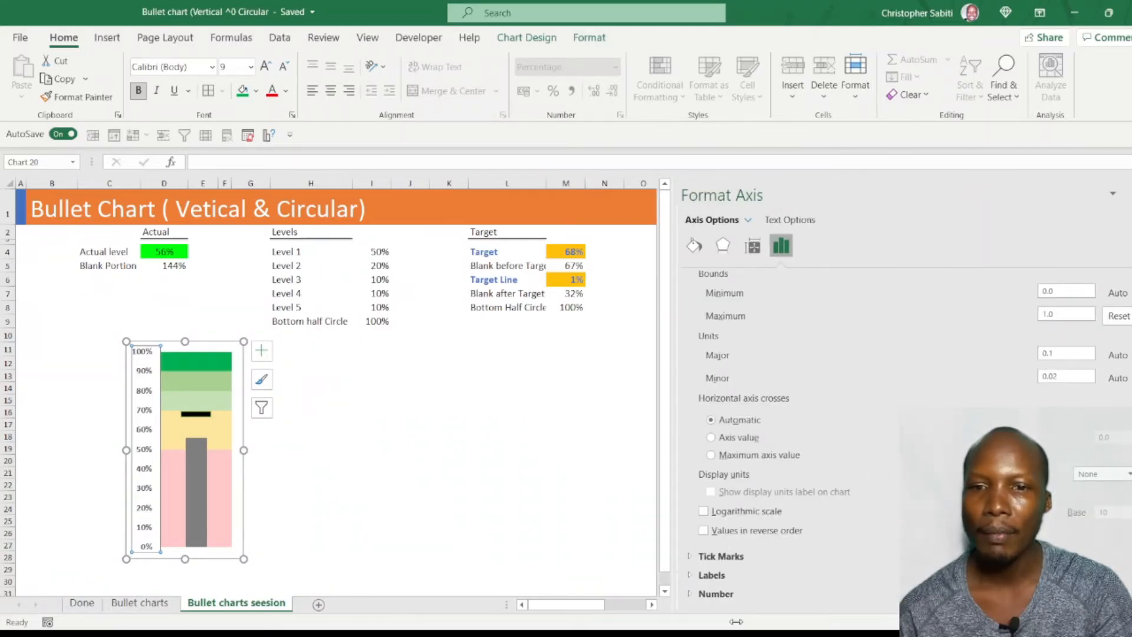
click(690, 558)
scroll(822, 512, down, 1)
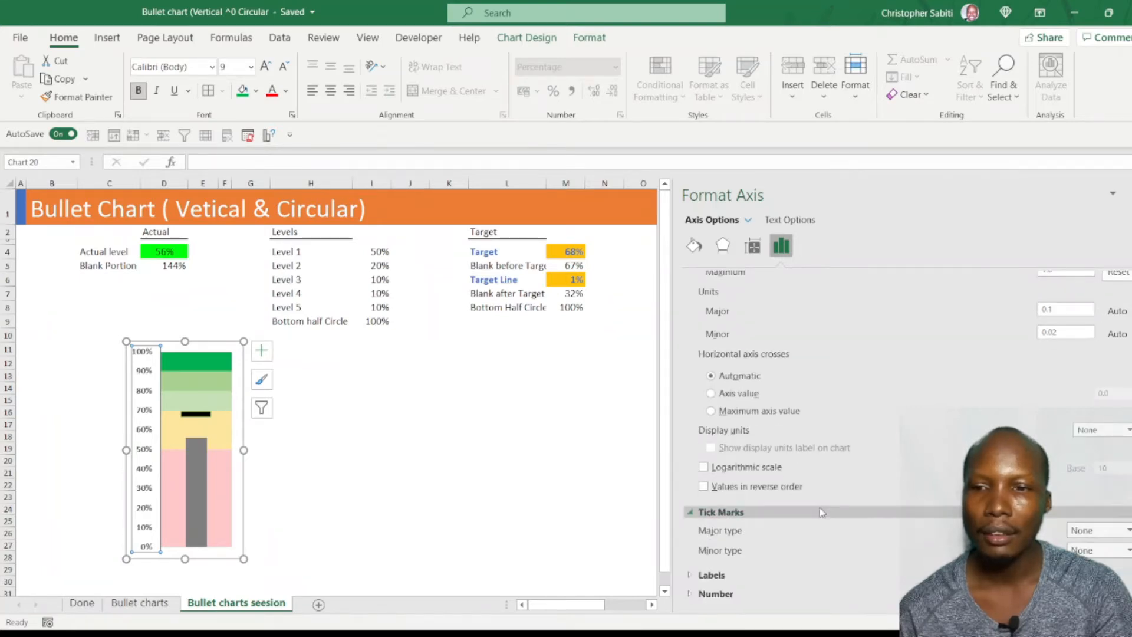
click(1094, 531)
click(1097, 567)
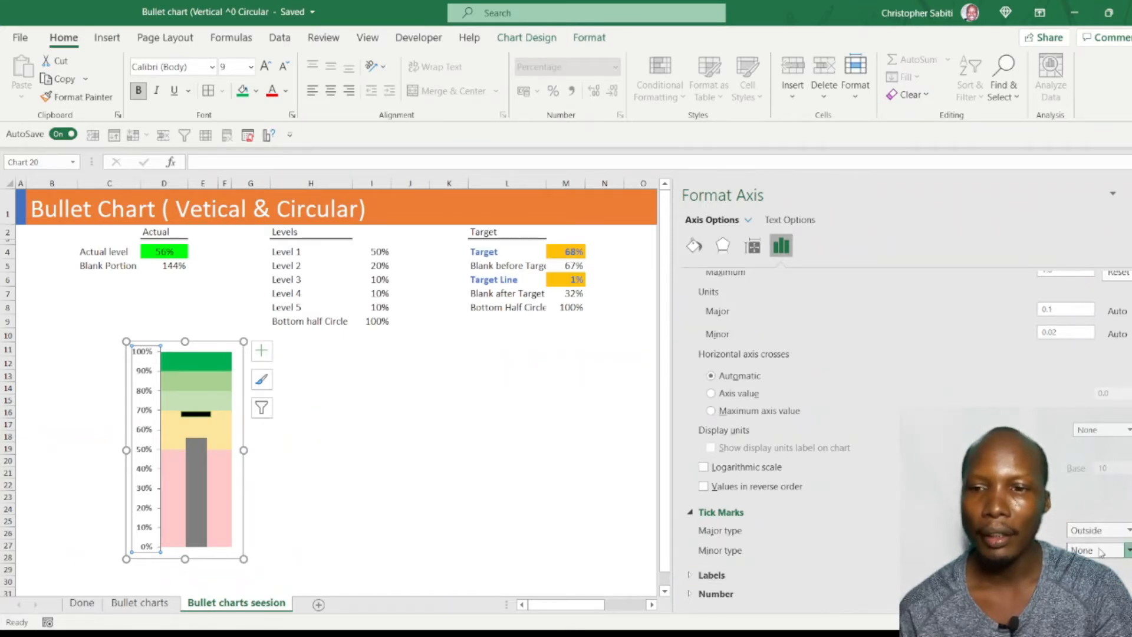
click(1114, 580)
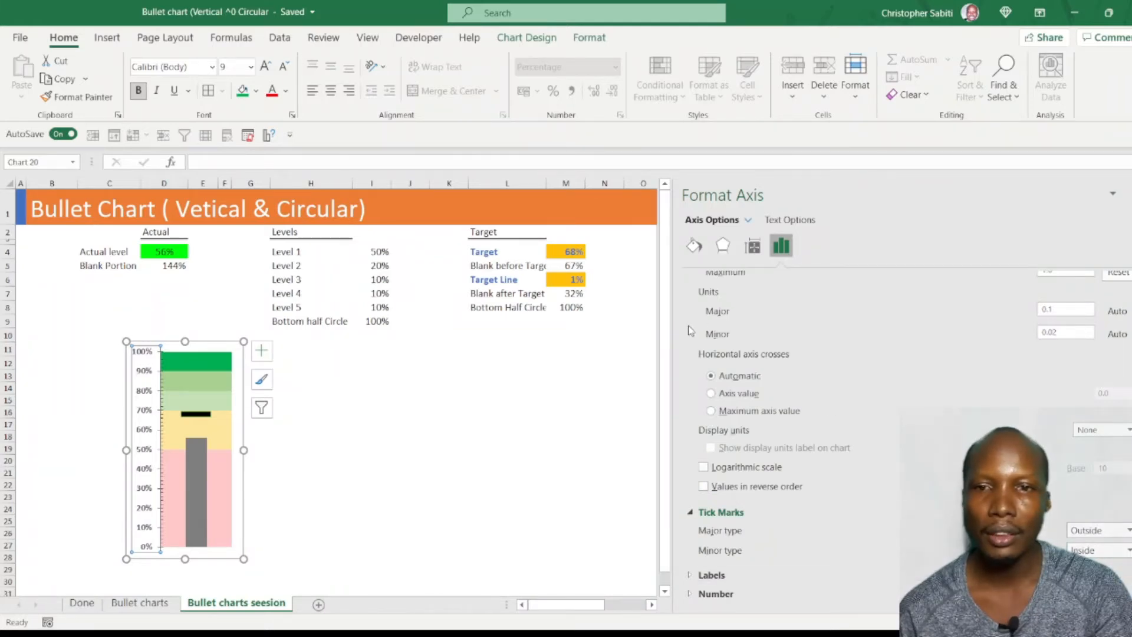
drag(673, 327, 913, 325)
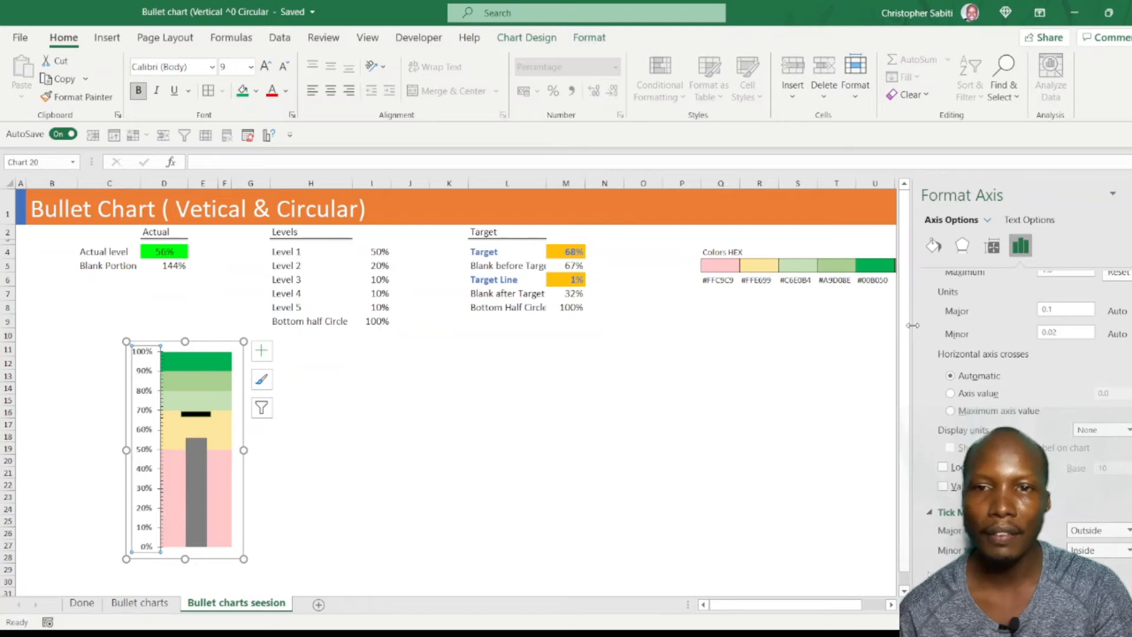
click(347, 541)
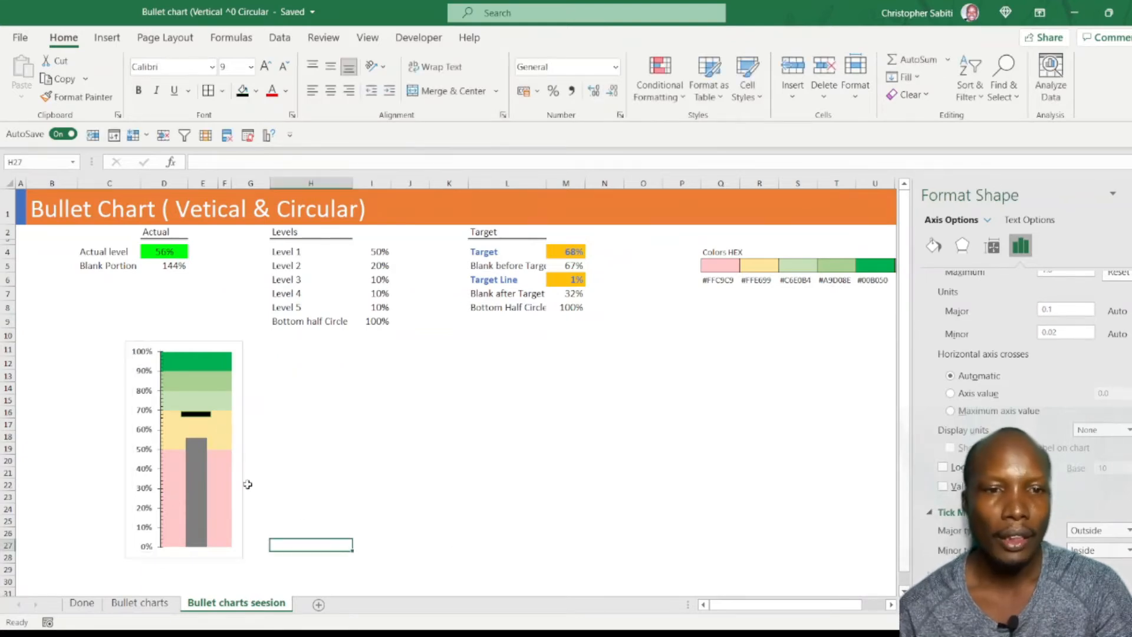
Step: Remove the outline around the vertical bullet chart's chart area
click(241, 420)
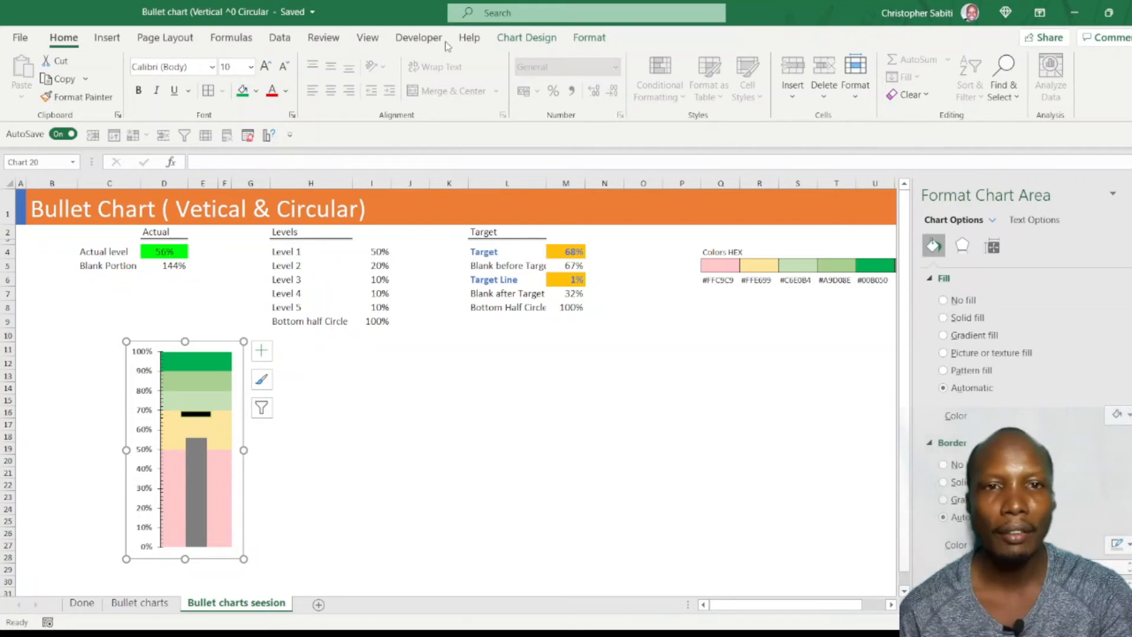
click(526, 38)
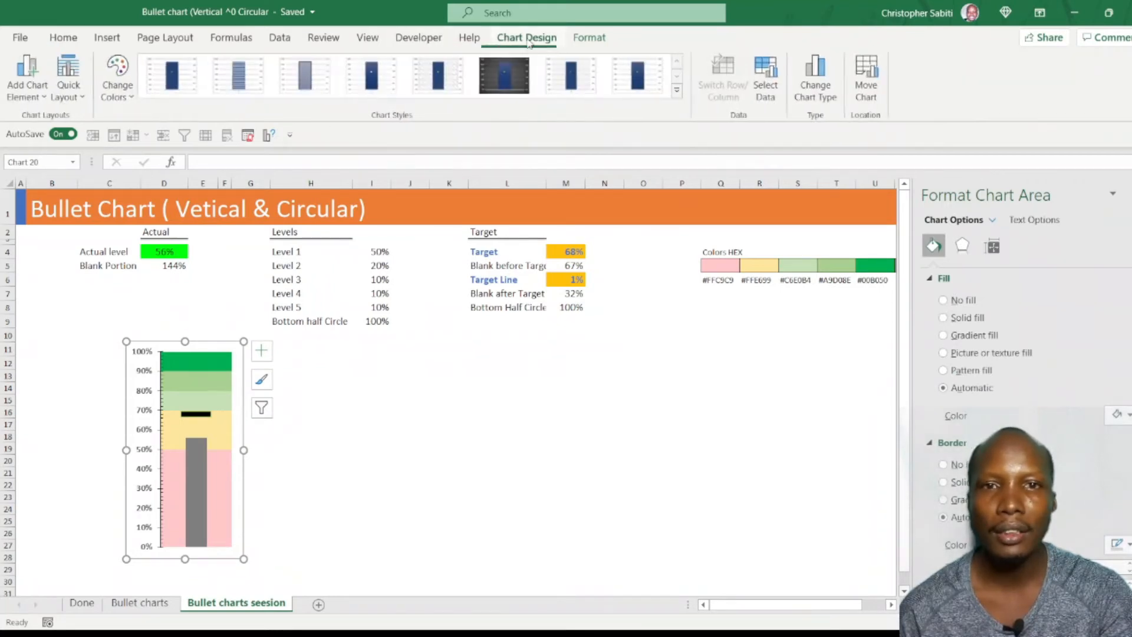
click(589, 39)
click(590, 77)
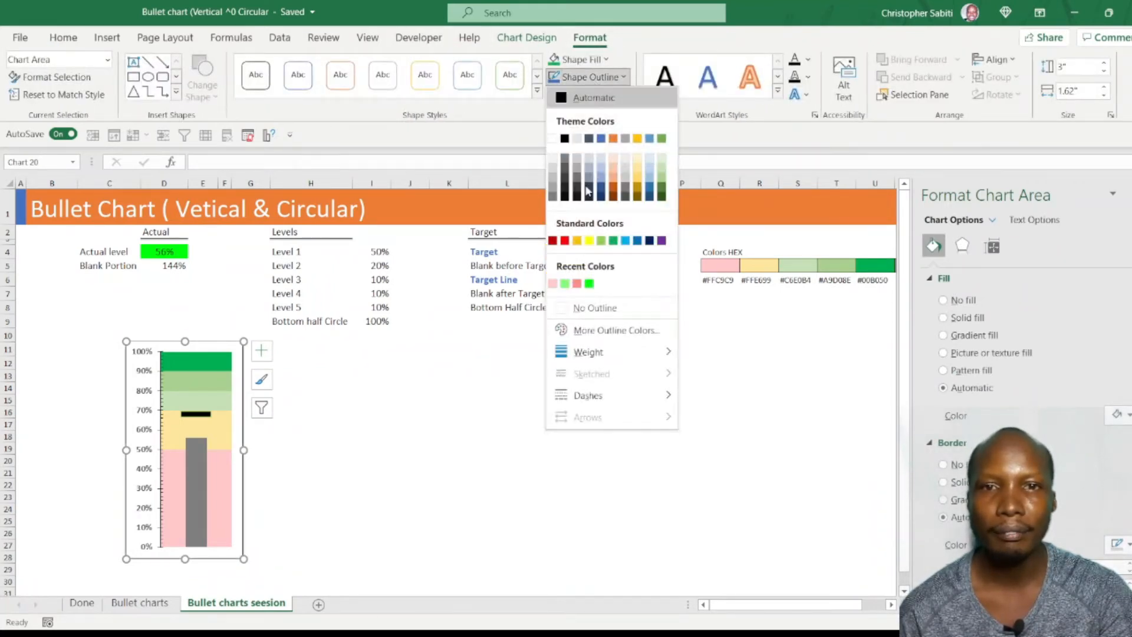
click(575, 308)
click(372, 460)
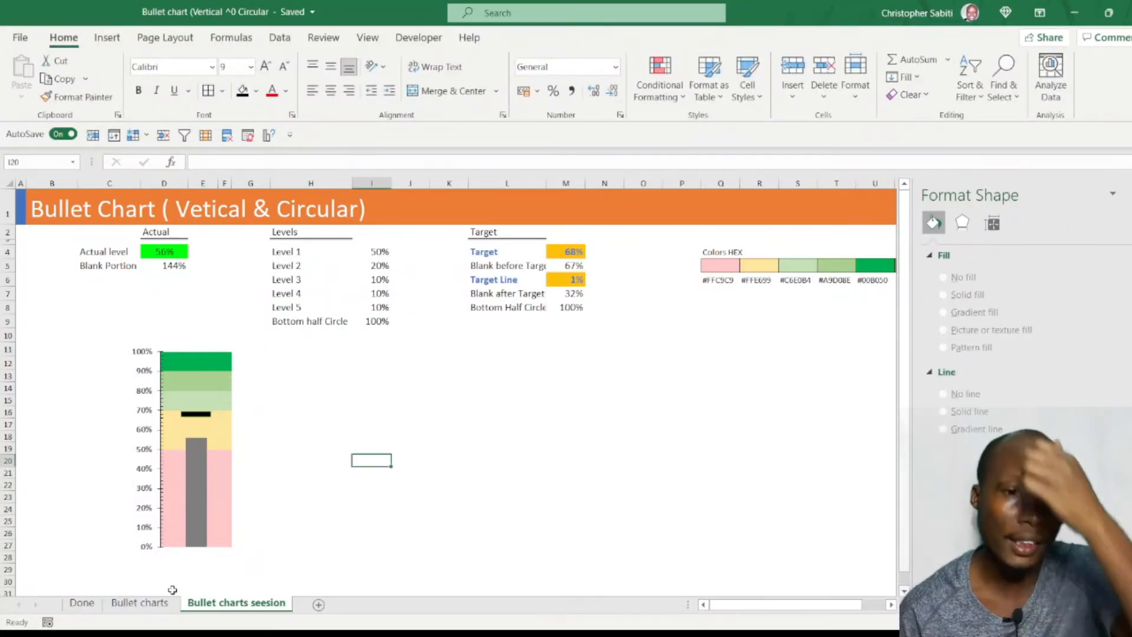
Step: Check the finished vertical chart on the Bullet charts sheet and draw a text box about 0.59 by 0.48 inches beside the Bullet charts seesion chart
click(141, 603)
click(158, 334)
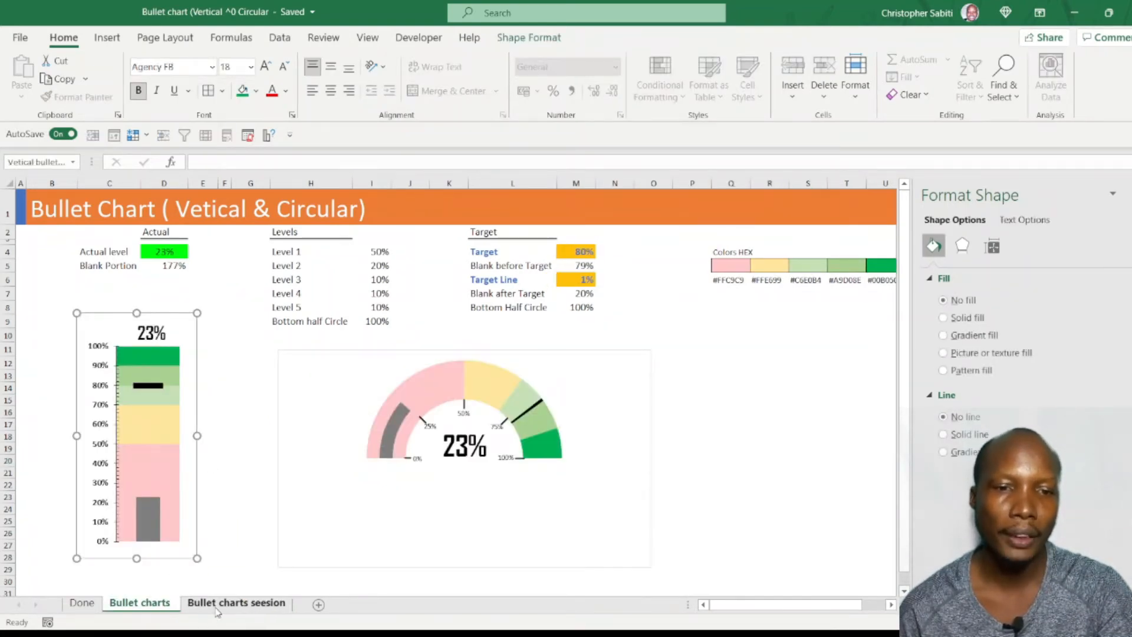
click(236, 603)
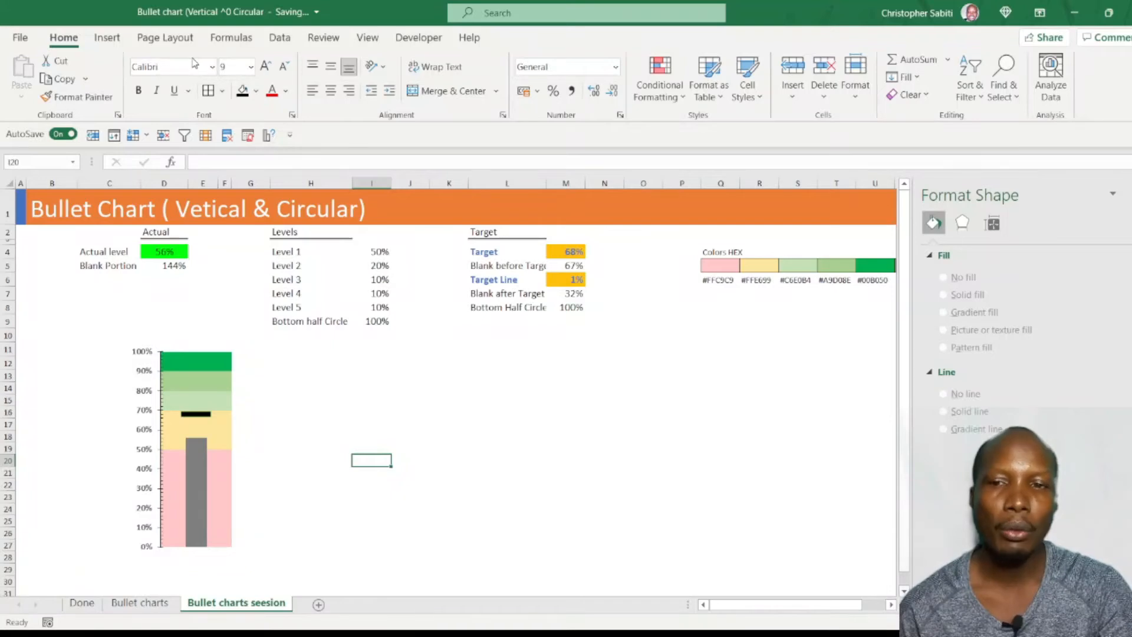
click(107, 37)
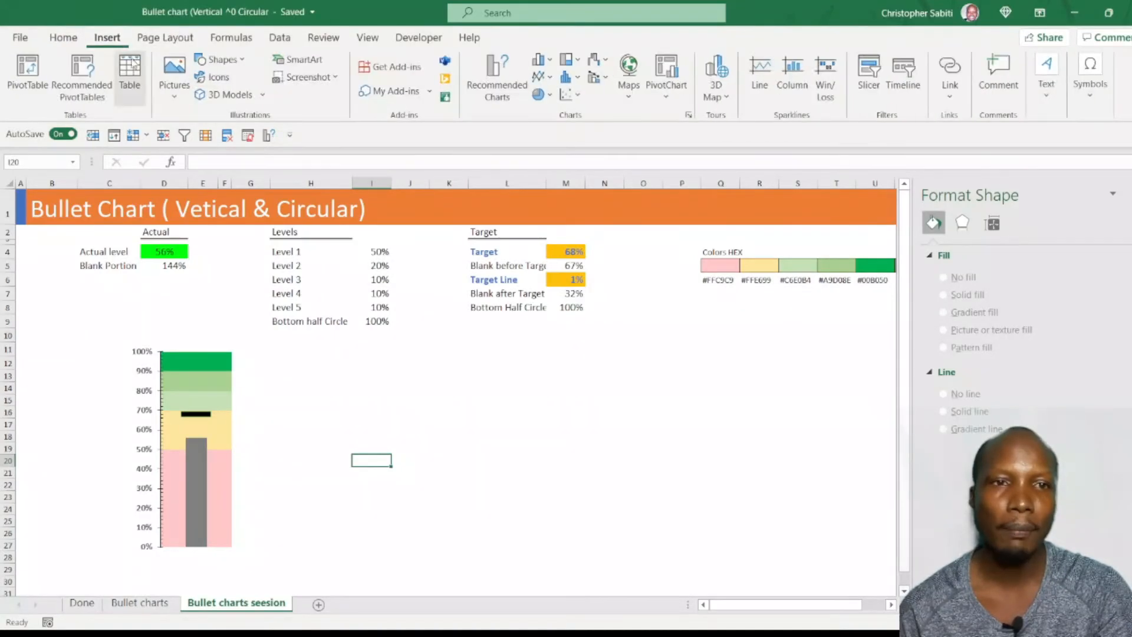
click(242, 60)
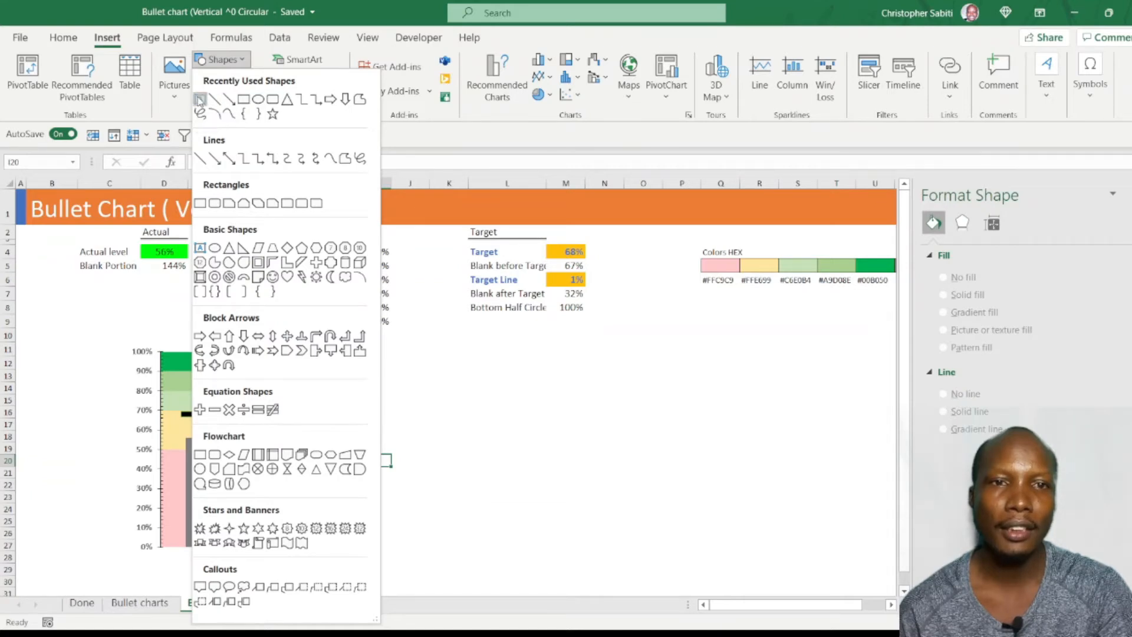
click(200, 99)
drag(256, 363, 301, 400)
Step: Remove the fill and the outline from the text box beside the vertical bullet chart
click(529, 37)
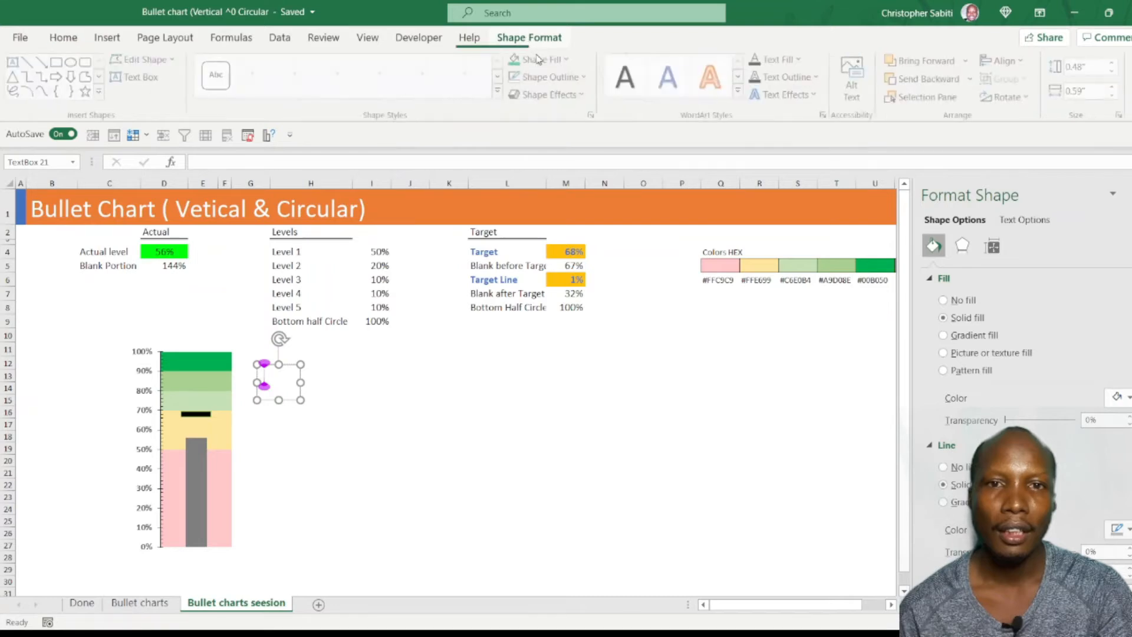
click(544, 61)
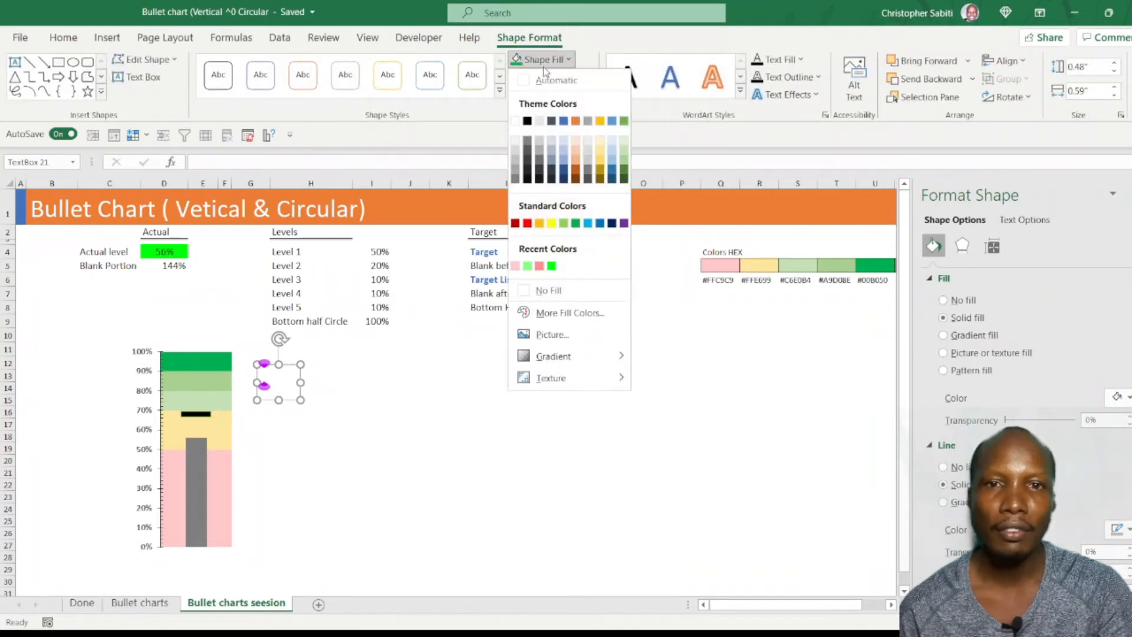
click(549, 290)
click(553, 77)
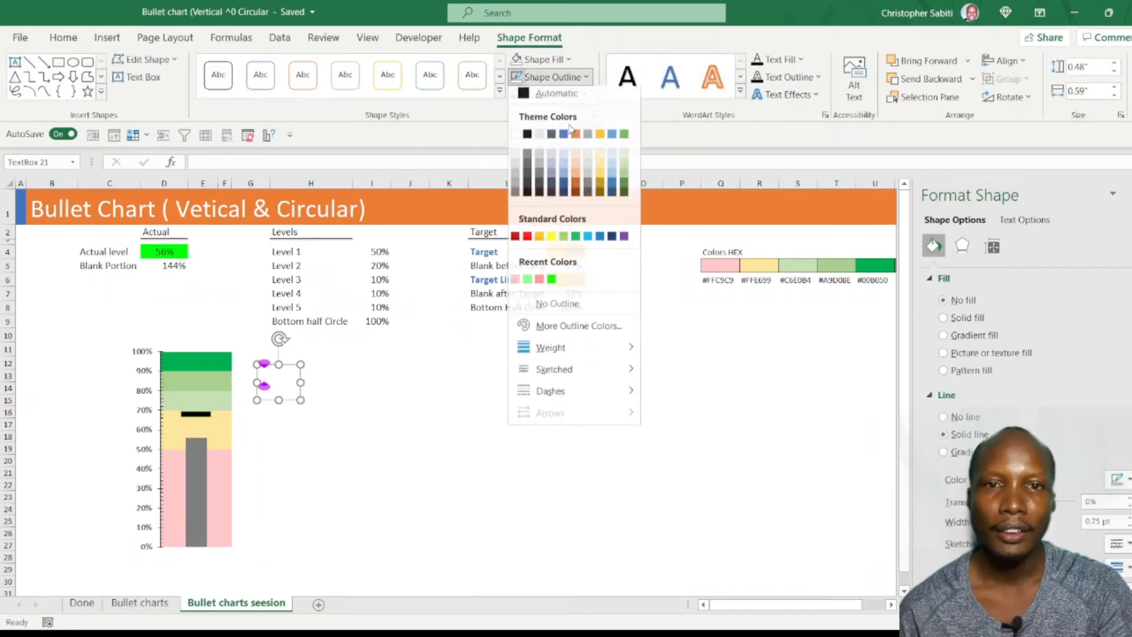
click(548, 308)
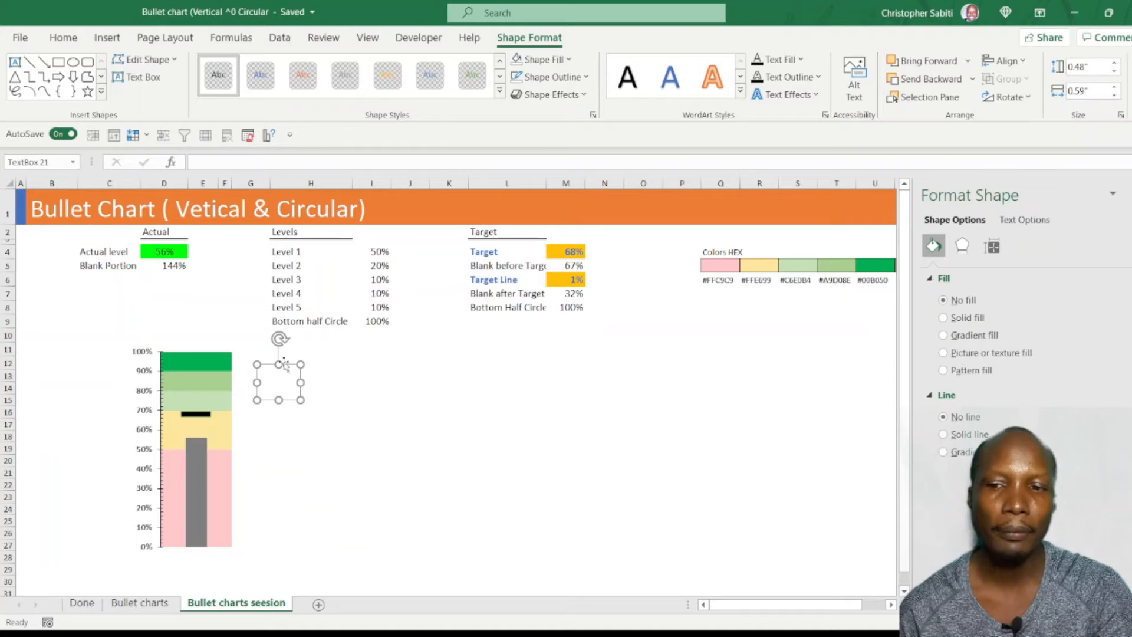
Step: Link the text box to the Actual level cell with the formula =$D$4
click(216, 162)
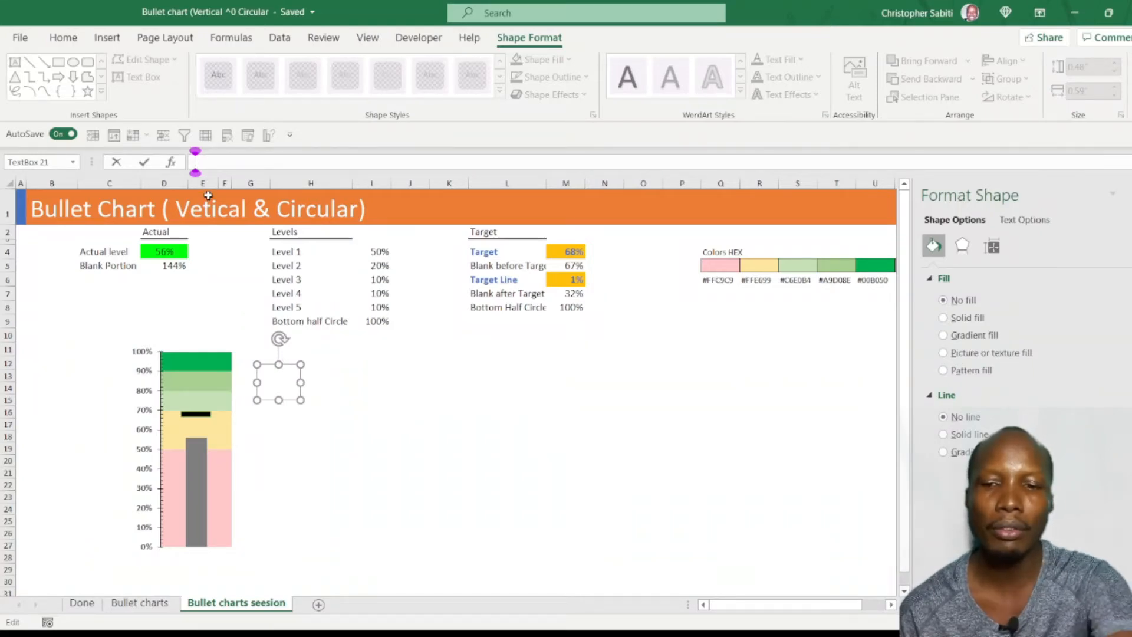
text(=)
click(164, 252)
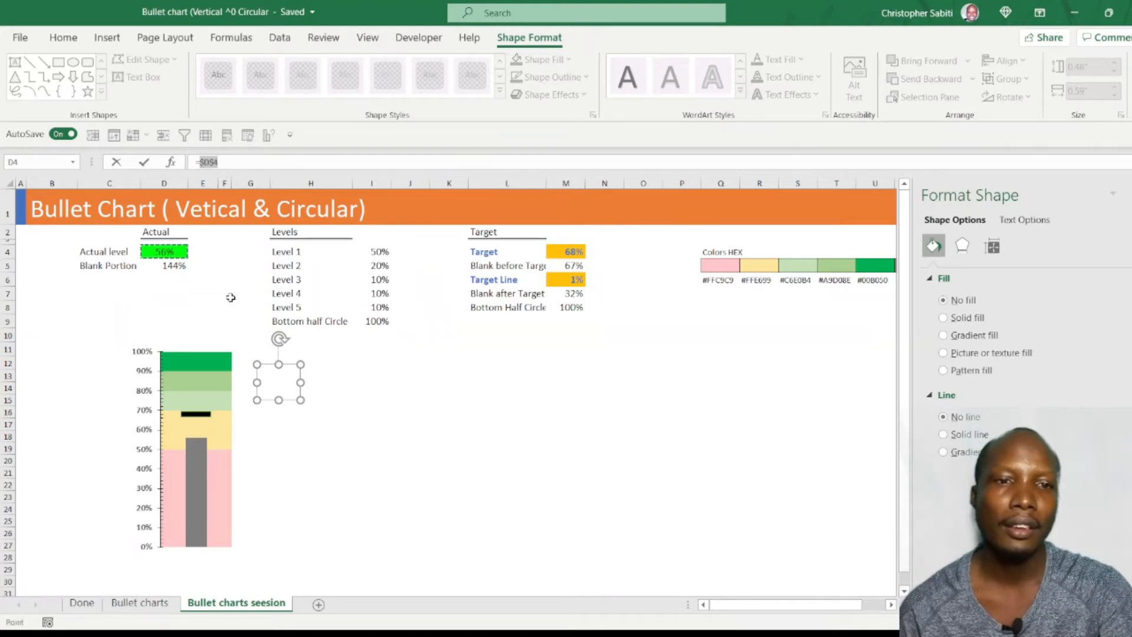
key(Return)
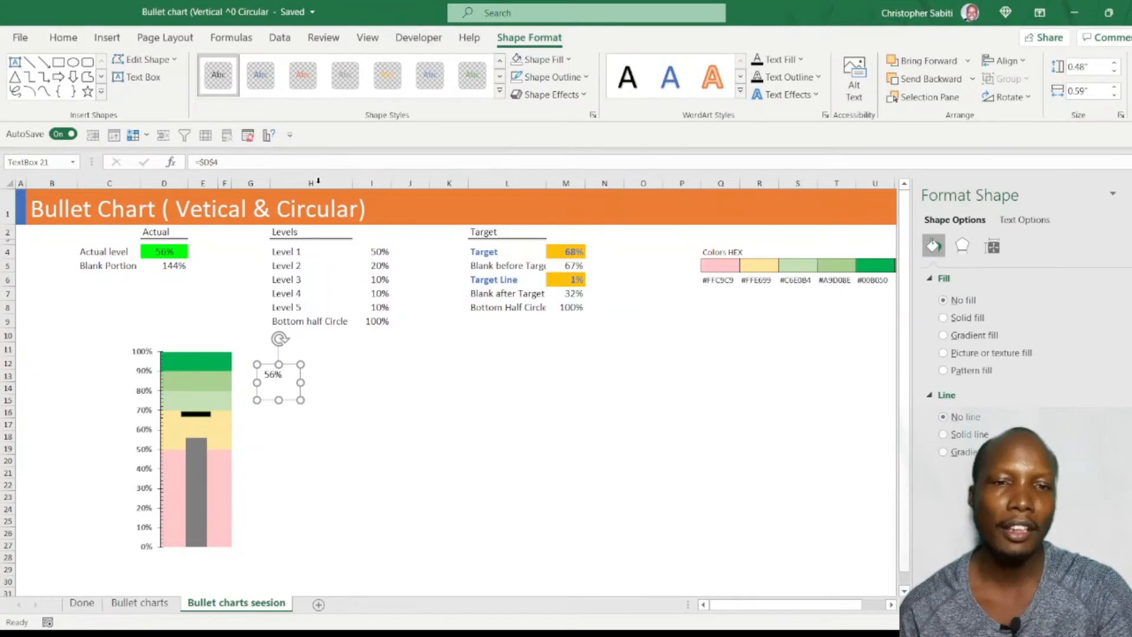
Step: Set the font of the linked percentage text to Agency FB
click(63, 38)
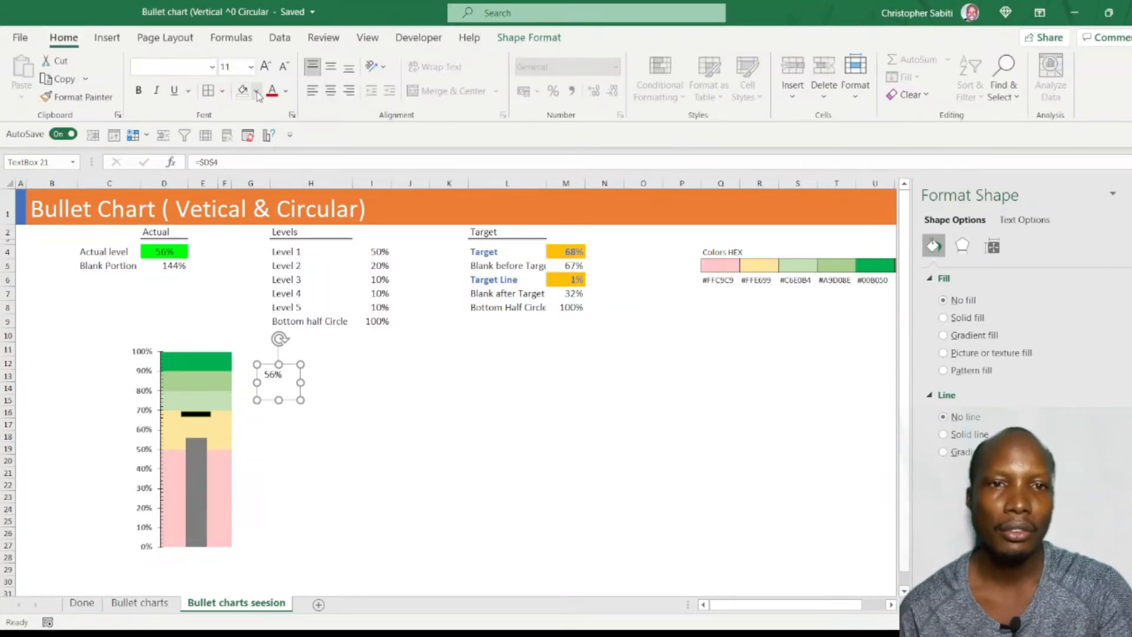
click(266, 69)
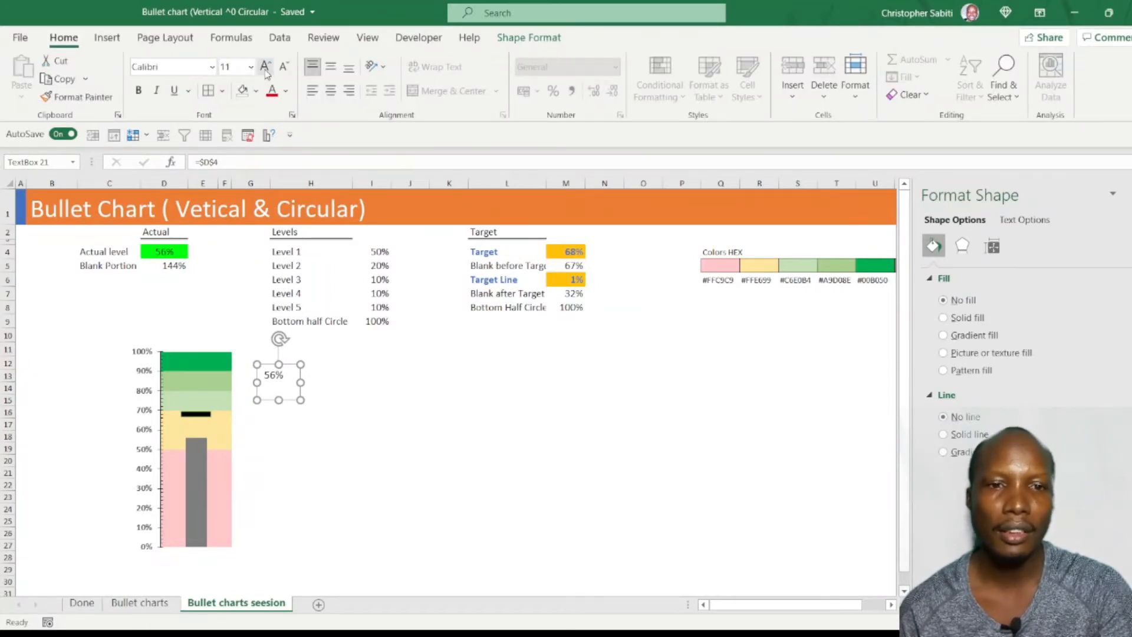
click(266, 69)
click(193, 68)
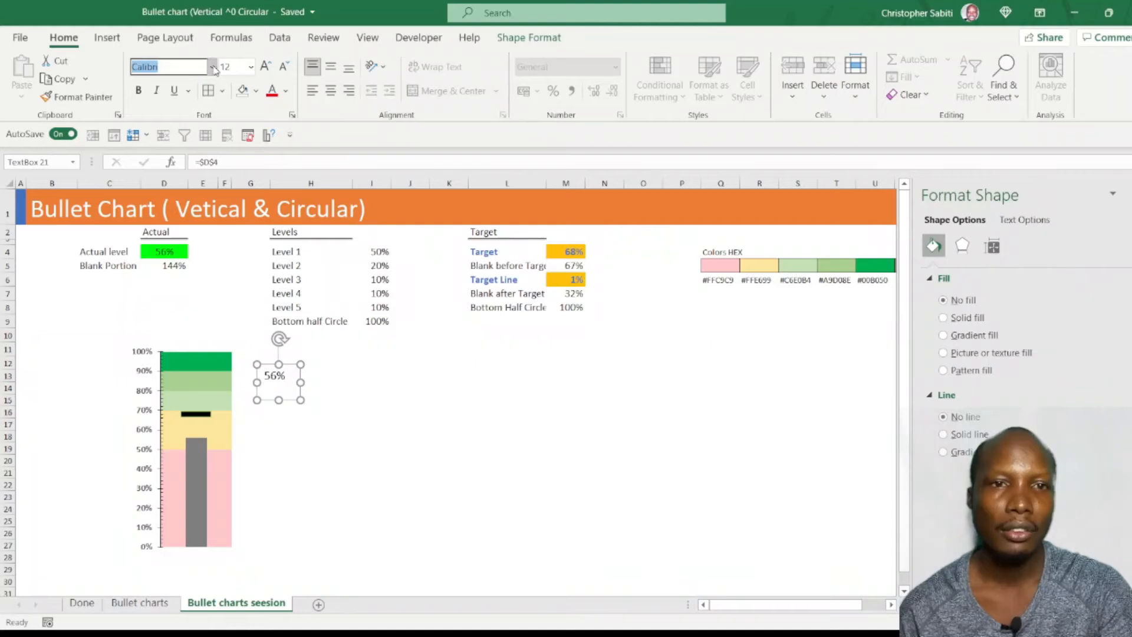
click(212, 67)
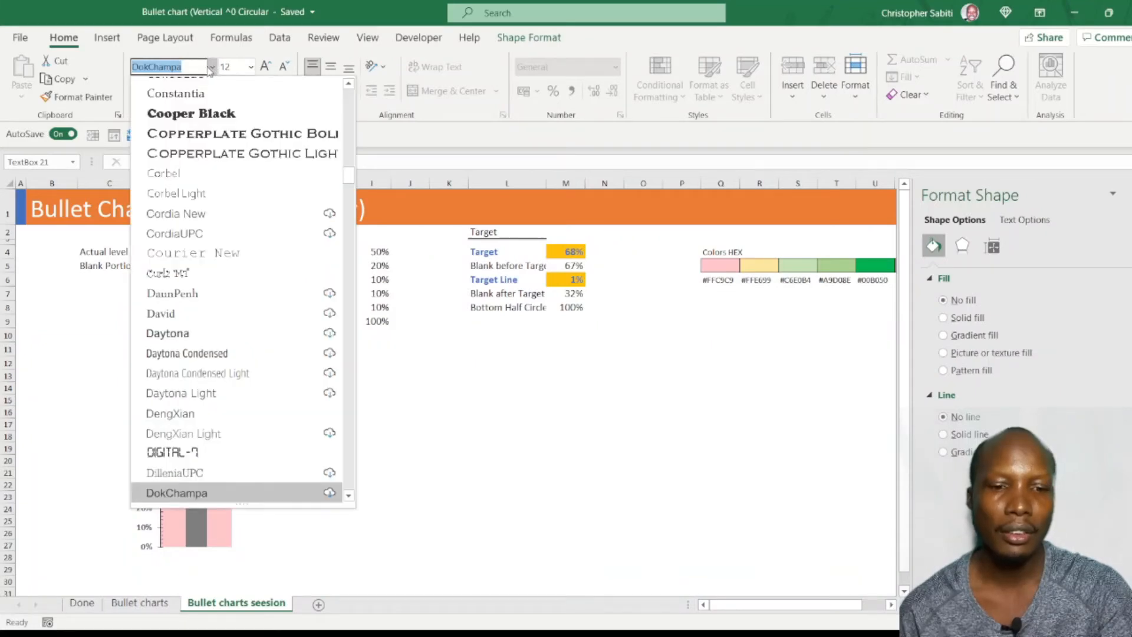
text(Agency FB)
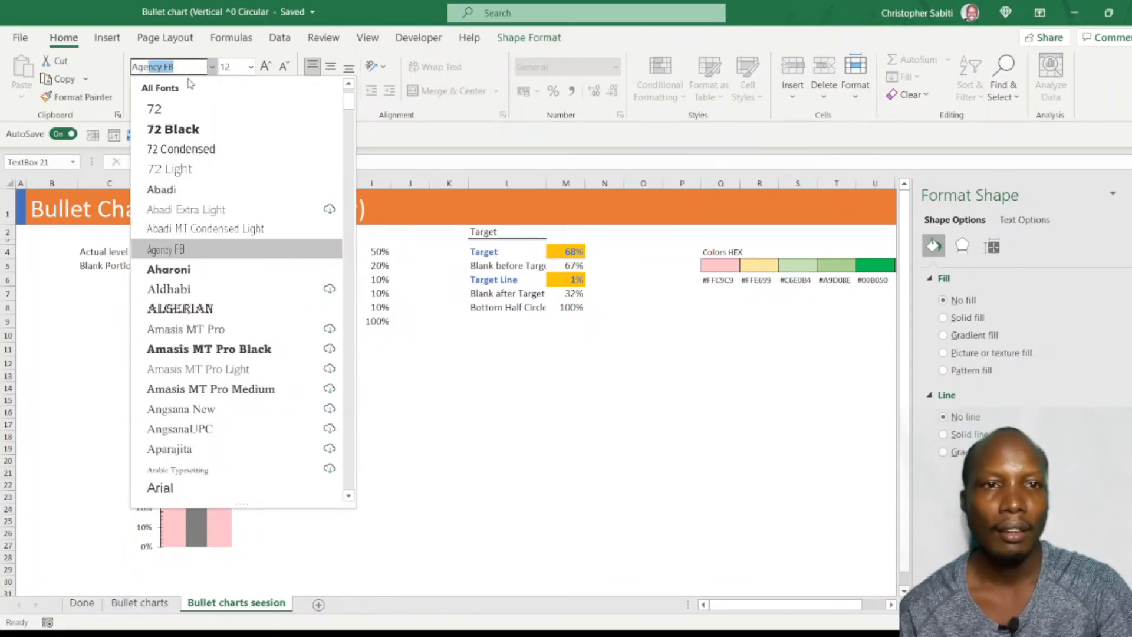
key(Return)
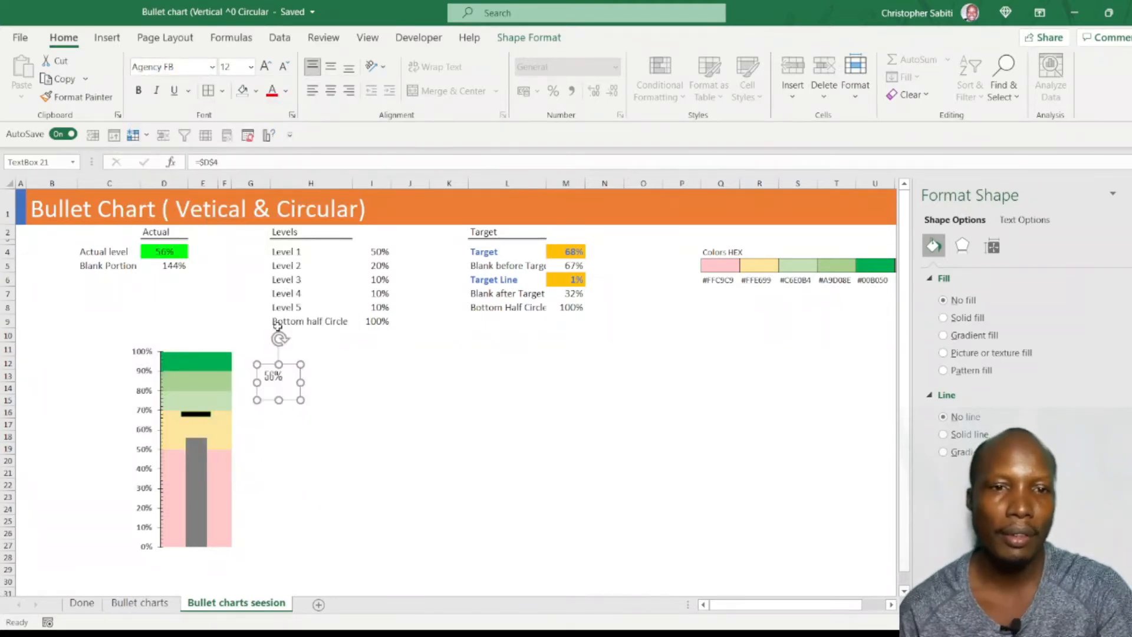
Step: Make the percentage text bold at size 20 and place its text box centred just above the vertical bullet chart
click(140, 91)
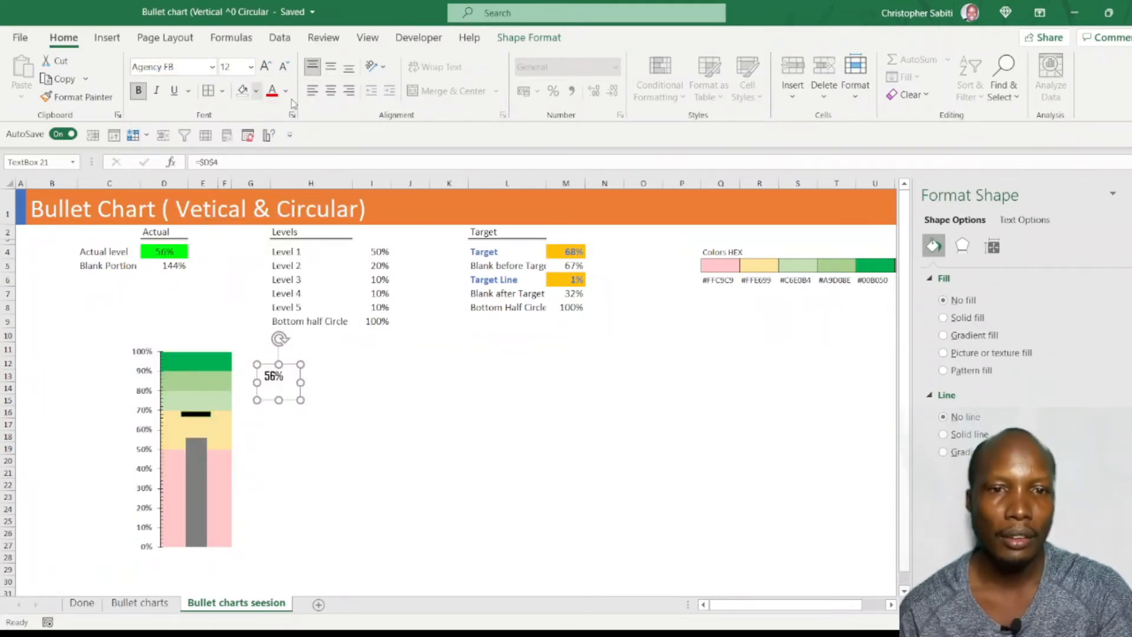
click(265, 67)
click(264, 67)
click(265, 67)
click(265, 67)
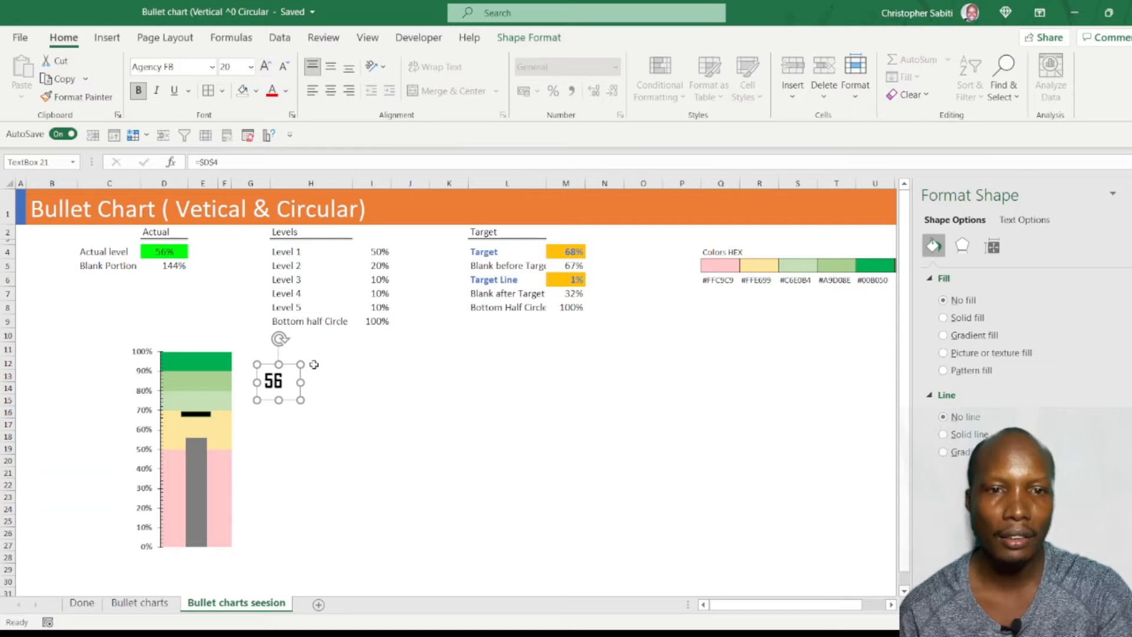
drag(301, 382, 212, 325)
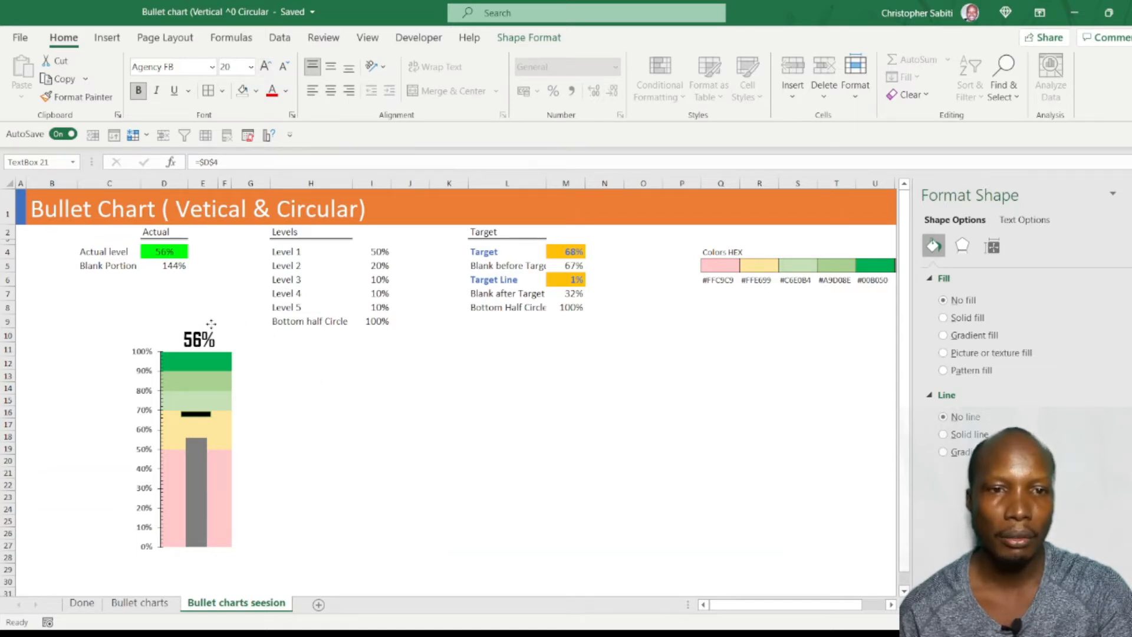
click(311, 376)
Step: Test the vertical chart and its percentage label with Actual level values of 76% and 89% in cell D4
click(170, 251)
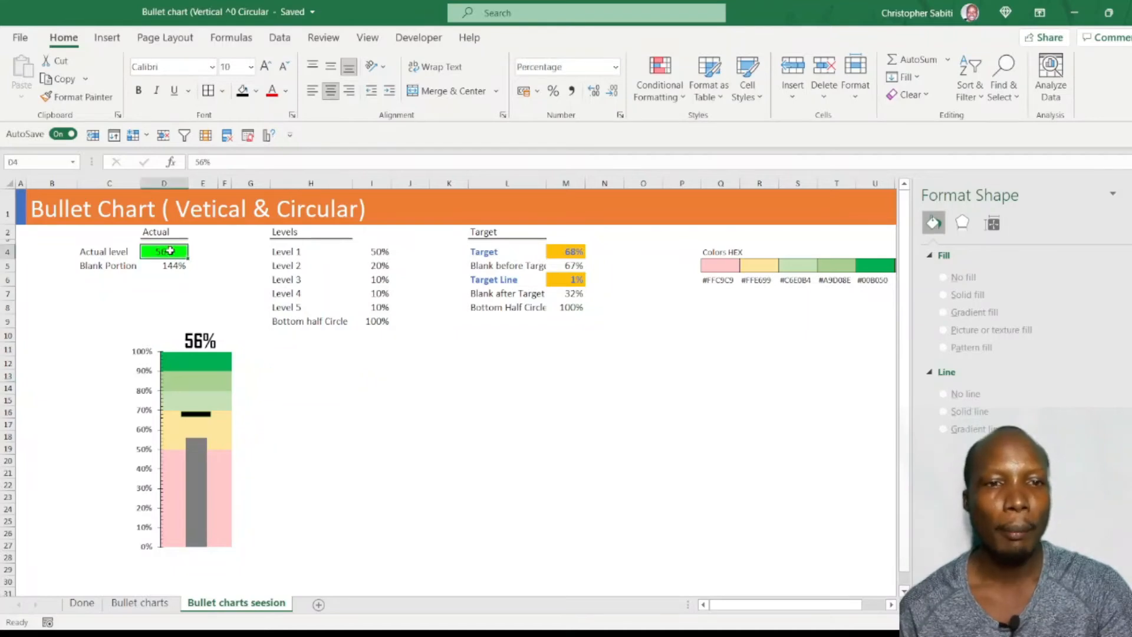
text(76)
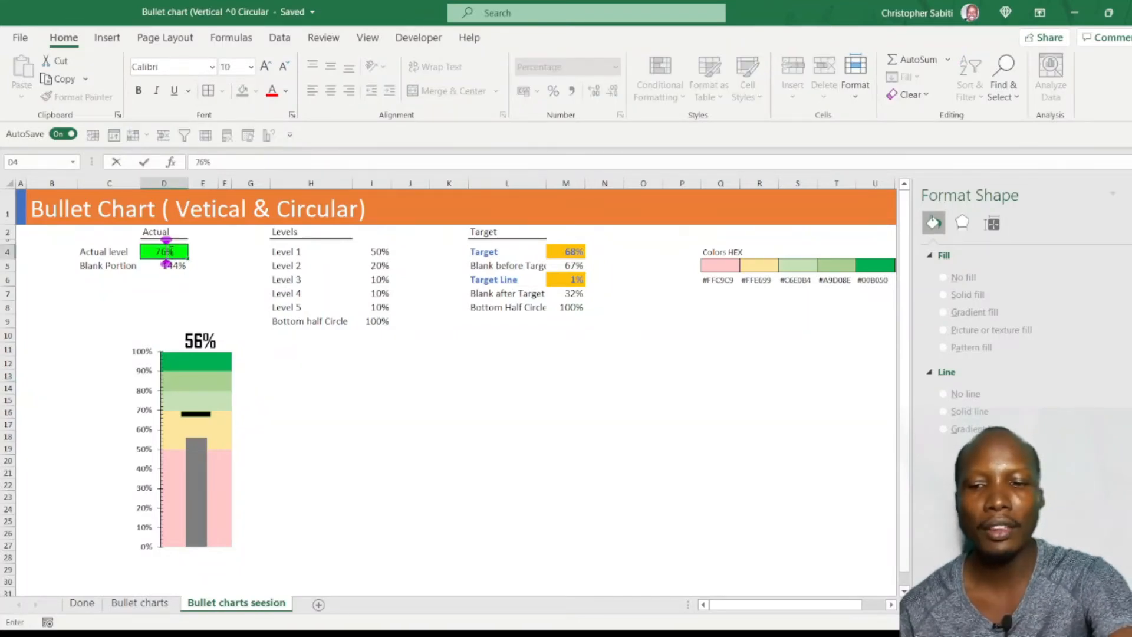
key(Return)
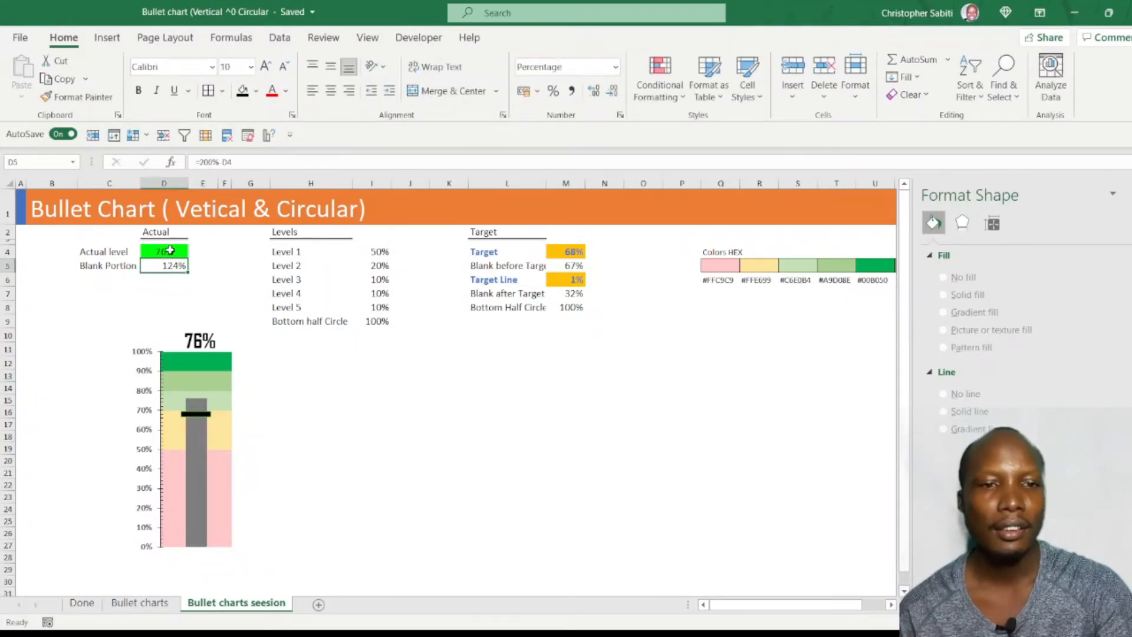
click(170, 250)
text(89)
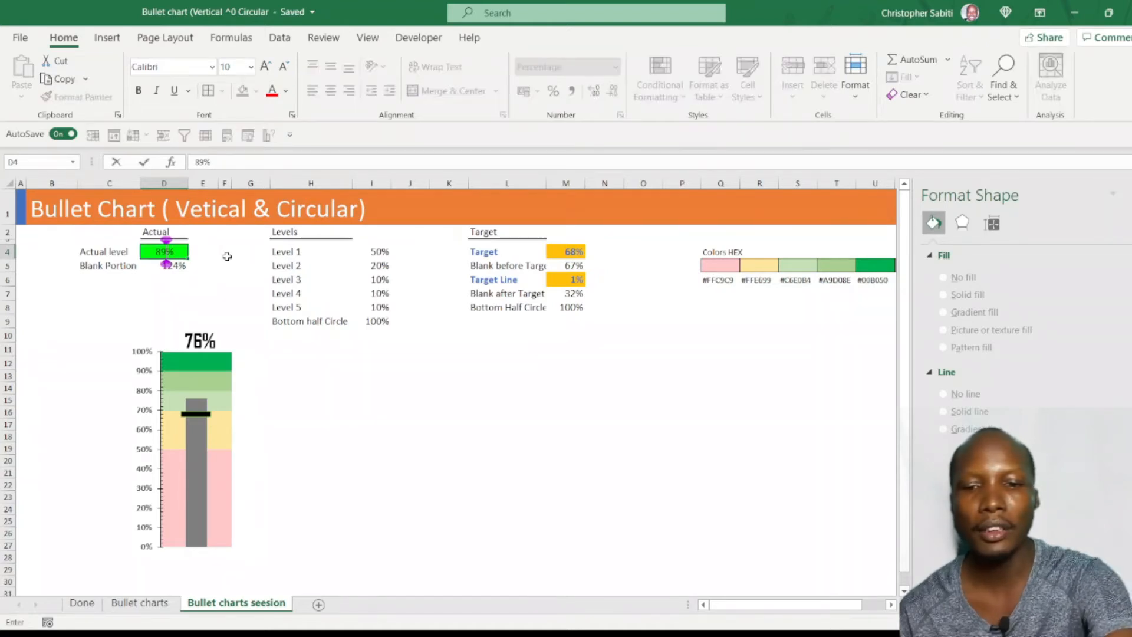
key(Return)
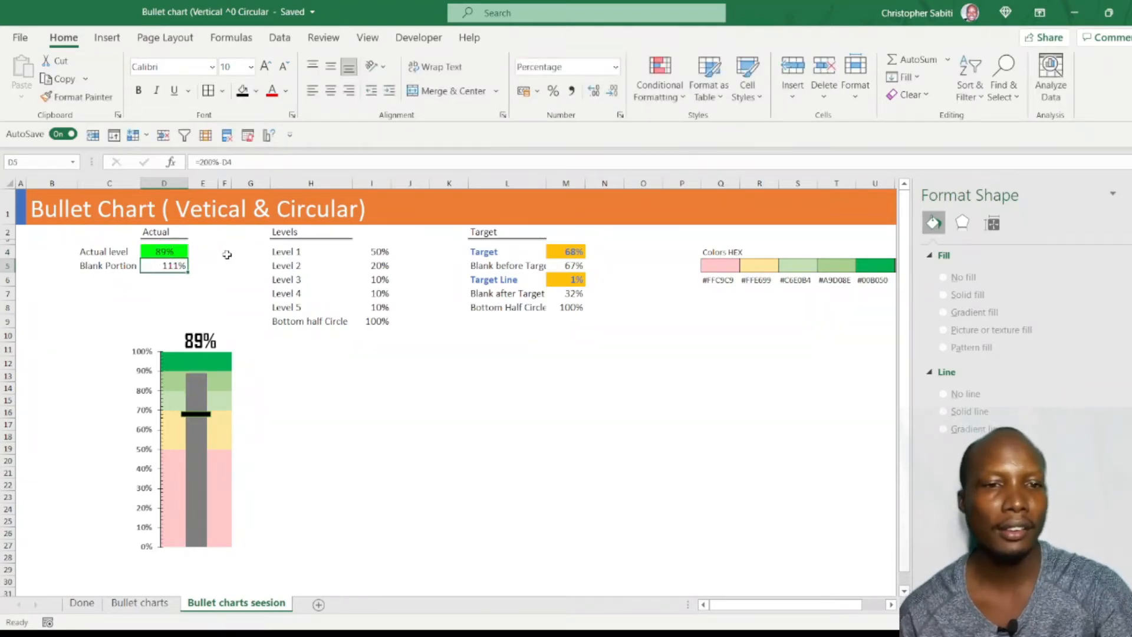
Step: Set the Actual level in cell D4 to 95%
click(175, 250)
text(9)
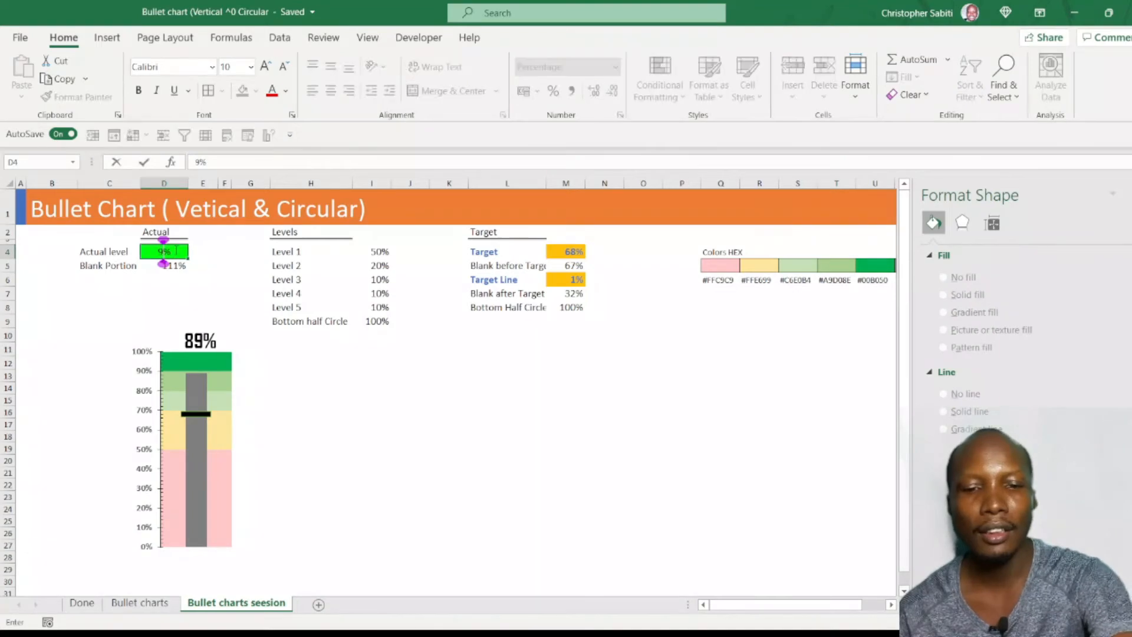
text(5)
key(Return)
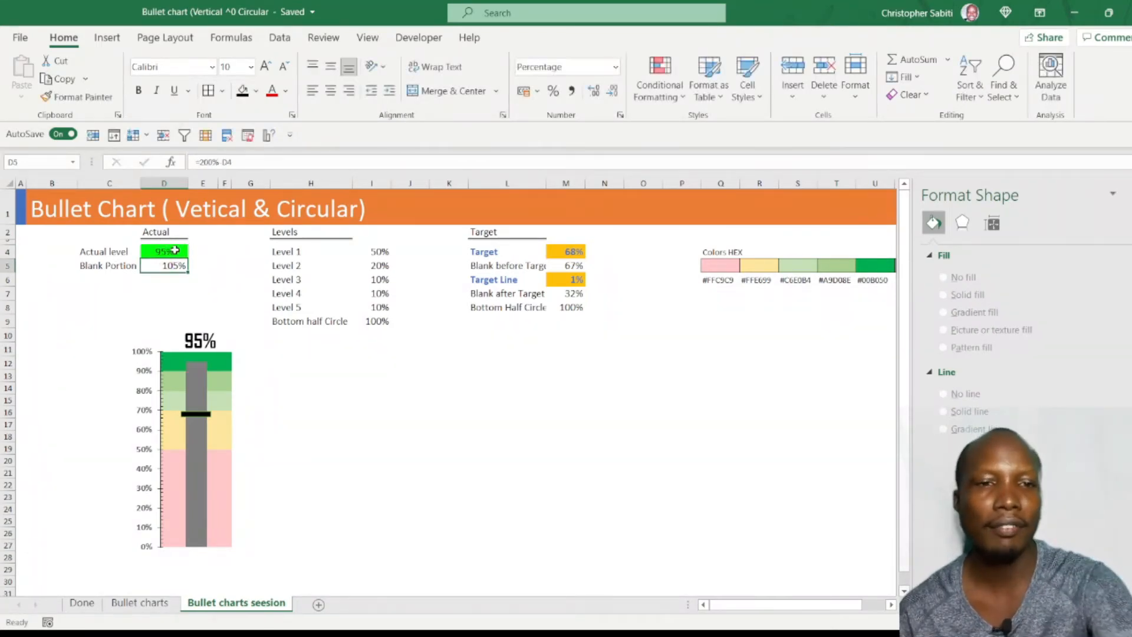
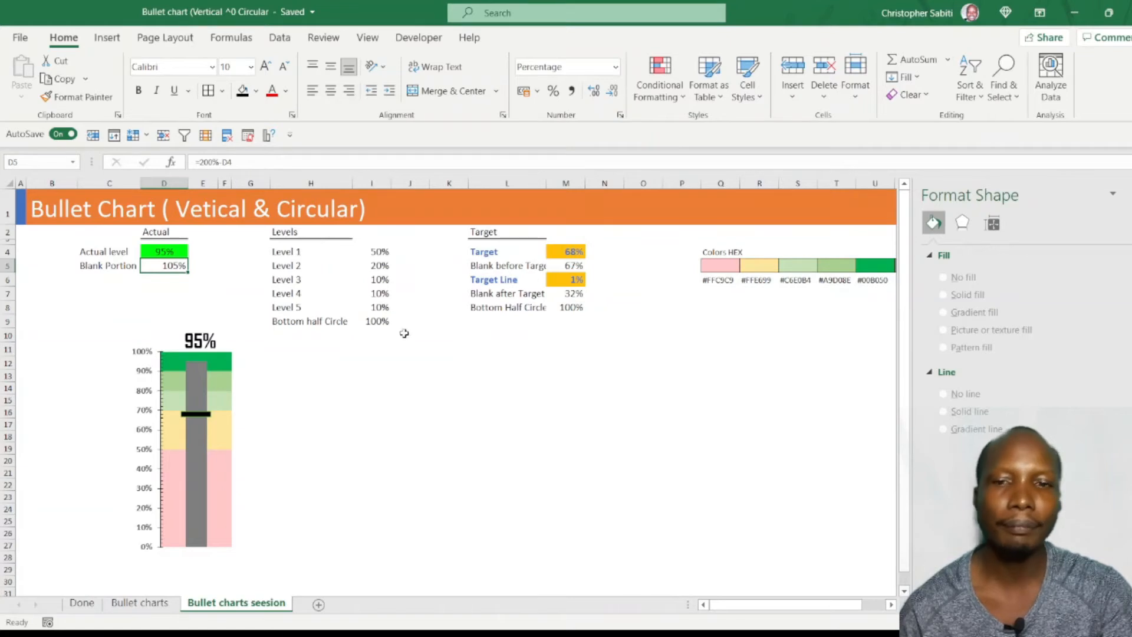
Step: Close the Format Shape pane and insert a Doughnut chart from the Levels data in H4:I9, placed to the right of the vertical chart
click(431, 399)
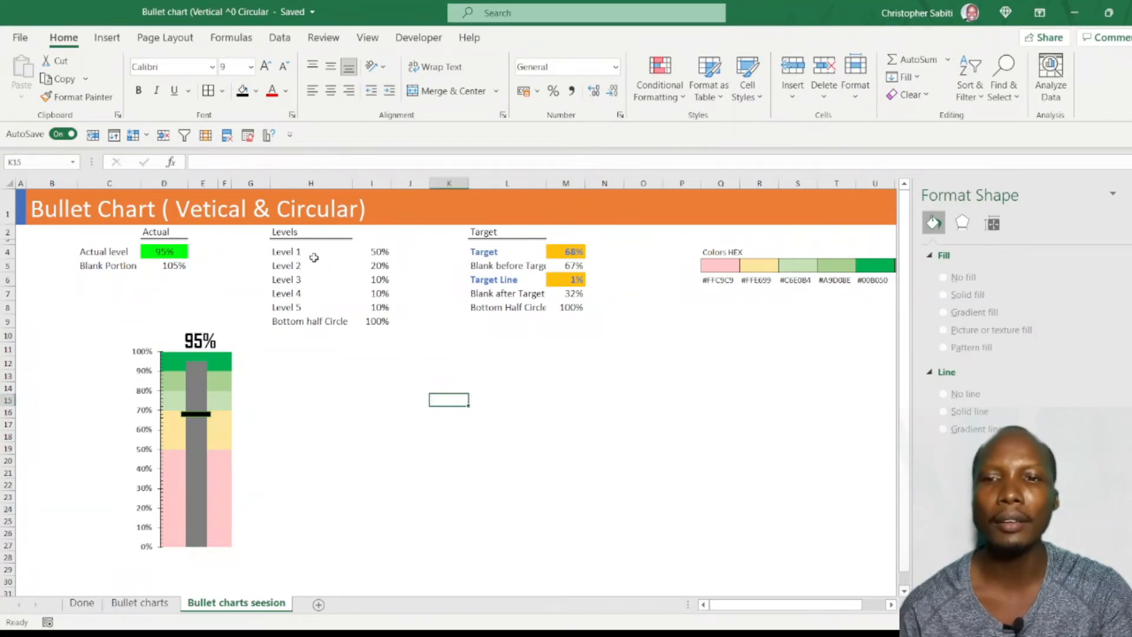
click(1131, 193)
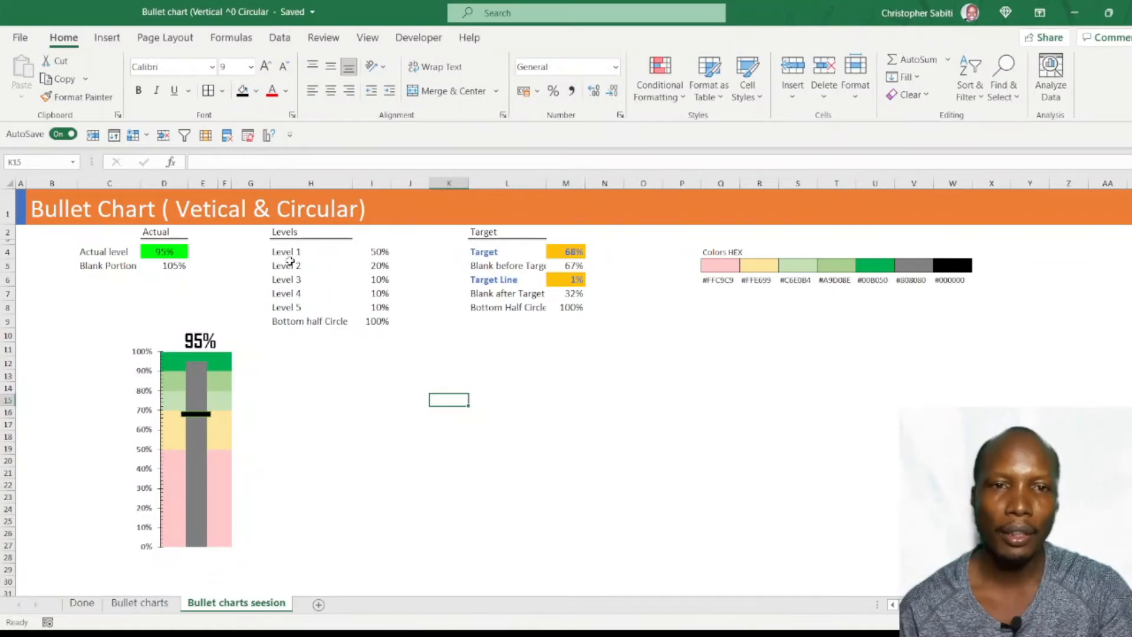
drag(284, 254, 378, 319)
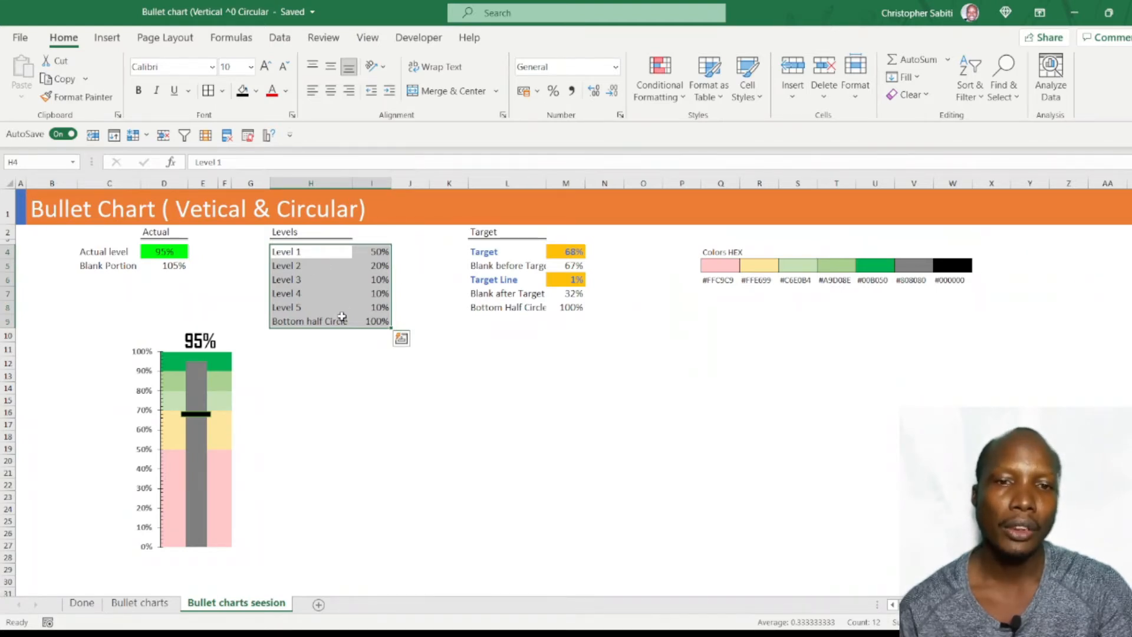
click(107, 38)
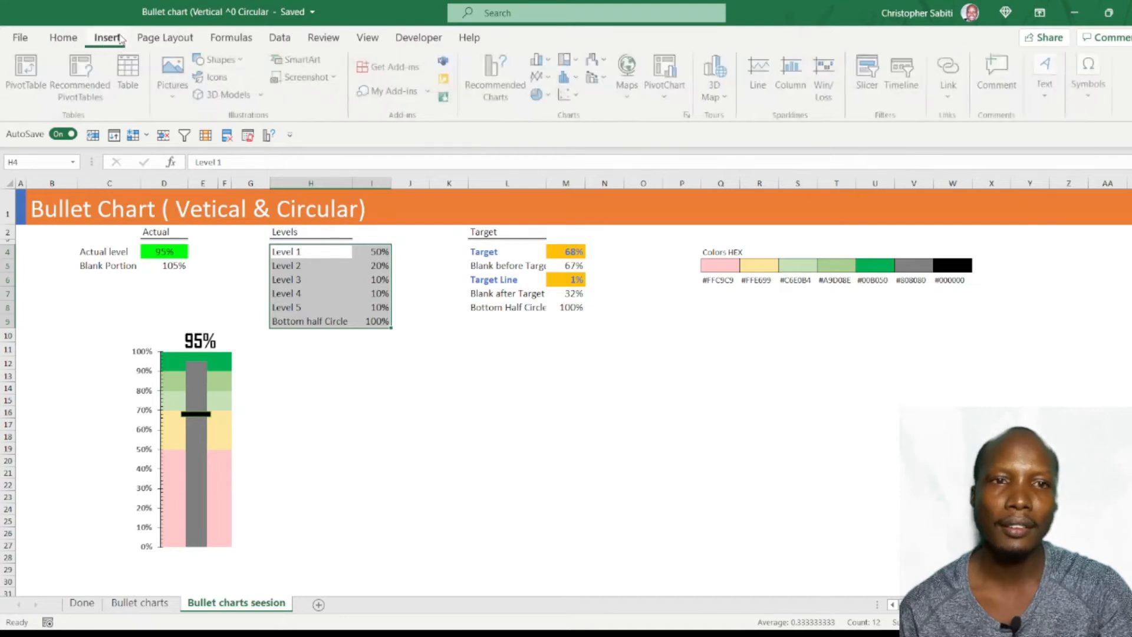
click(510, 91)
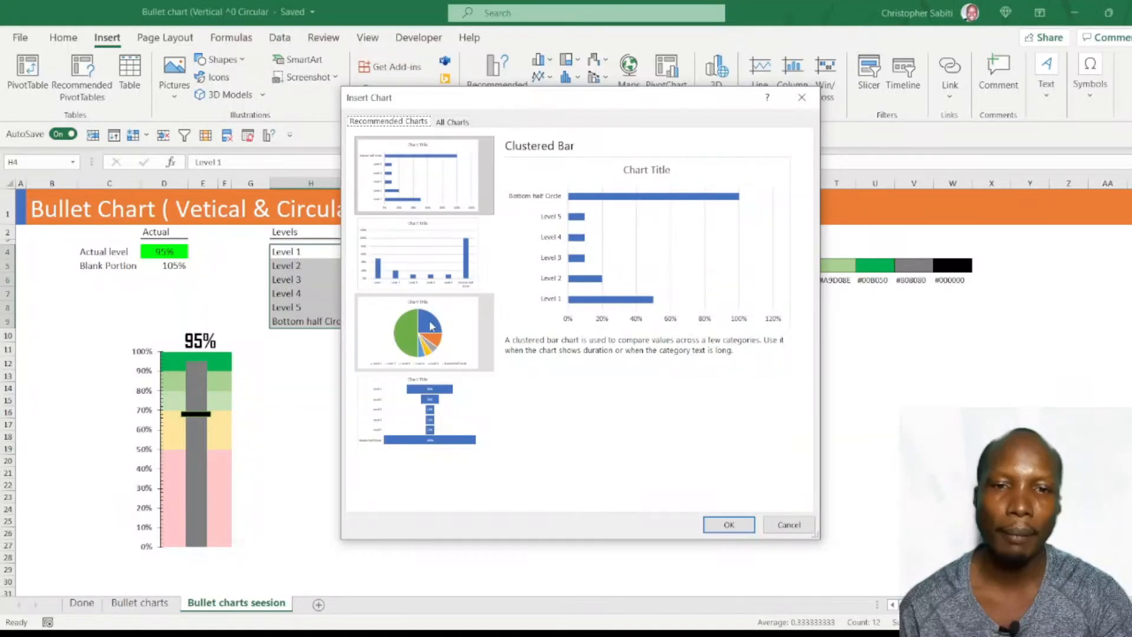
click(452, 122)
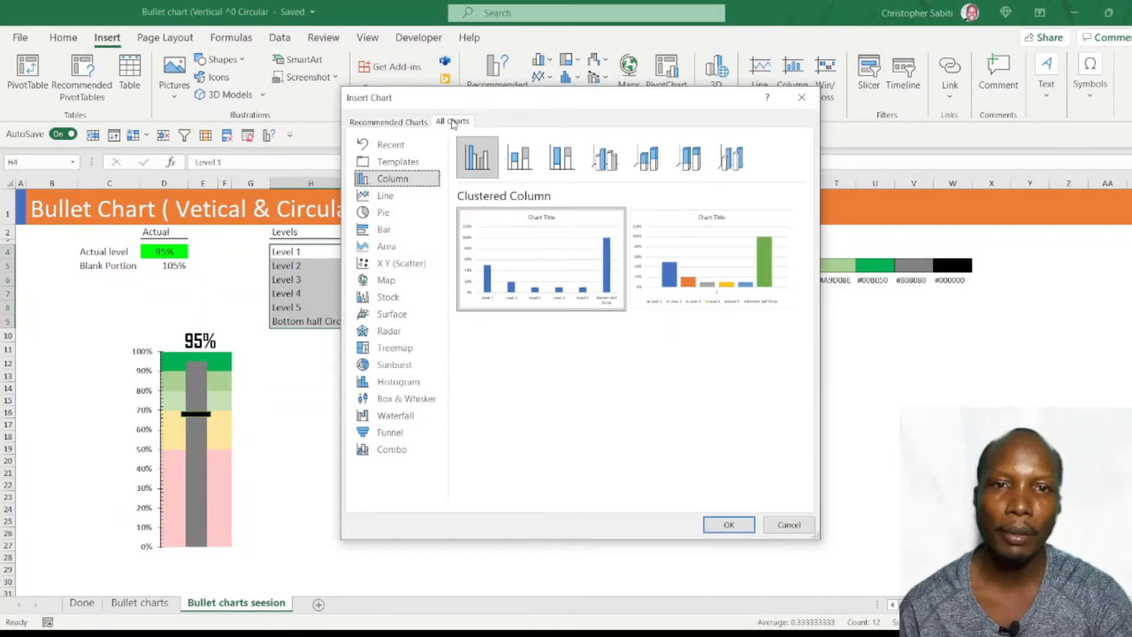
click(382, 216)
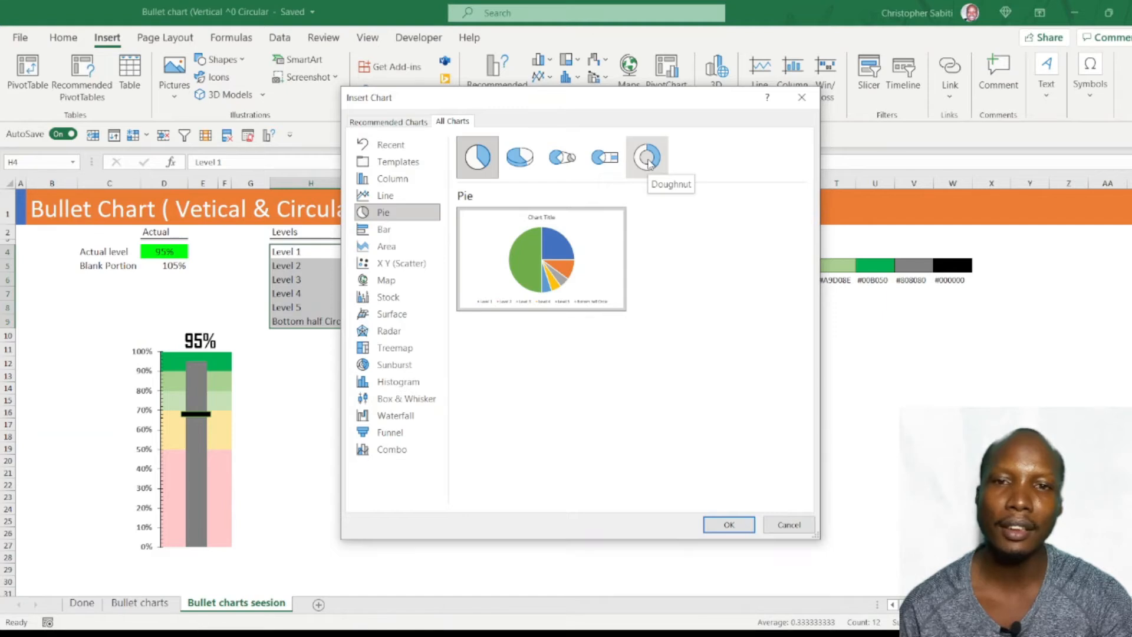
click(649, 160)
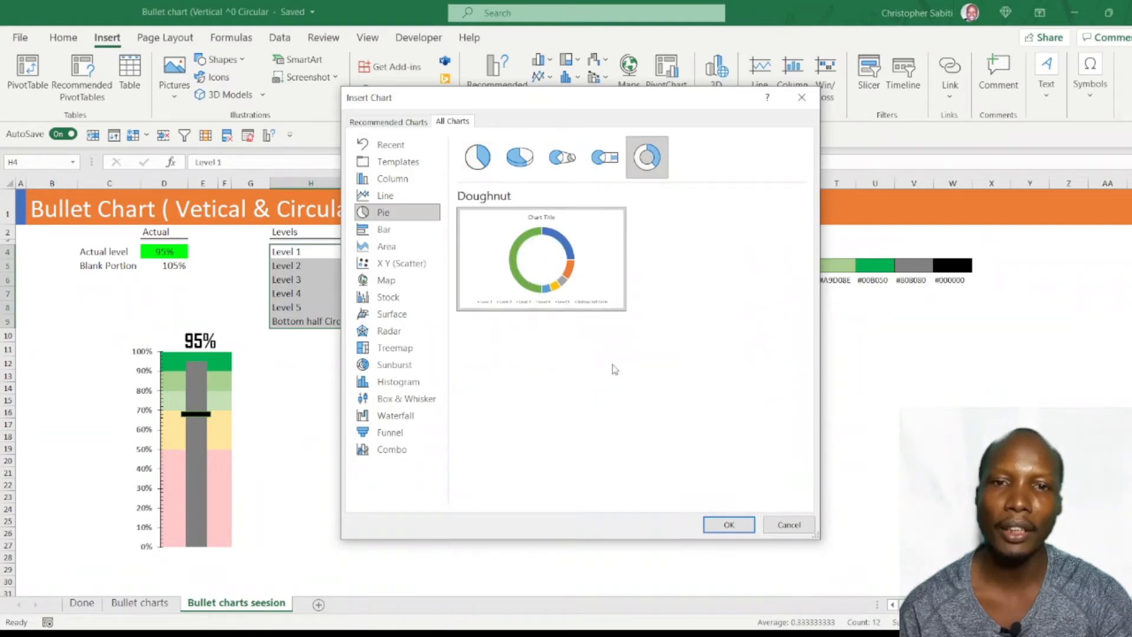
click(711, 522)
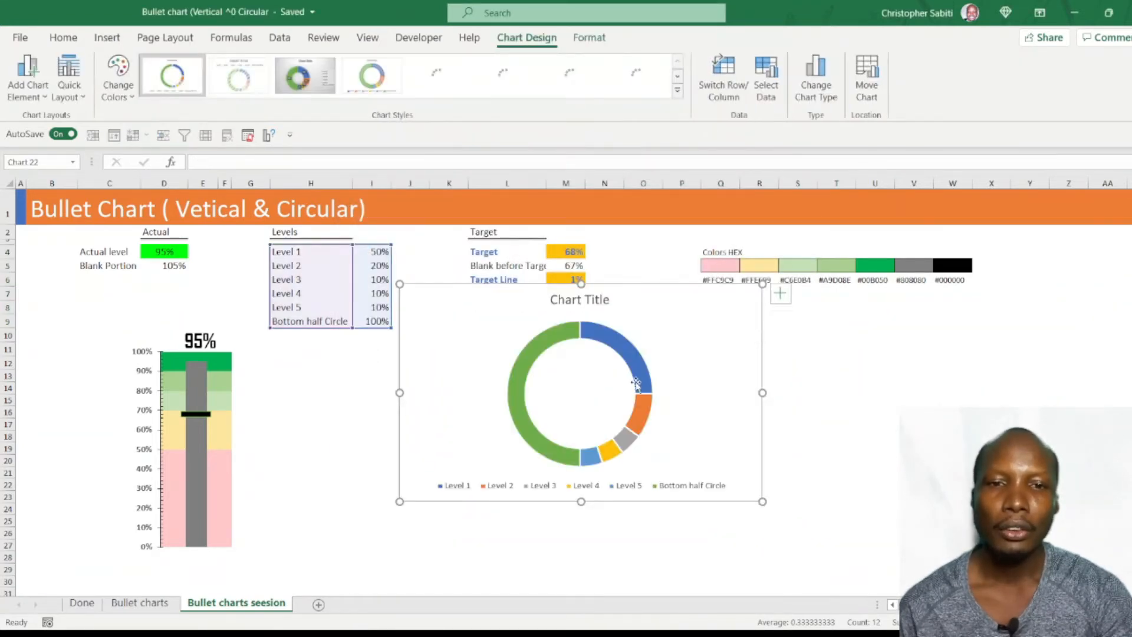
drag(636, 298, 633, 328)
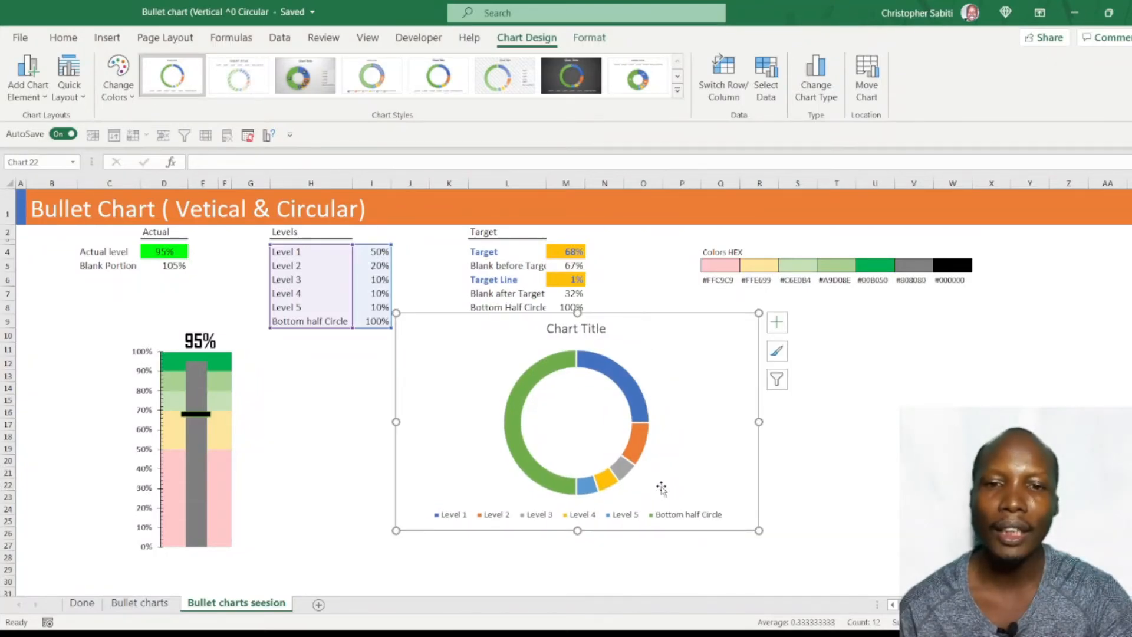
Step: Select the legend of the doughnut chart
click(646, 516)
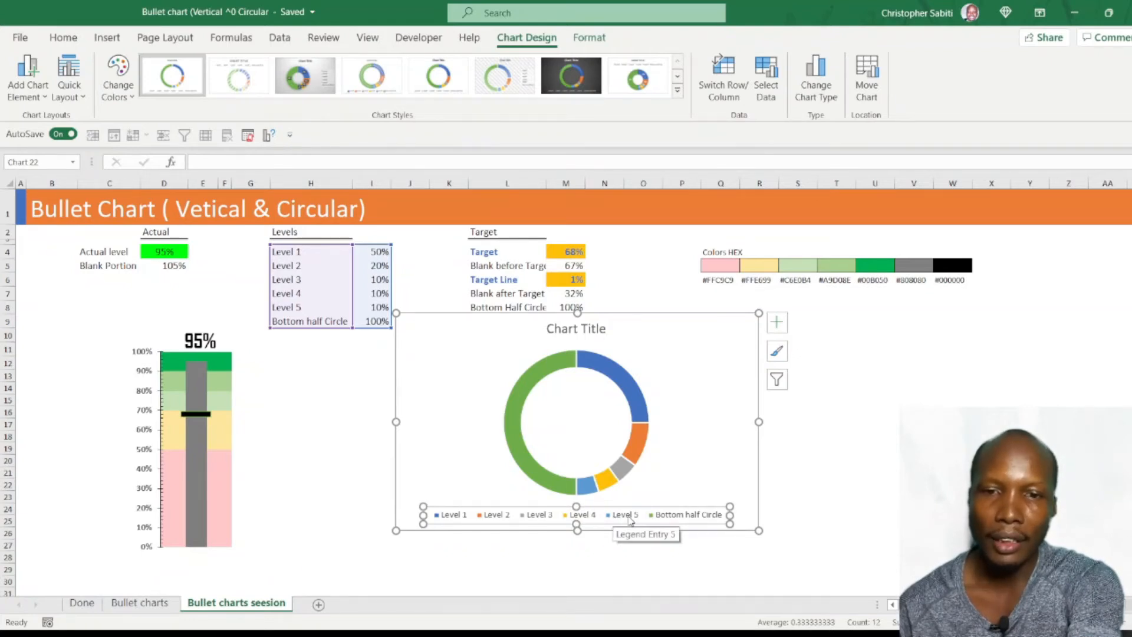
Step: Remove the new doughnut chart's legend and title, and move the chart slightly clear of the Levels table
key(Delete)
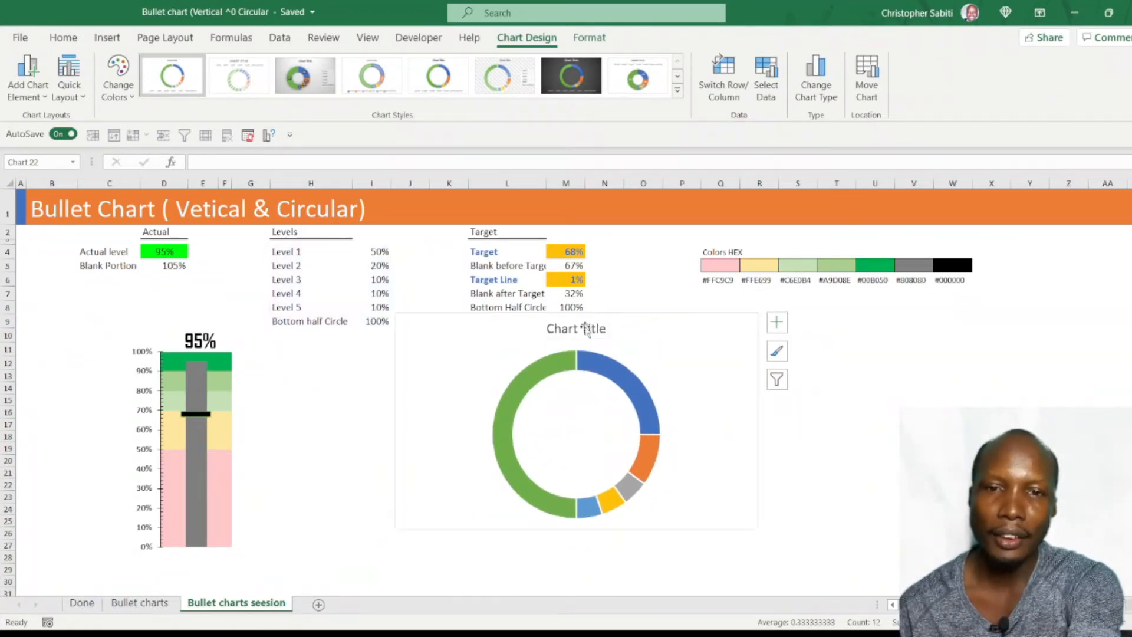
click(585, 328)
key(Delete)
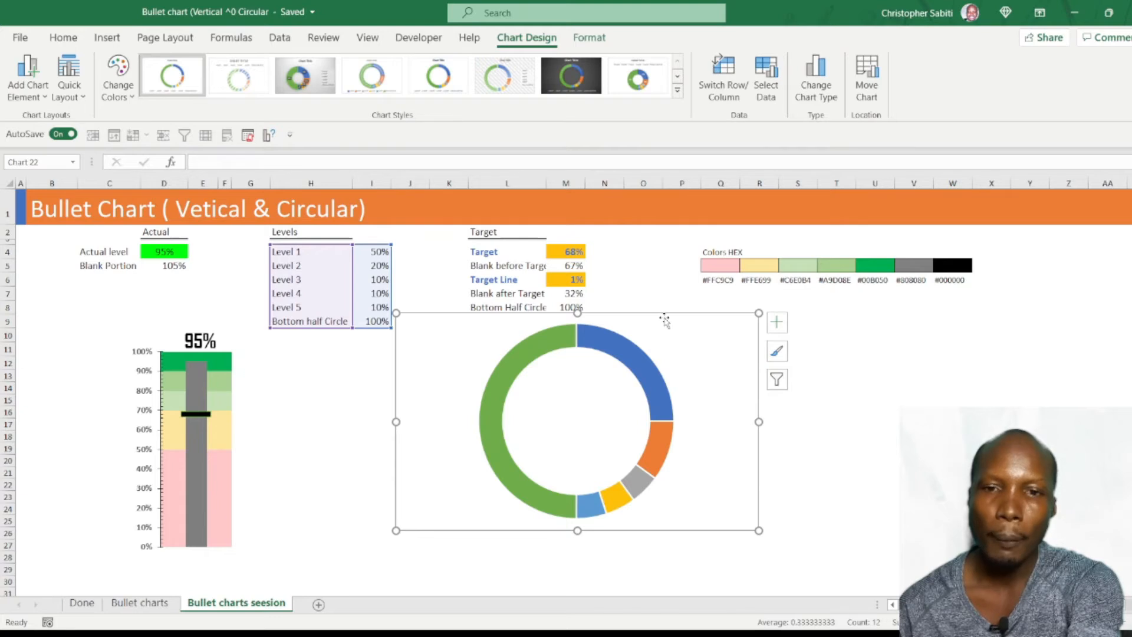
drag(663, 322, 688, 319)
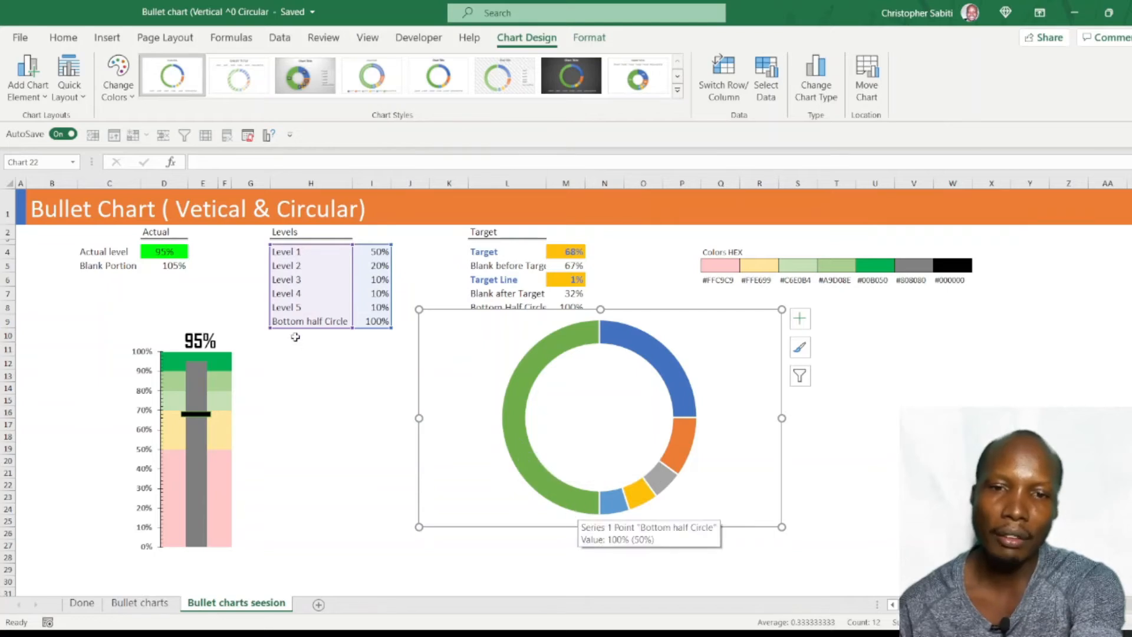
click(521, 434)
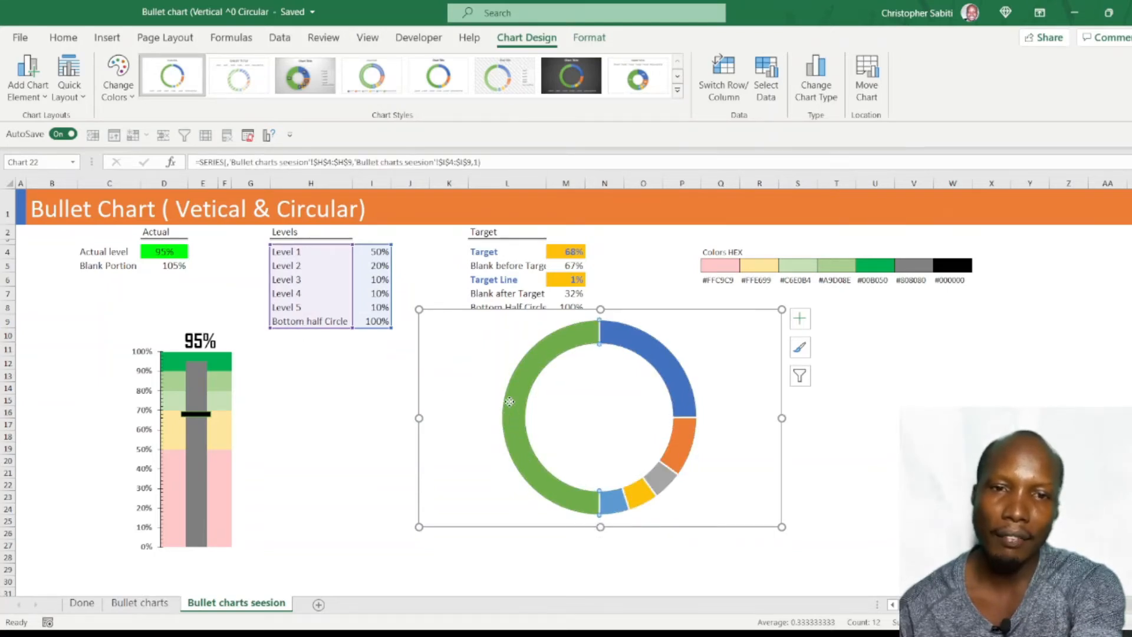
click(426, 436)
click(521, 396)
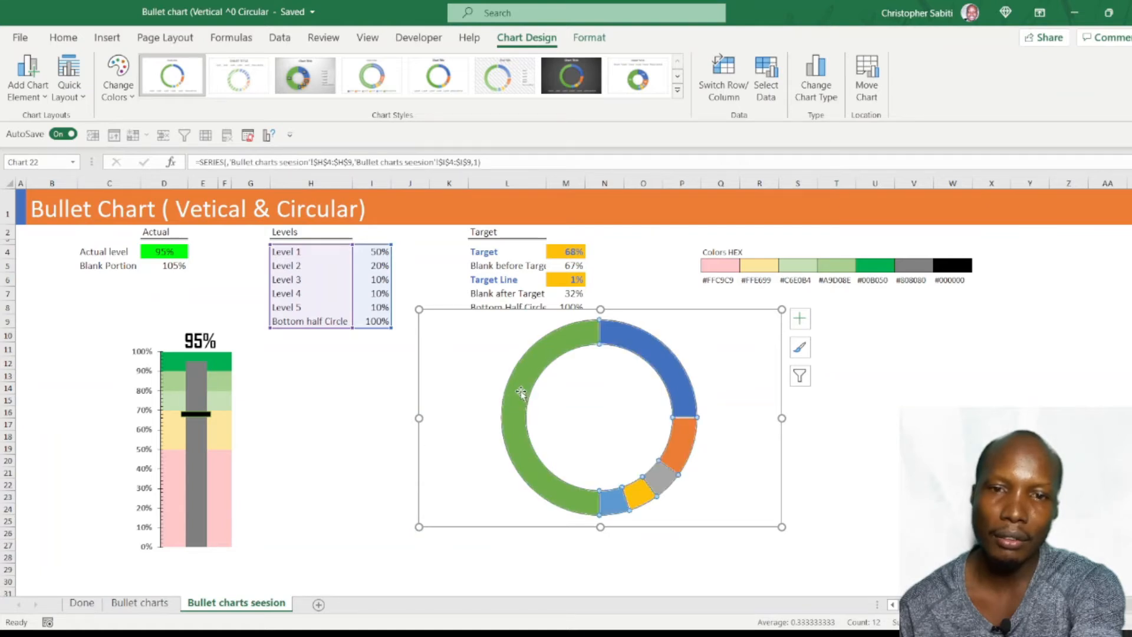
click(525, 450)
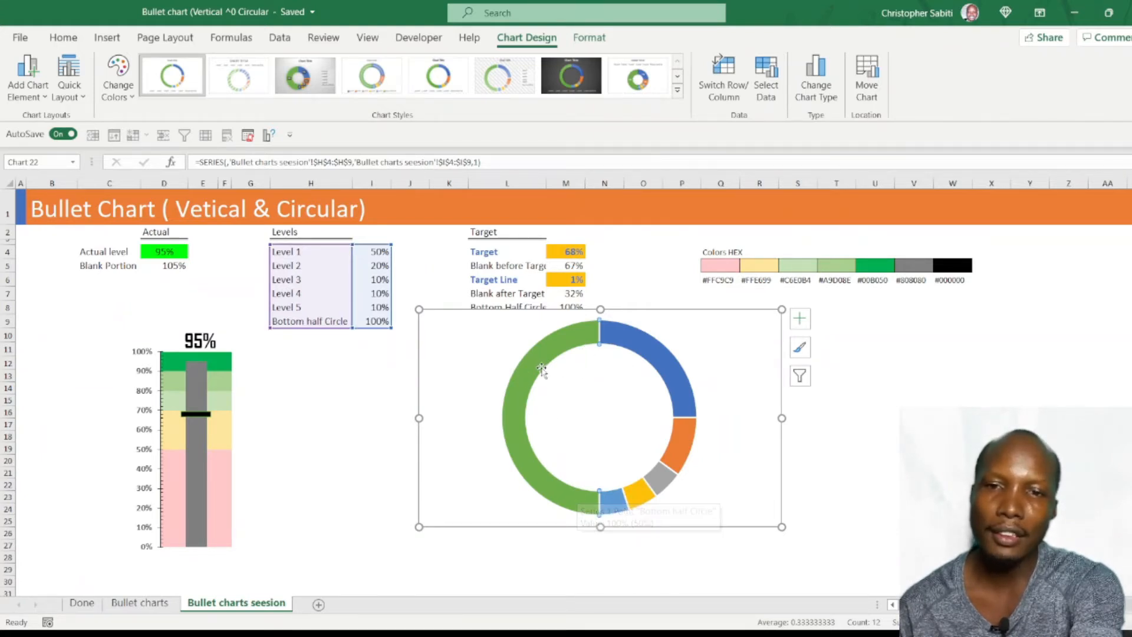
right_click(593, 403)
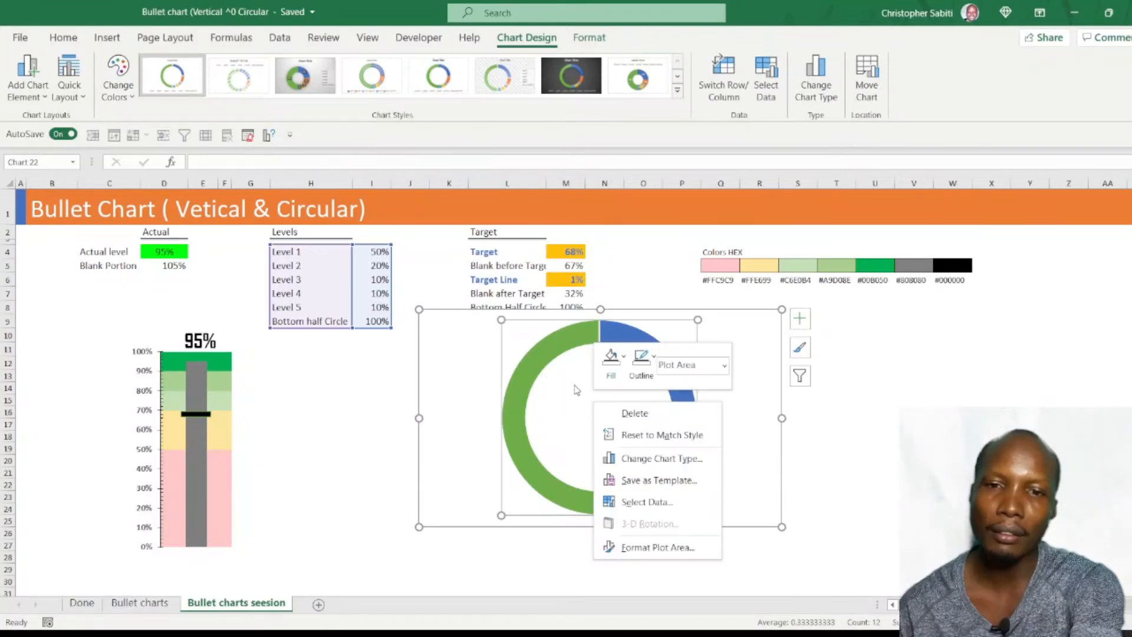
key(Escape)
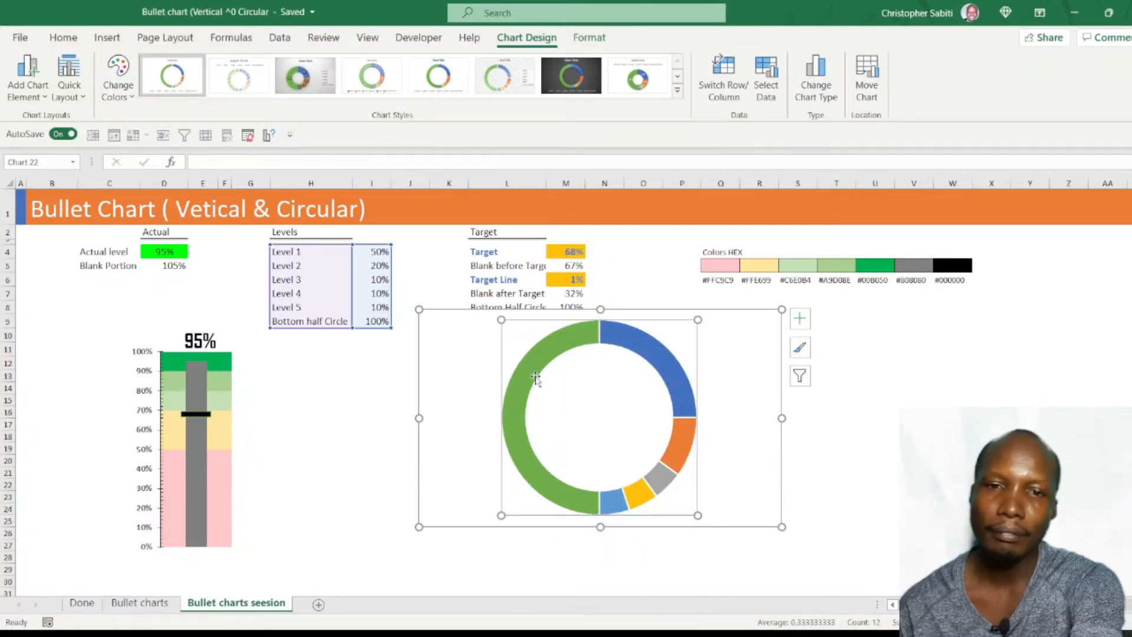
Step: Set the doughnut series' angle of first slice to 270° and its doughnut hole size to 60%
click(525, 367)
right_click(525, 367)
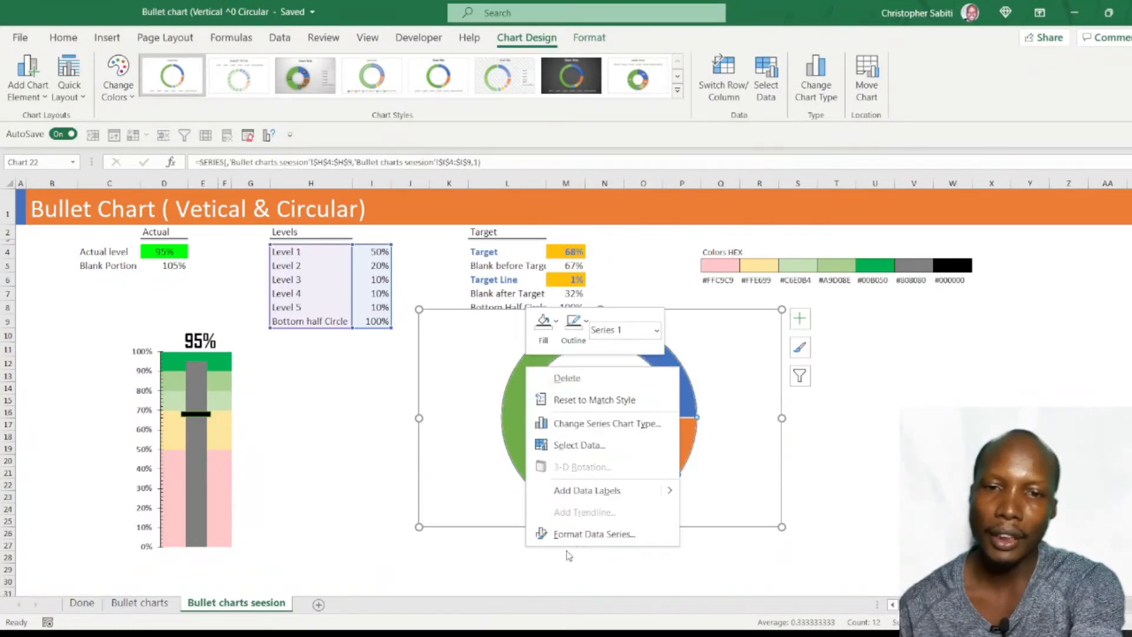
click(584, 538)
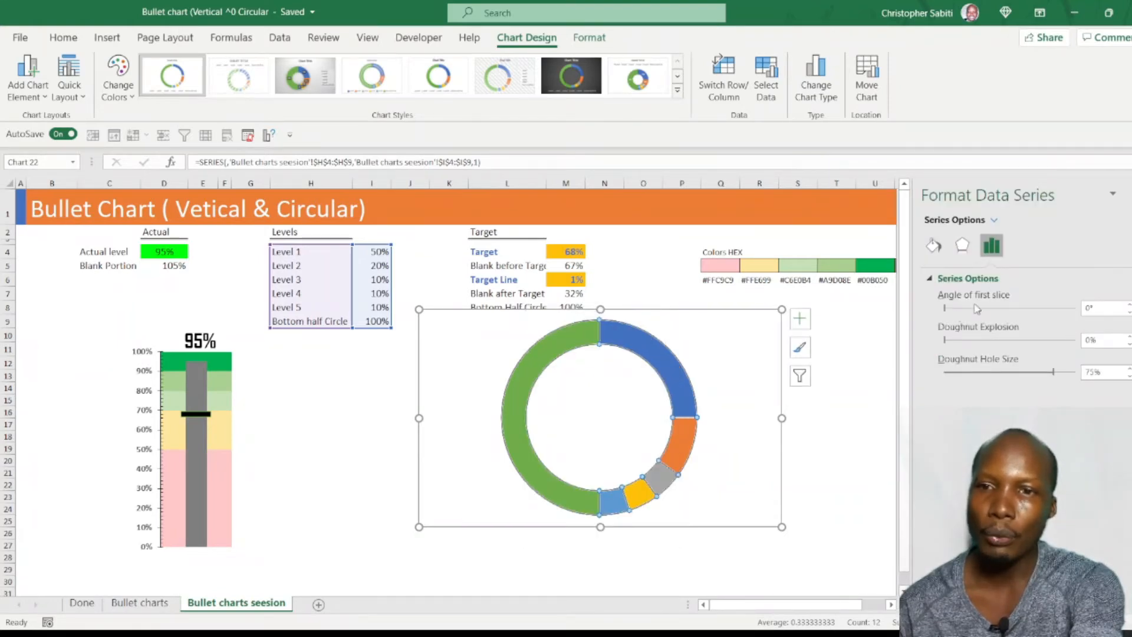
click(1095, 309)
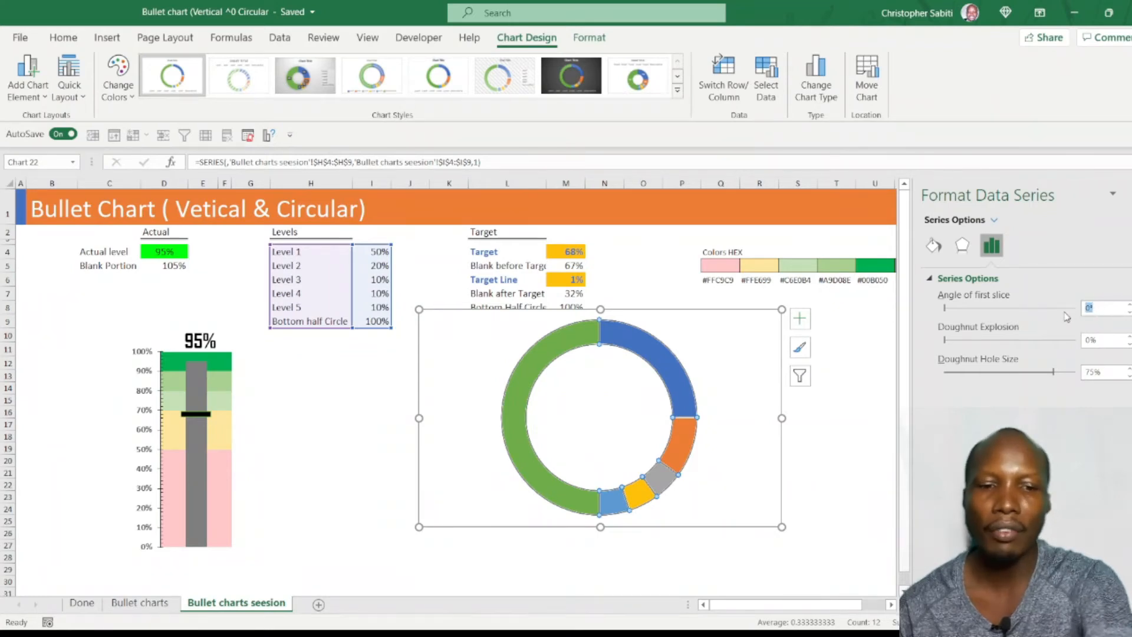
text(270)
key(Return)
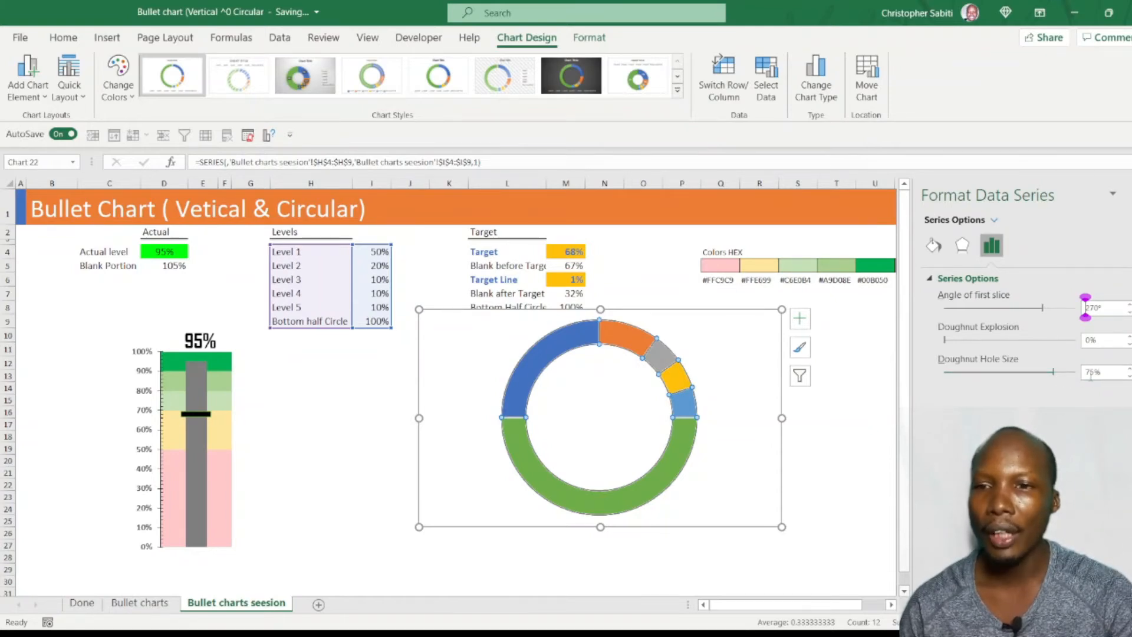
drag(1100, 371, 1072, 381)
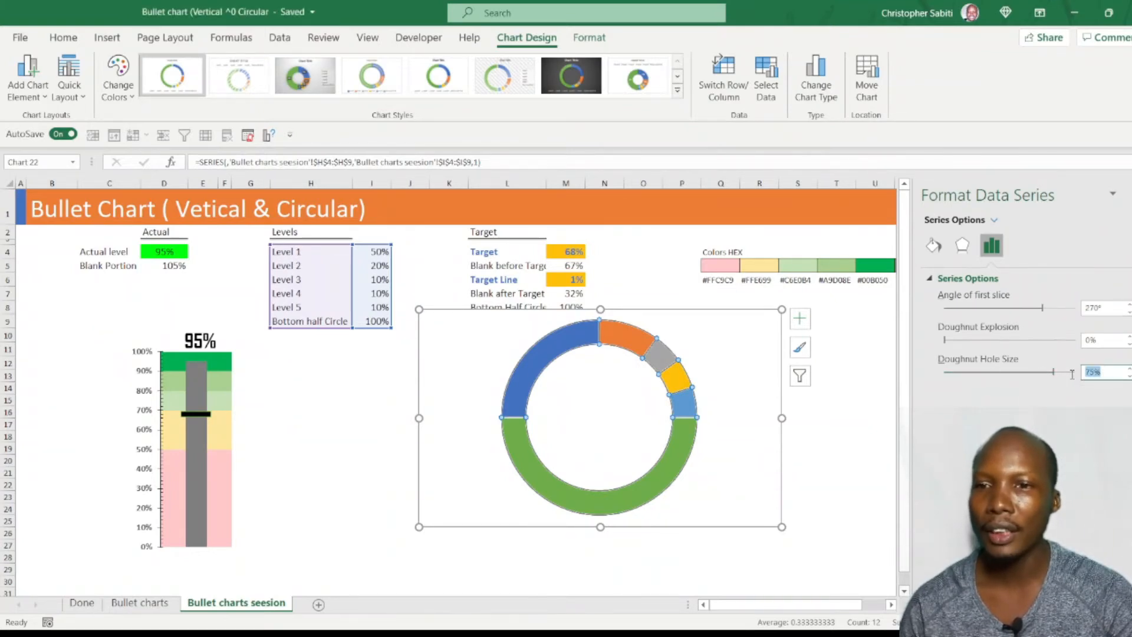
text(60)
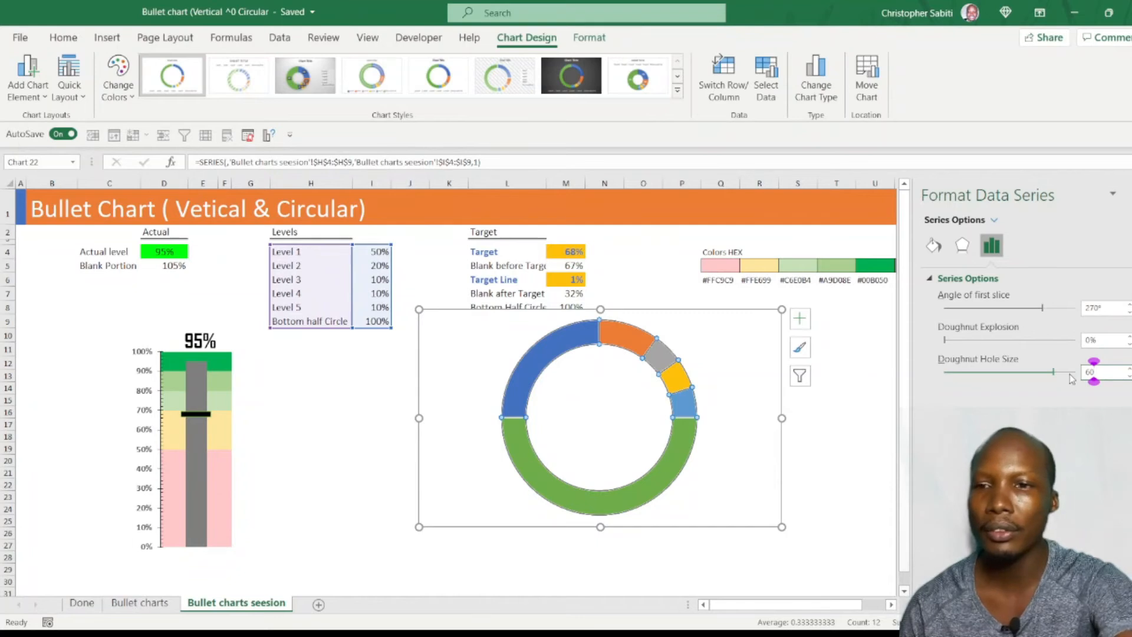
key(Return)
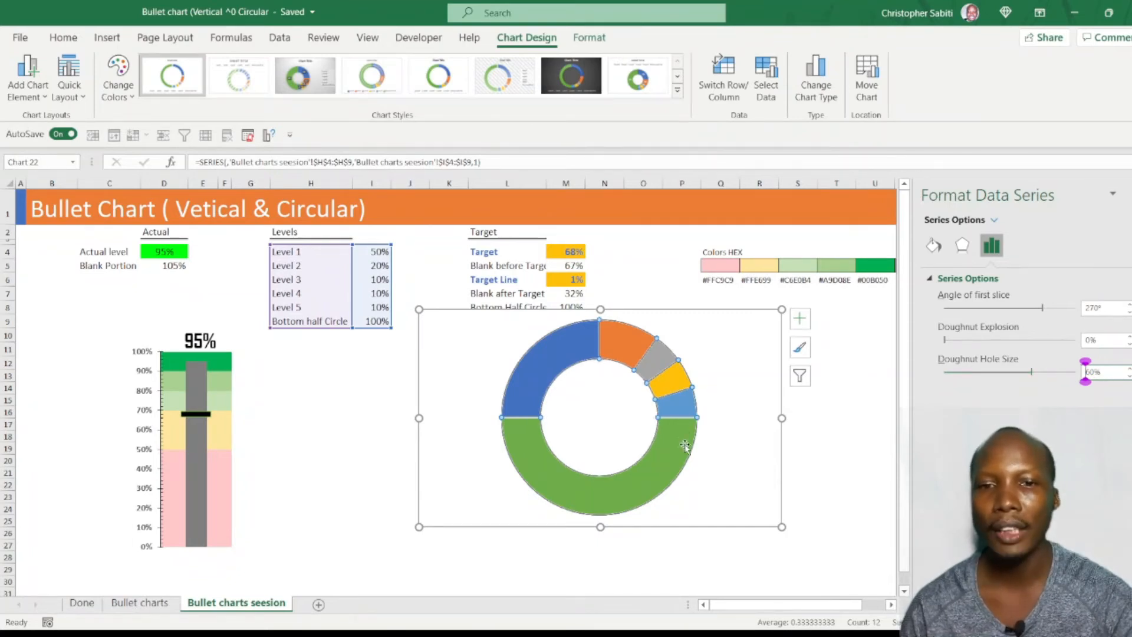
Step: Compare with the finished gauge on the Bullet charts sheet and set the doughnut's Bottom half Circle slice to no fill
click(682, 450)
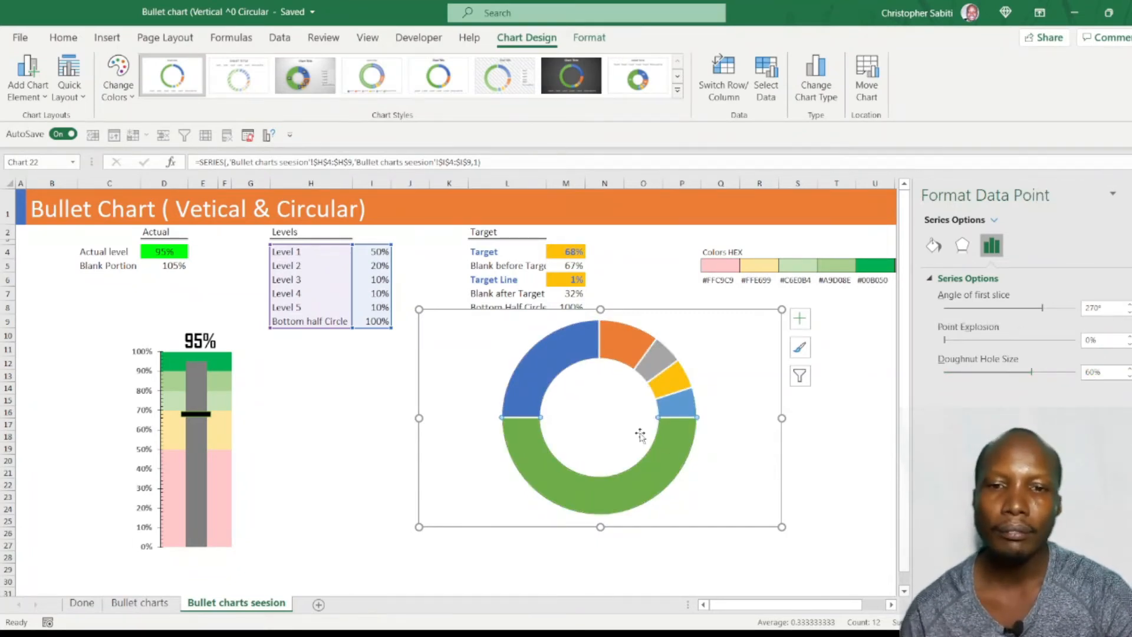
click(140, 603)
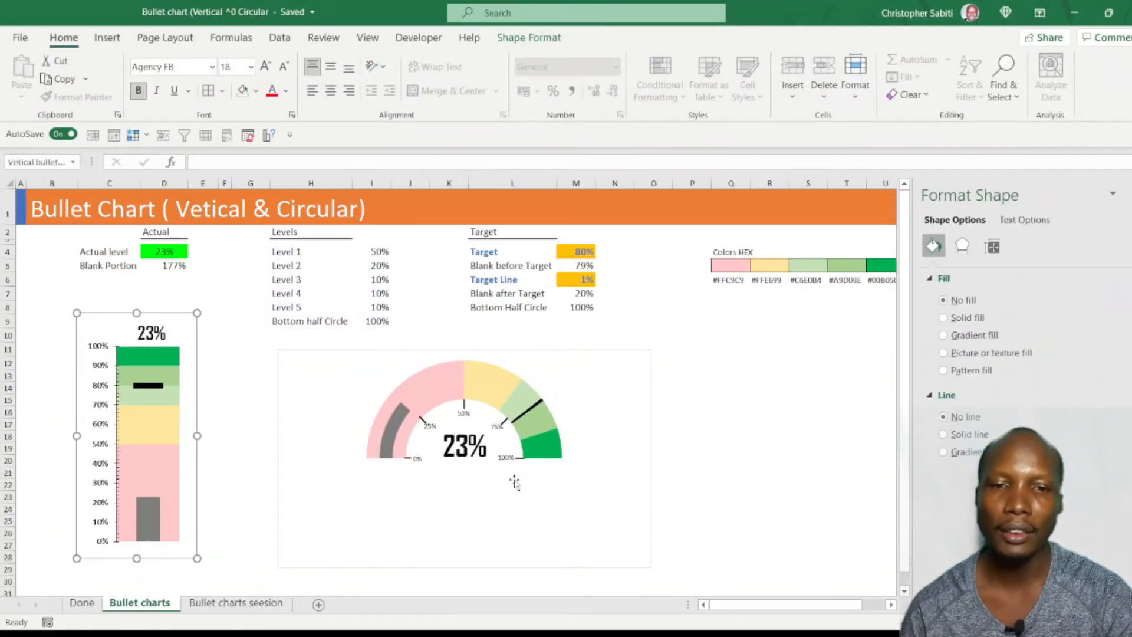
click(236, 602)
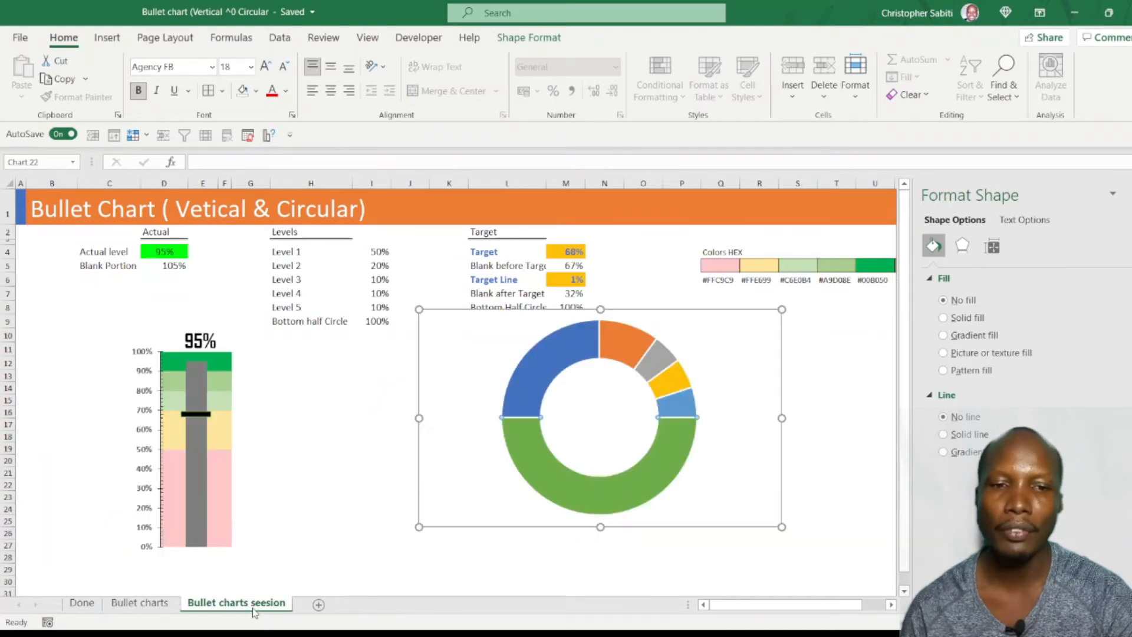
click(576, 472)
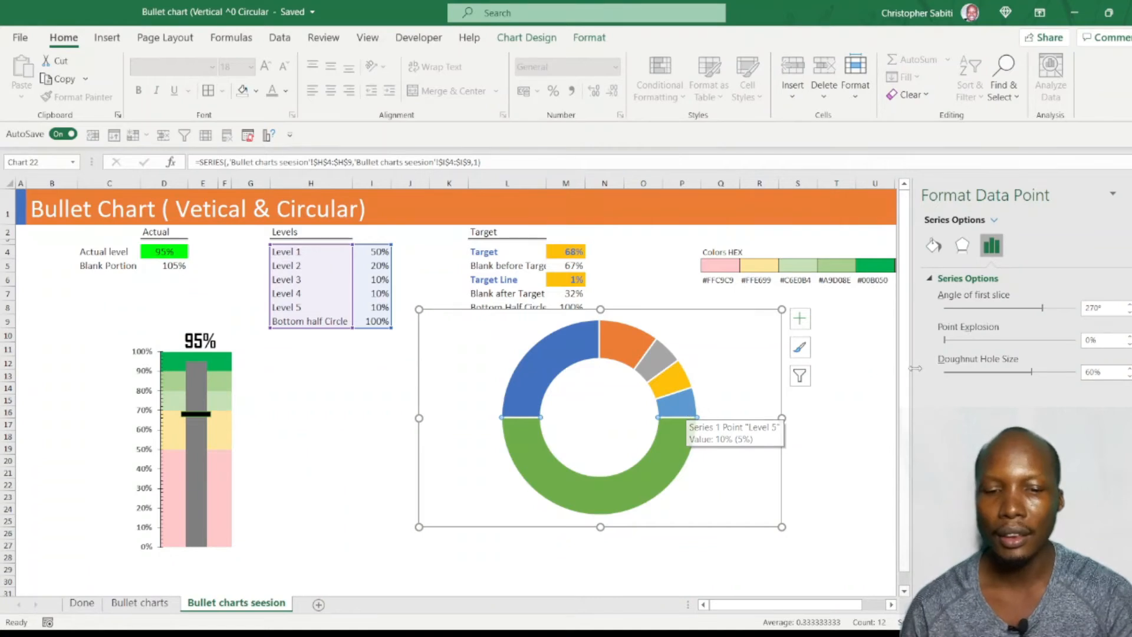
click(943, 252)
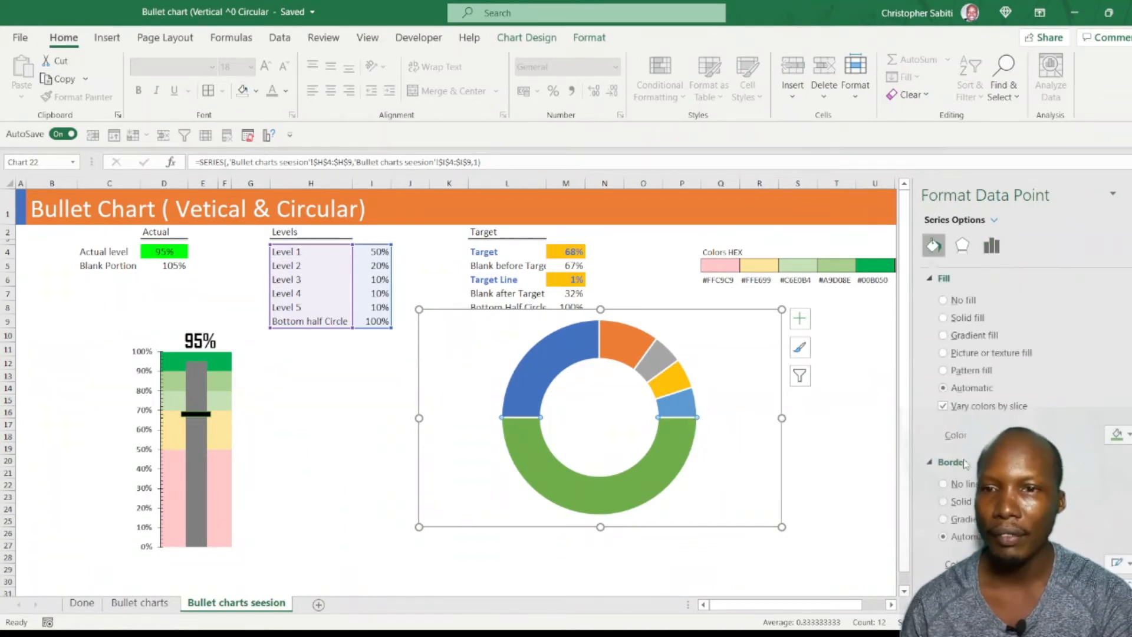
click(956, 301)
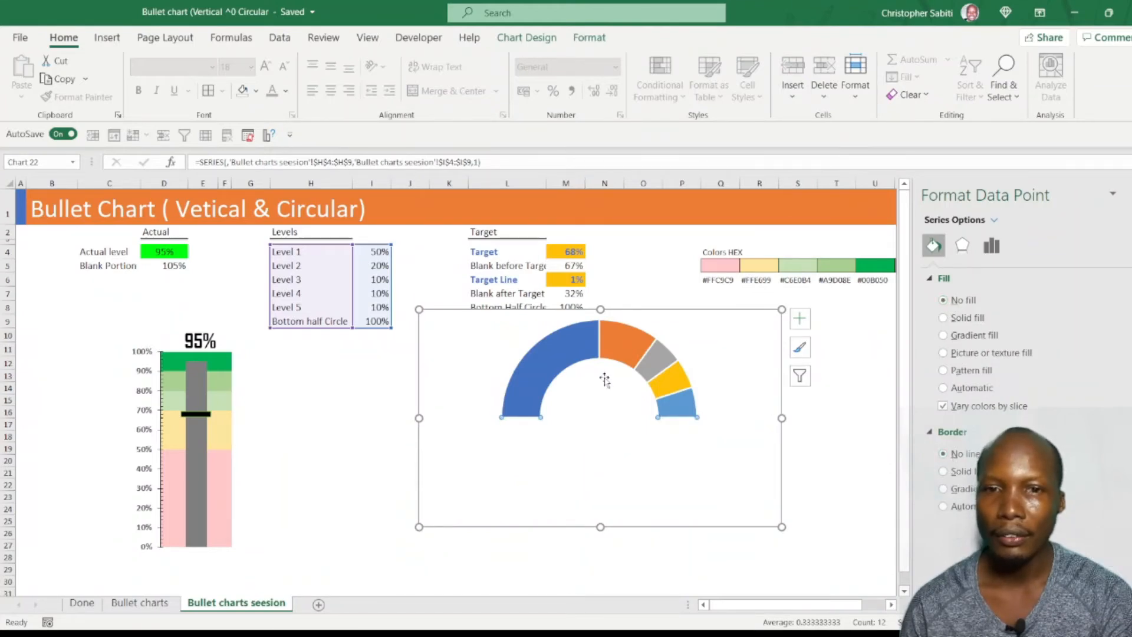
Step: Fill the Level 1 slice with solid light pink and the Level 2 slice with light gold, giving Level 2 no border line
click(572, 356)
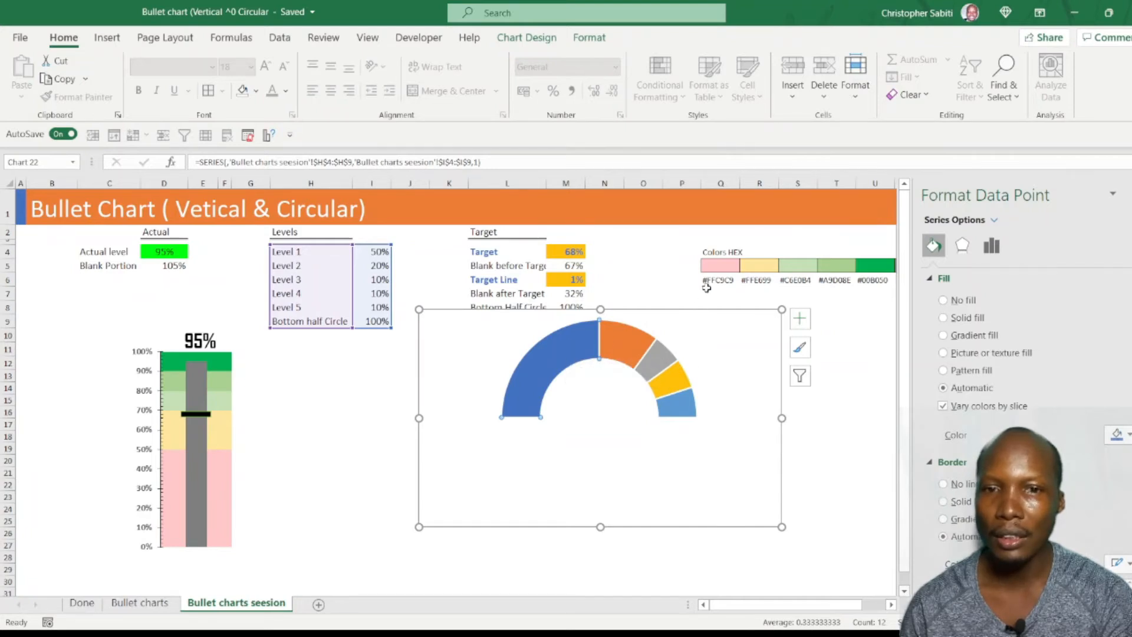
click(943, 318)
click(1119, 434)
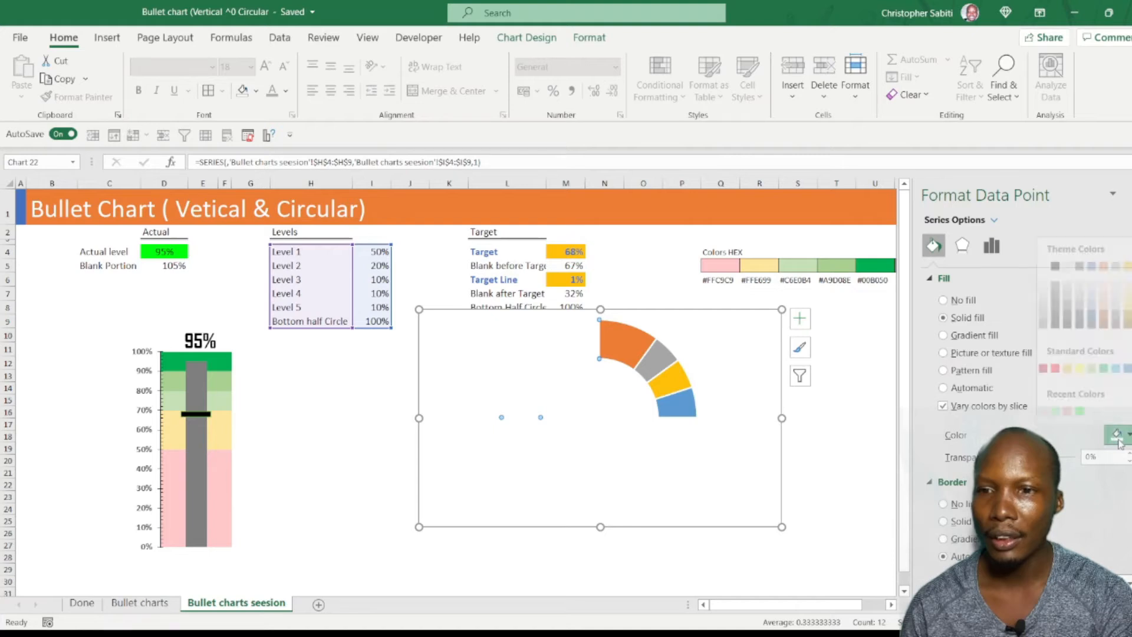
click(1043, 395)
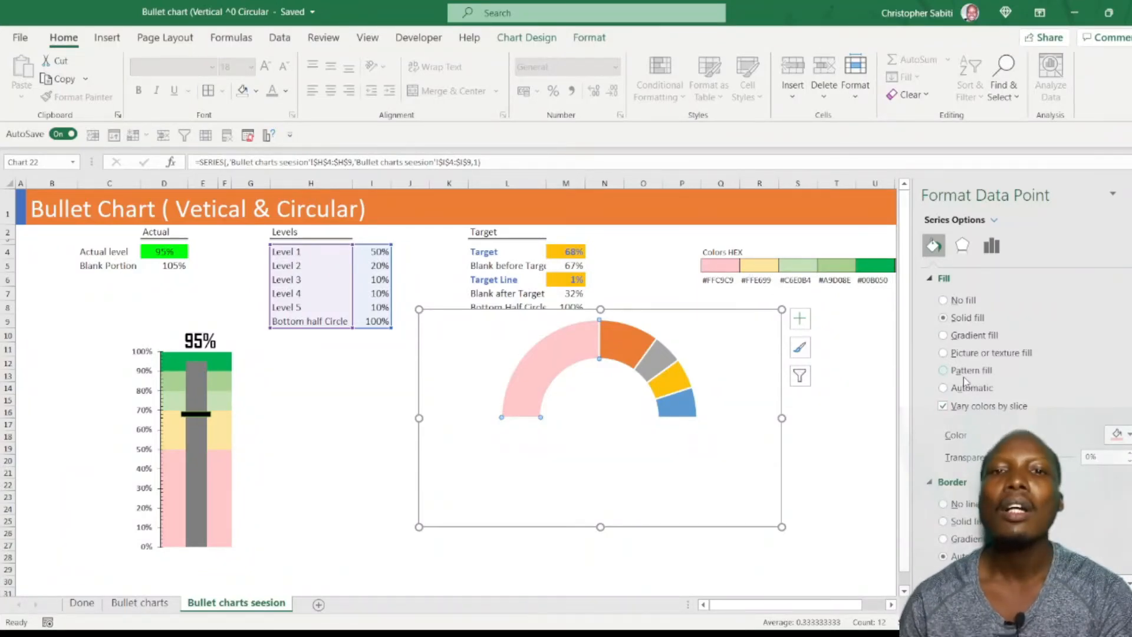
click(610, 352)
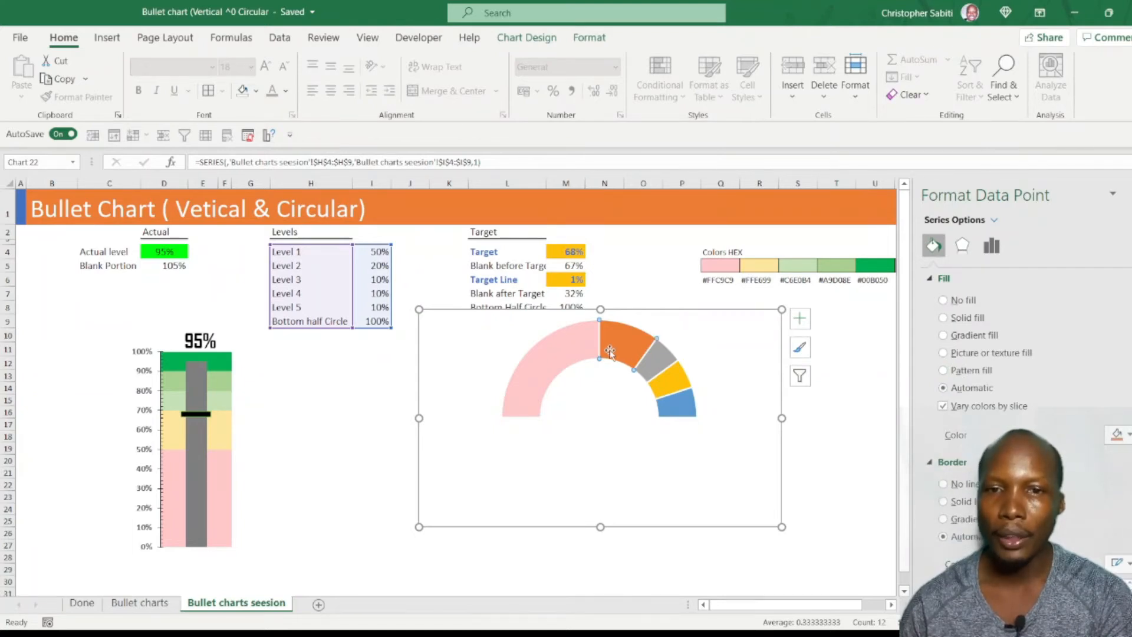
click(1124, 437)
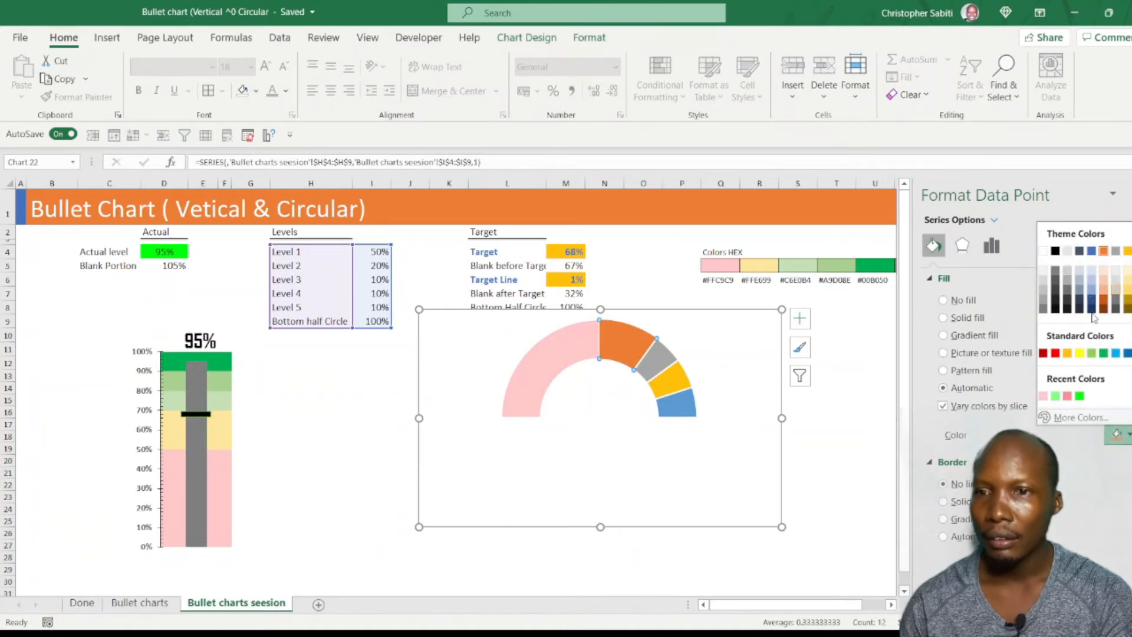
click(1129, 284)
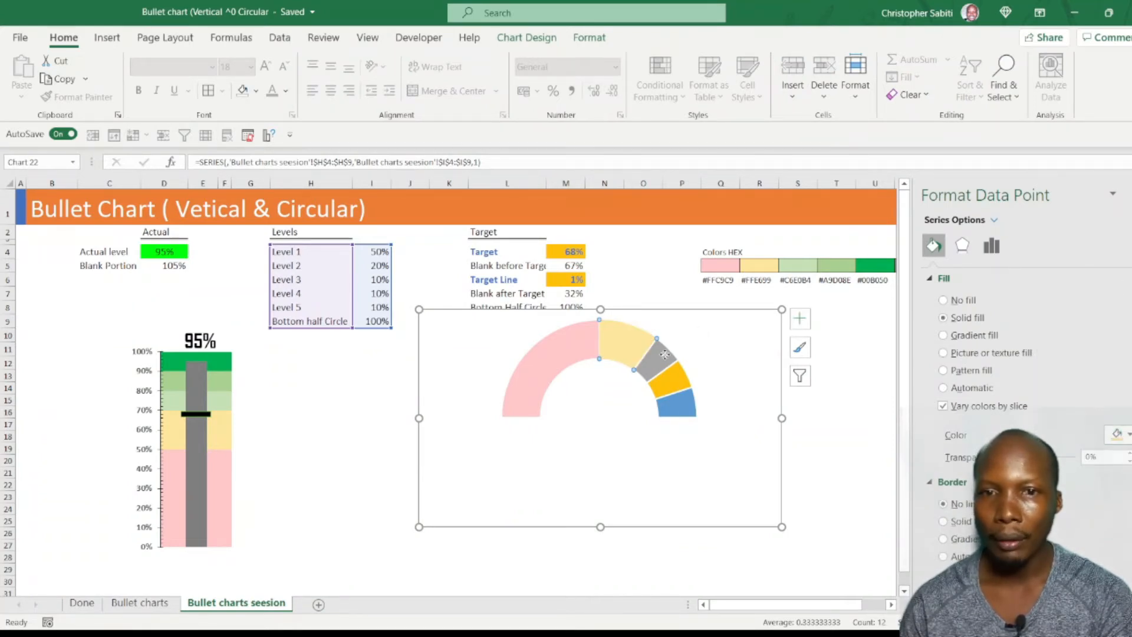
Step: Give the Level 3 slice a solid light green fill and no border line
click(665, 354)
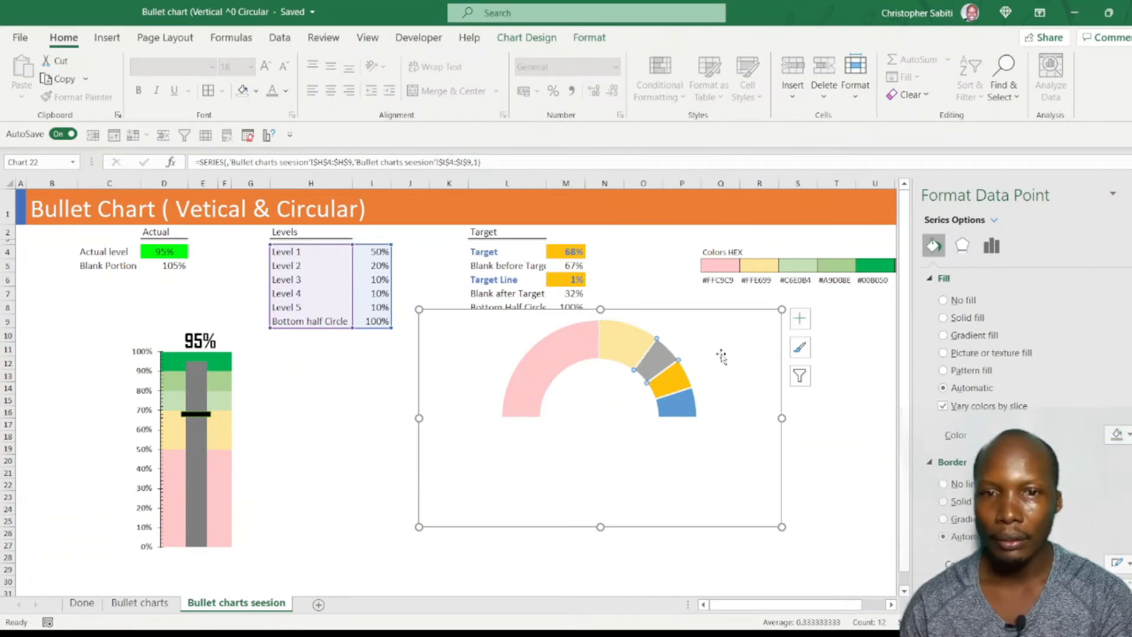
click(967, 319)
click(1118, 436)
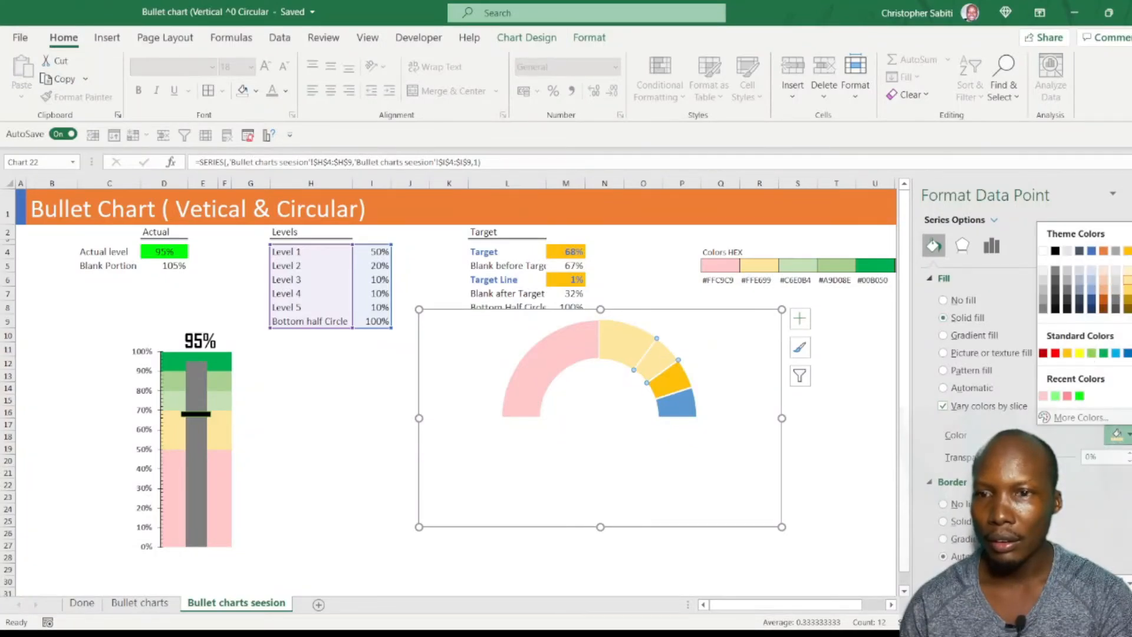
click(1056, 395)
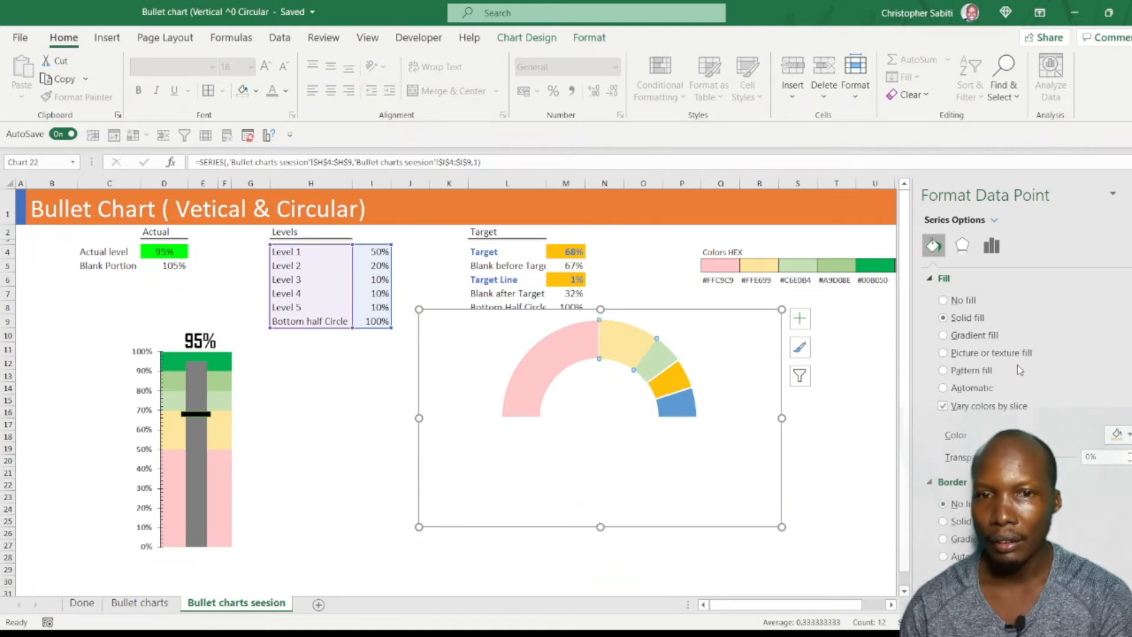
Step: Fill the Level 4 slice with medium light green and the Level 5 slice with standard green, both without a border line
click(689, 380)
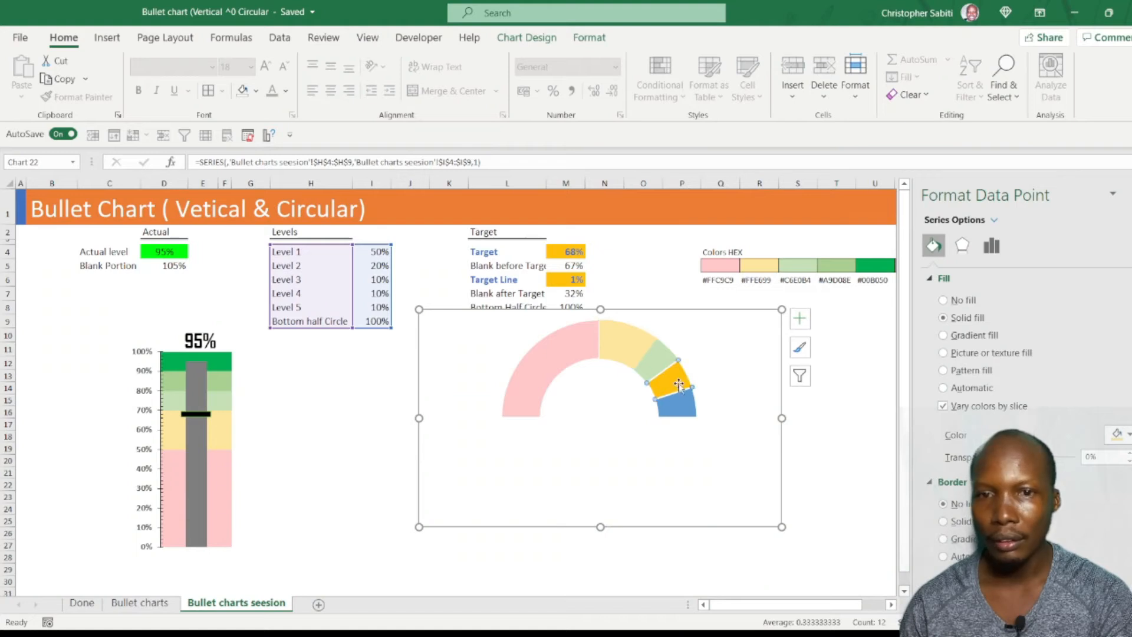
click(1129, 437)
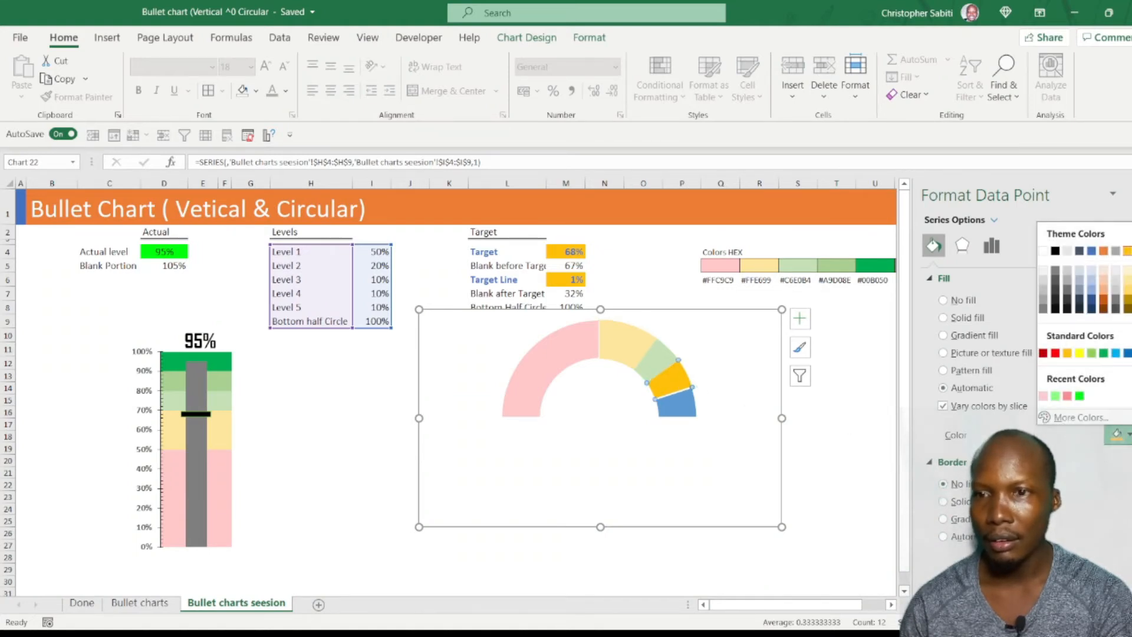
click(1056, 396)
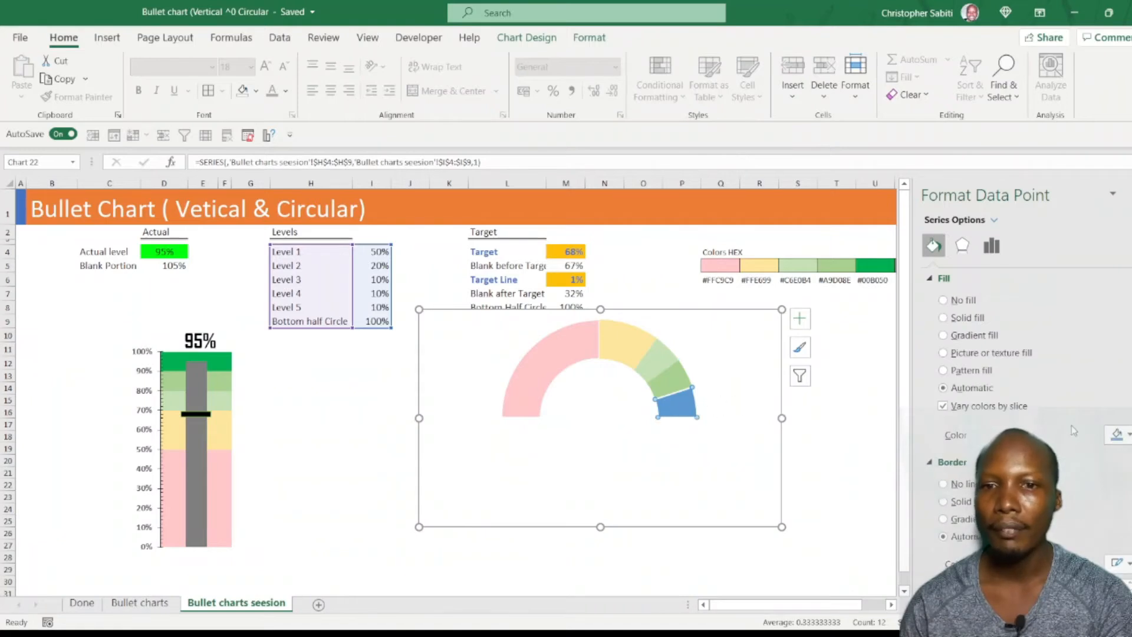
click(1121, 435)
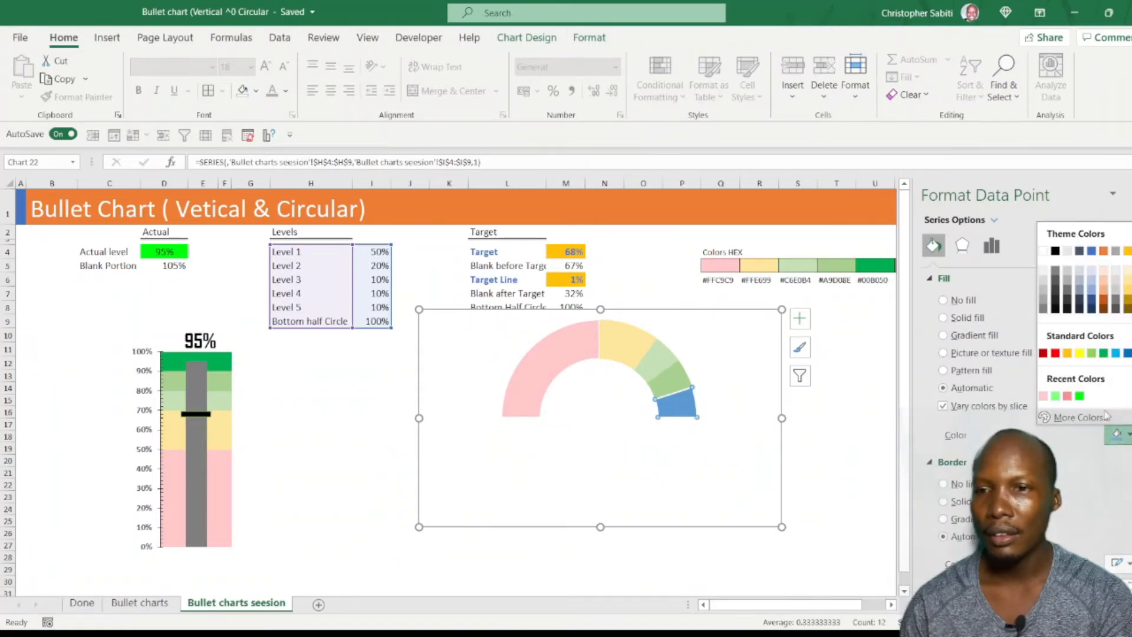
click(1103, 353)
click(959, 506)
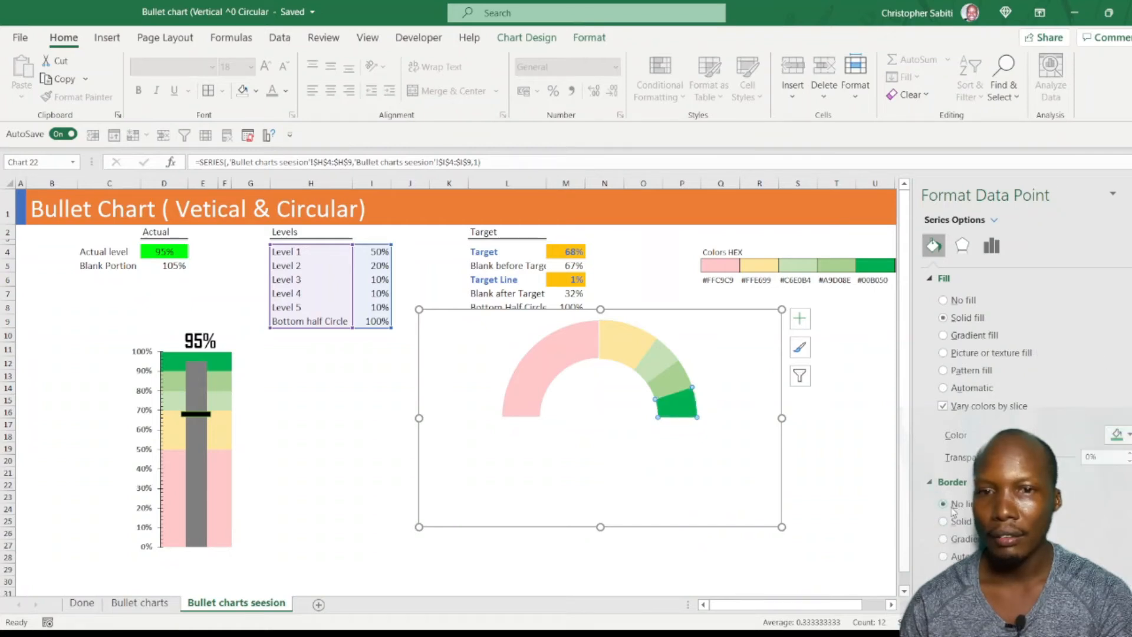
Step: Remove the border line from the doughnut's Level 1 slice and move the gauge chart down, clear of the Target table
click(861, 447)
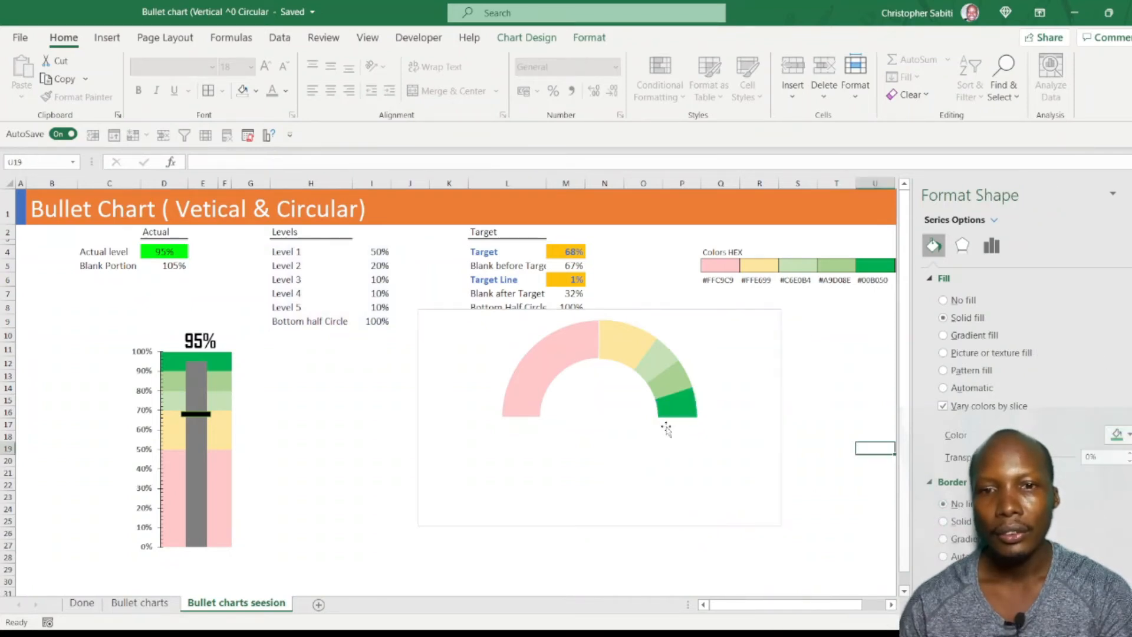
click(601, 349)
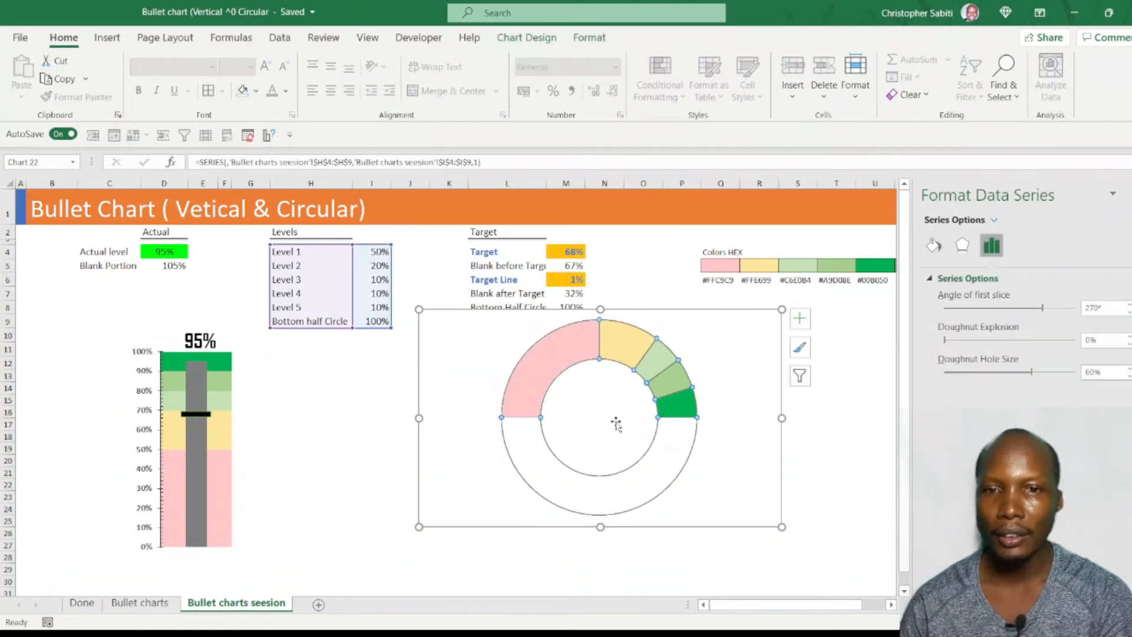
click(554, 360)
click(932, 245)
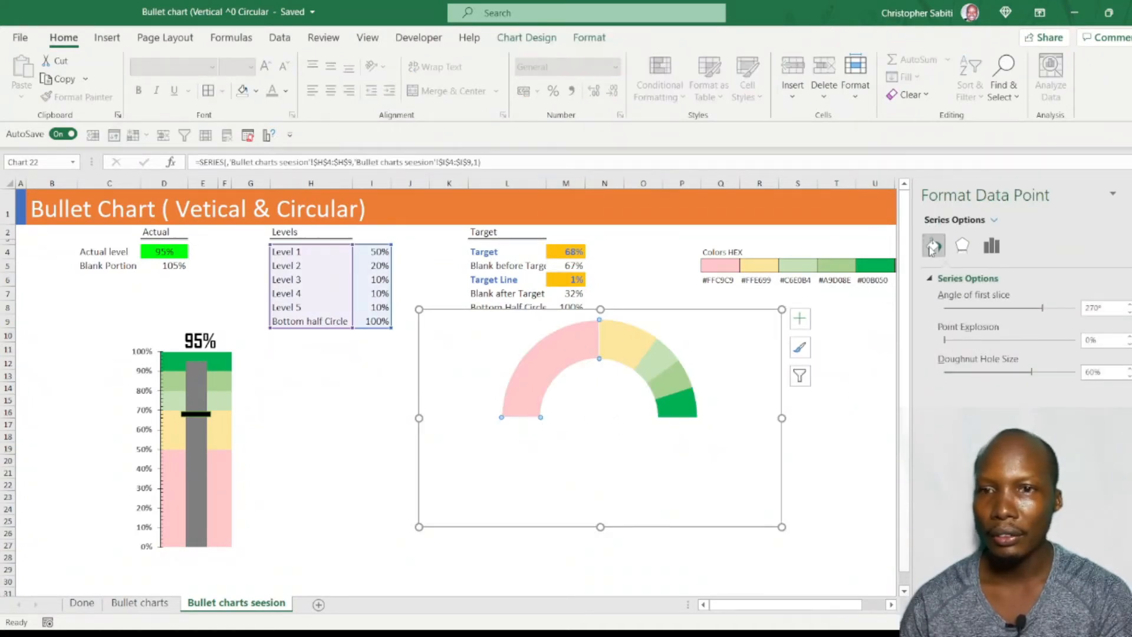
click(944, 505)
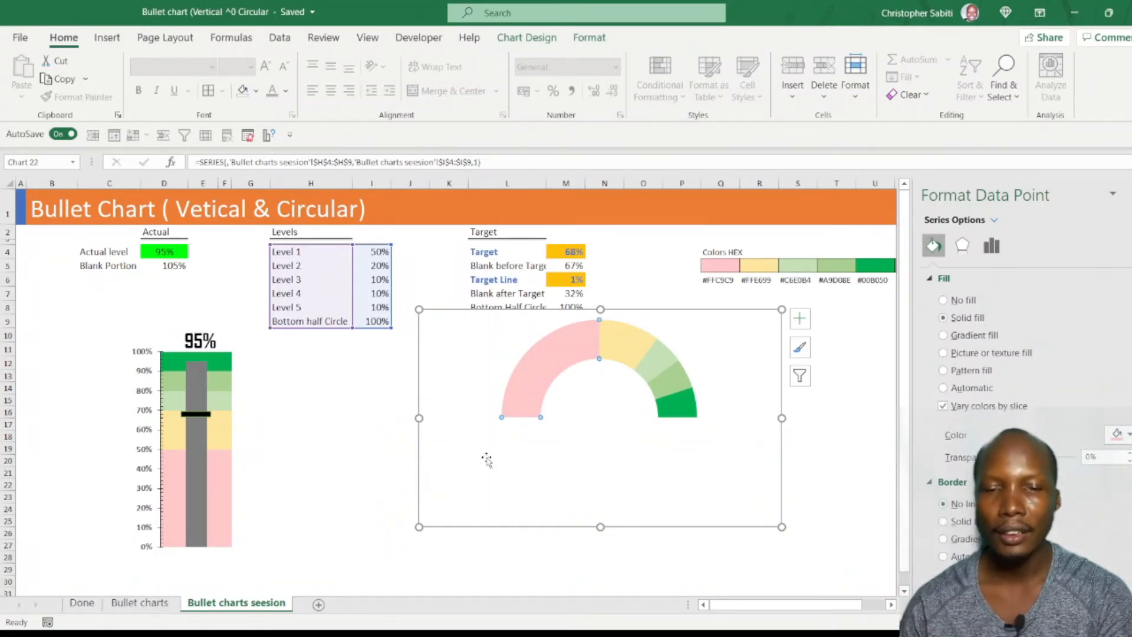
click(850, 428)
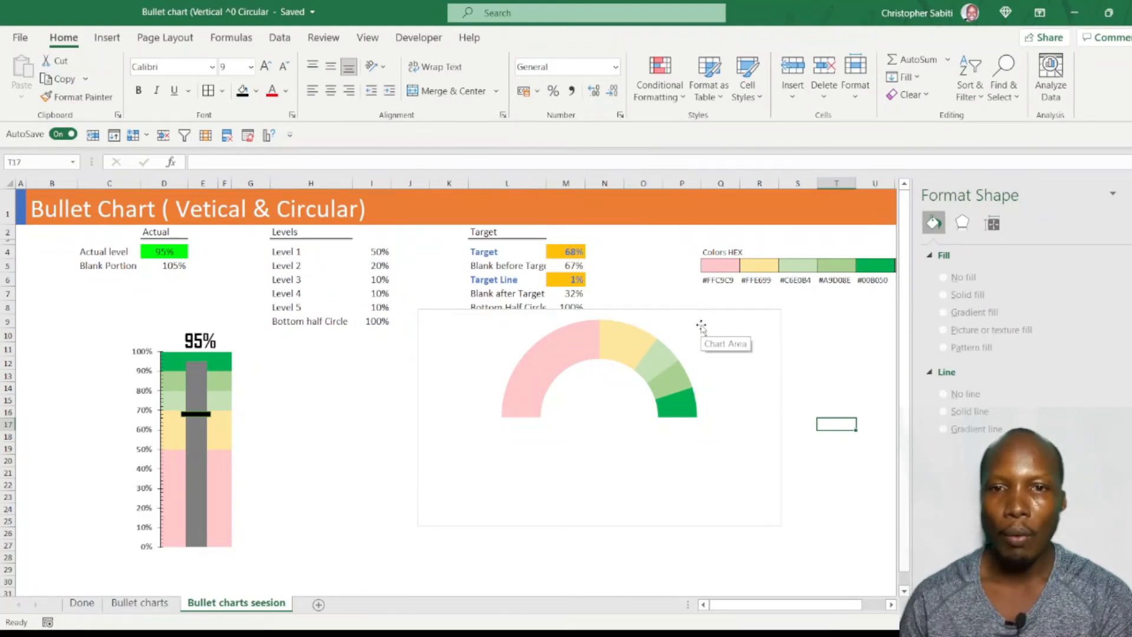
drag(702, 328, 710, 340)
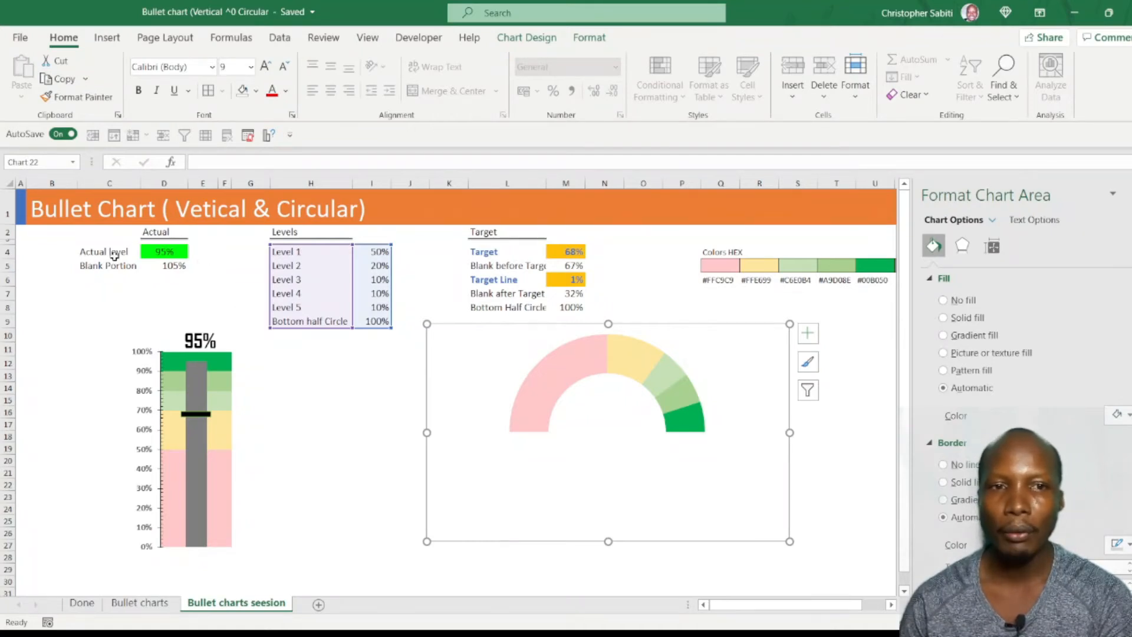
Step: Examine the Actual and Target source tables, including the blank portions, the target line and the bottom half circle rows
drag(114, 255, 170, 281)
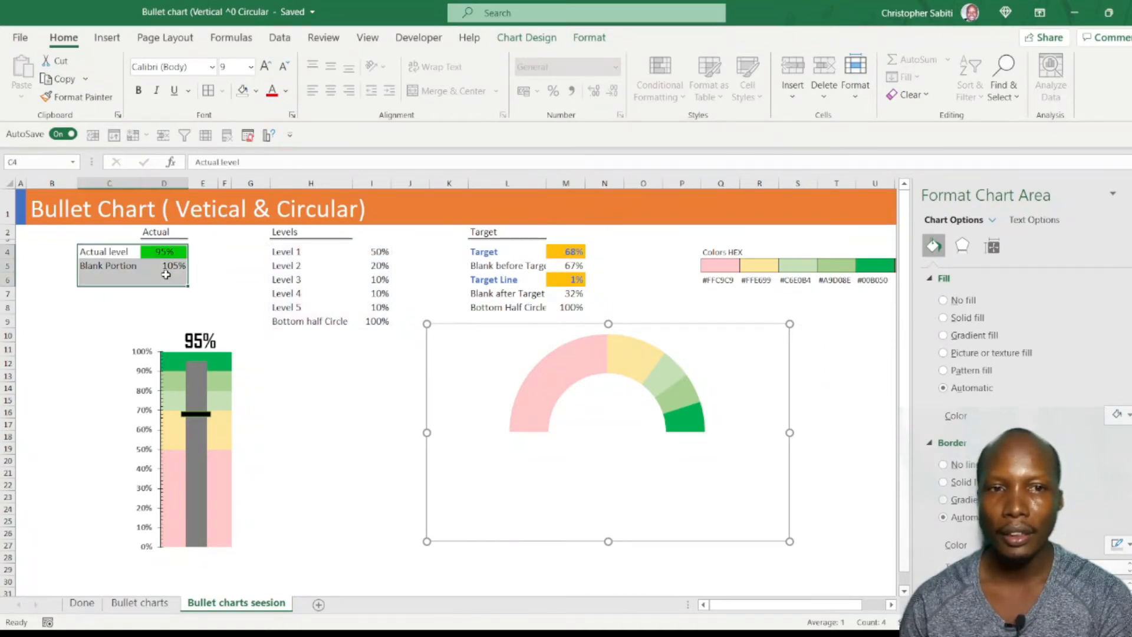
click(197, 253)
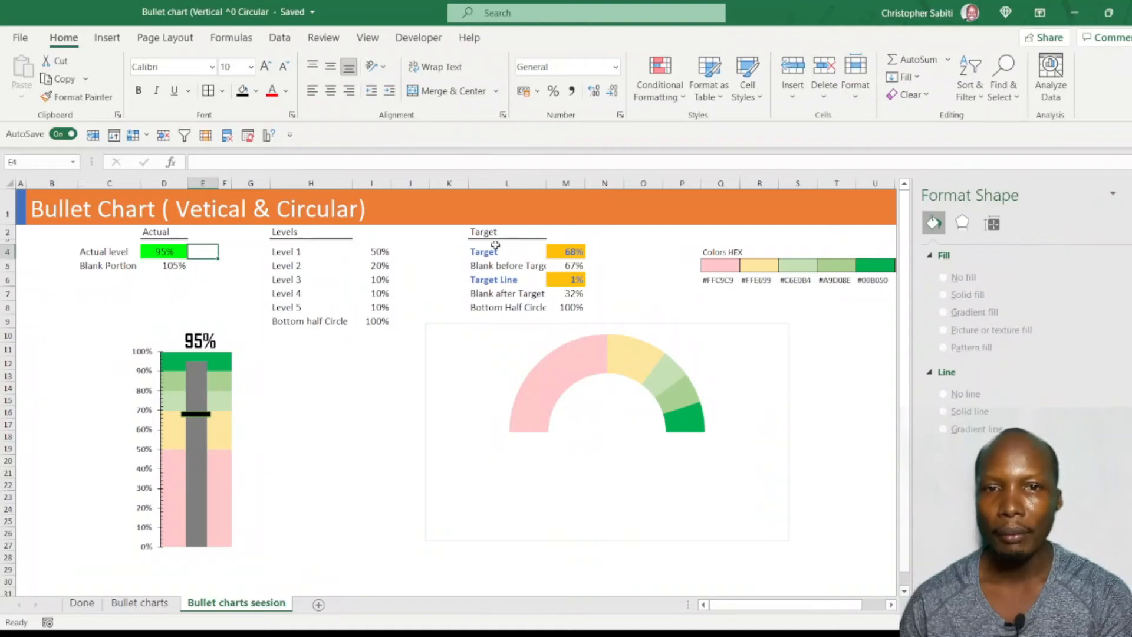
drag(495, 245, 564, 308)
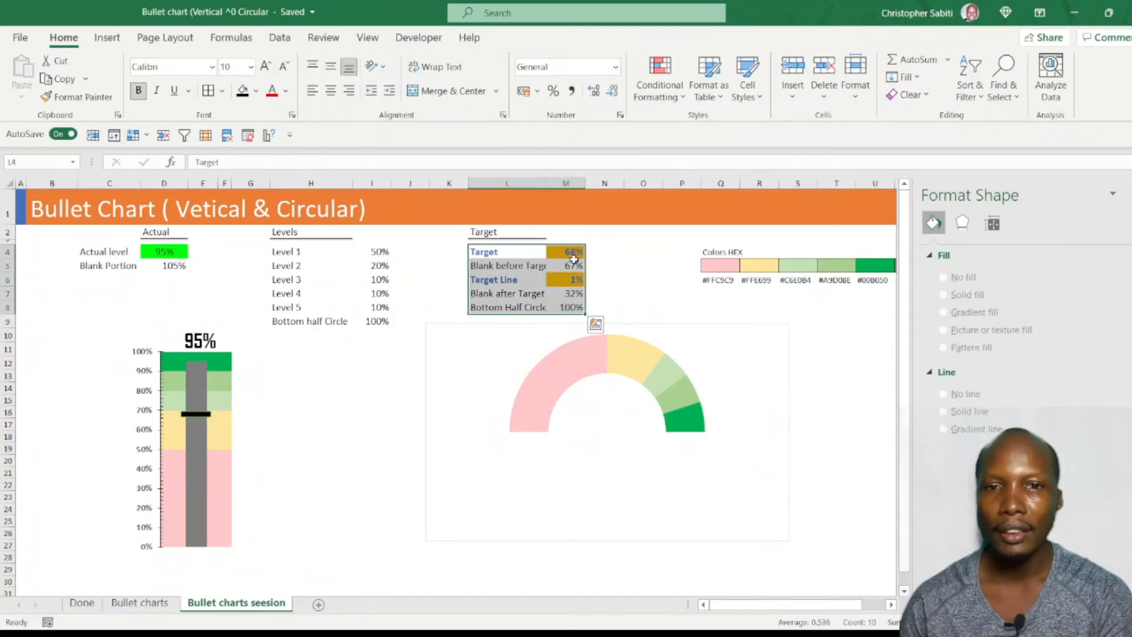
click(504, 252)
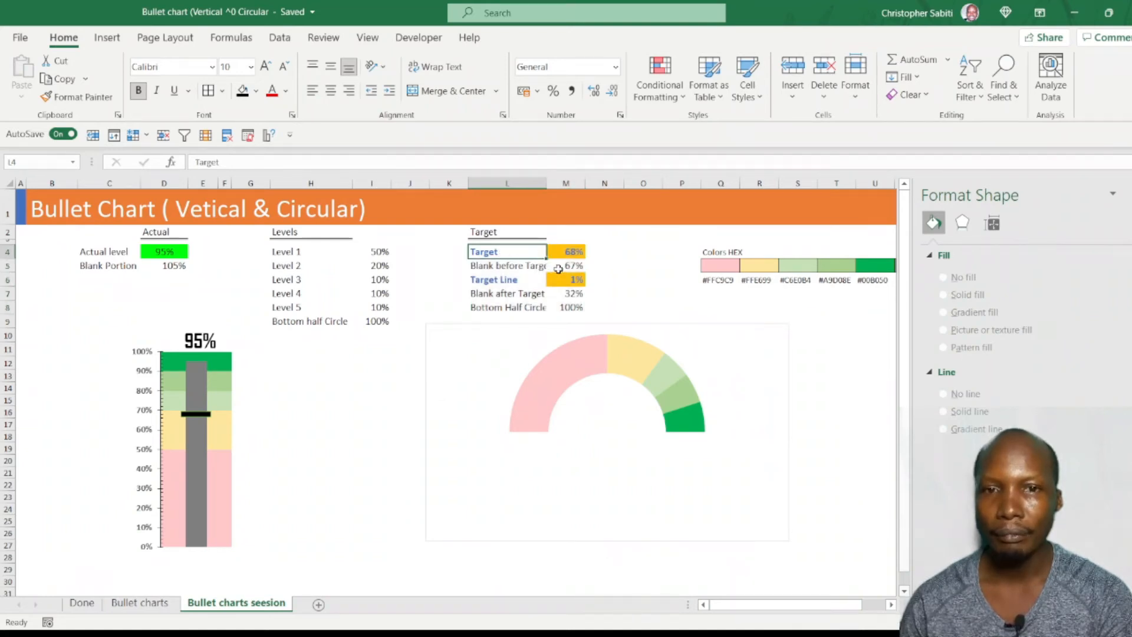
drag(525, 266, 573, 268)
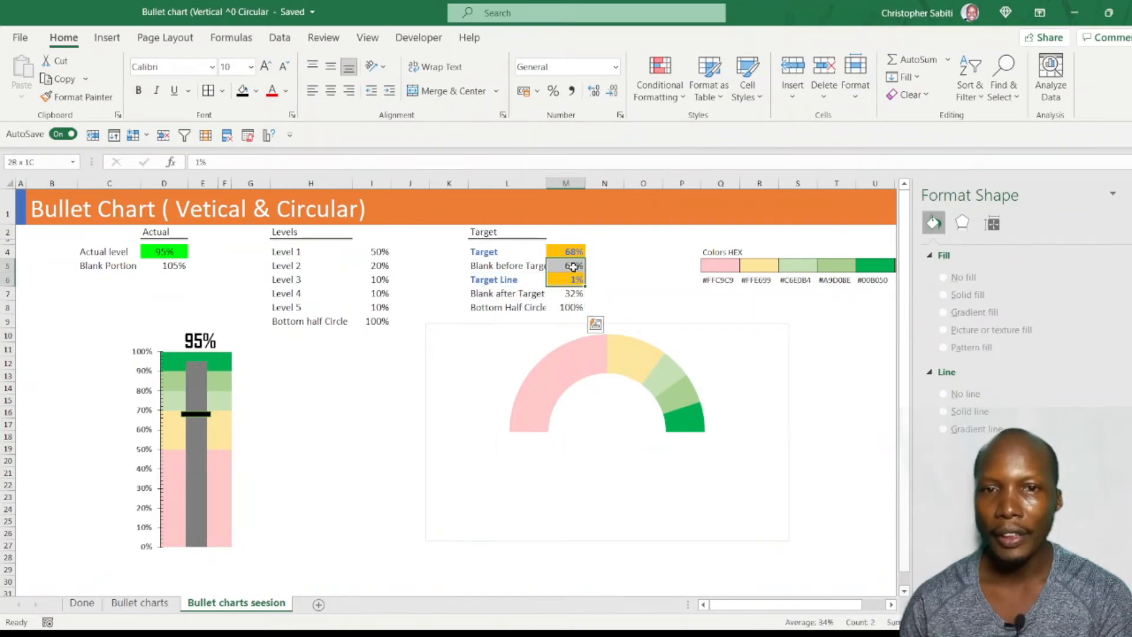
click(511, 266)
click(522, 281)
drag(575, 280, 571, 307)
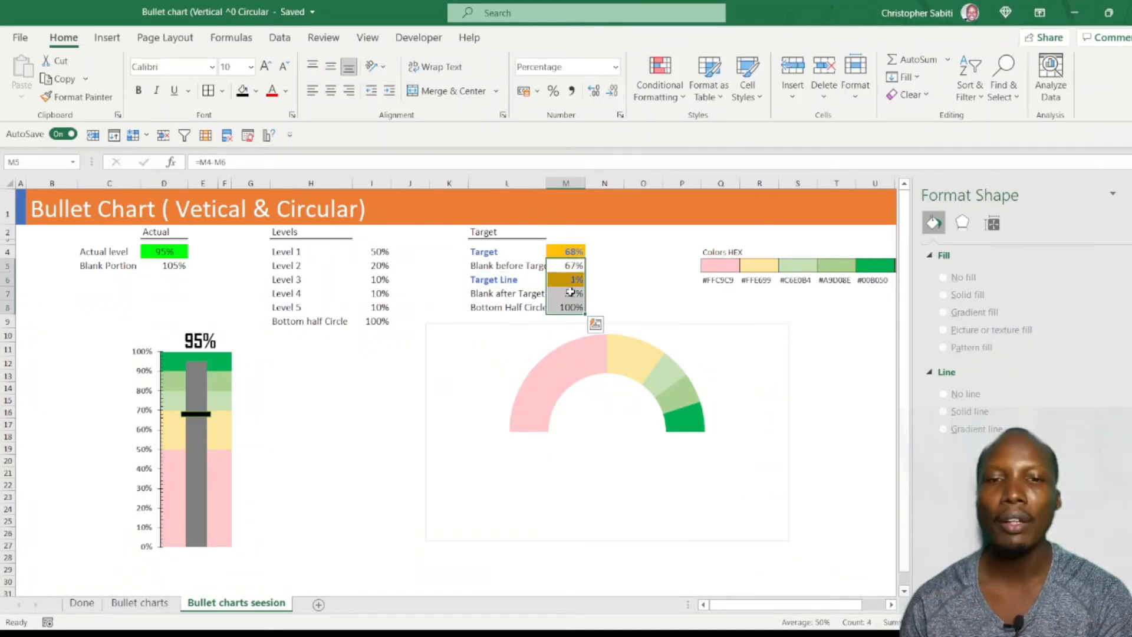
Step: Insert a doughnut chart from the Target table range L5:M8, from Blank before Target to Bottom Half Circle
drag(541, 267, 572, 308)
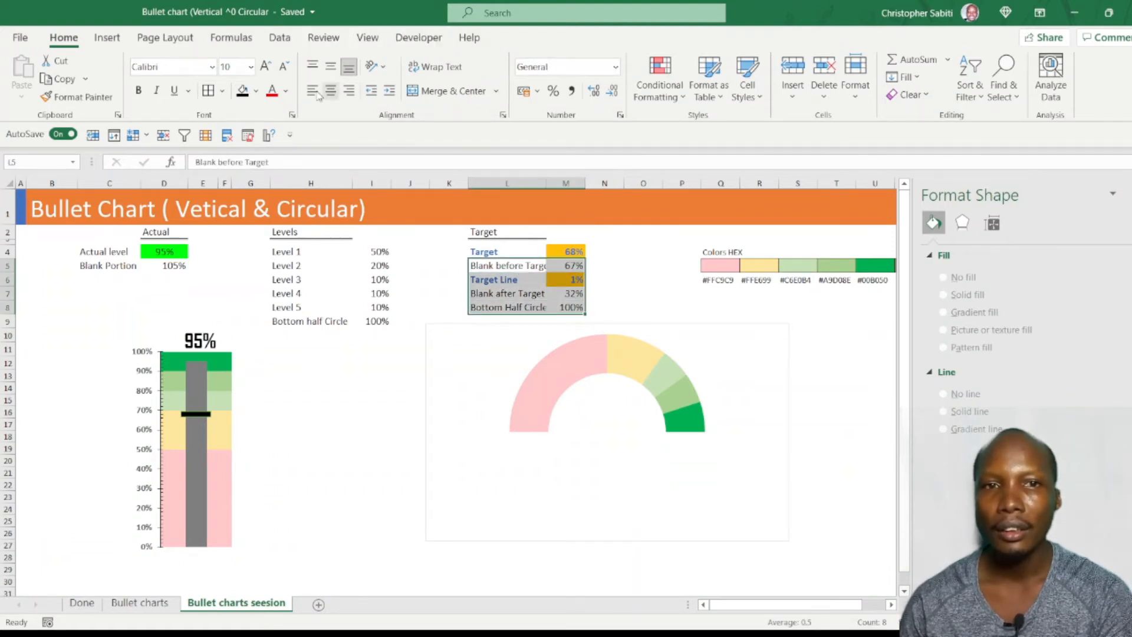
click(268, 135)
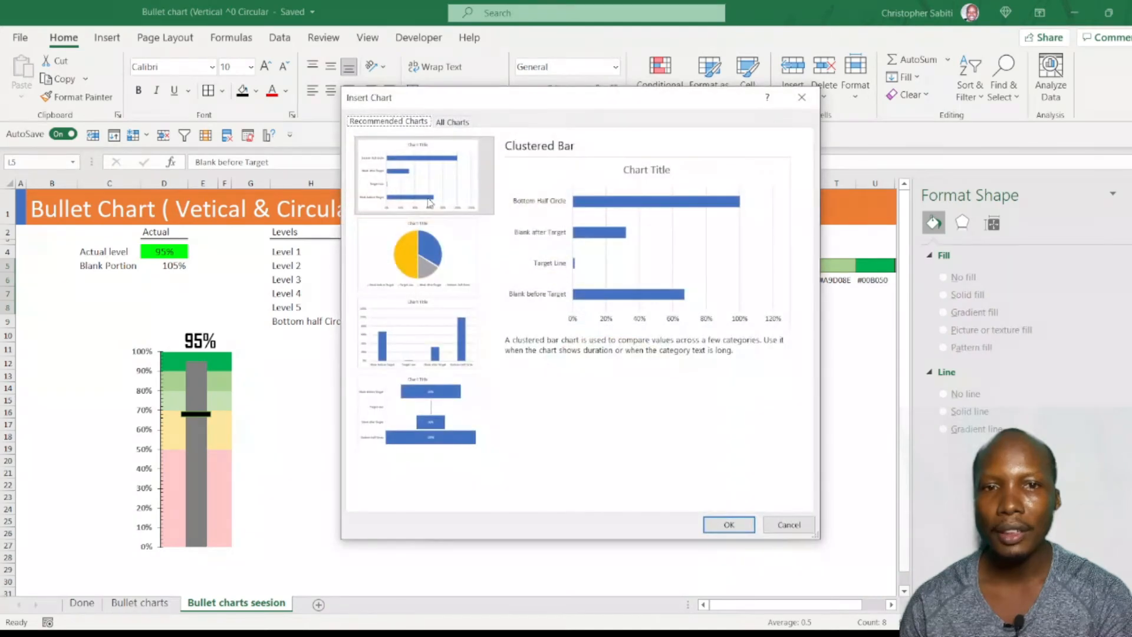
click(452, 122)
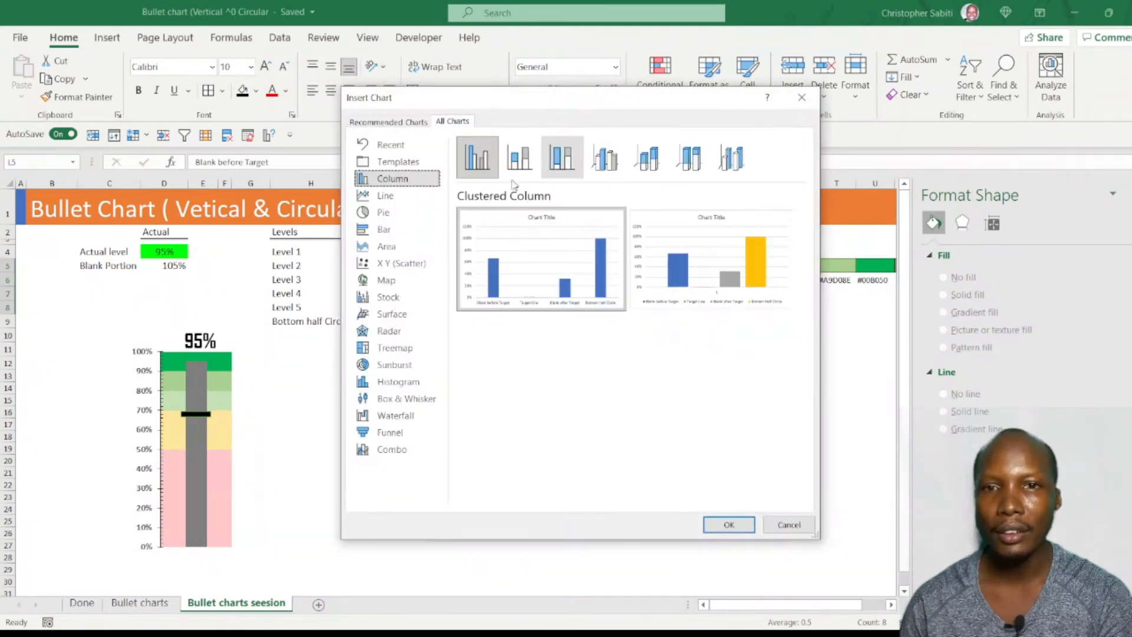
click(383, 213)
click(646, 160)
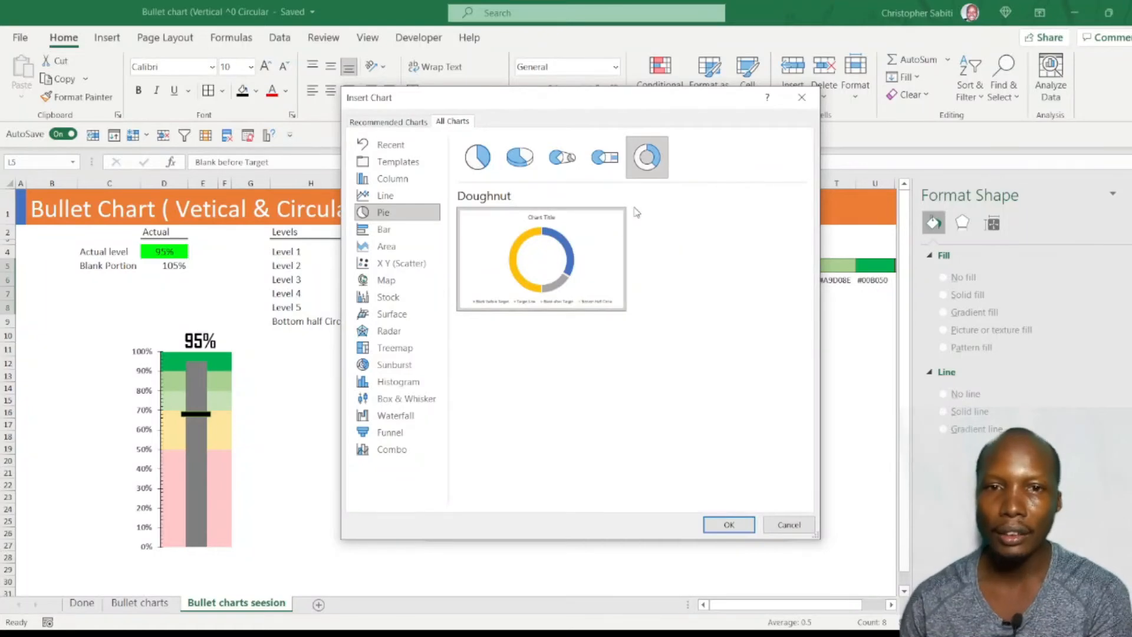
click(729, 525)
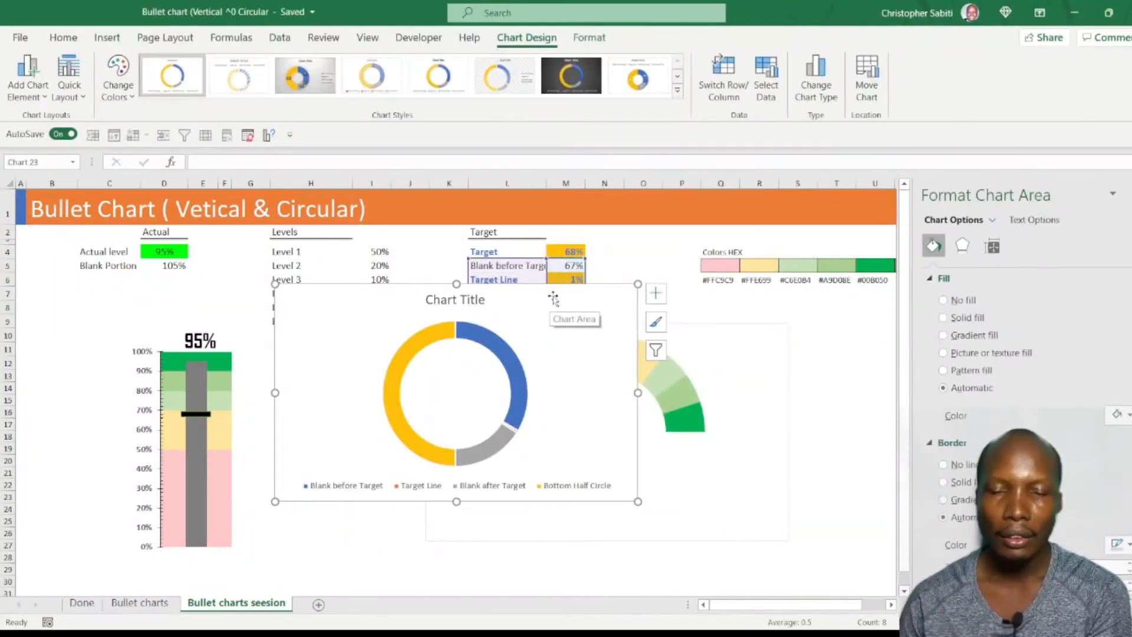
Step: Move the new target doughnut chart away from the level gauge and delete its legend and title
drag(550, 302, 384, 299)
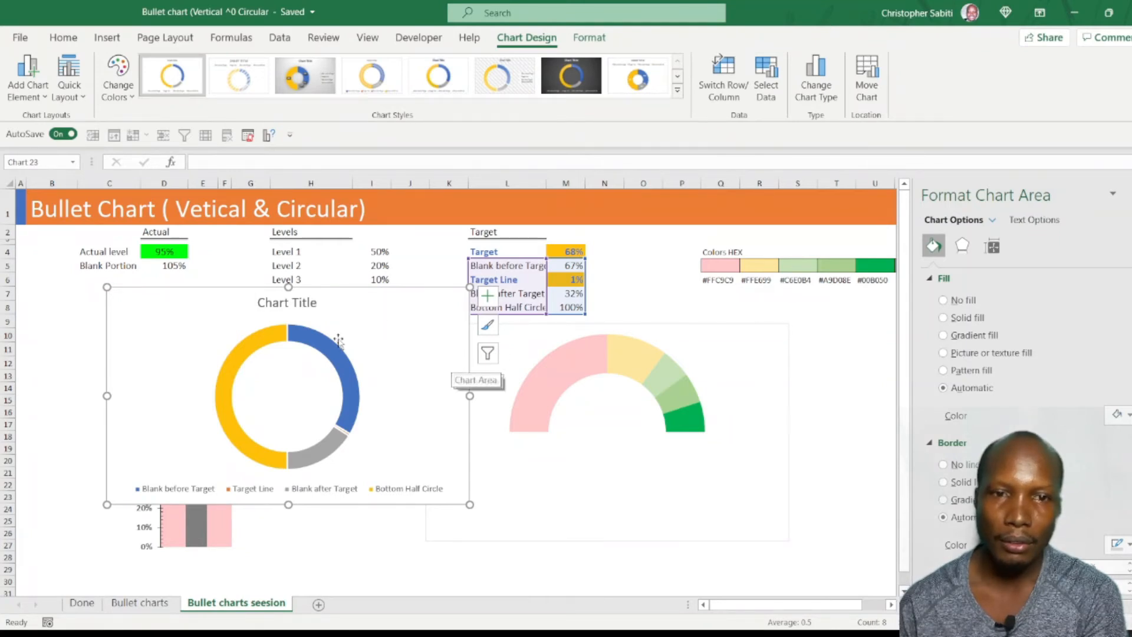
click(331, 491)
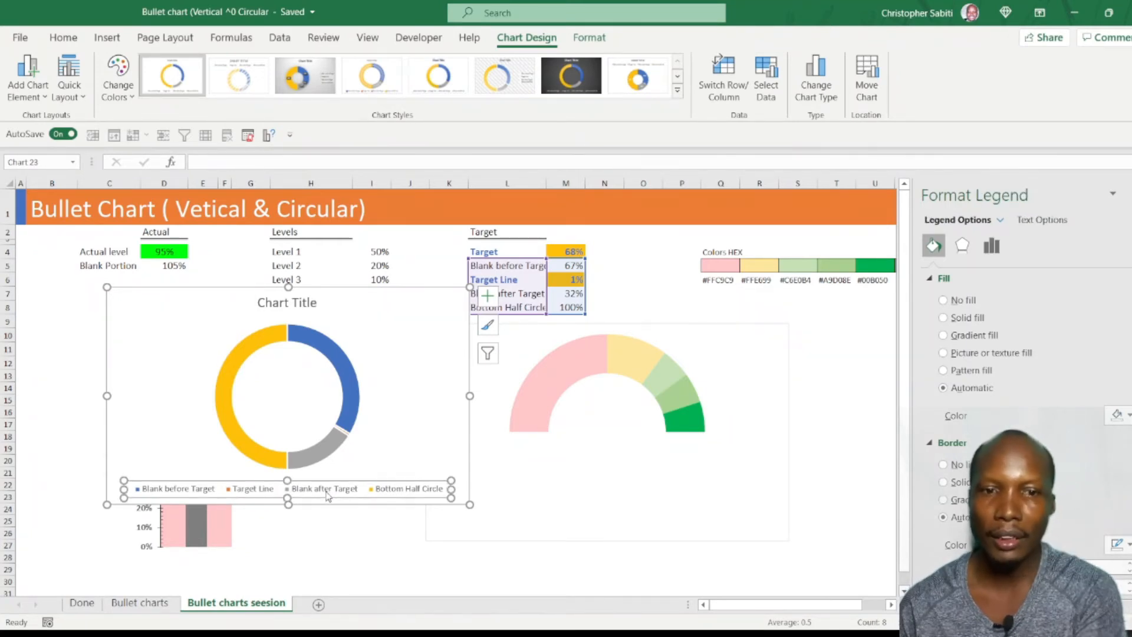
key(Delete)
click(305, 304)
key(Delete)
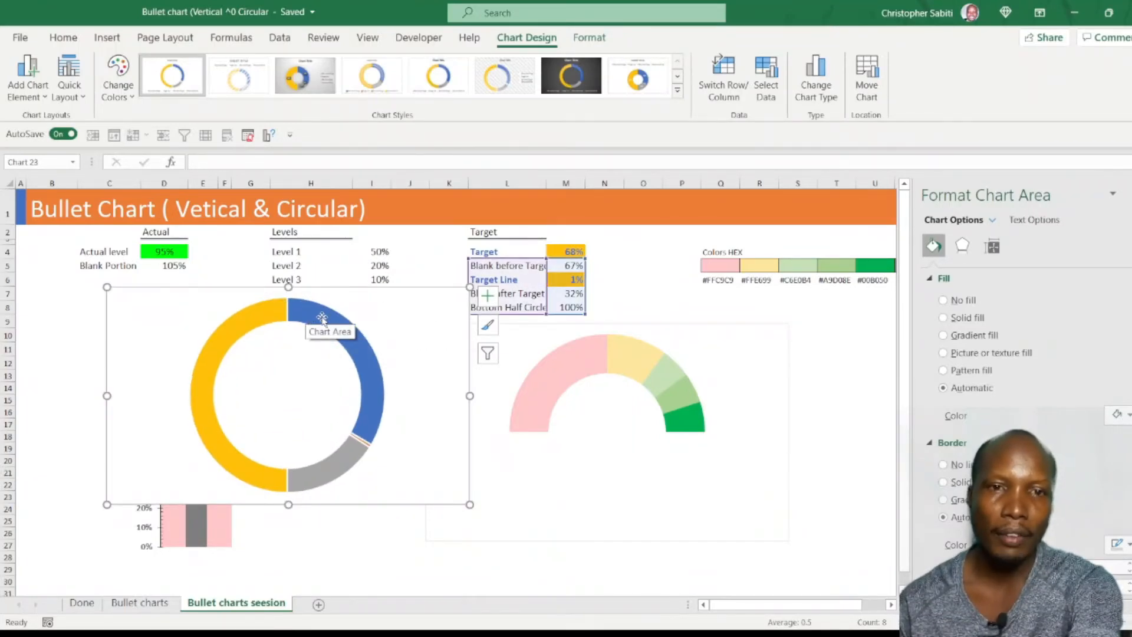
Step: Set the target doughnut's angle of first slice to 270° and its hole size to 60%
click(371, 301)
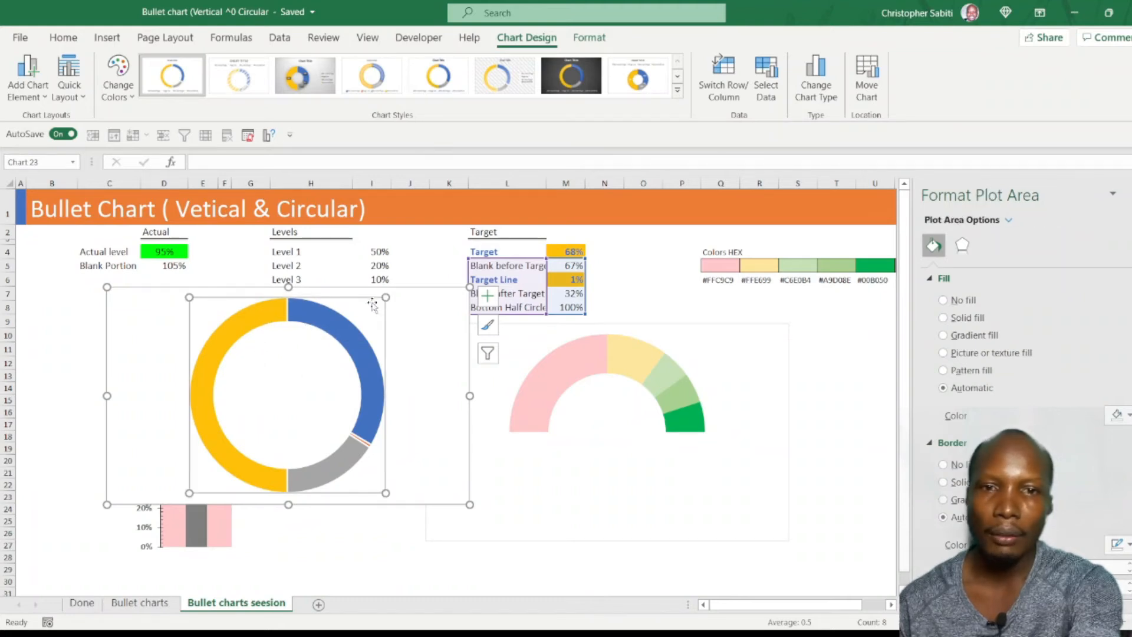
right_click(351, 332)
click(366, 500)
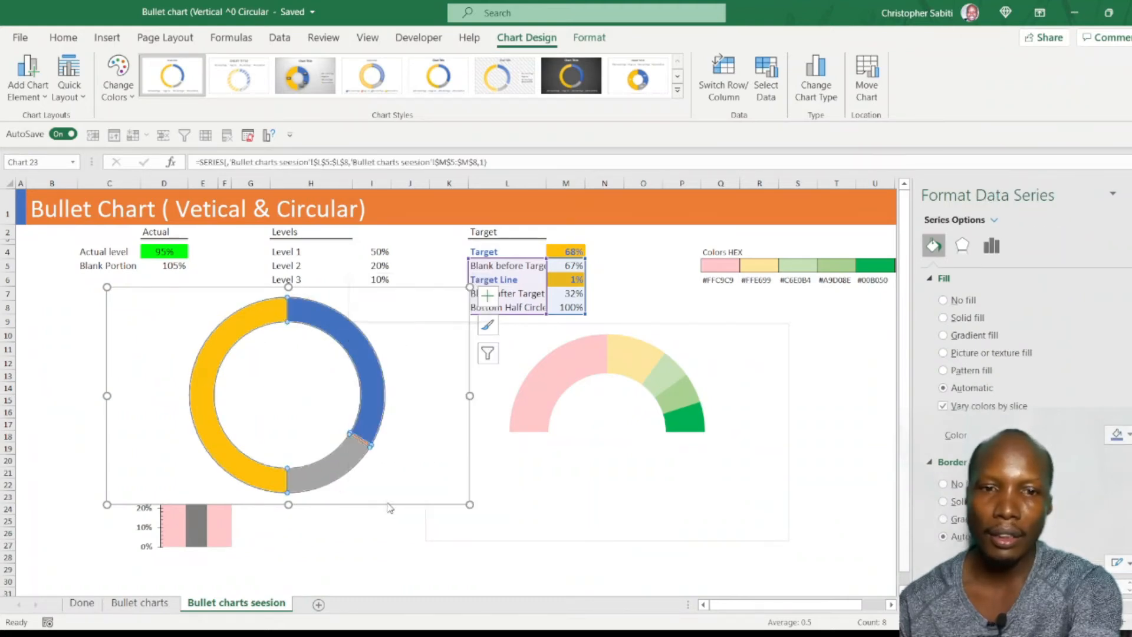
click(992, 246)
double_click(1086, 309)
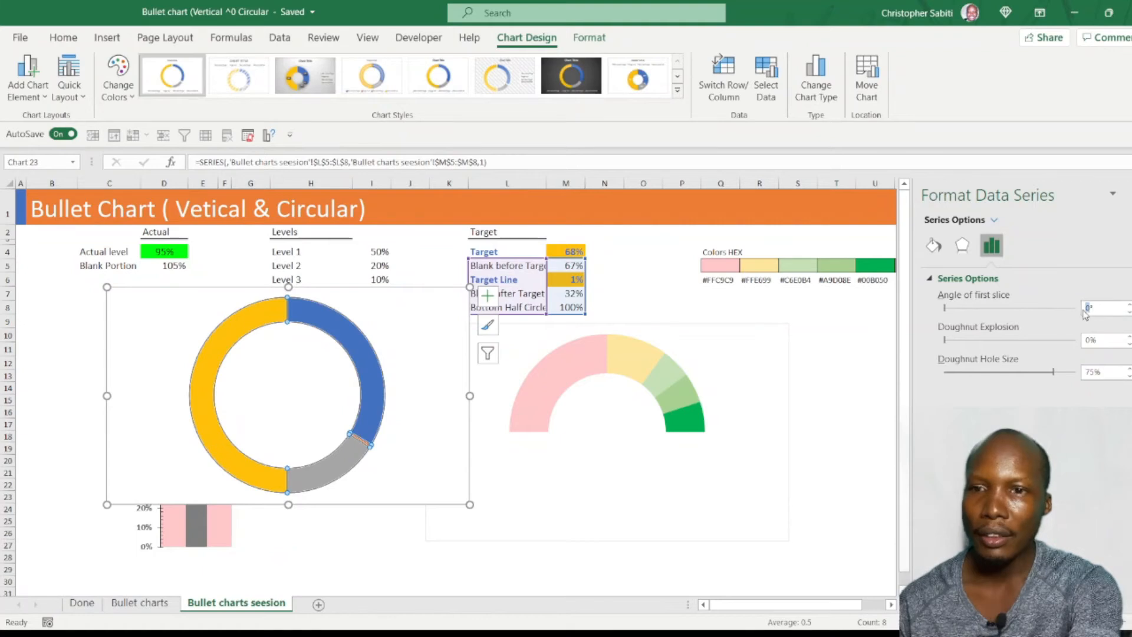
text(270)
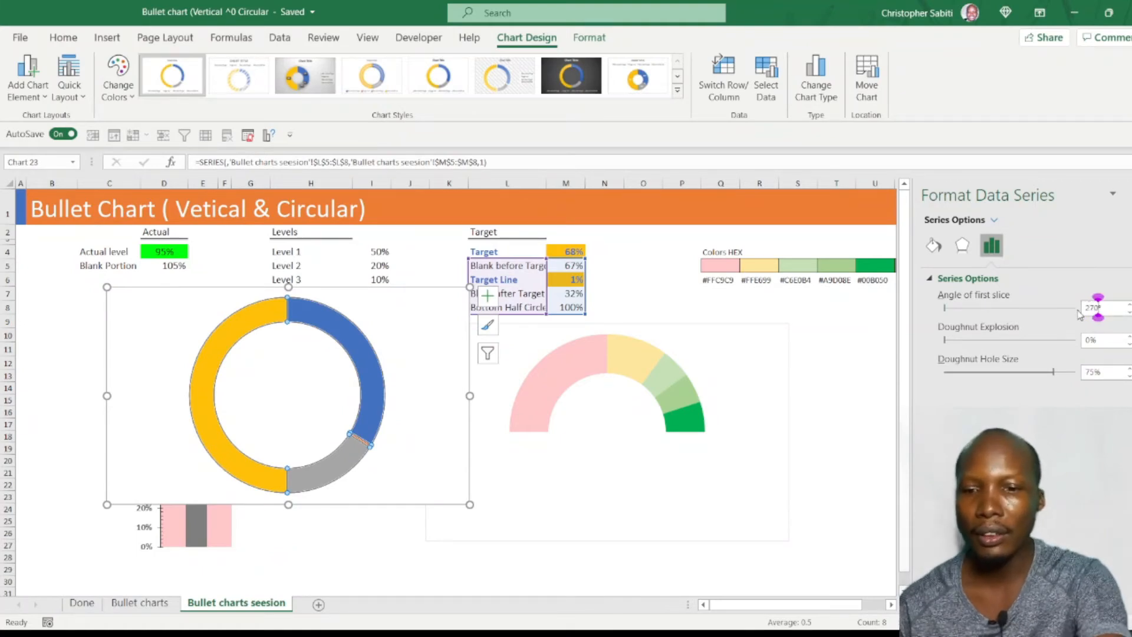
key(Return)
double_click(1094, 371)
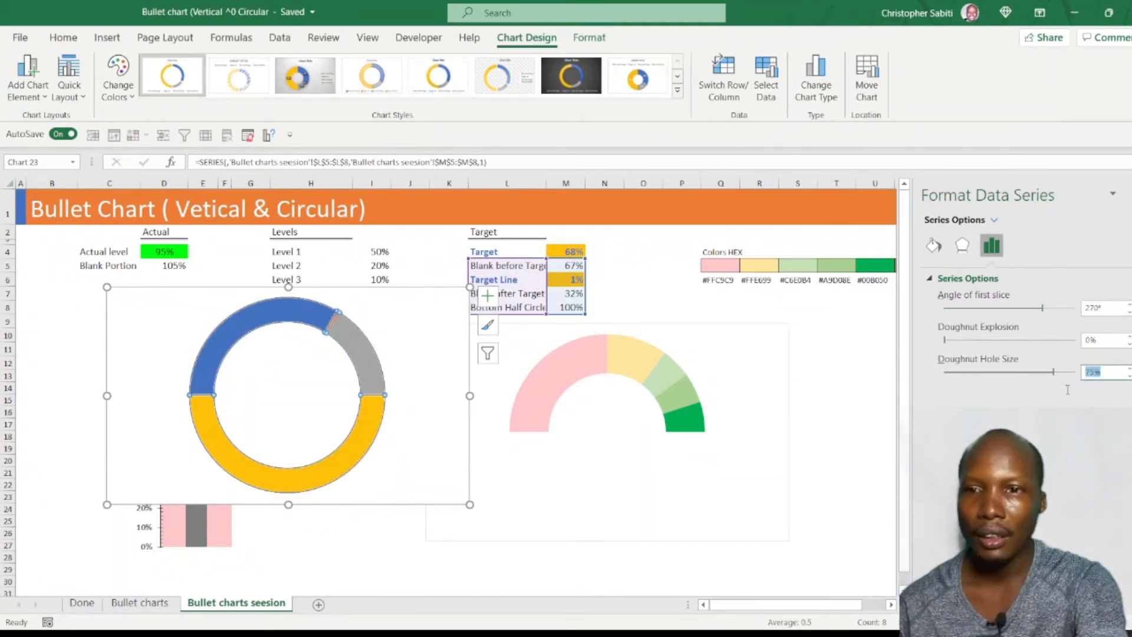
text(60)
key(Return)
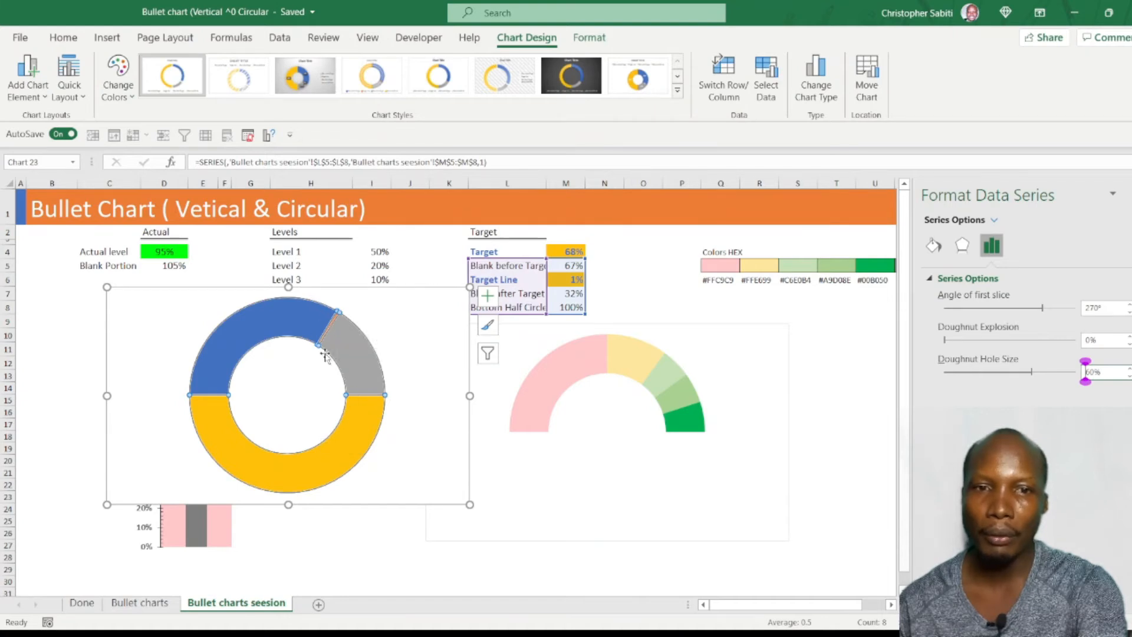
Step: Move the target doughnut chart below the Target table and set its whole series to no fill and no border line
drag(395, 302, 458, 334)
click(412, 457)
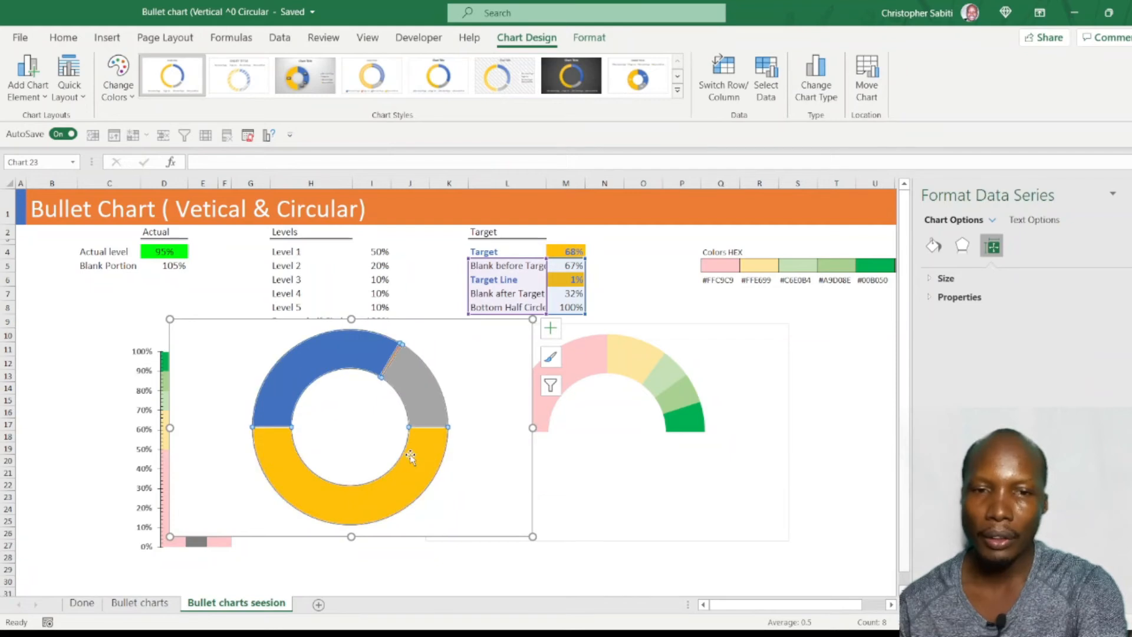
click(934, 246)
click(944, 300)
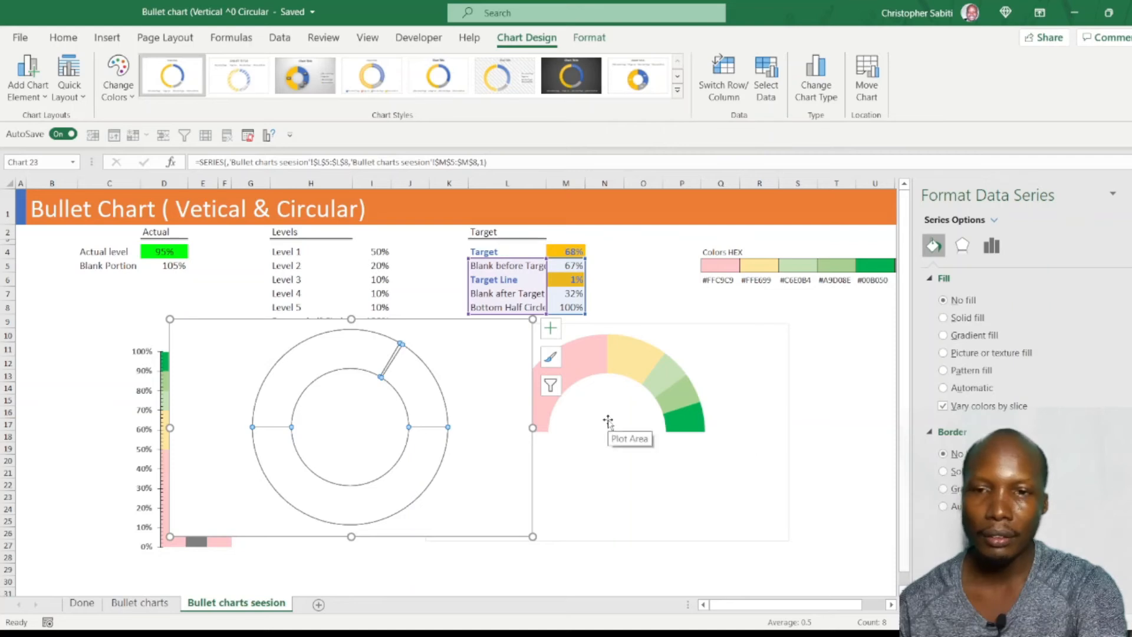
Step: Give the thin Target Line slice a solid black fill with no border line
click(402, 364)
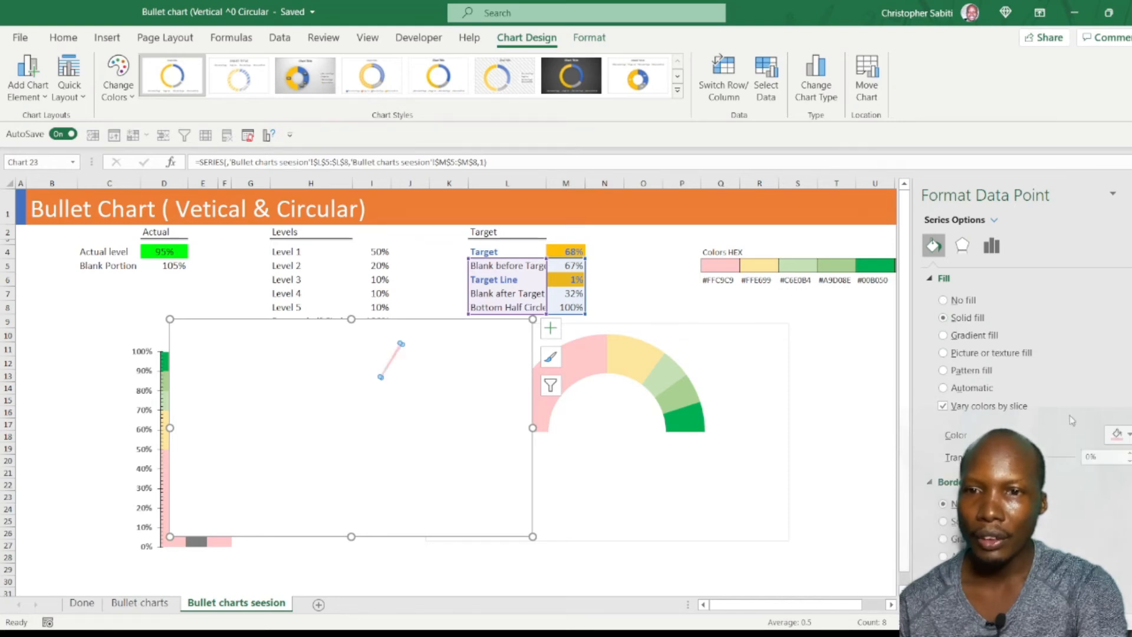
click(1128, 436)
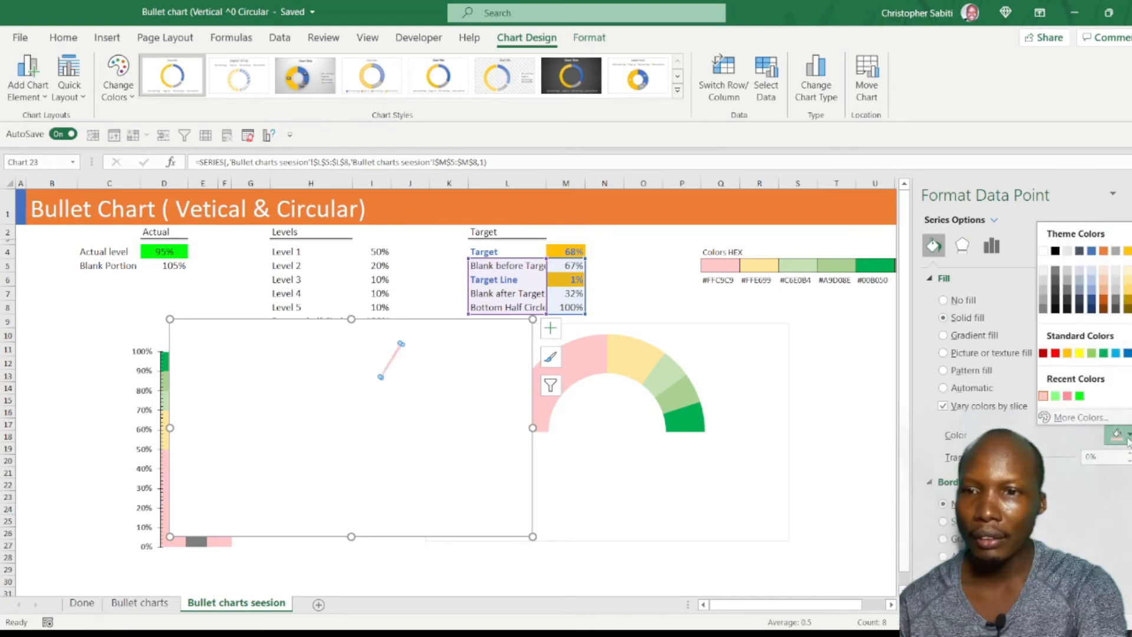
click(1055, 252)
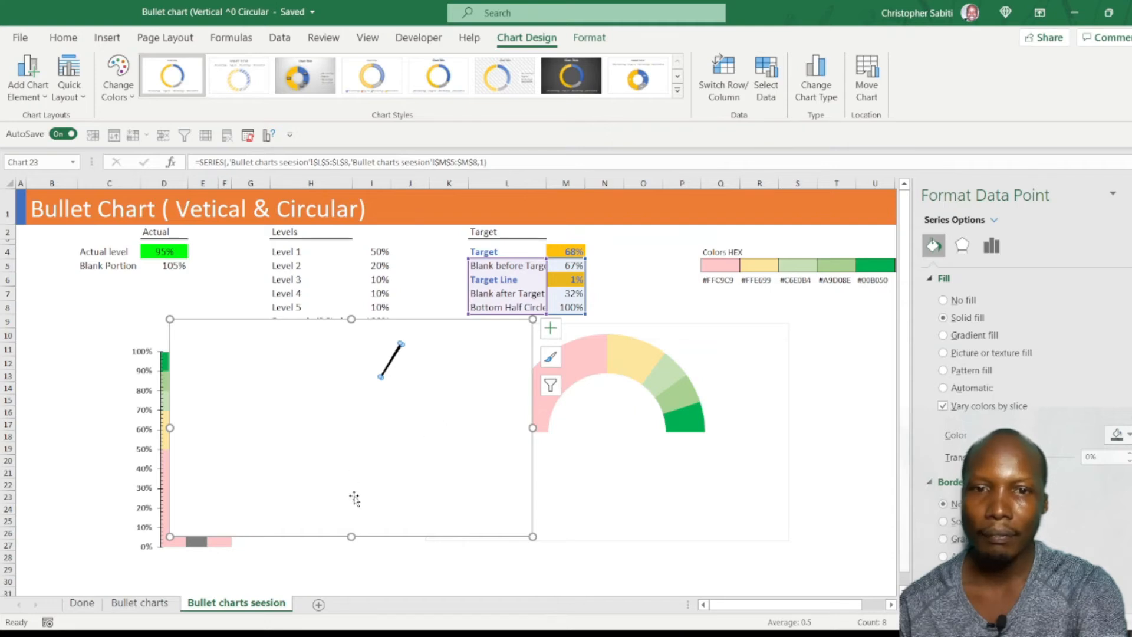
Step: Set the target chart's chart area to no fill and no border line, and select its doughnut series
click(506, 327)
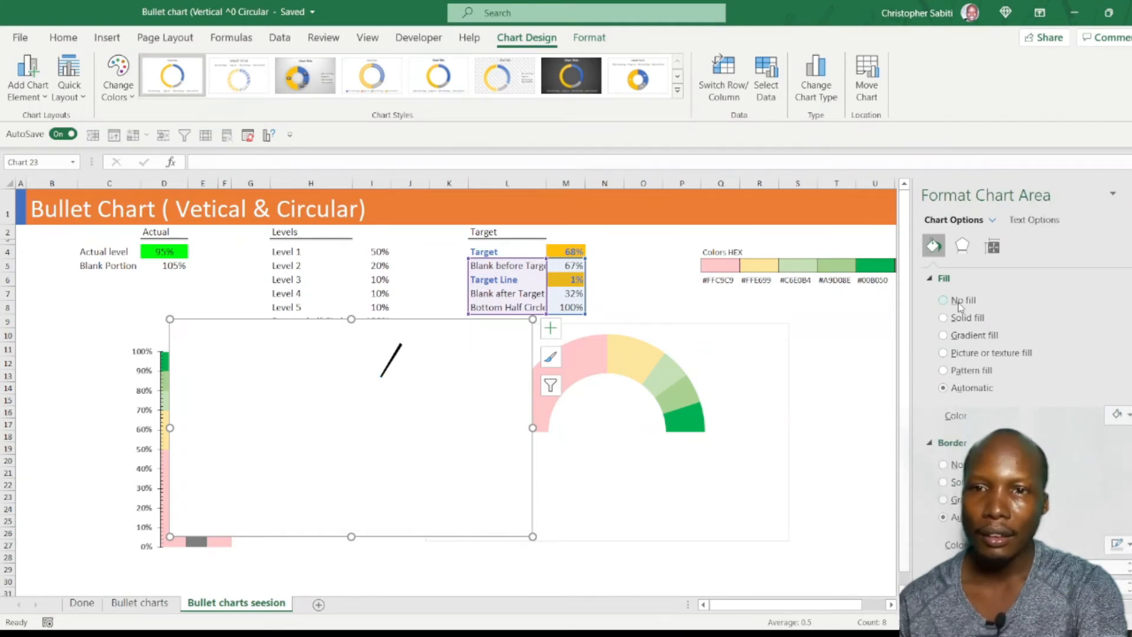
click(944, 301)
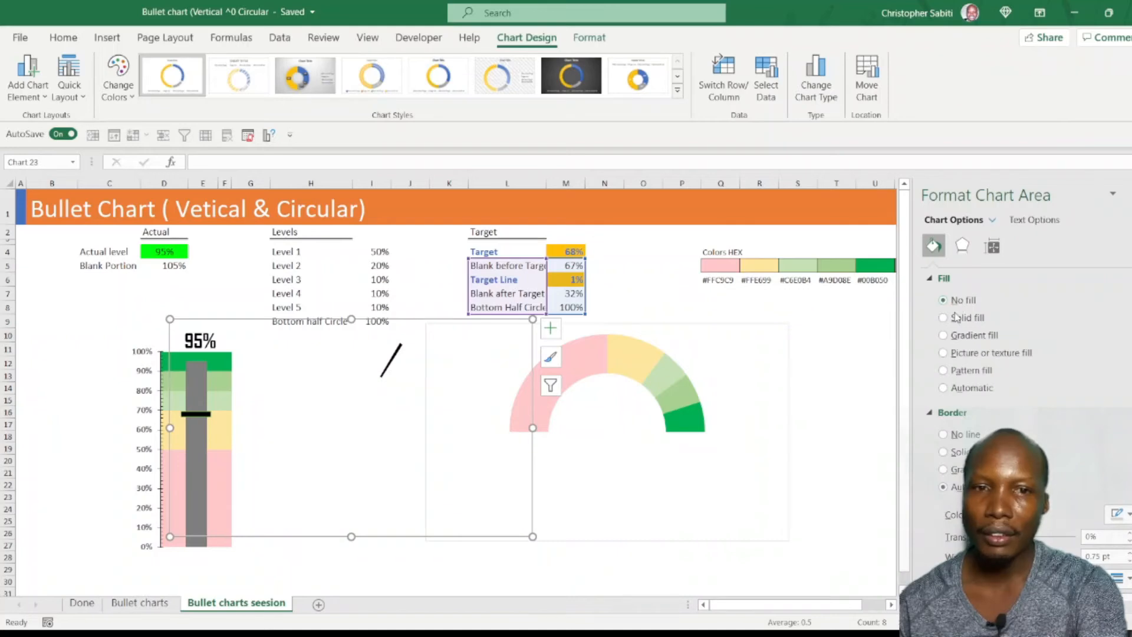
click(956, 436)
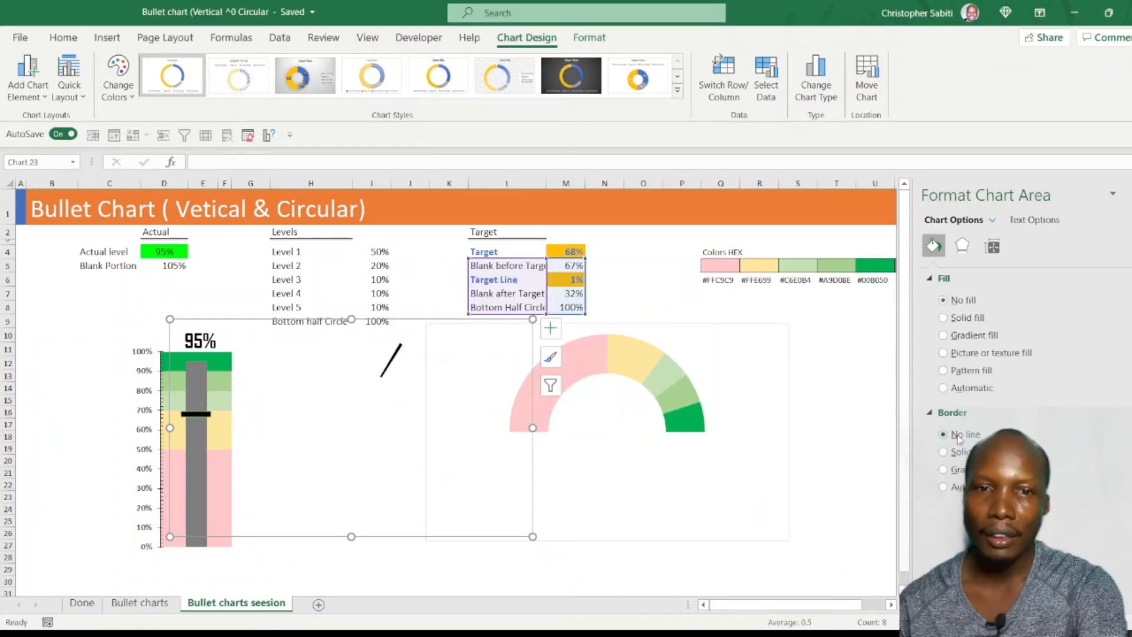
click(392, 358)
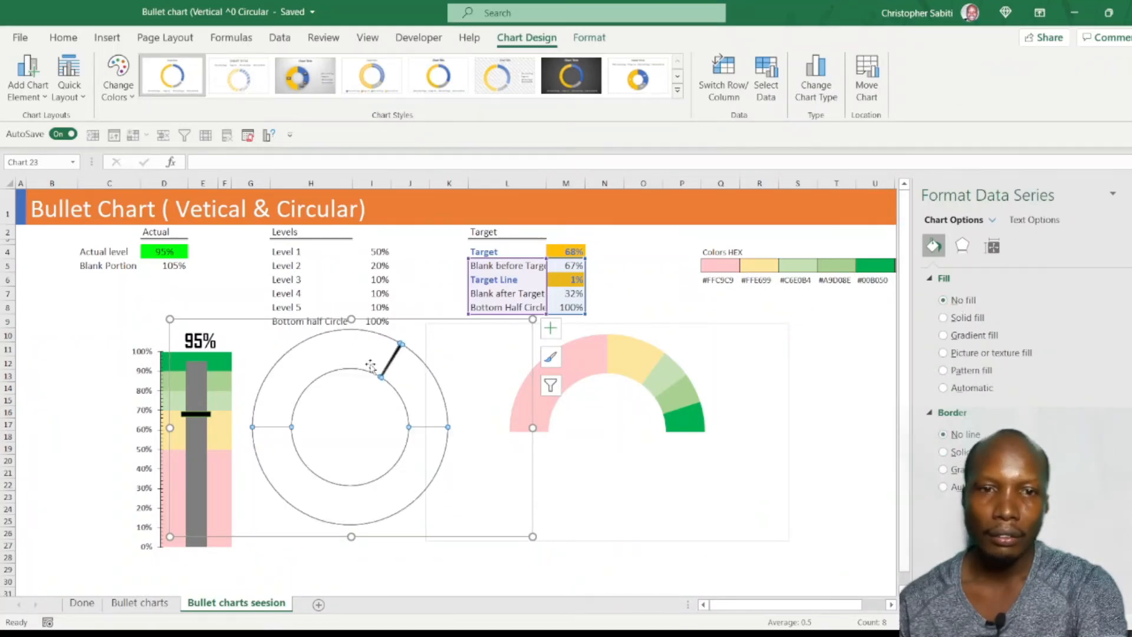
Step: Set the target-line chart's plot area to no fill and no border line
click(422, 351)
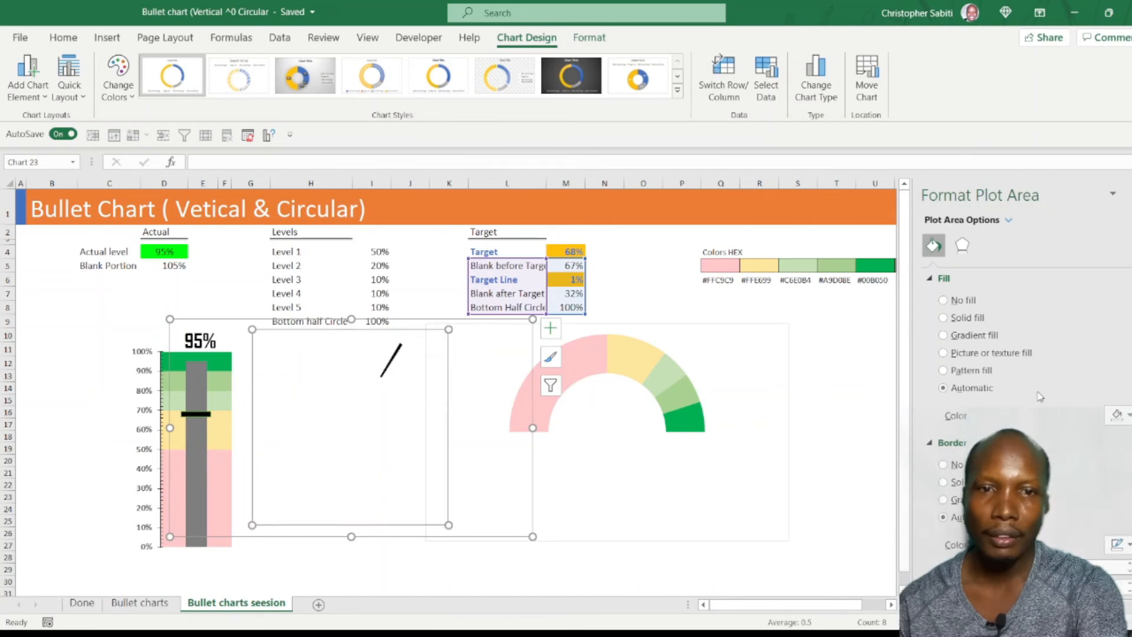
click(944, 301)
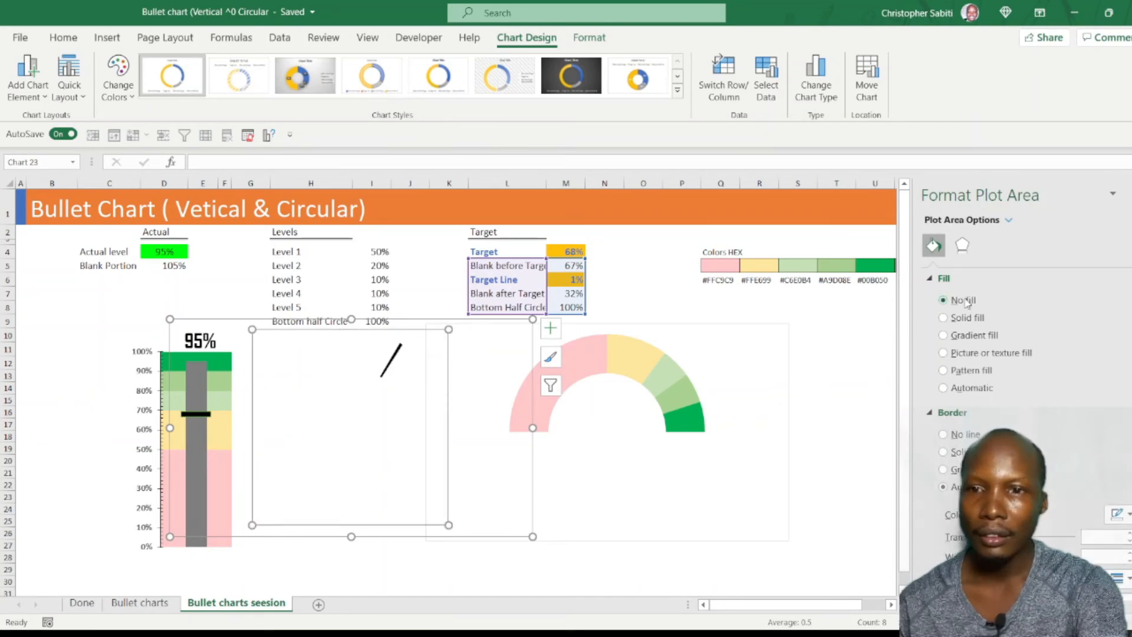
click(968, 437)
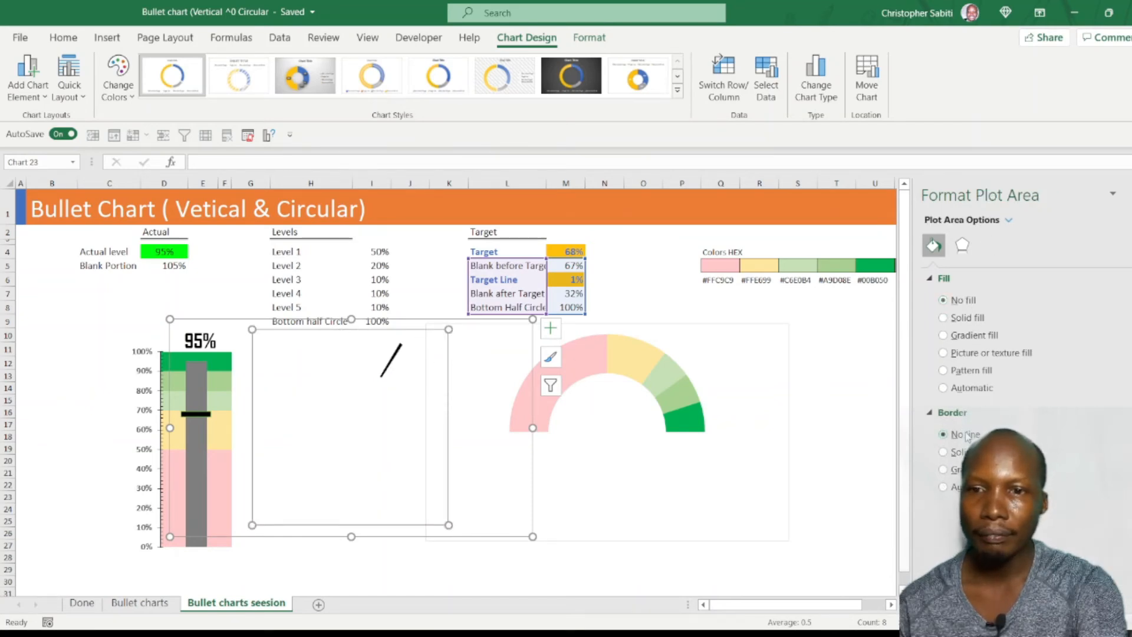
Step: Move the target-line chart to the lower right of the coloured gauge and give its chart area a solid border line
click(407, 324)
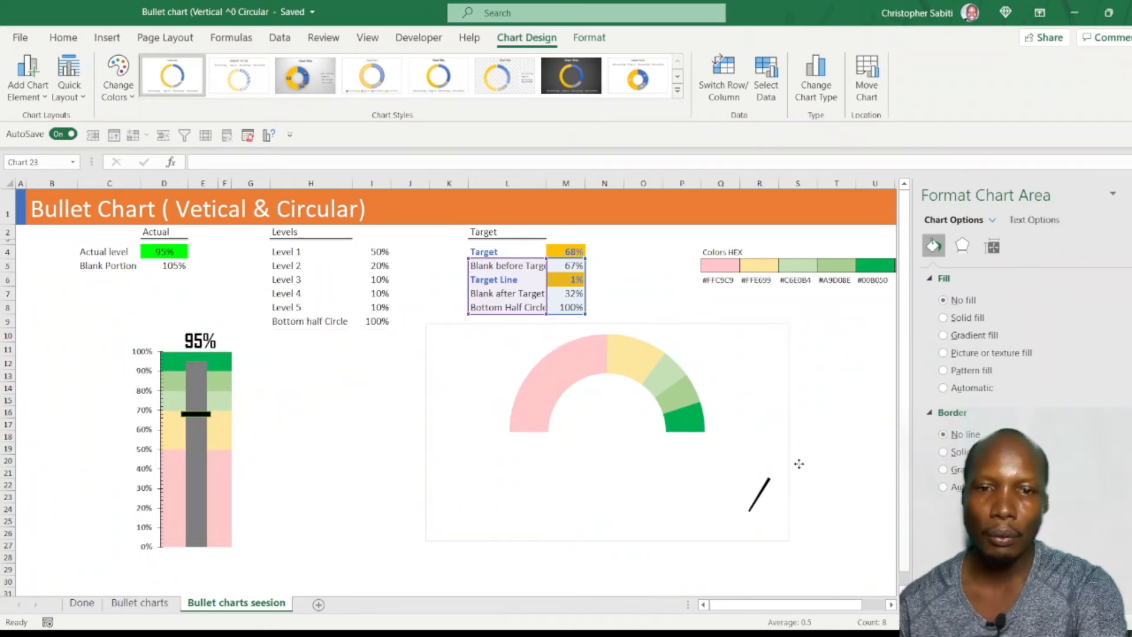
click(837, 472)
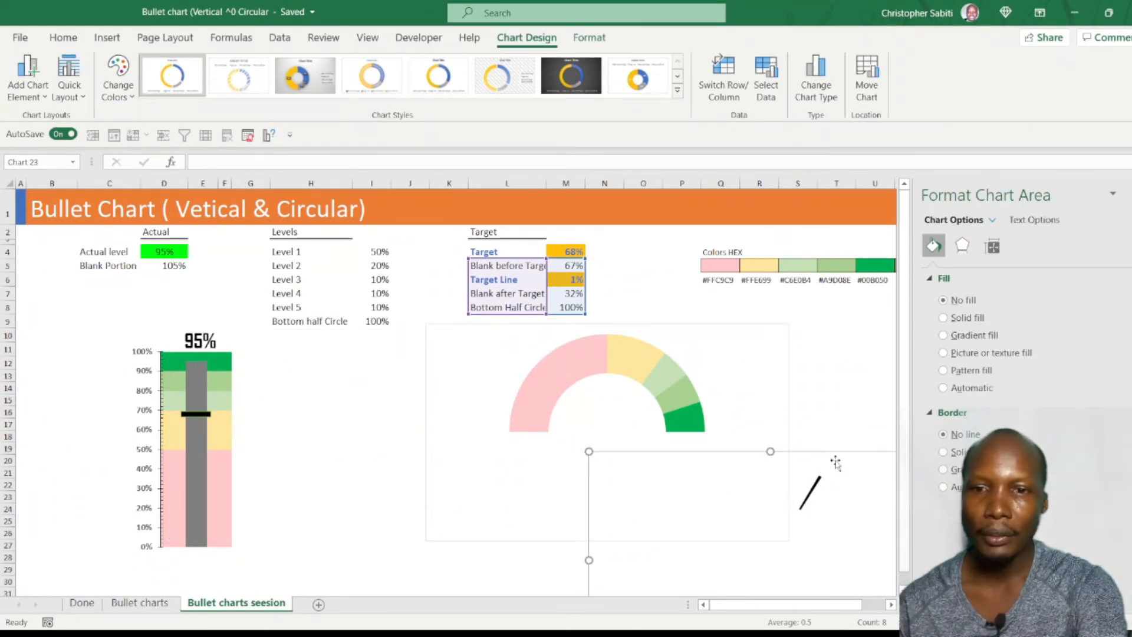
drag(836, 463, 819, 424)
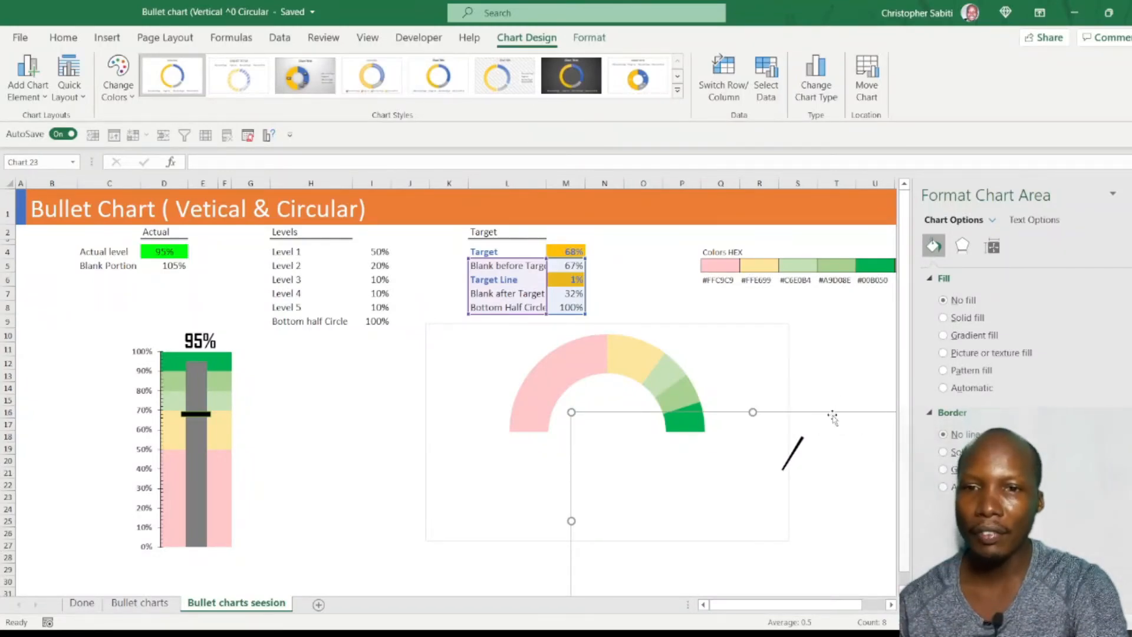
click(944, 452)
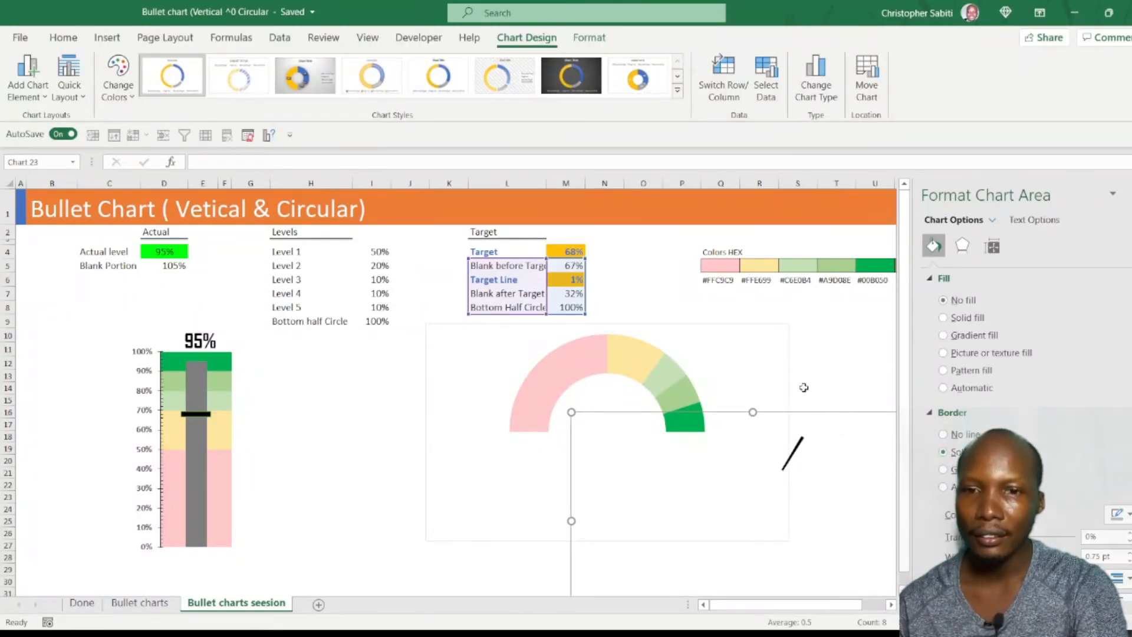
click(827, 366)
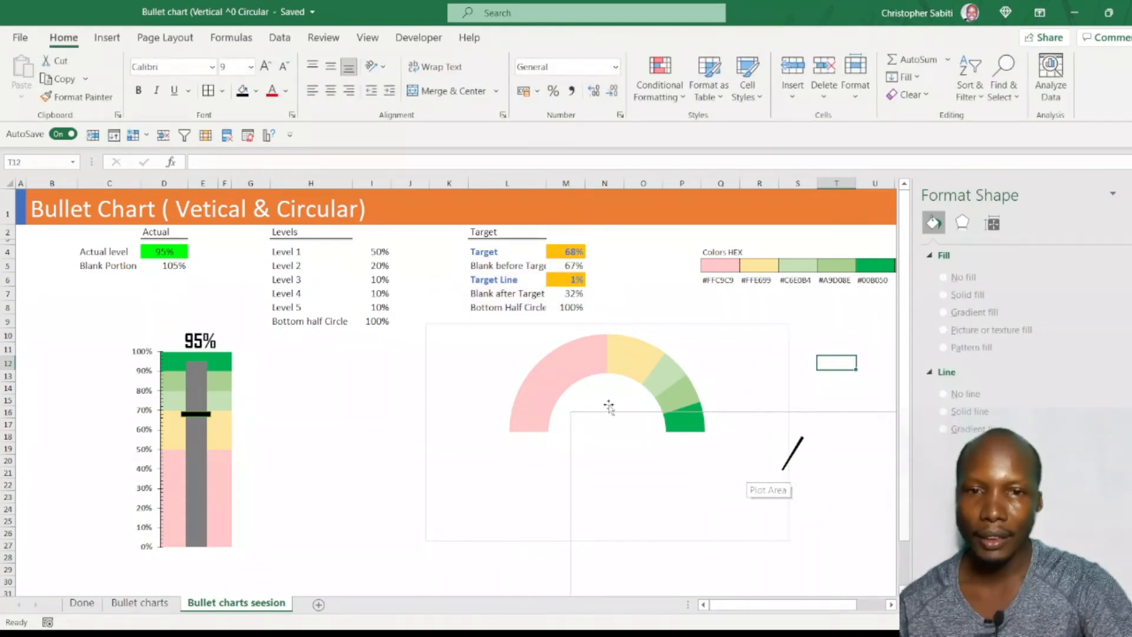
mouse_move(617, 463)
mouse_down()
mouse_move(544, 430)
mouse_move(466, 369)
mouse_move(618, 454)
mouse_up()
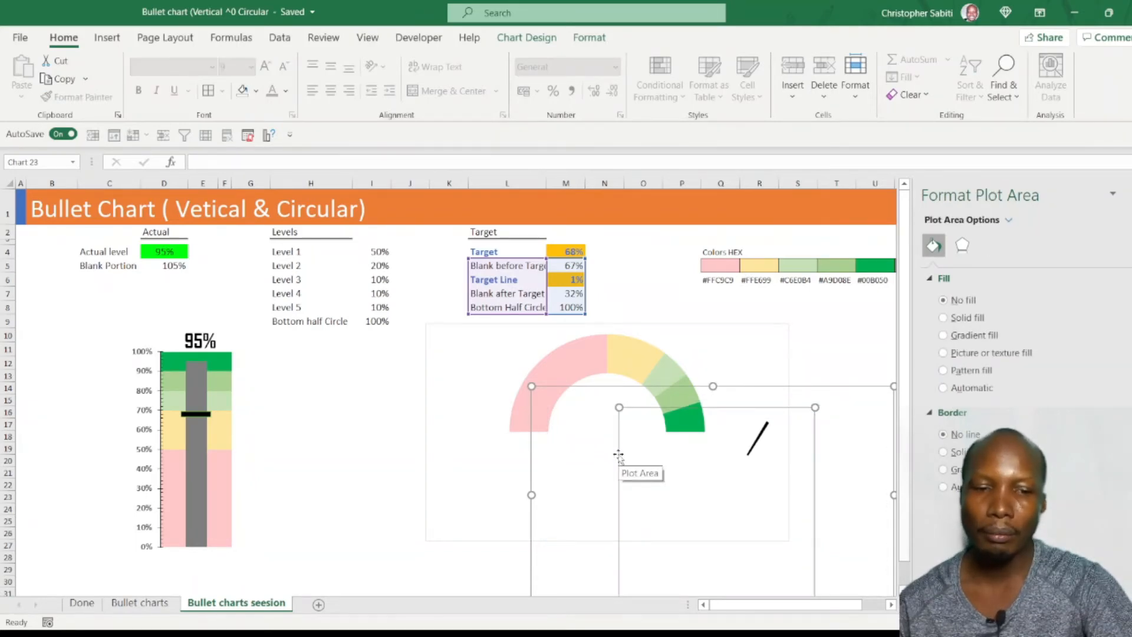
click(385, 411)
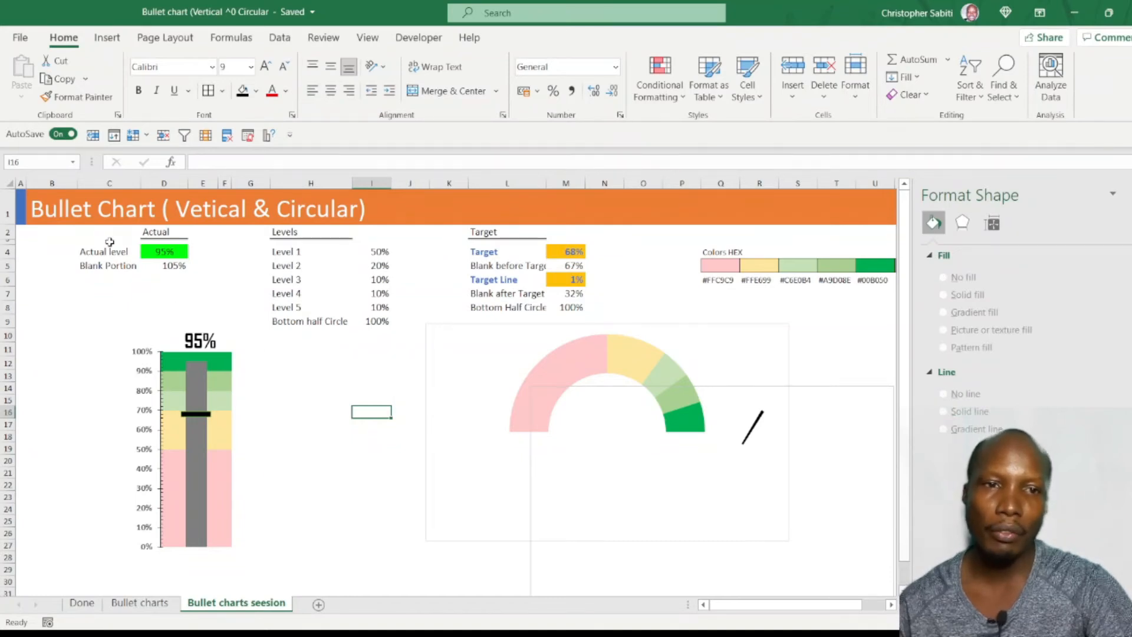
Step: Insert a doughnut chart from the Actual level and Blank Portion labels and values in C4:D5
drag(103, 250, 177, 266)
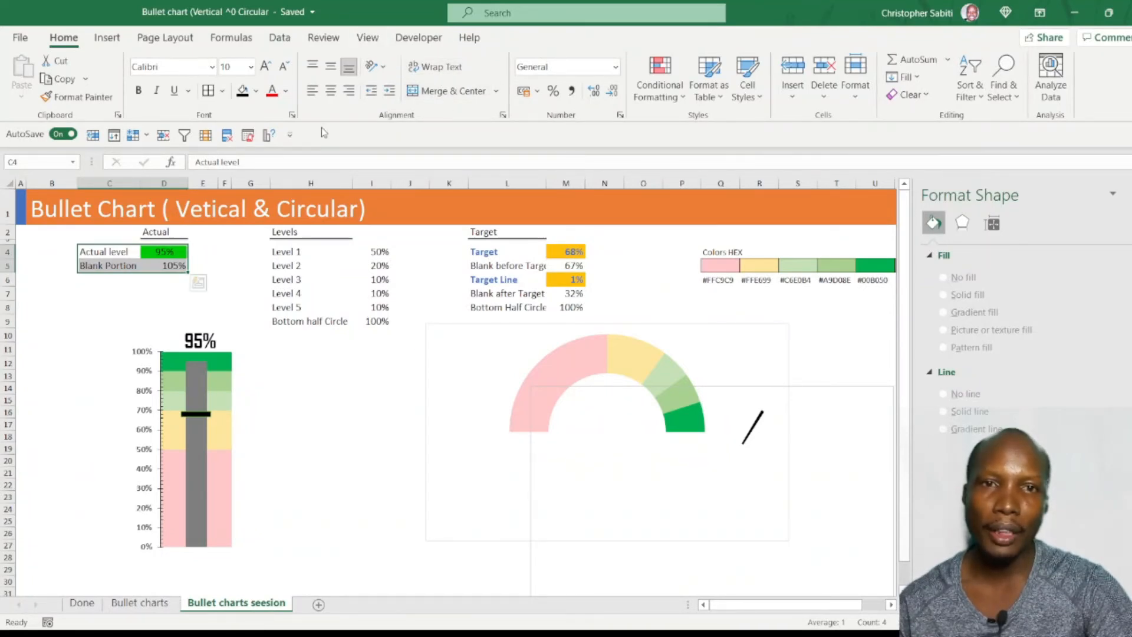
click(267, 135)
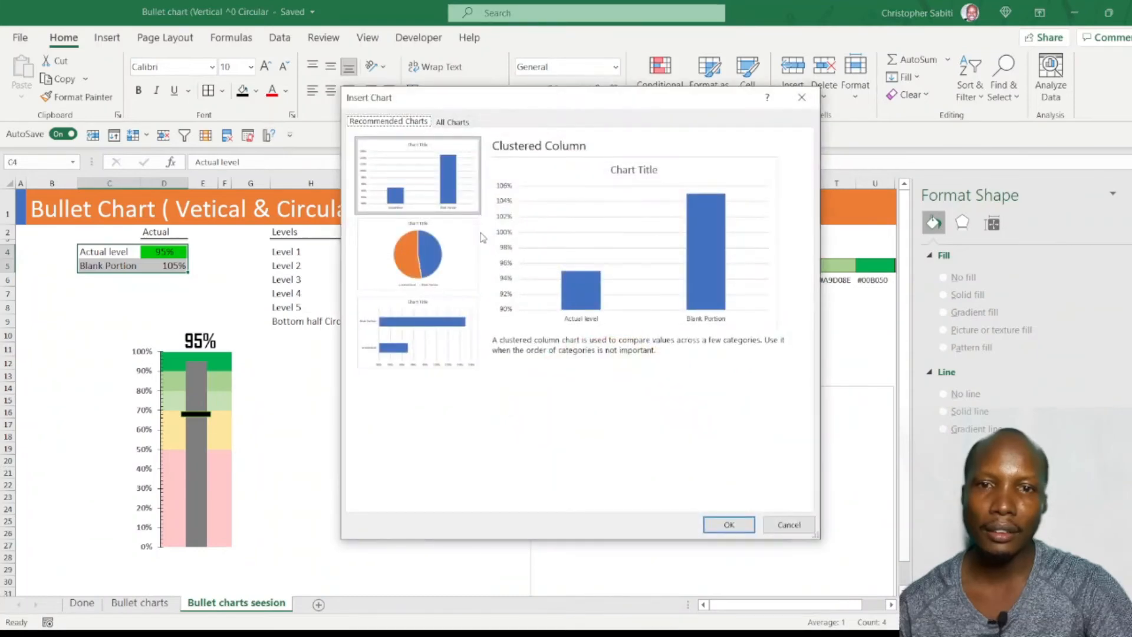
click(466, 125)
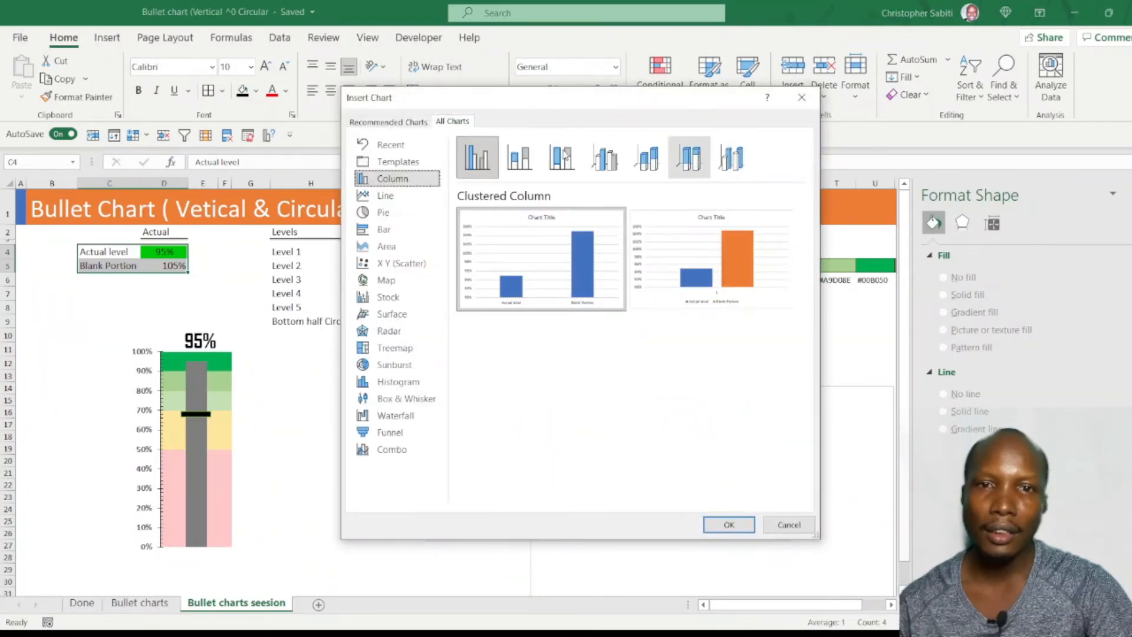
click(383, 213)
click(647, 157)
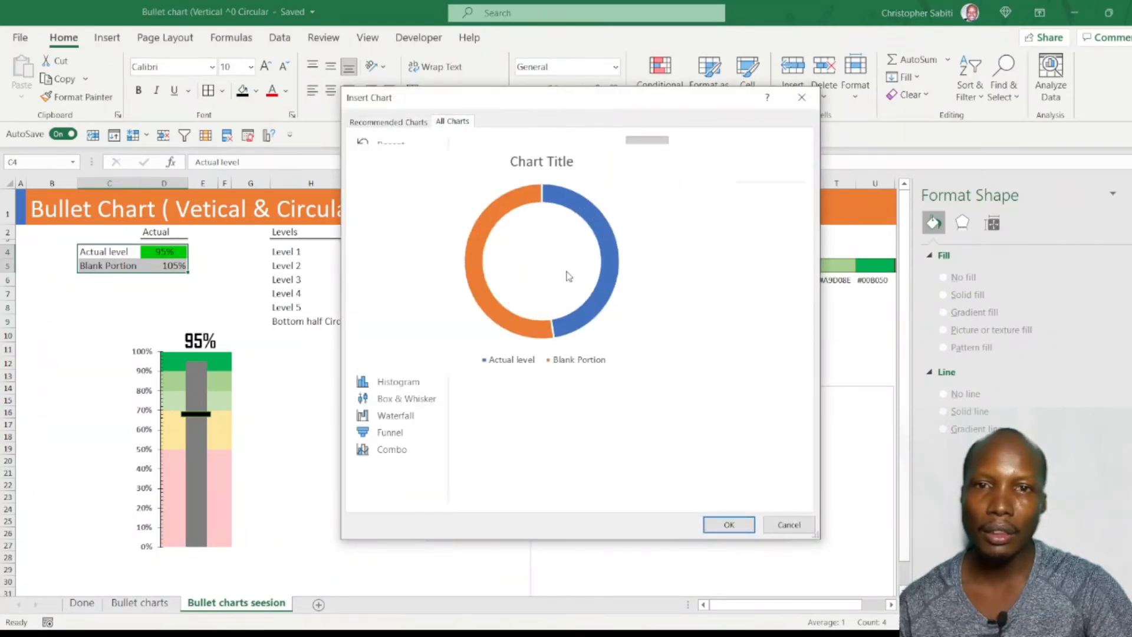
click(727, 525)
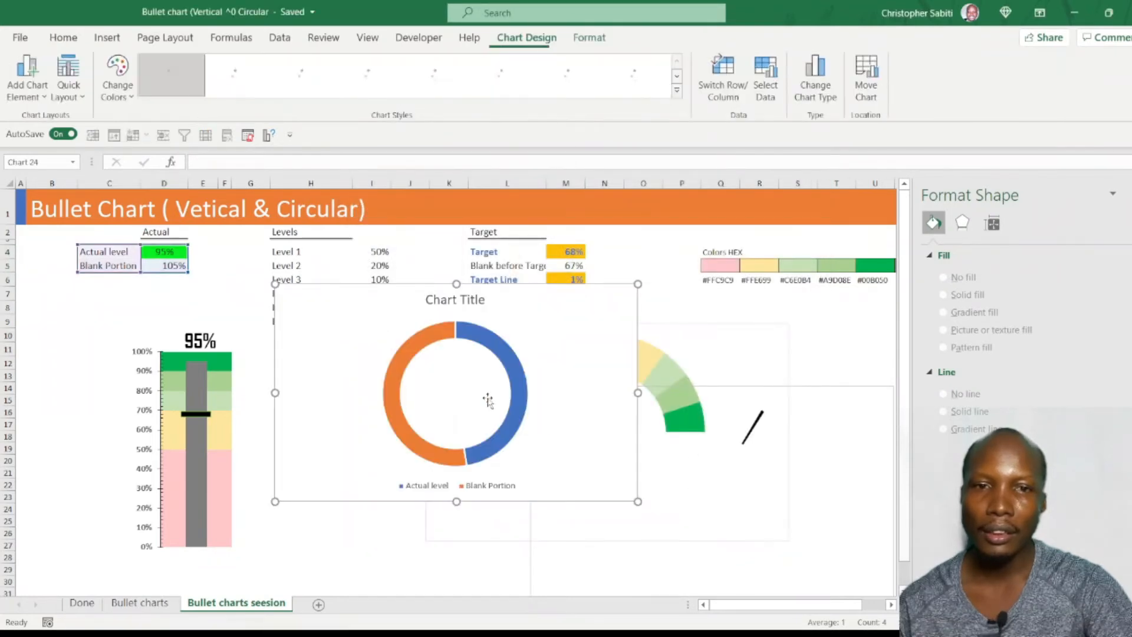
Step: Delete the legend and the chart title from the new Actual doughnut chart
click(477, 488)
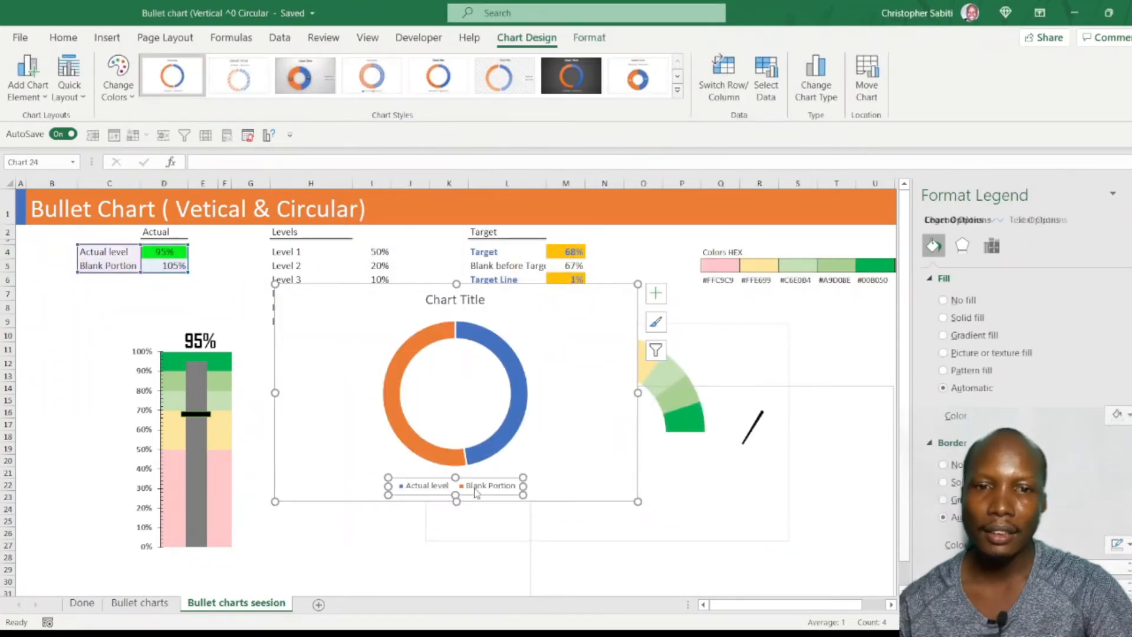
key(Delete)
click(471, 301)
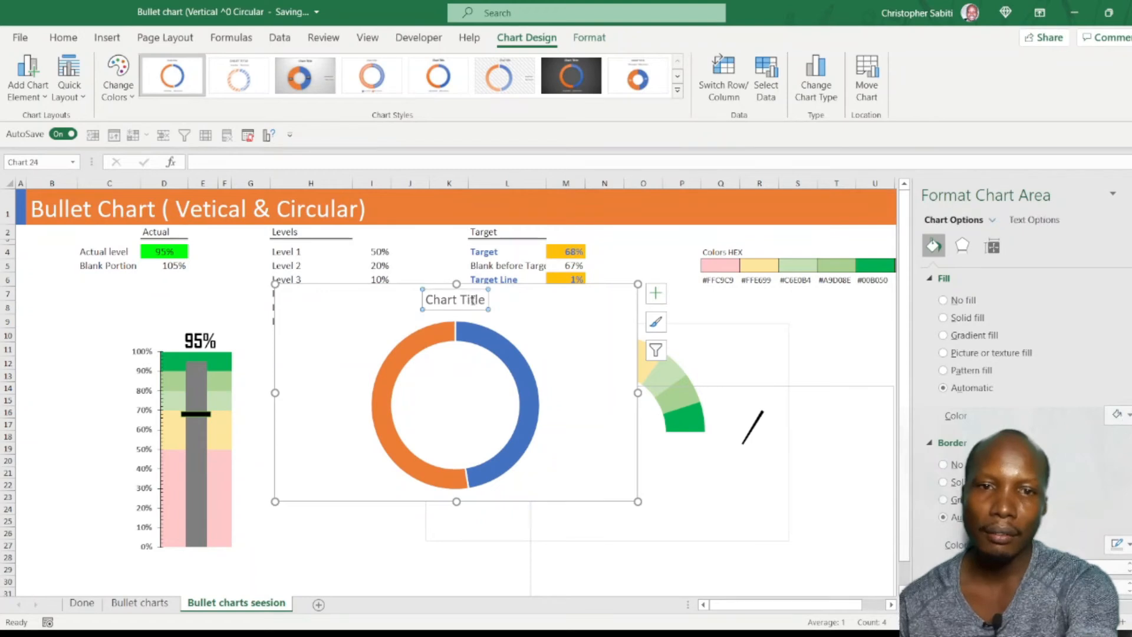
key(Delete)
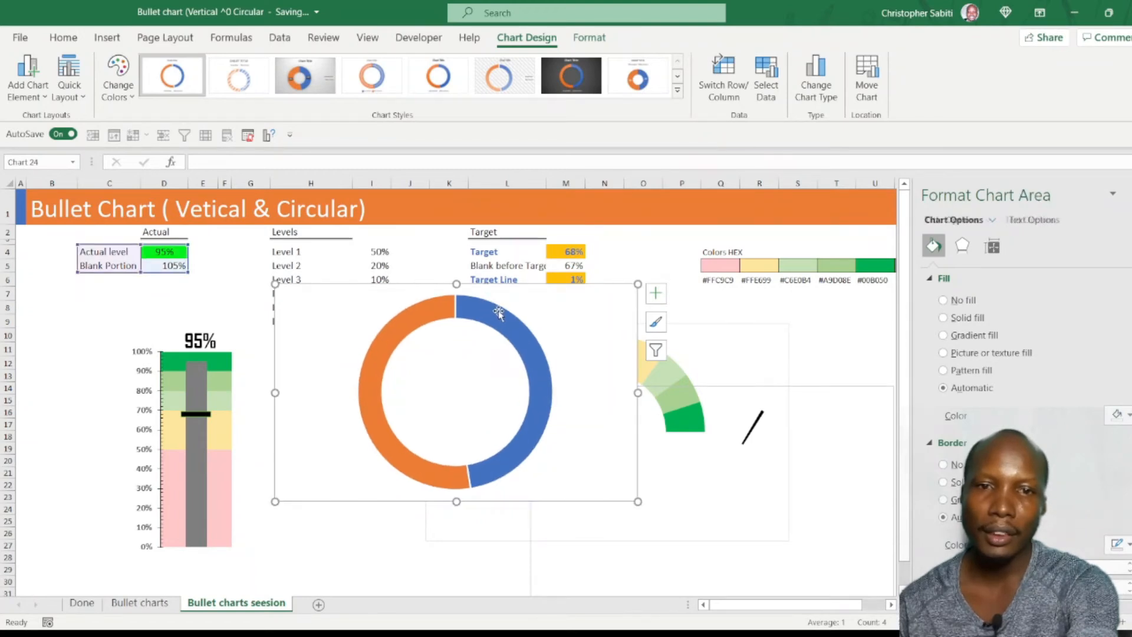
Step: Set the Actual doughnut's angle of first slice to 270°
click(508, 339)
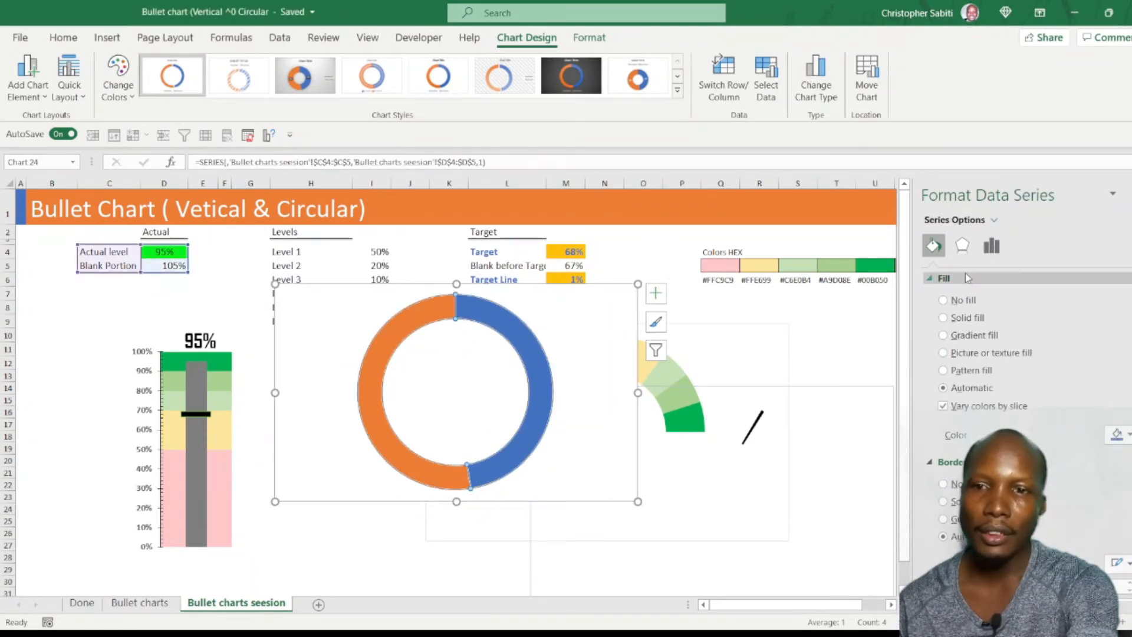
click(991, 248)
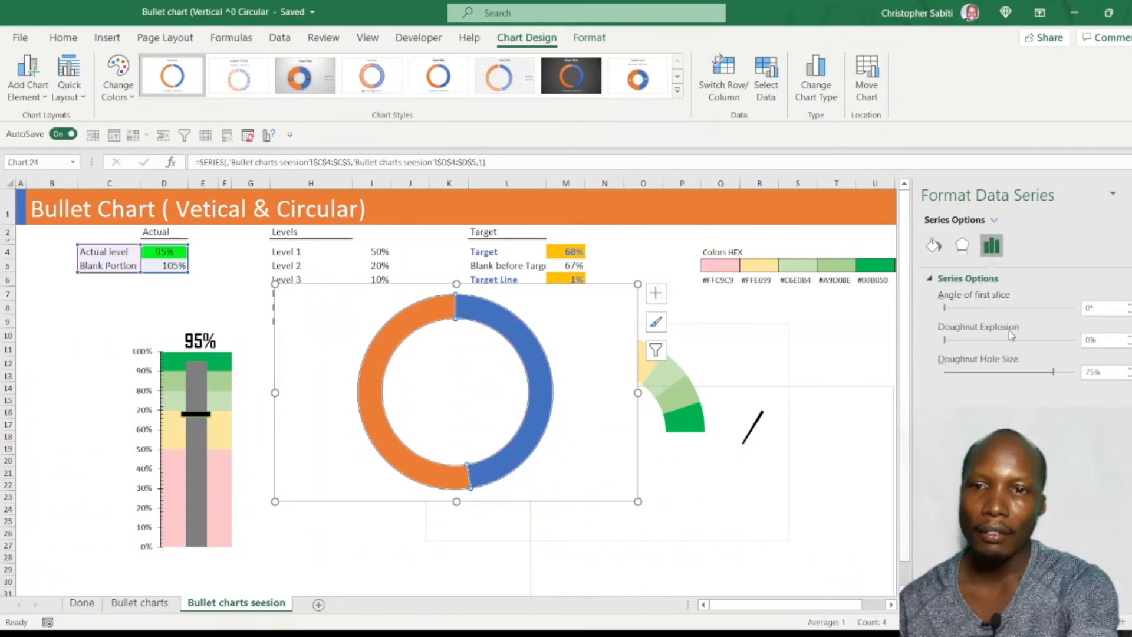
click(1090, 308)
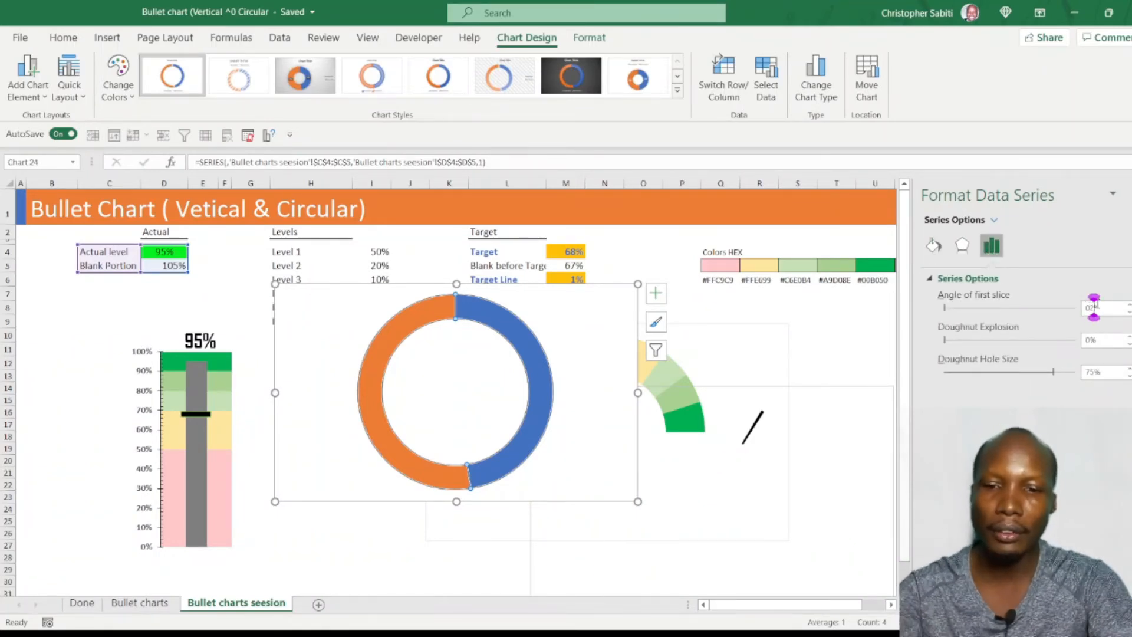
text(270)
key(Return)
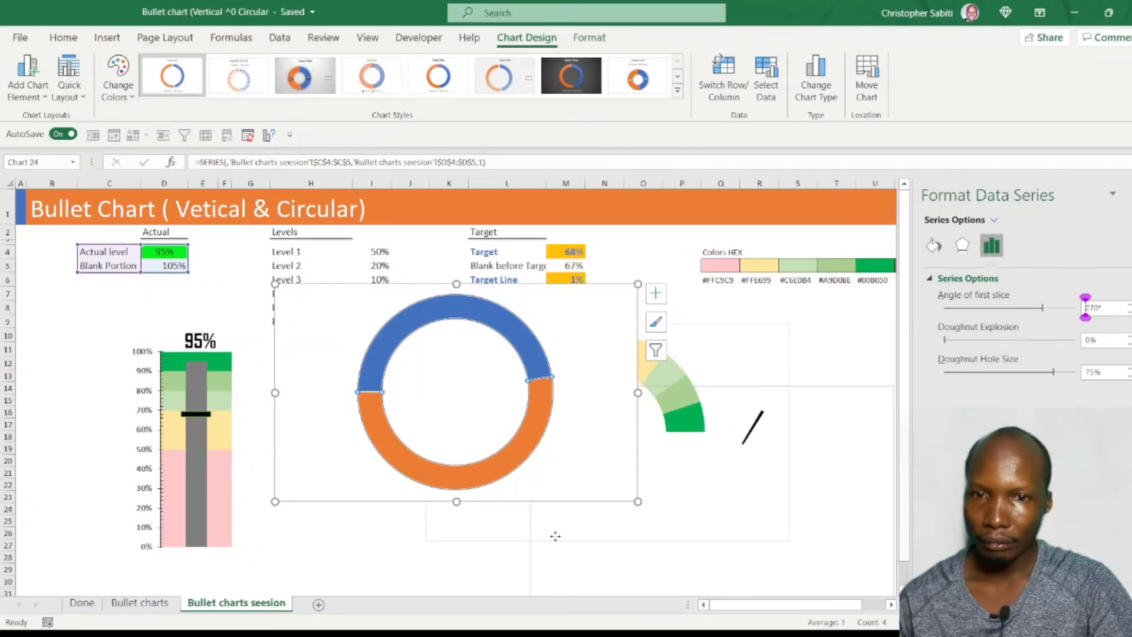
Step: Give the Blank Portion slice of the Actual doughnut no border line and no fill
click(493, 568)
click(499, 478)
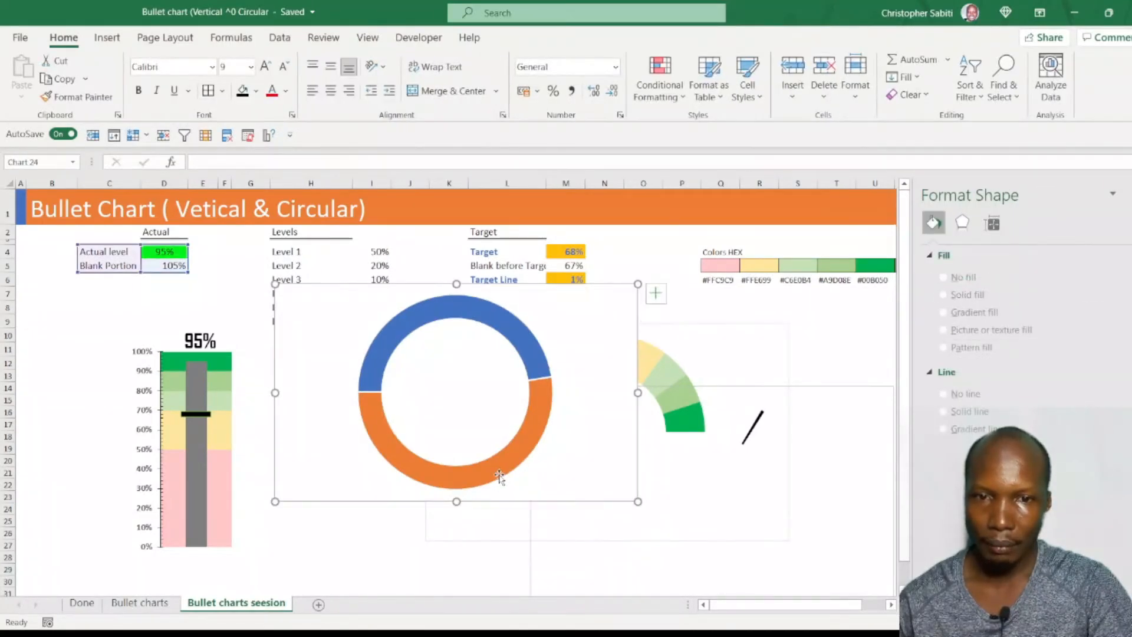
click(499, 474)
click(501, 459)
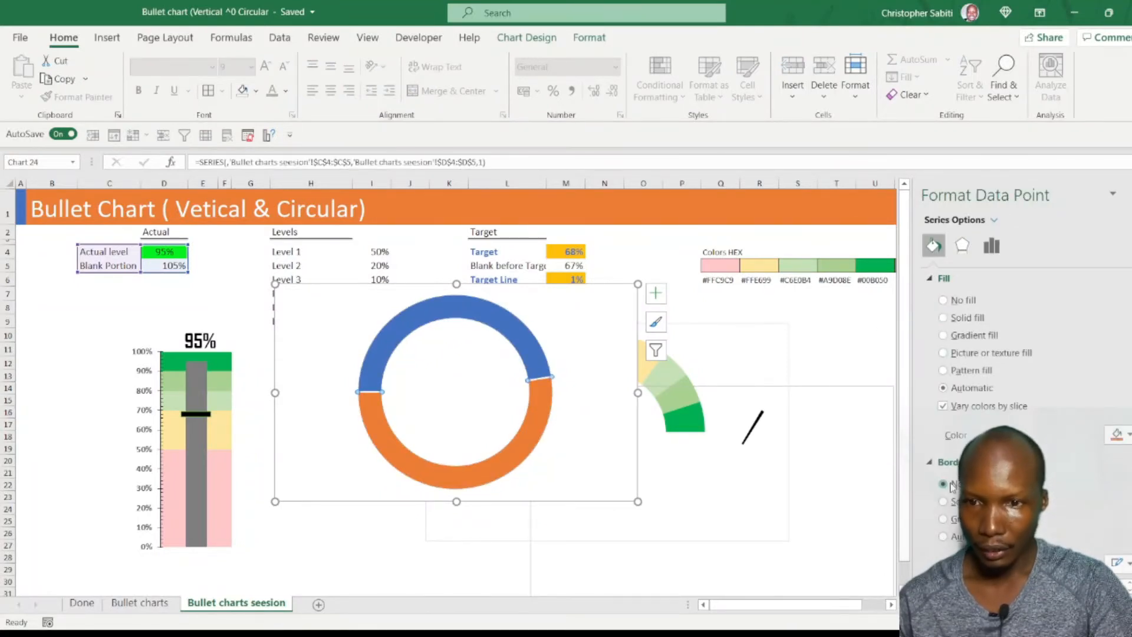
click(950, 484)
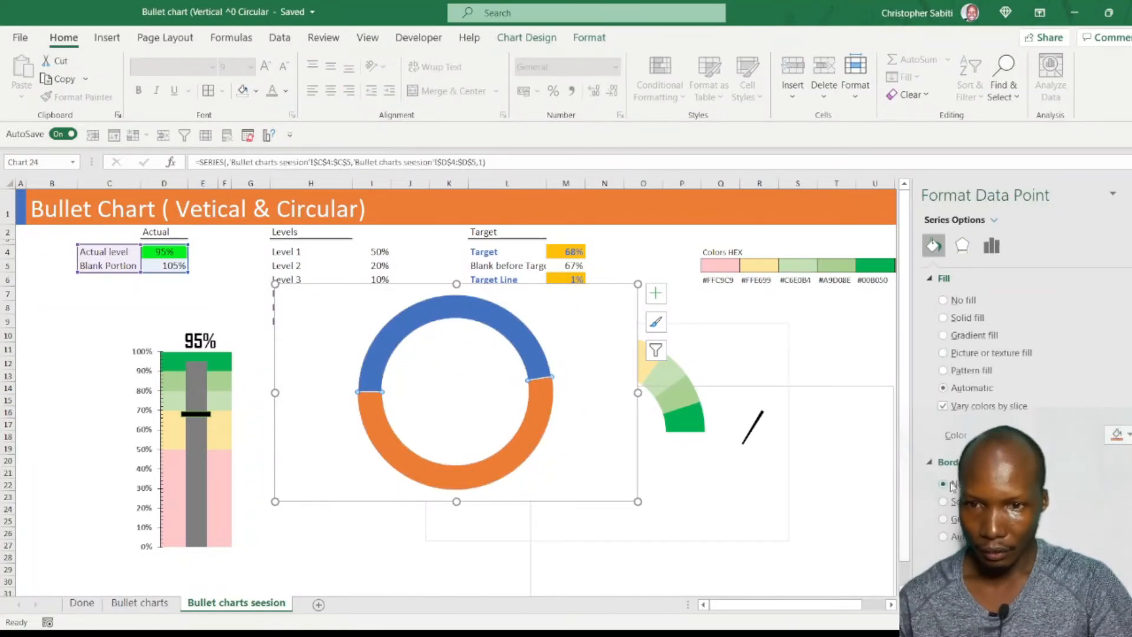
click(957, 301)
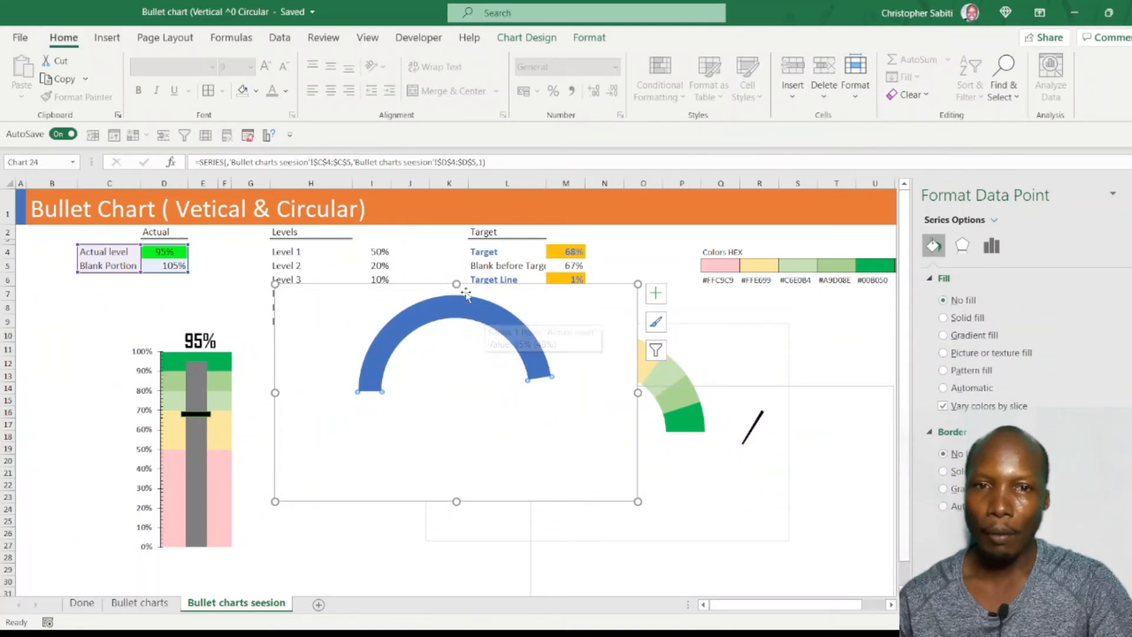
Step: Move the Actual chart below the Levels table and paste the Actual data into it to build three concentric rings
drag(469, 298, 444, 326)
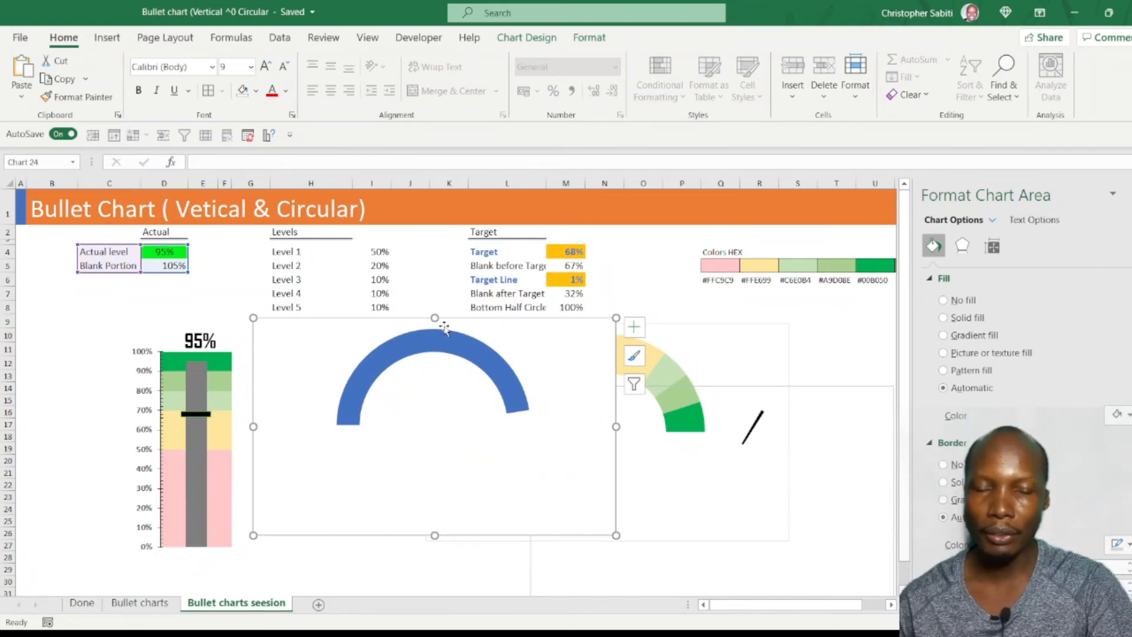
key(ctrl+v)
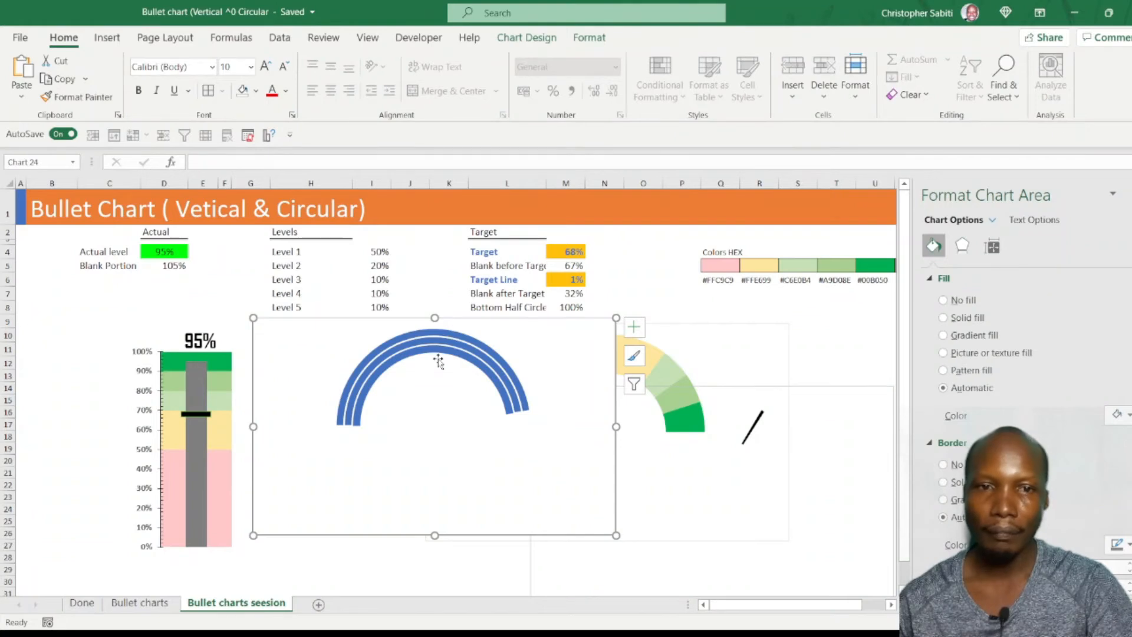
Step: Set the Actual chart's chart area to no fill and no border line, and its plot area to no fill
click(528, 335)
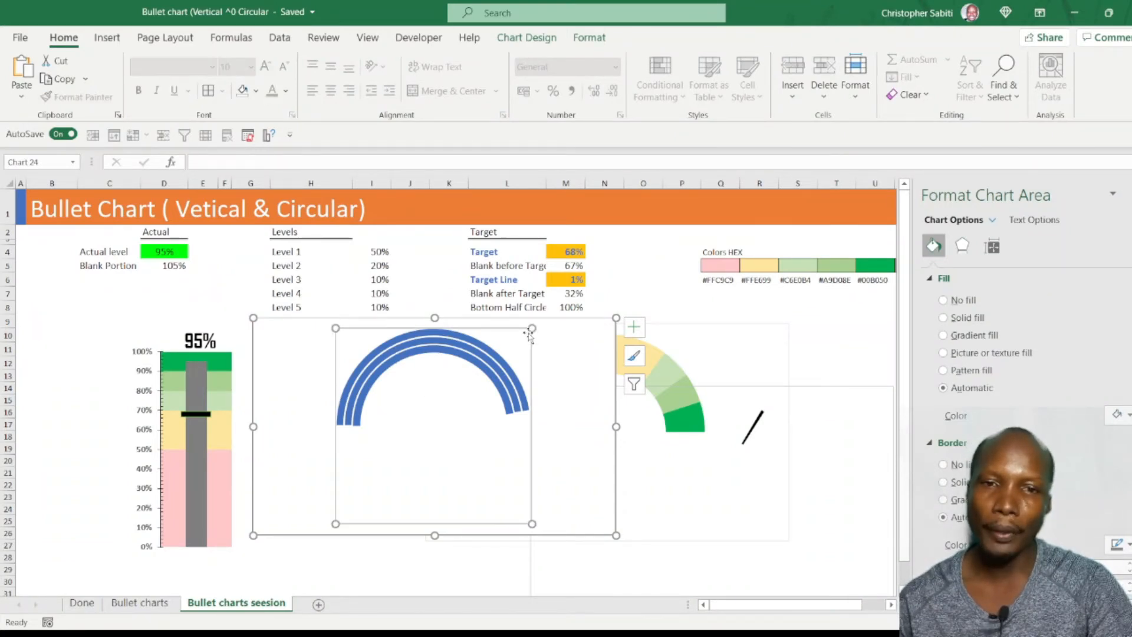
click(568, 328)
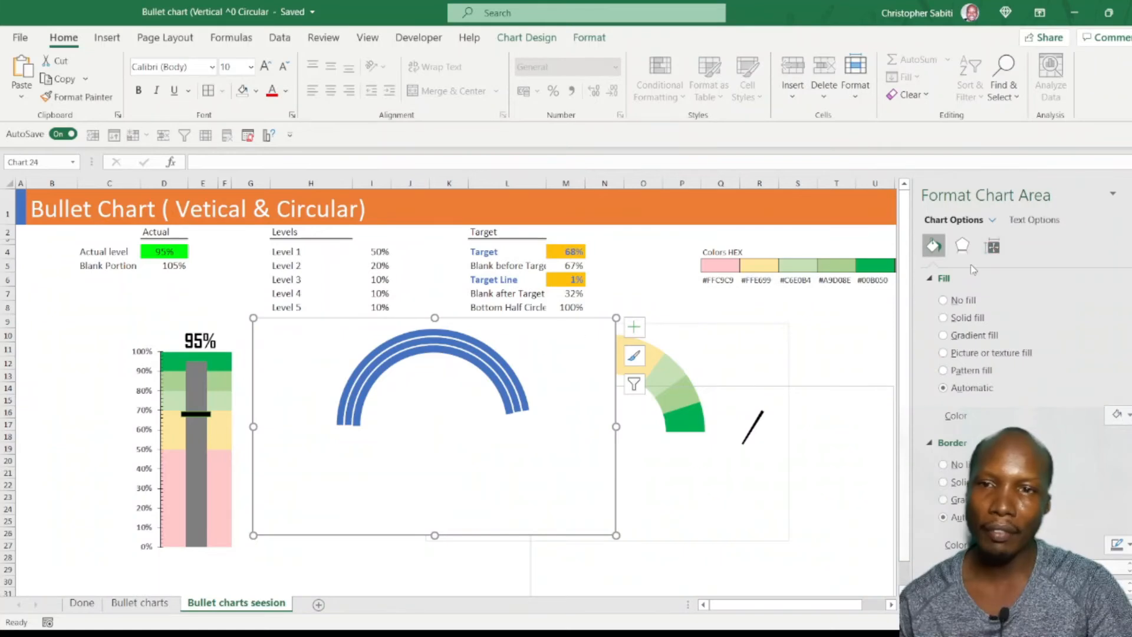
click(950, 300)
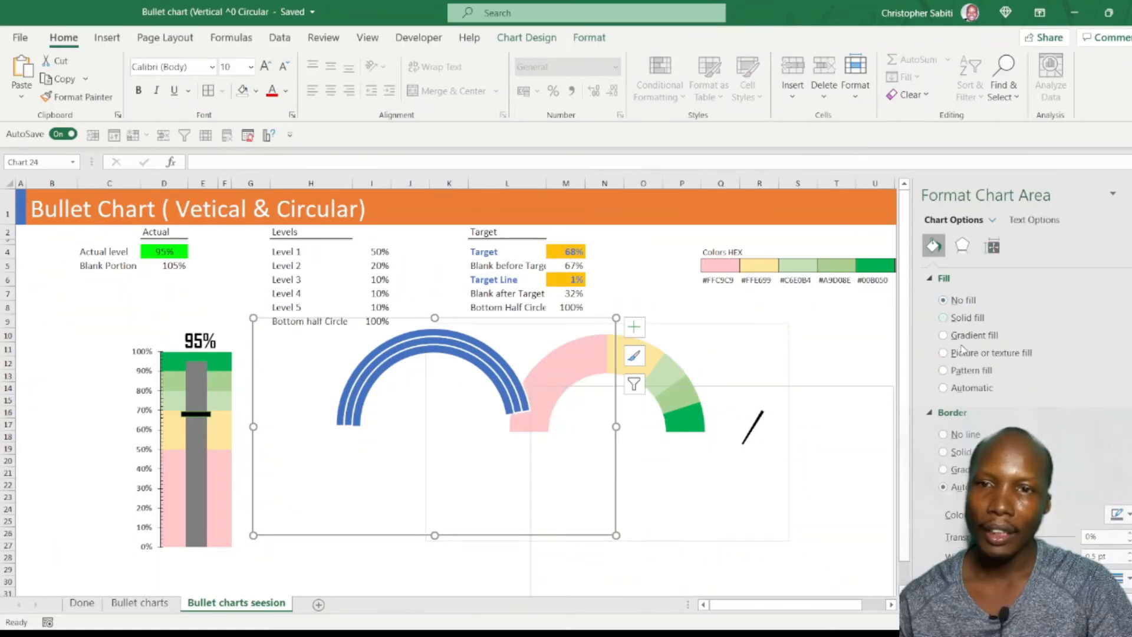
click(970, 435)
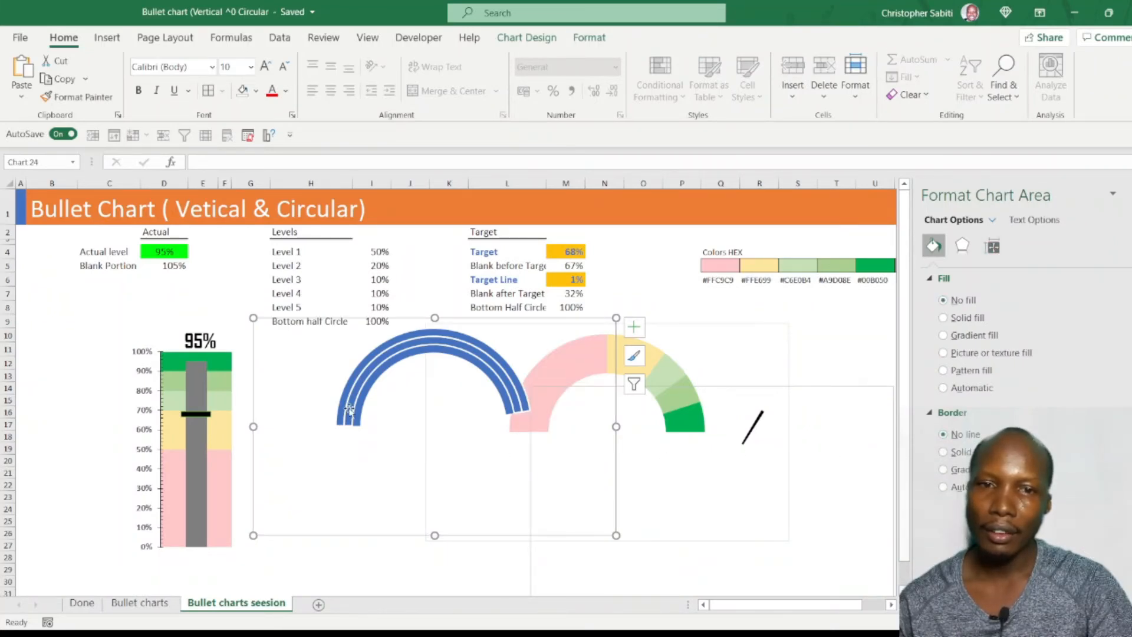
click(349, 361)
click(943, 301)
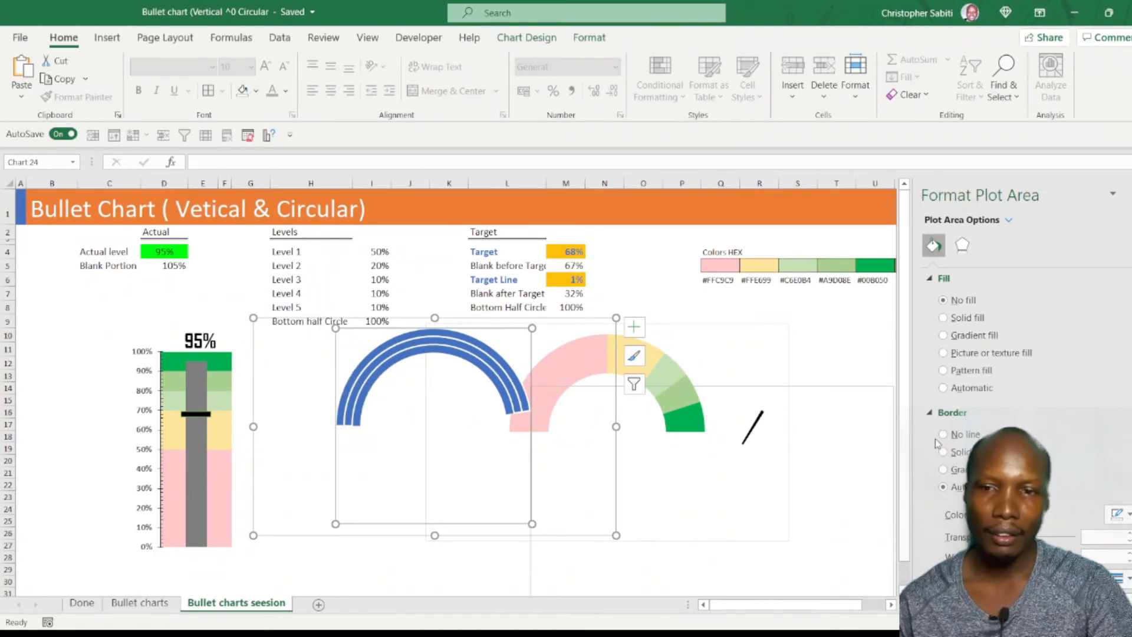
Step: Move the Actual chart over the coloured gauge so that their outer arcs line up
click(304, 353)
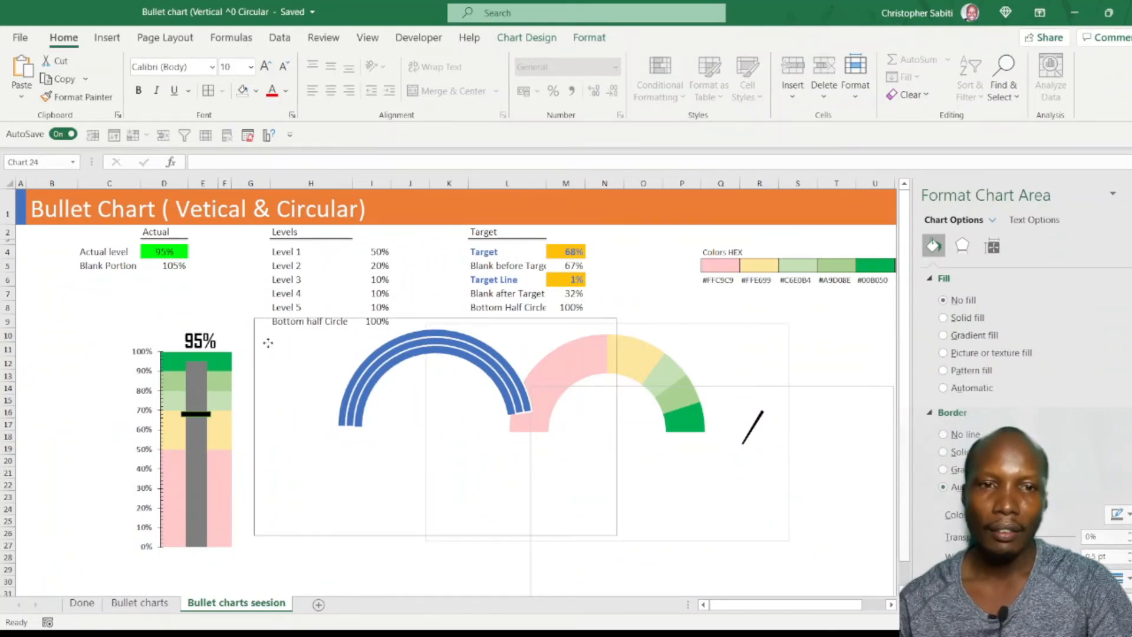
drag(310, 348, 435, 345)
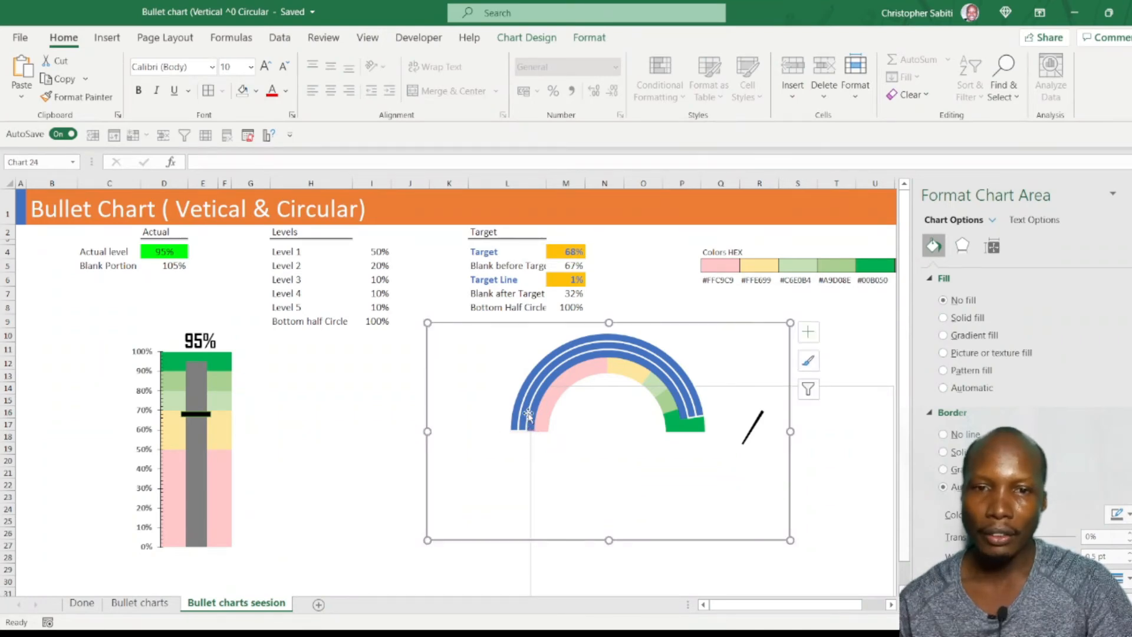
Step: Set the doughnut hole size of the Actual chart's rings to 60%
click(560, 356)
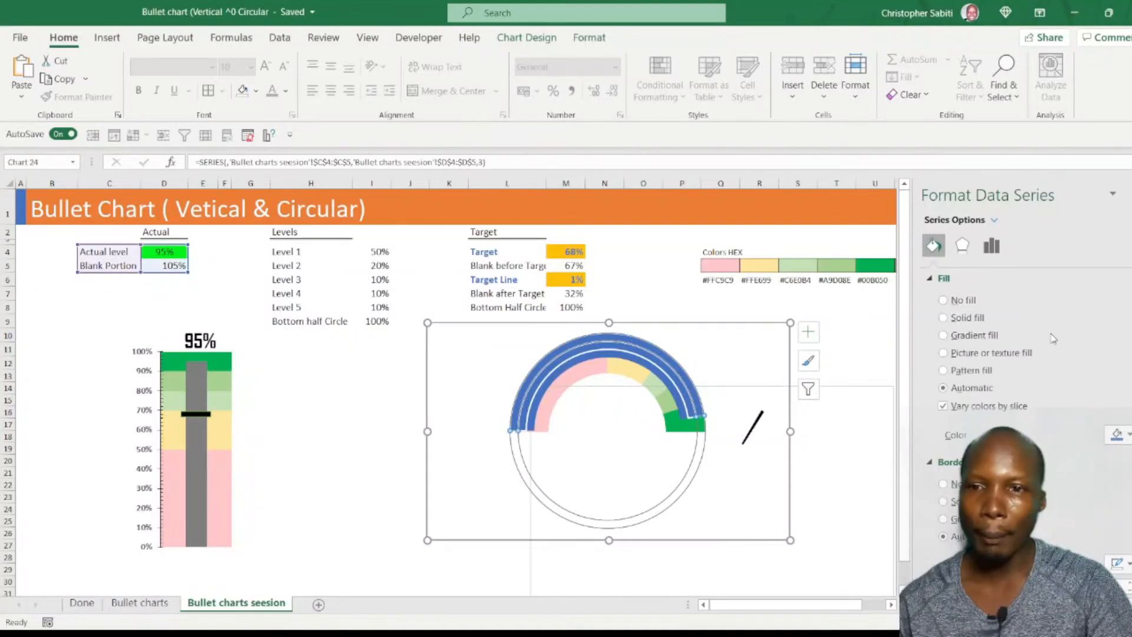
click(992, 245)
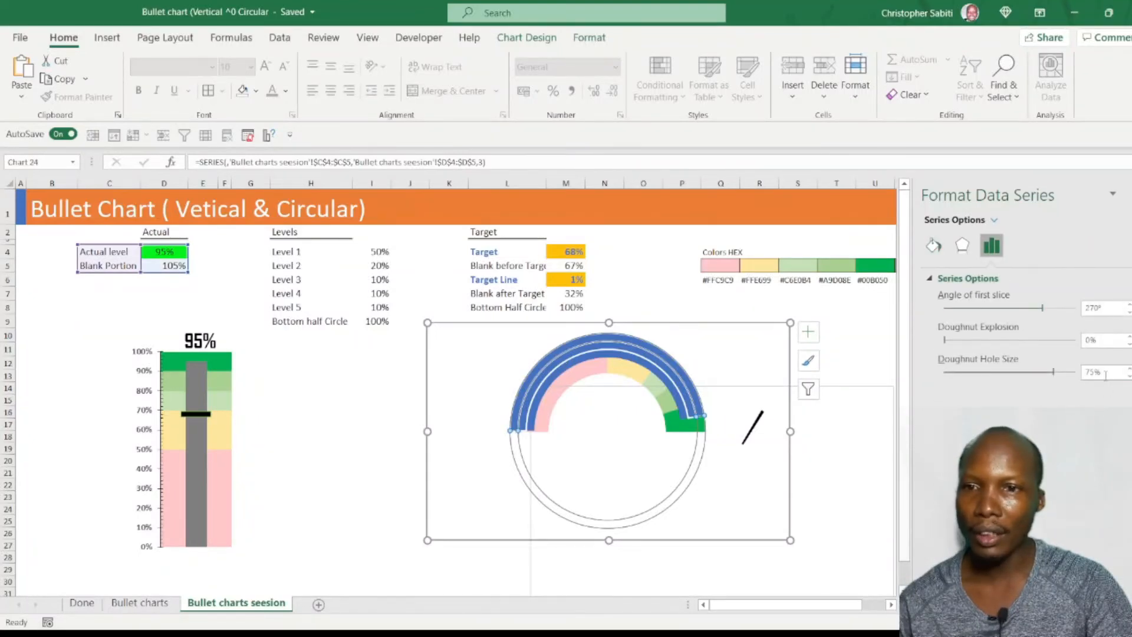
drag(1106, 374, 1078, 371)
text(60)
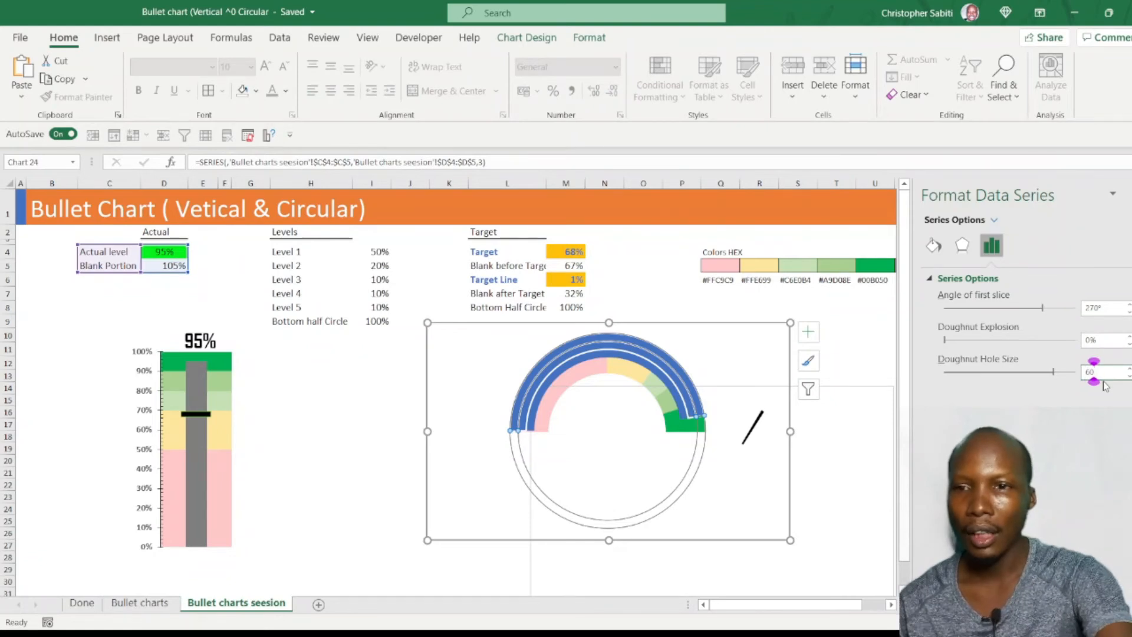
key(Return)
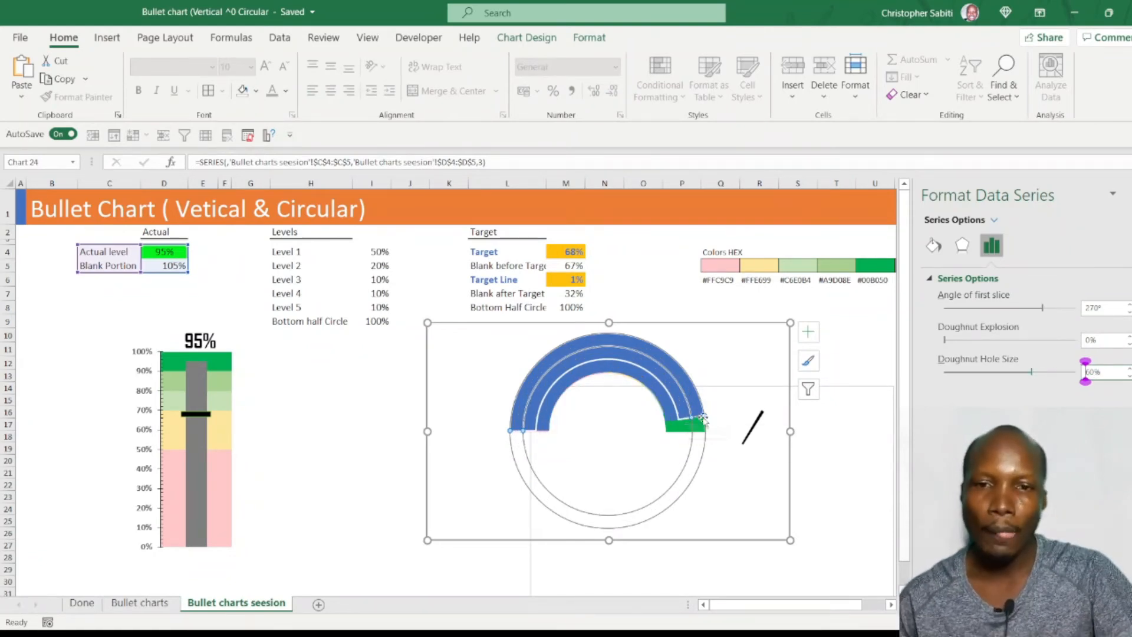
Step: Set the innermost and outermost rings of the Actual doughnut to no fill, leaving the middle ring coloured
click(604, 370)
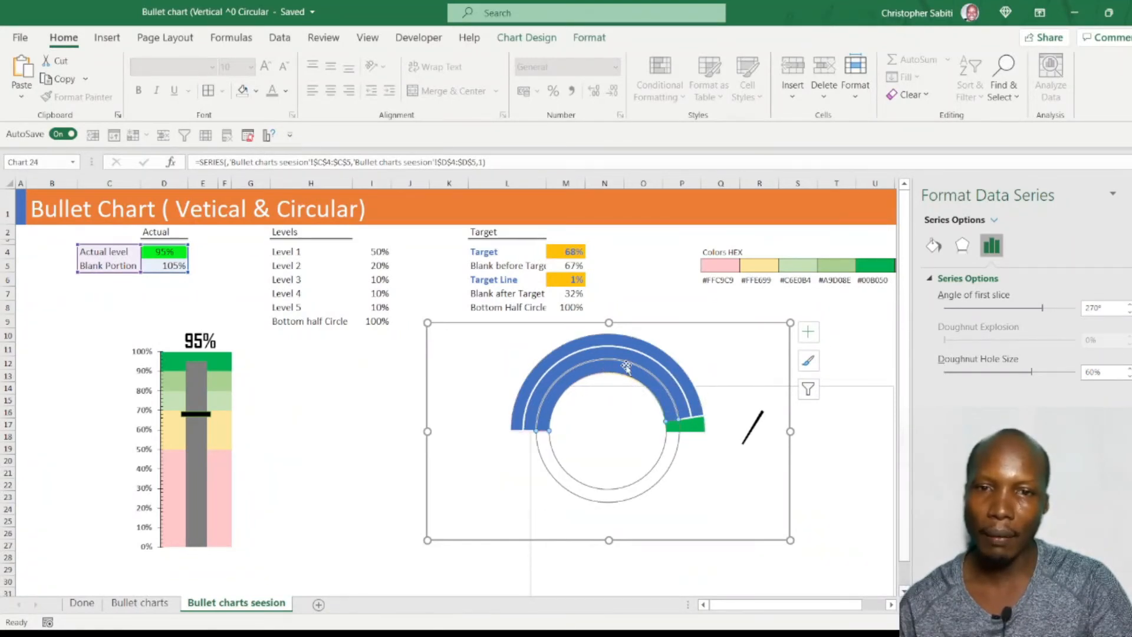
click(938, 249)
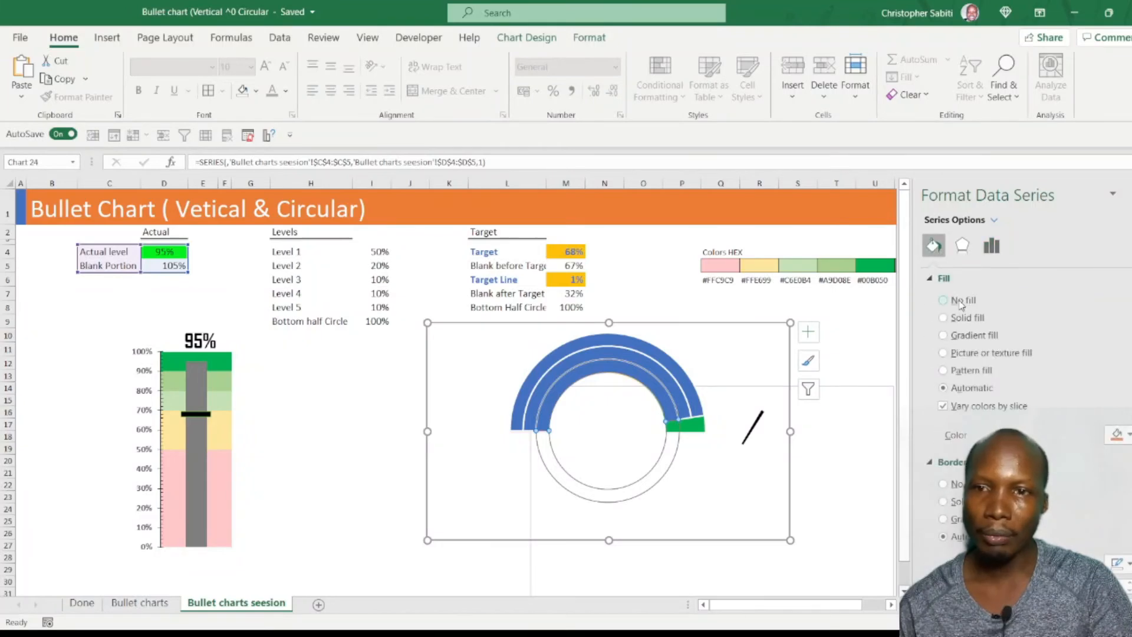
click(961, 301)
click(636, 345)
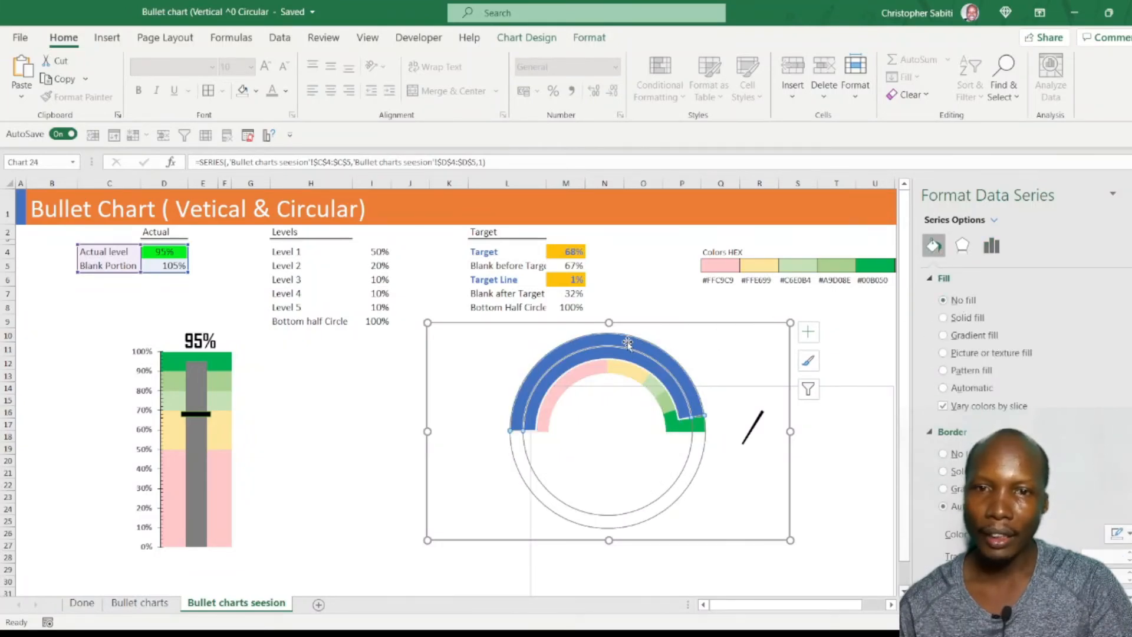
click(943, 300)
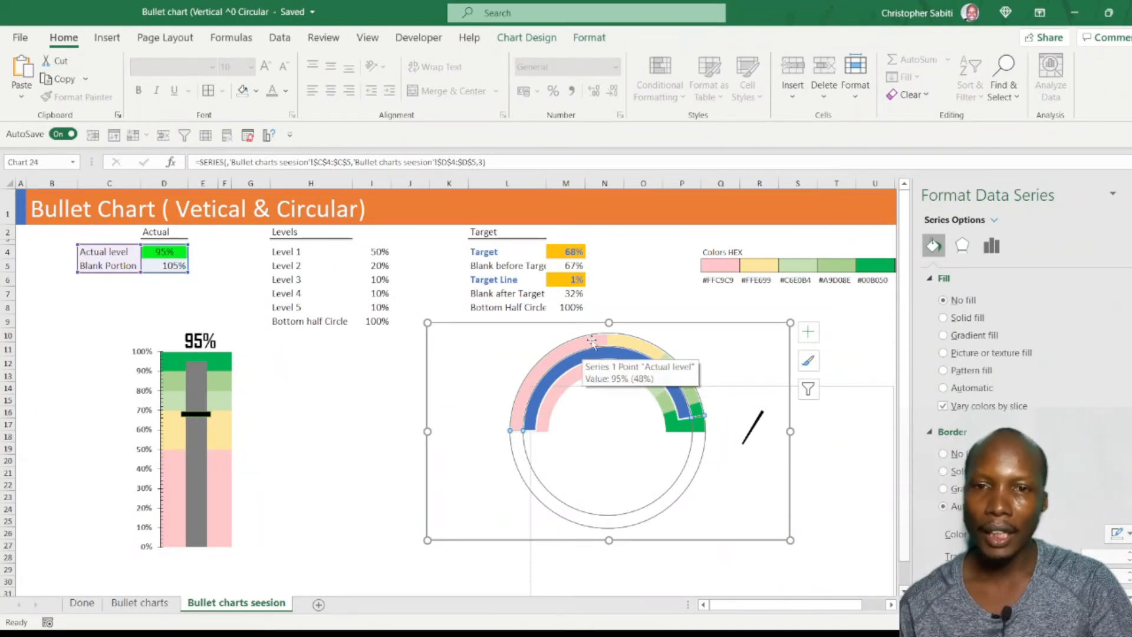
Step: Move the Actual chart off the coloured gauge and give its middle ring's Actual level slice a dark grey solid fill
drag(540, 397, 357, 403)
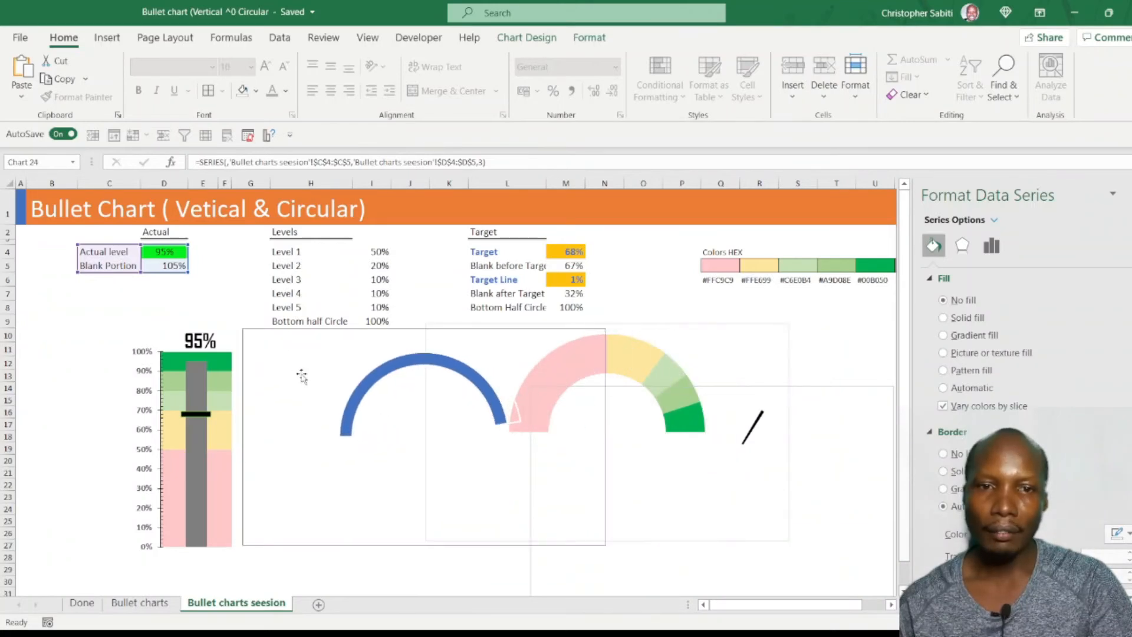
click(357, 403)
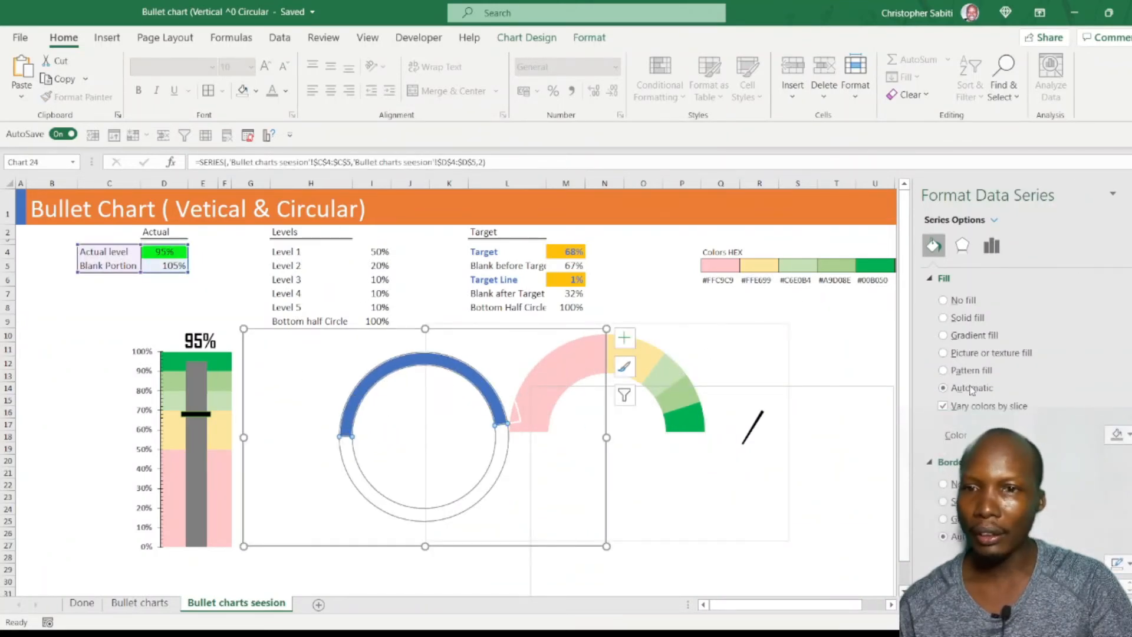
click(460, 371)
right_click(459, 370)
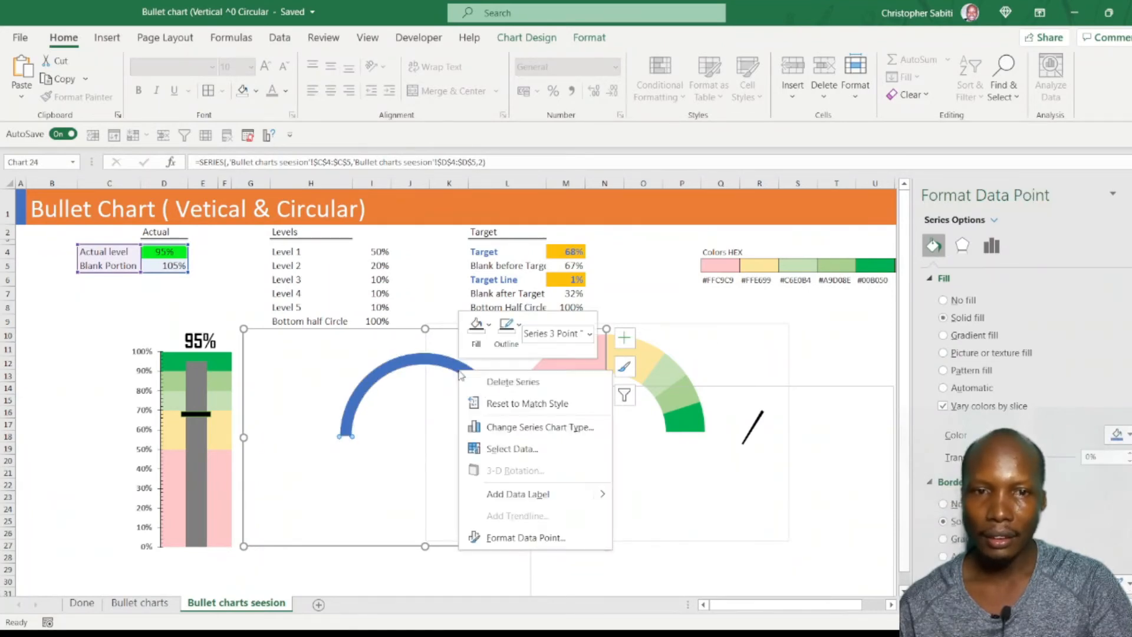
click(523, 538)
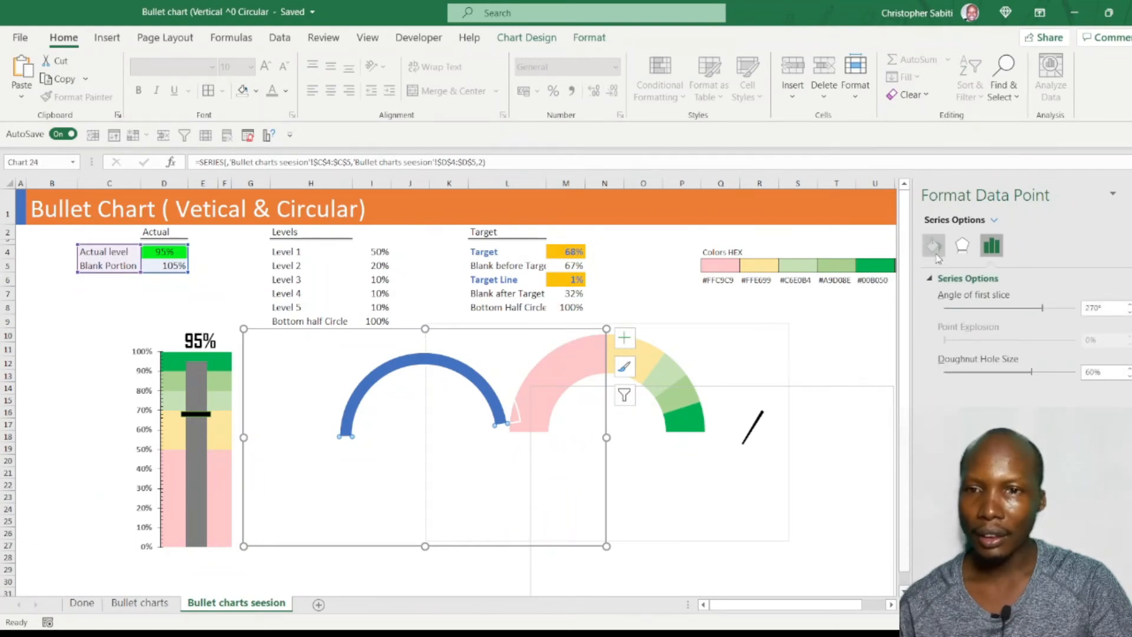
click(934, 246)
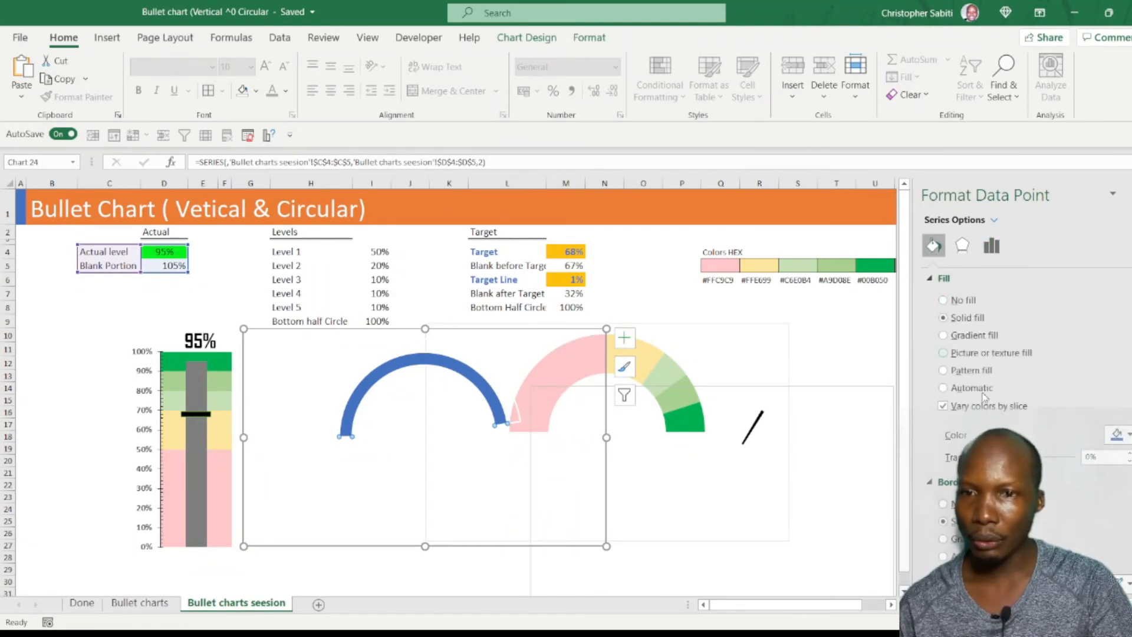
click(1118, 435)
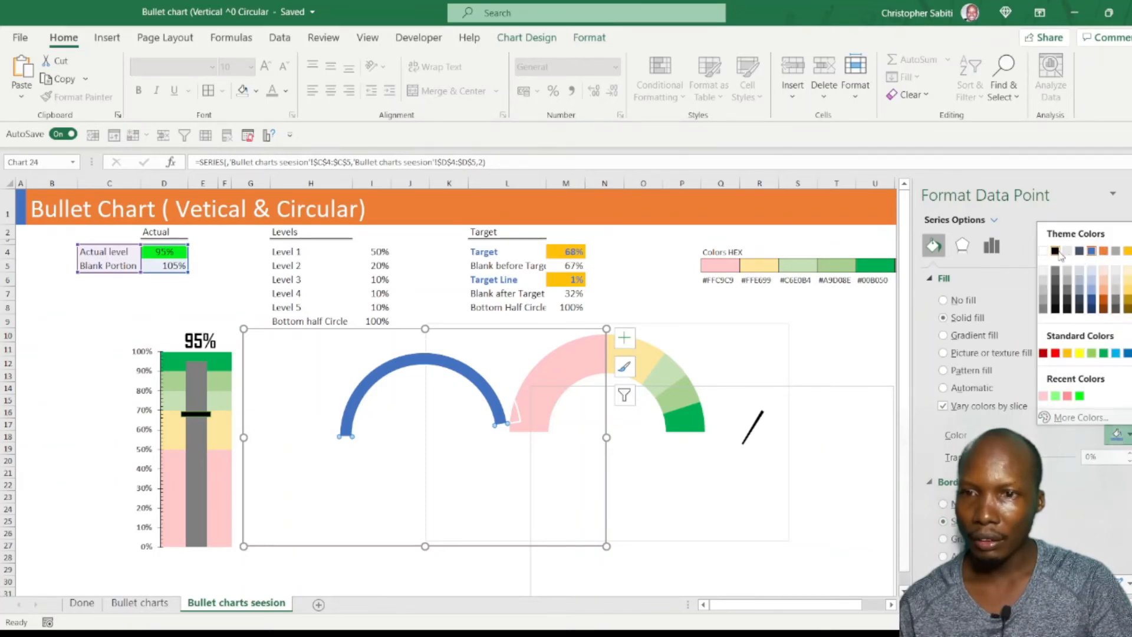
click(1044, 310)
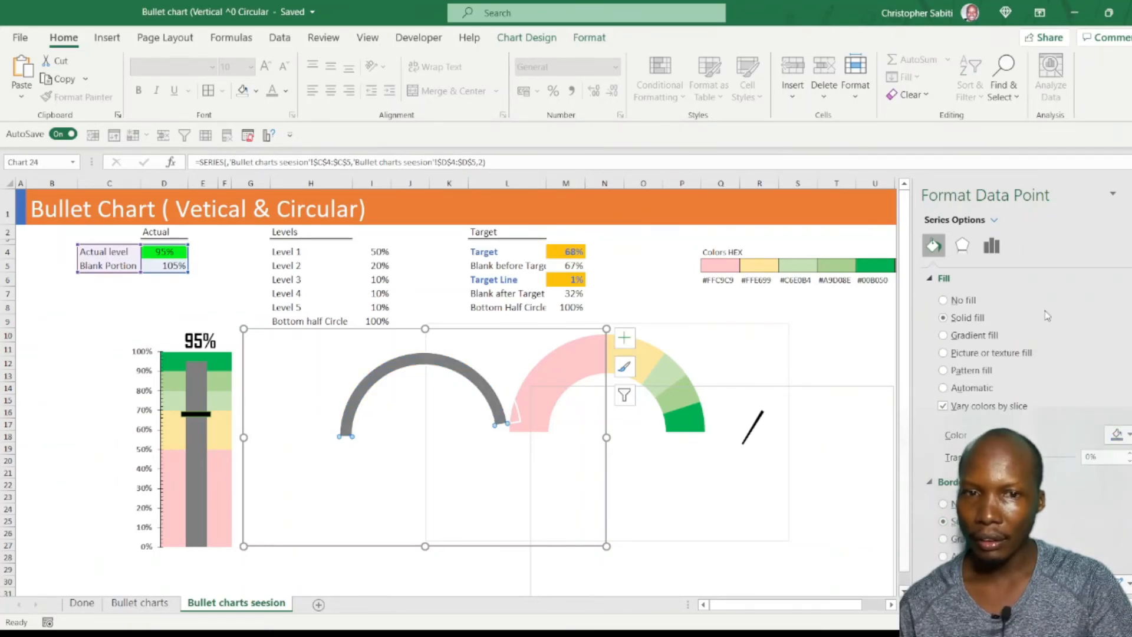
Step: Remove the border line from the outer, middle and inner rings of the Actual doughnut
click(443, 348)
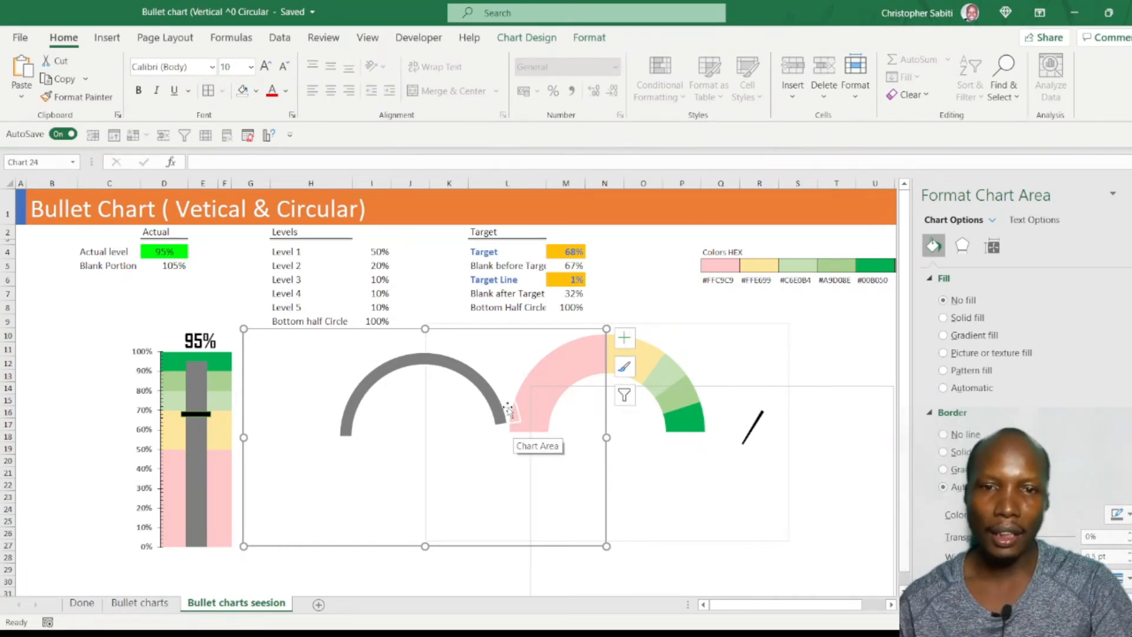
click(511, 432)
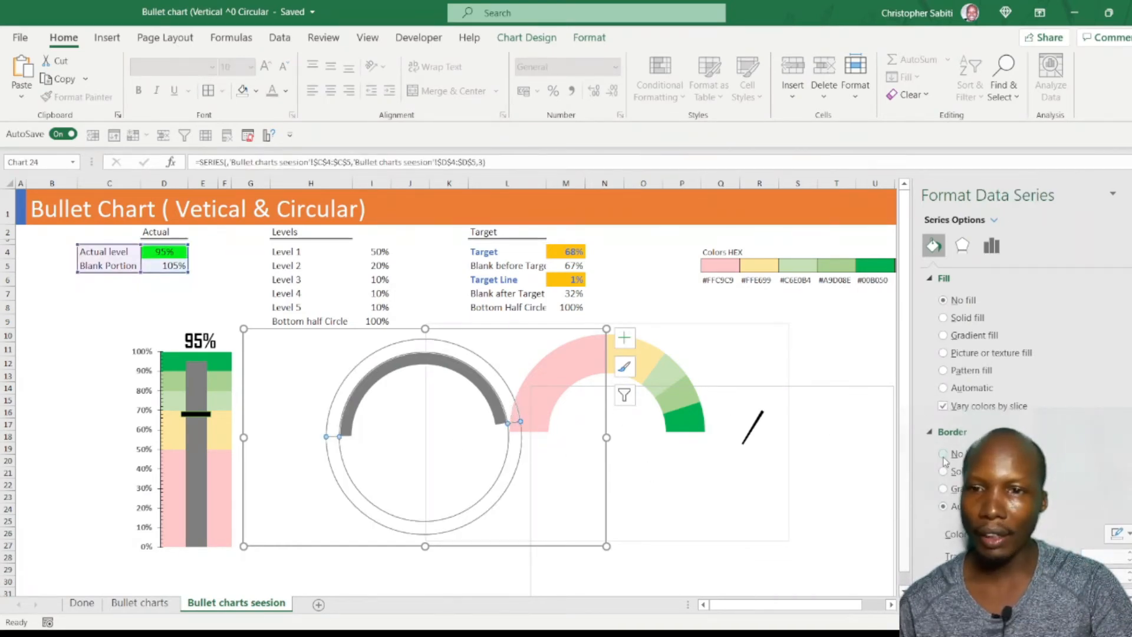
click(502, 401)
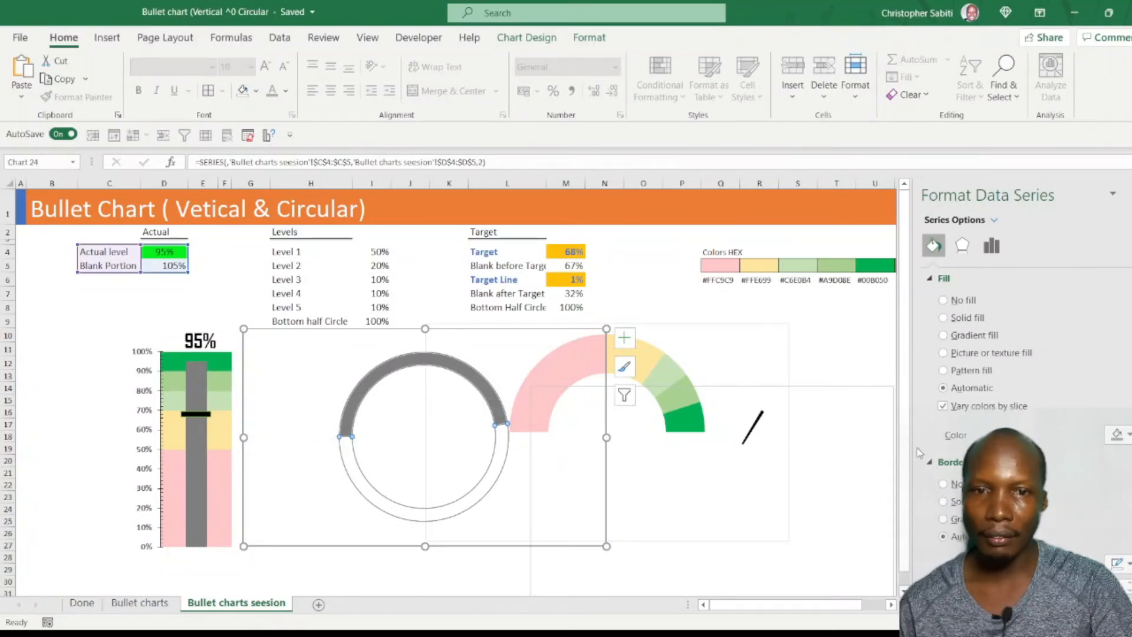
click(455, 348)
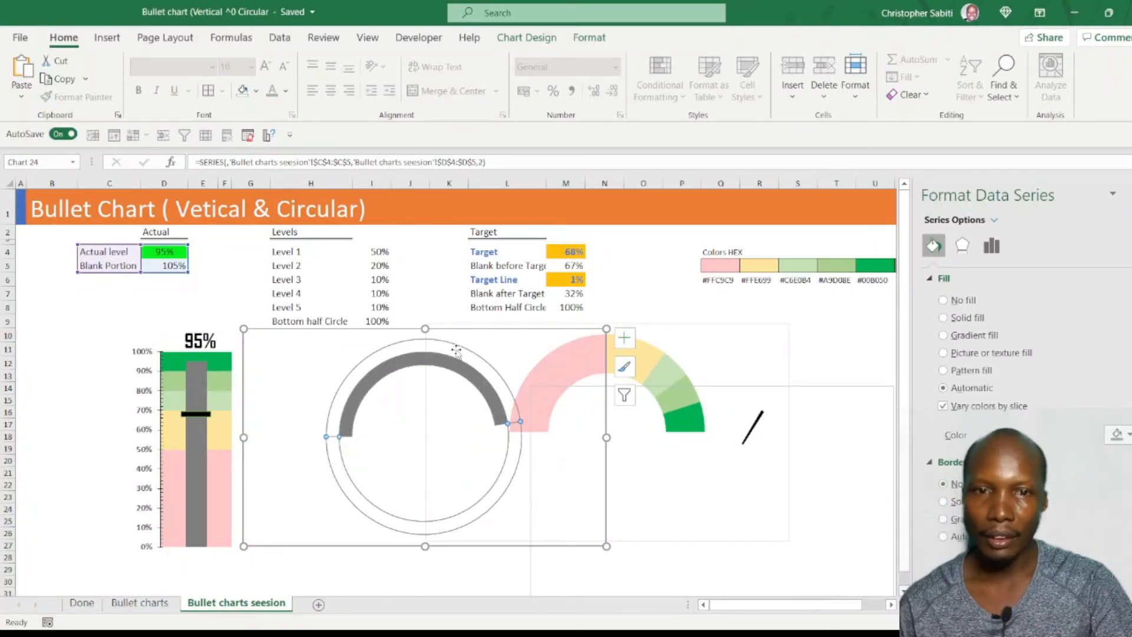
drag(459, 352, 445, 385)
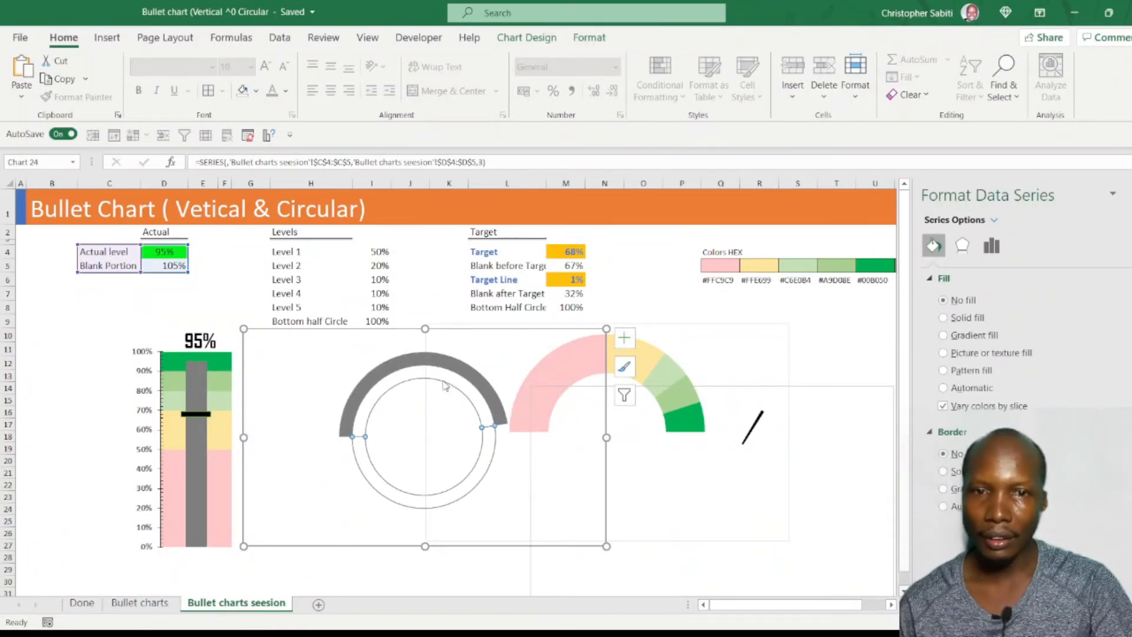
click(943, 455)
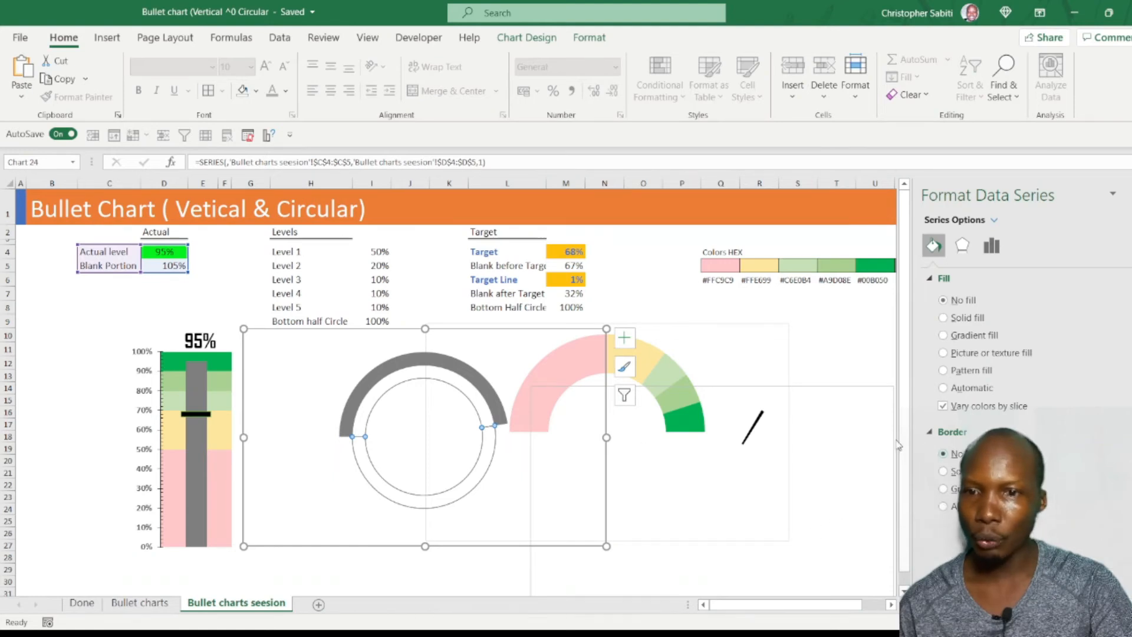
click(478, 354)
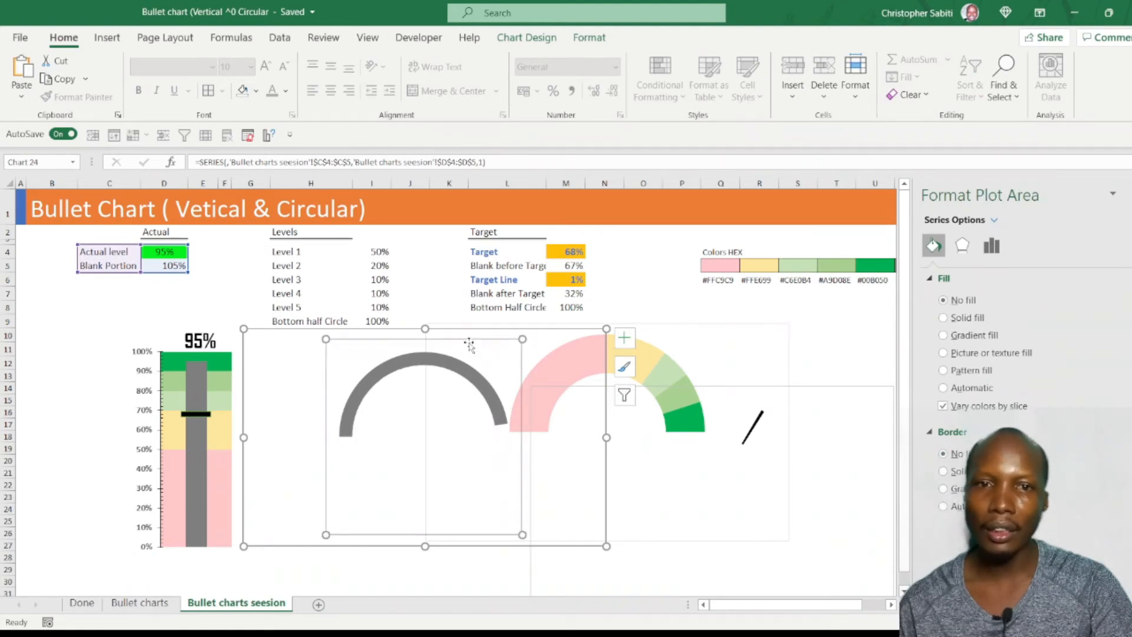
Step: Stack the Actual, Levels and Target doughnut charts by aligning all three to their centers and bottoms
click(538, 338)
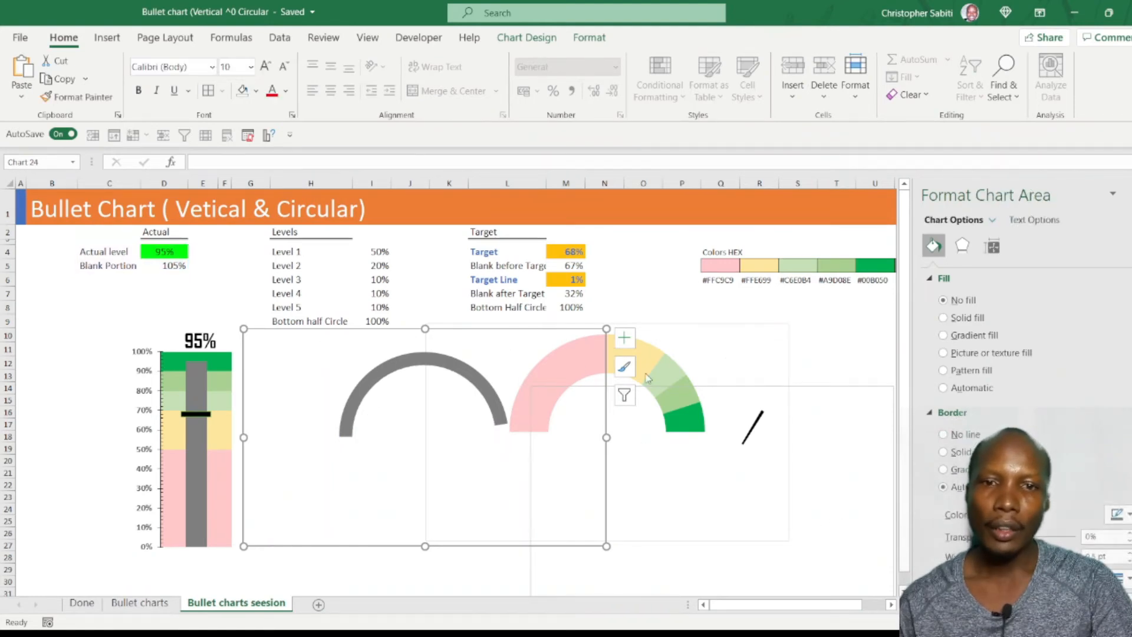
ctrl+click(735, 329)
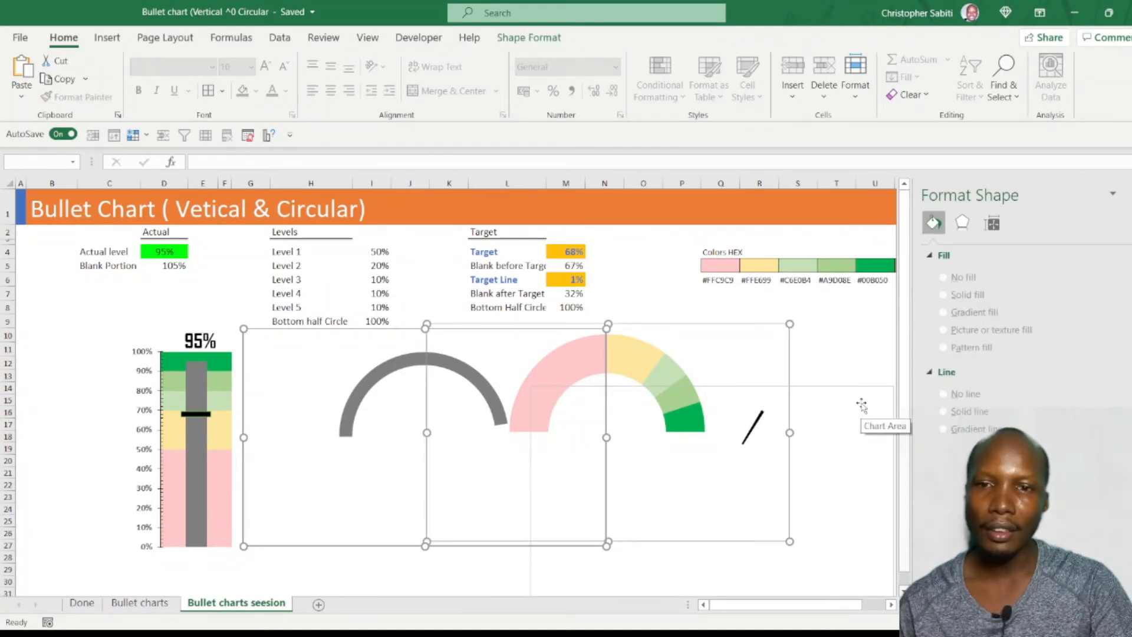
ctrl+click(862, 403)
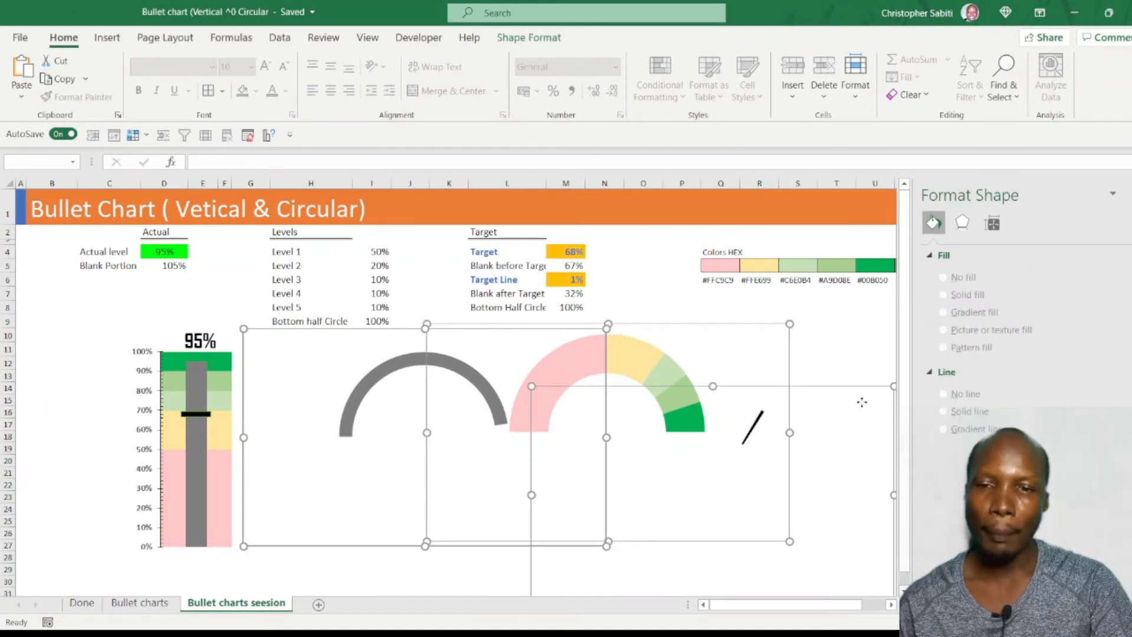
click(517, 38)
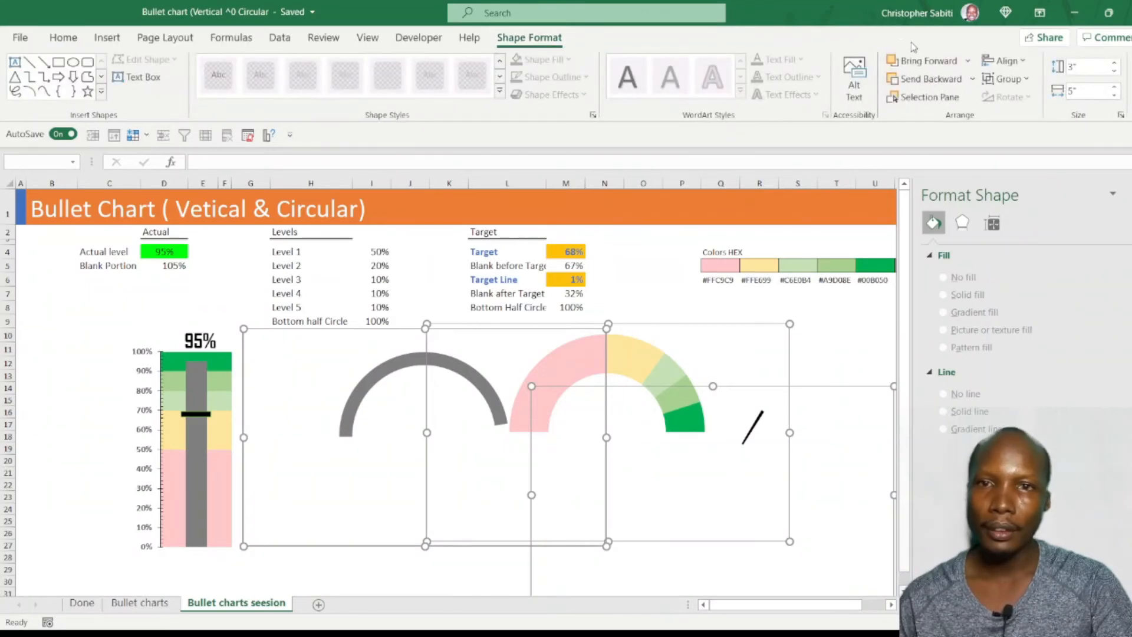
click(1006, 61)
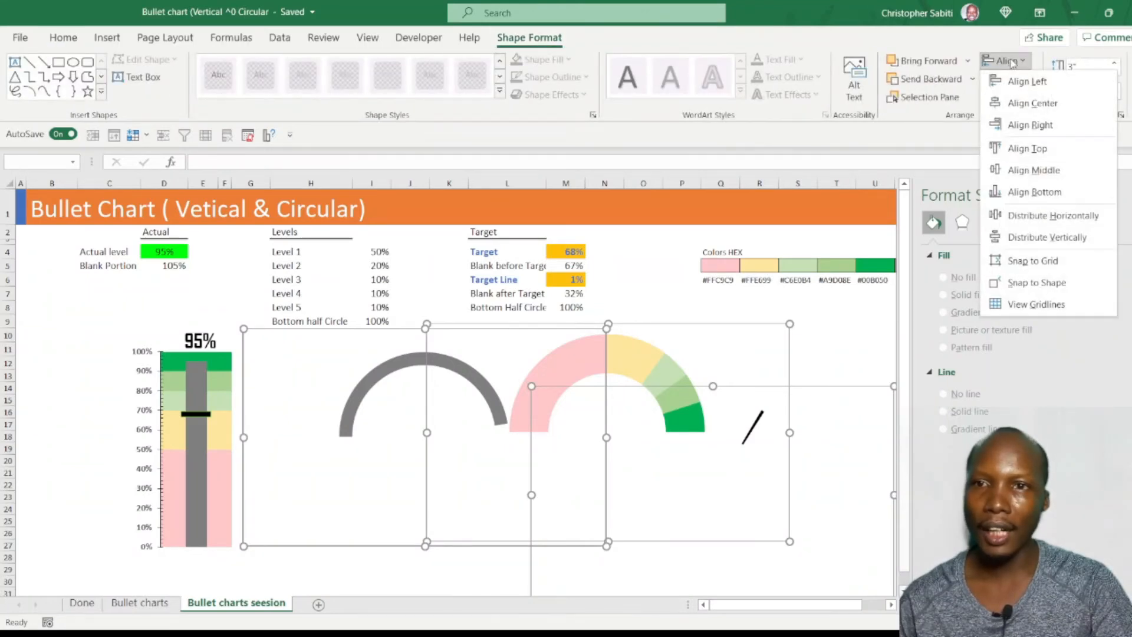
click(1026, 104)
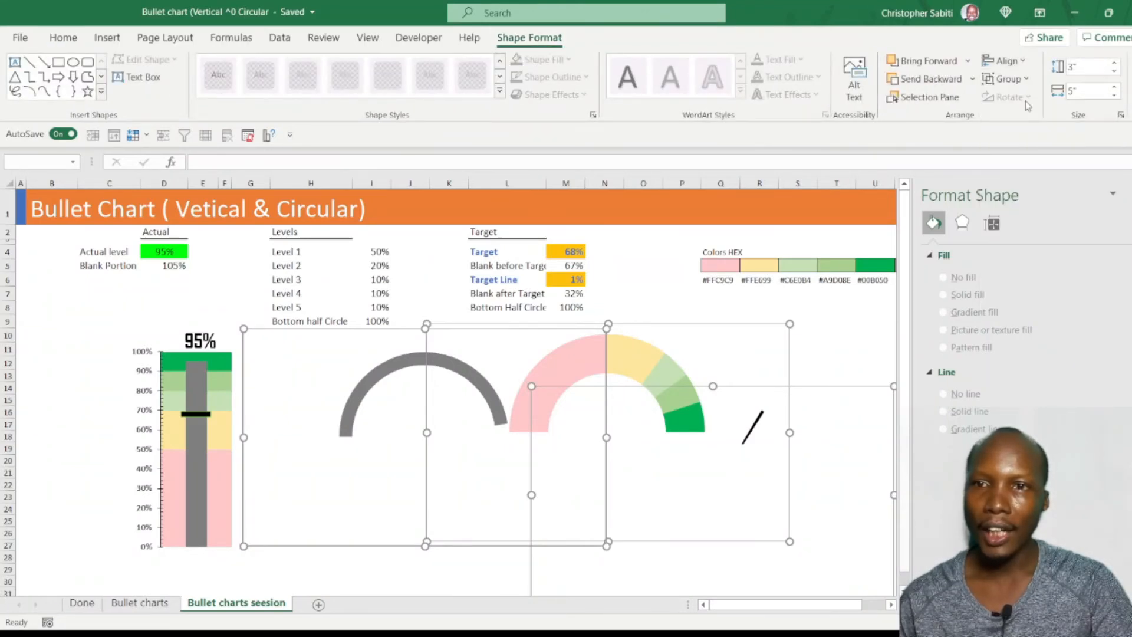
click(1006, 60)
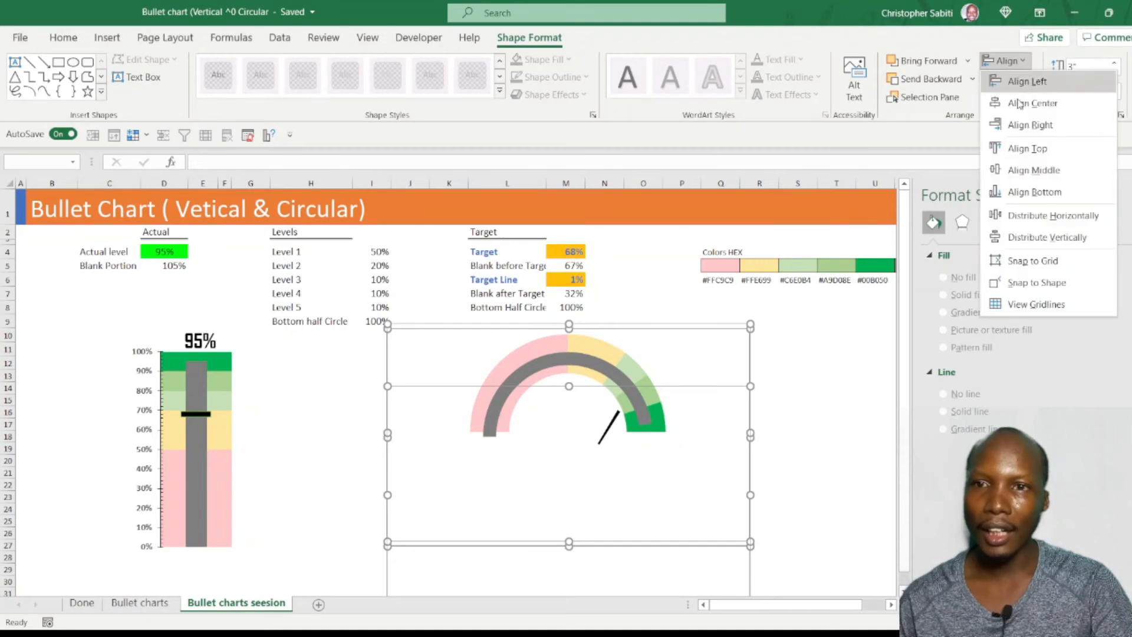
click(1036, 192)
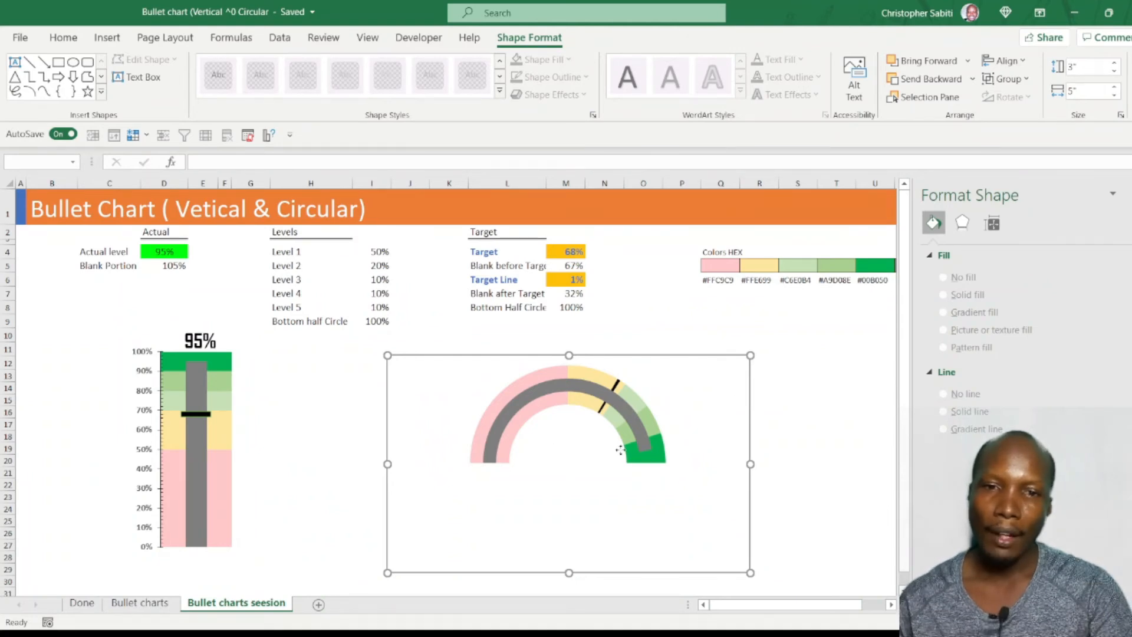
click(834, 374)
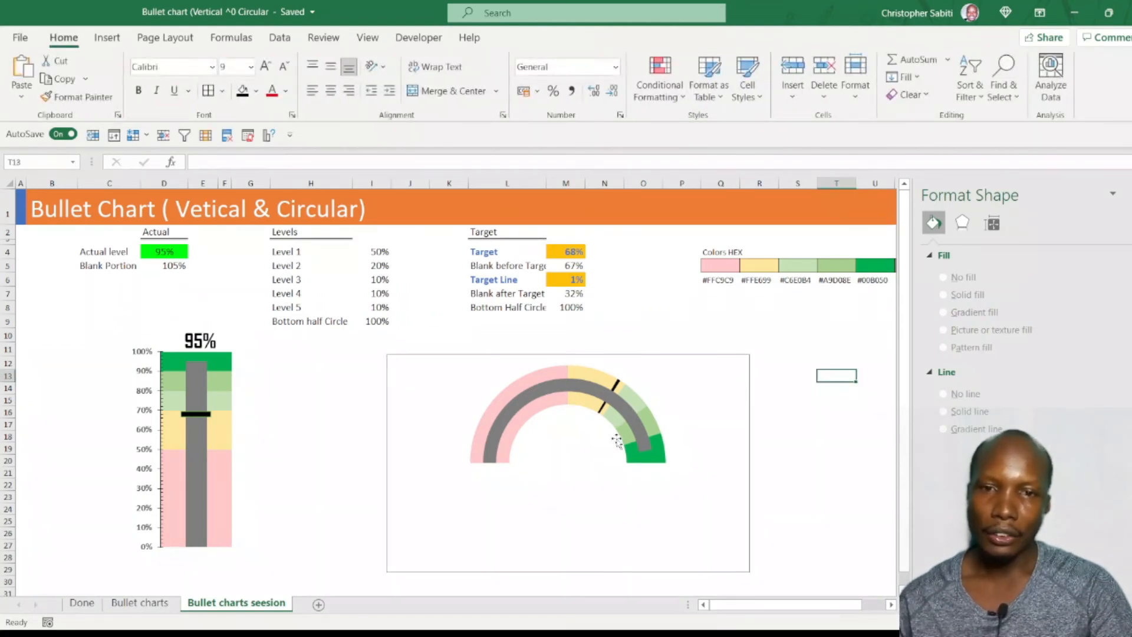
Step: Set the Actual level in cell D4 to 56%
click(173, 251)
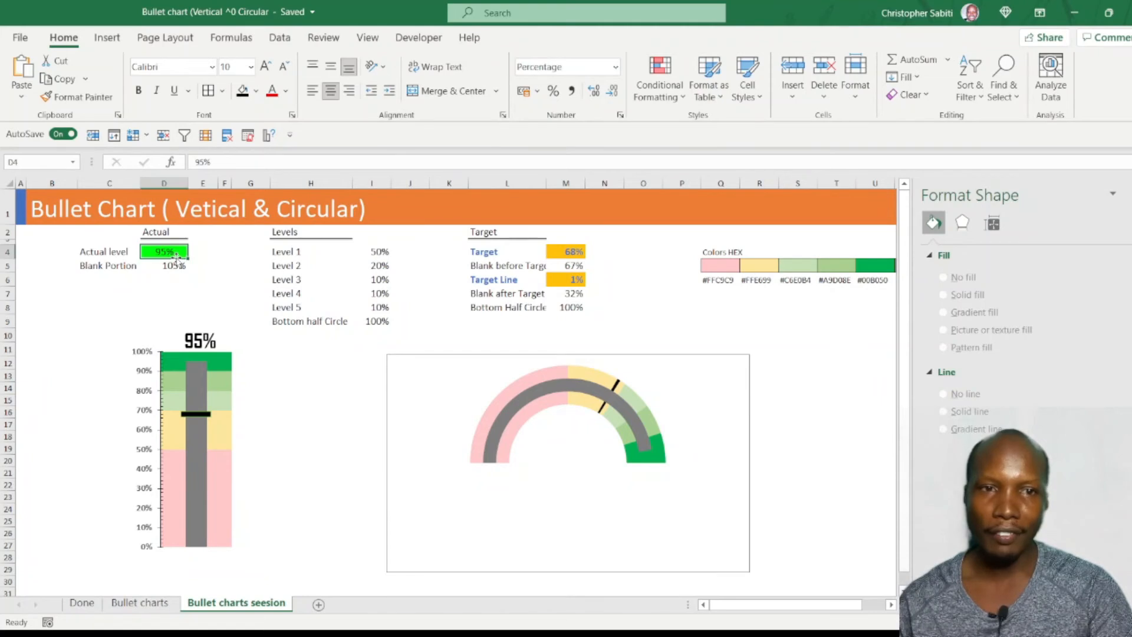
text(56)
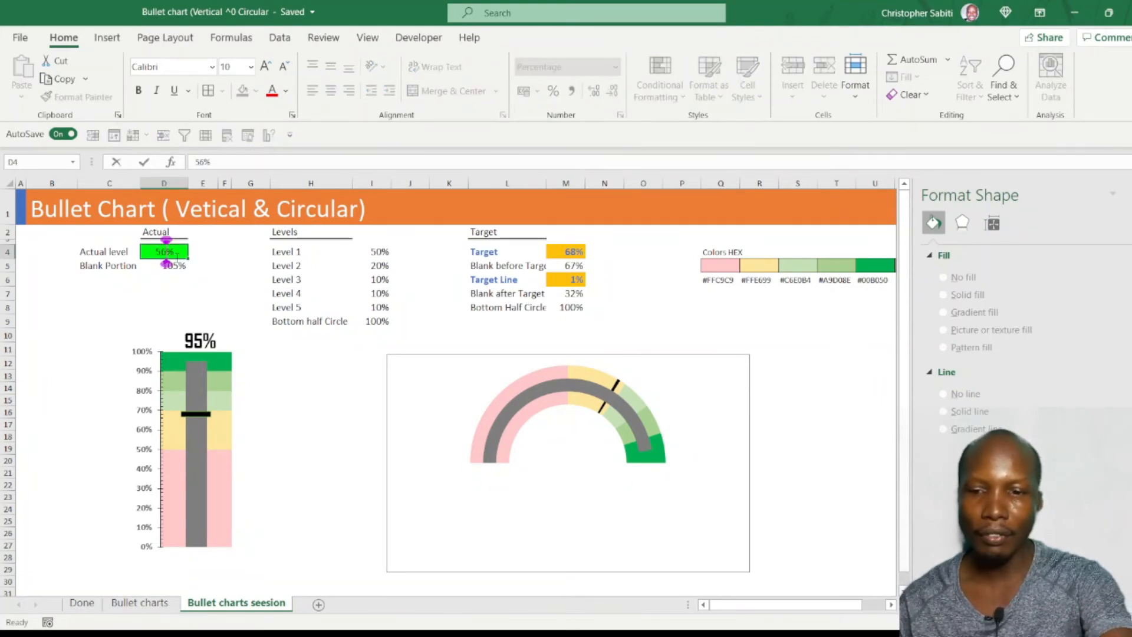
key(Return)
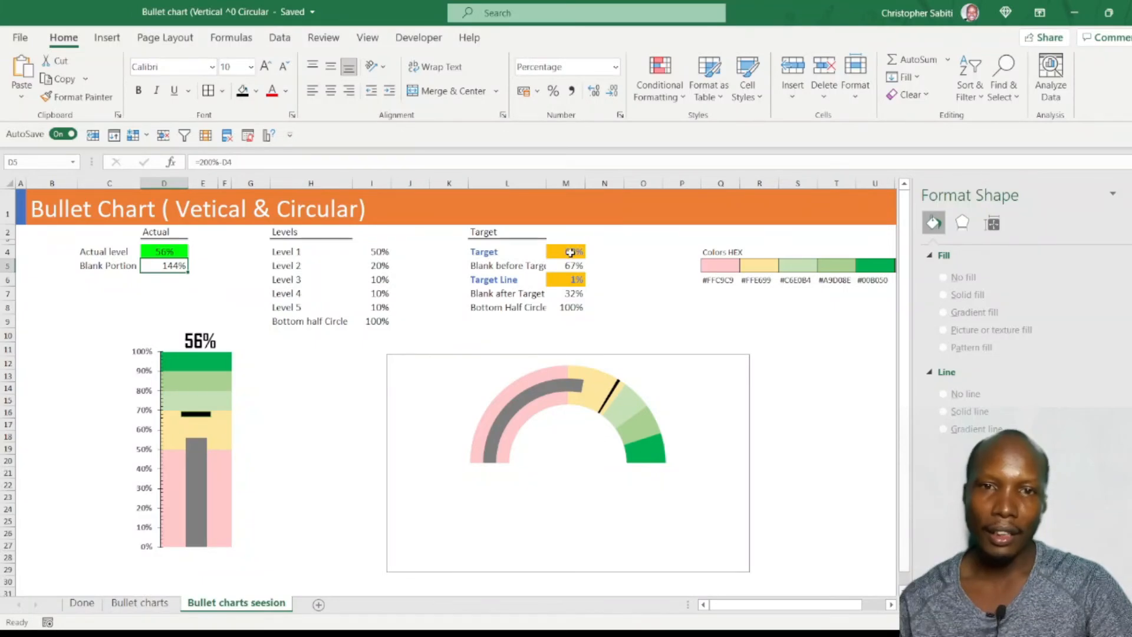
Step: Set the Target value in cell M4 to 78%
click(569, 253)
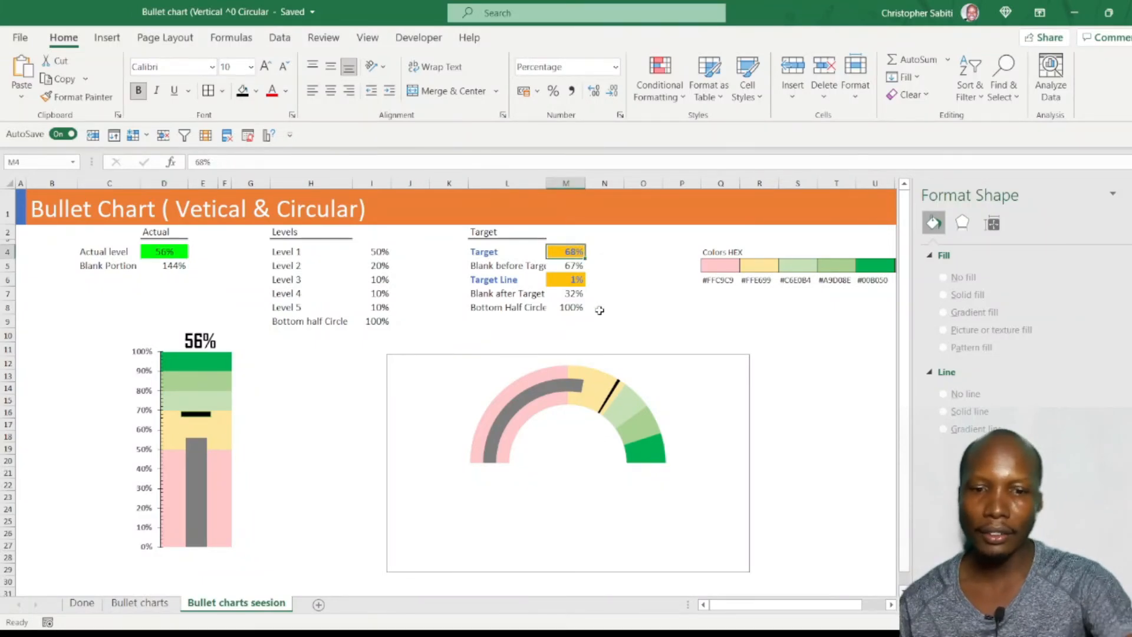
text(78)
key(Return)
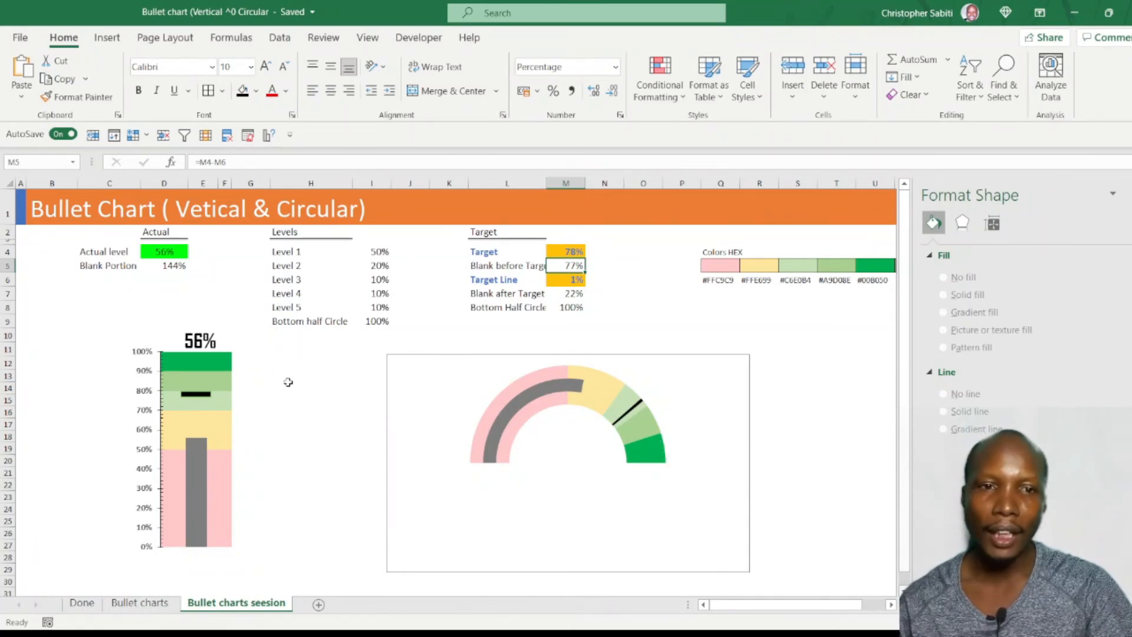
Step: Copy the percentage text box above the vertical chart into the center of the half-doughnut gauge
click(199, 340)
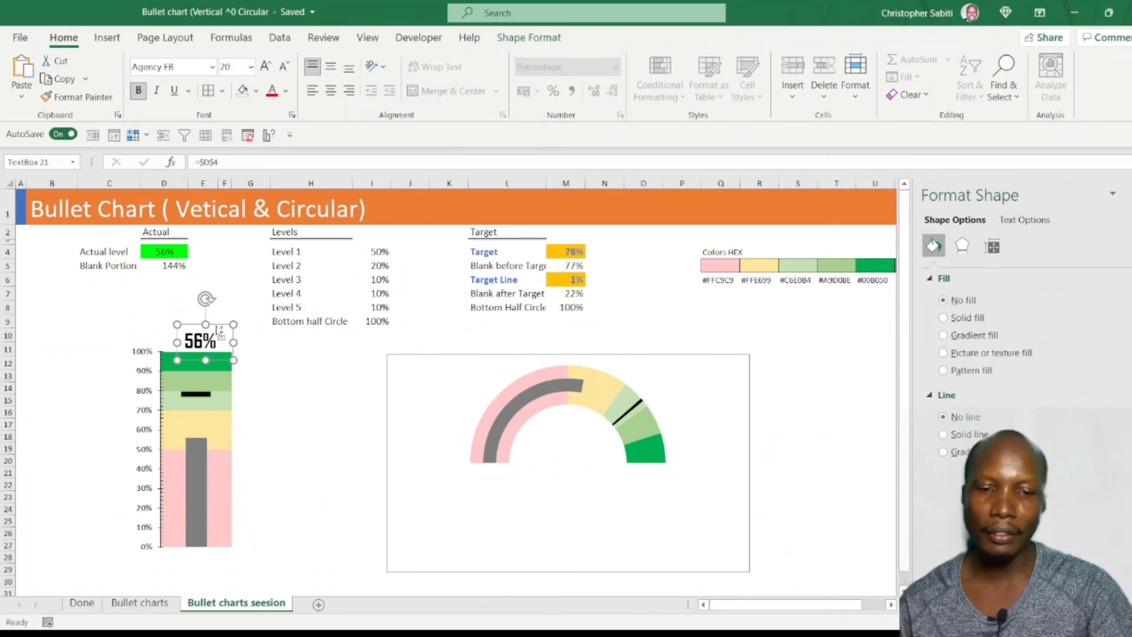
drag(220, 334, 587, 435)
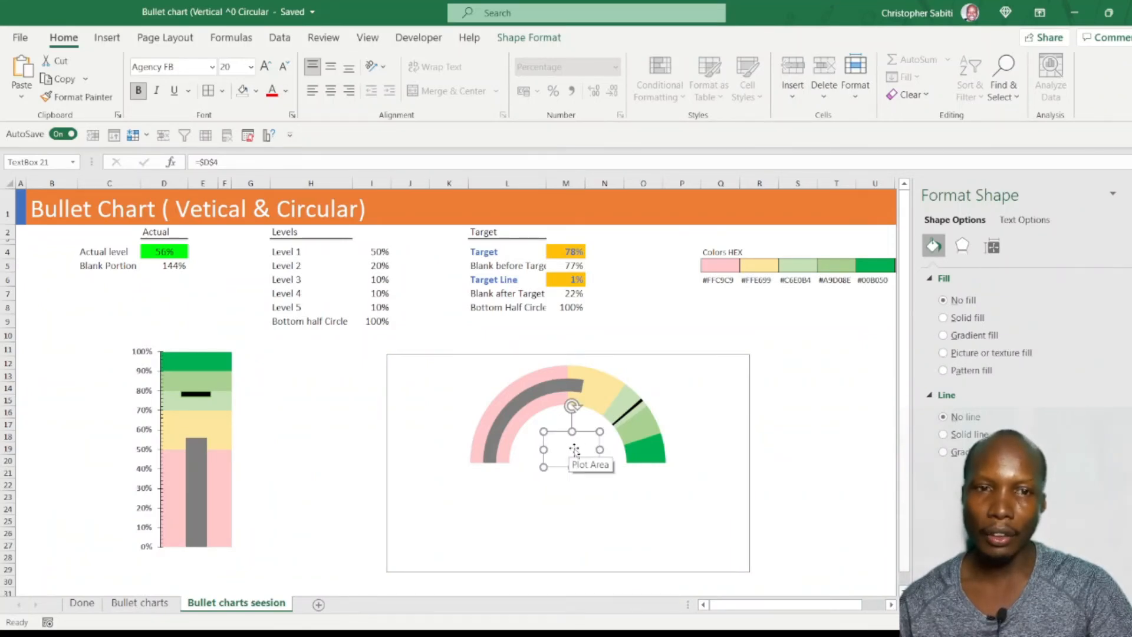
key(ctrl+z)
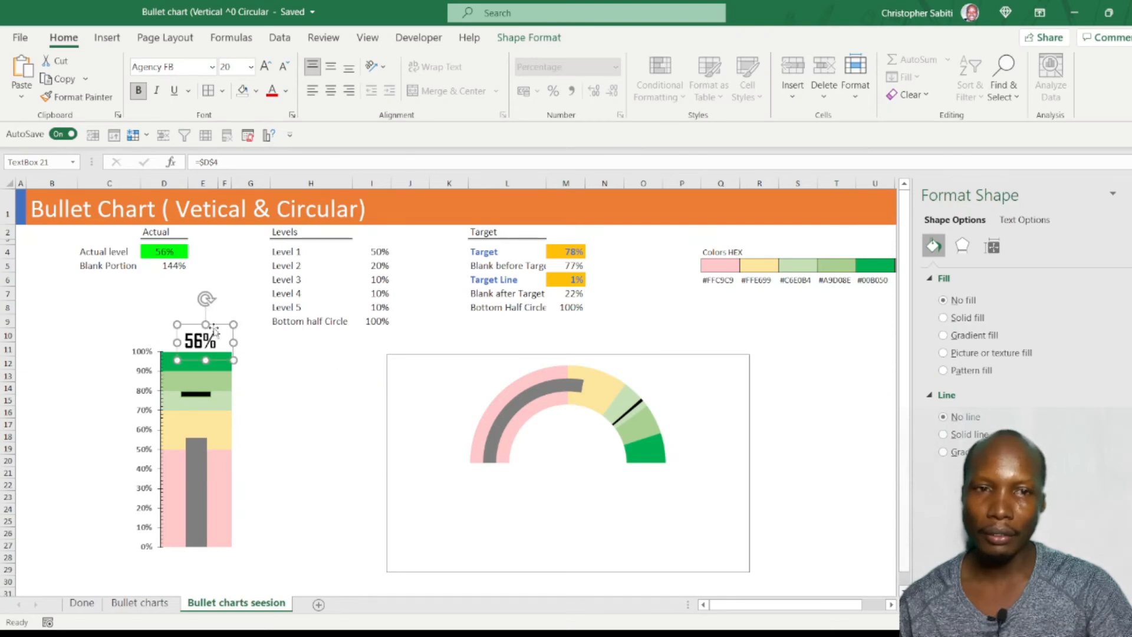
drag(220, 331, 580, 435)
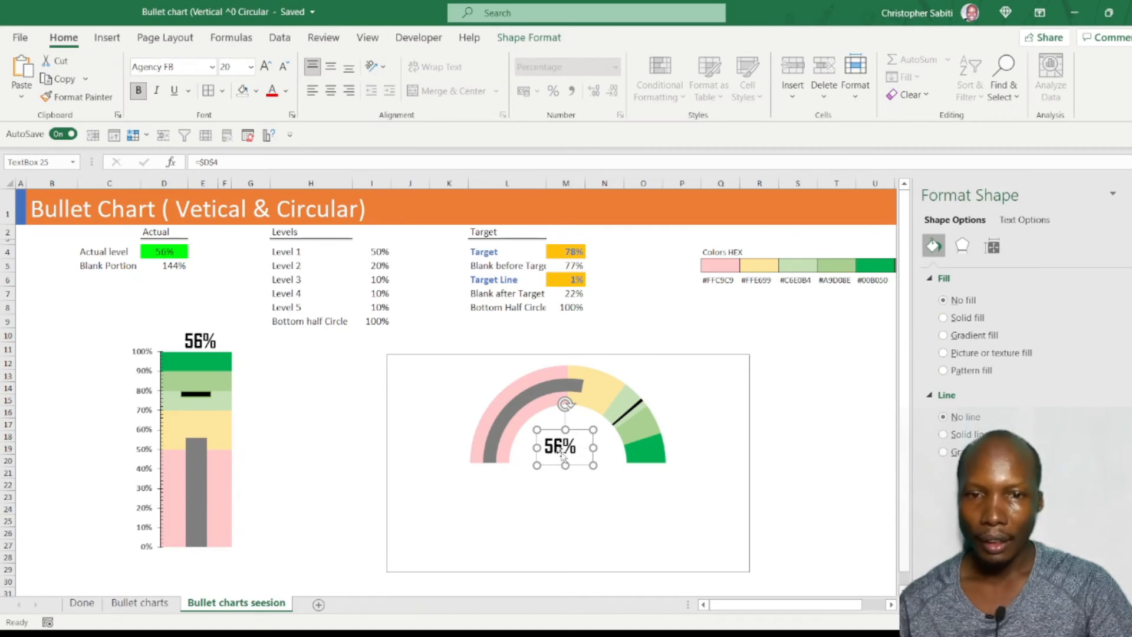
drag(556, 431, 563, 430)
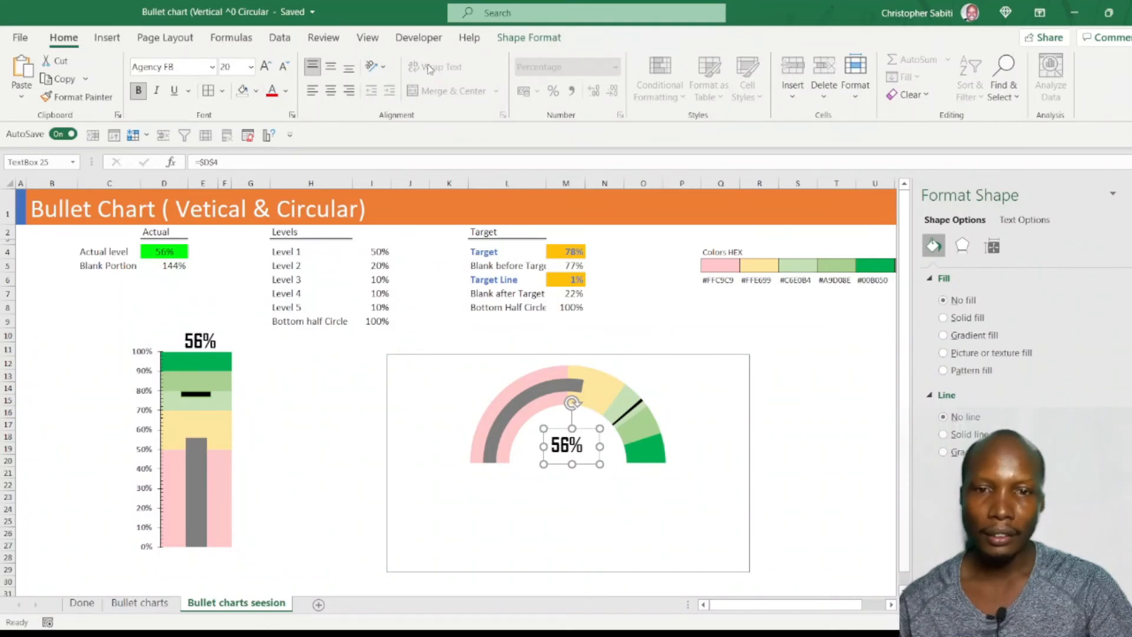
Step: Change the gauge's percentage text box to a rounded rectangle and increase its corner rounding slightly
click(529, 38)
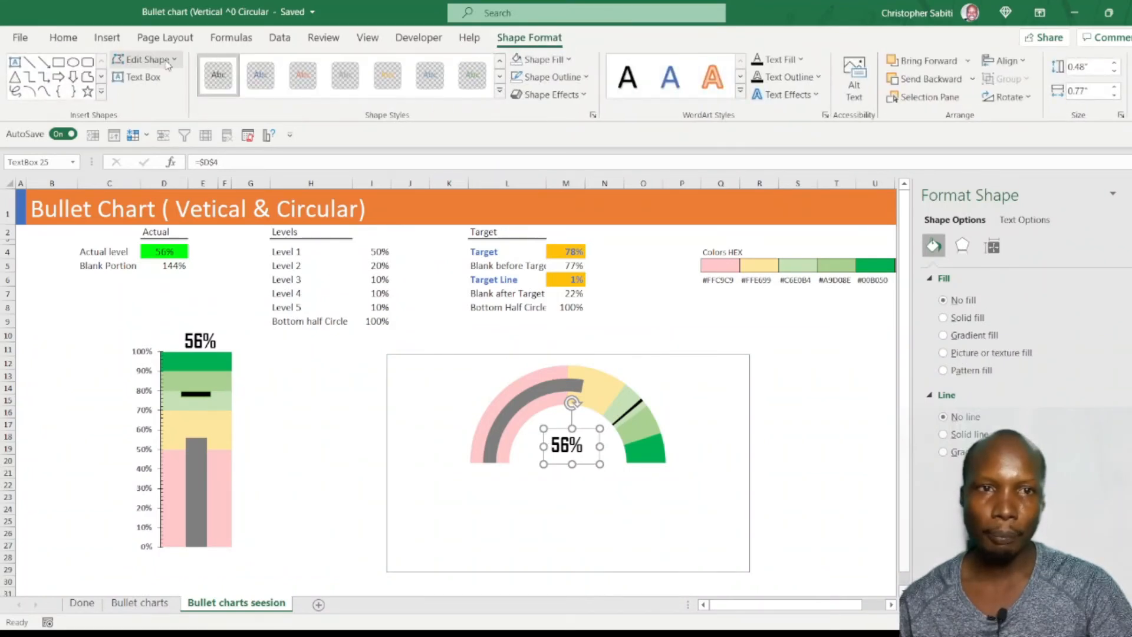
click(171, 60)
mouse_move(177, 80)
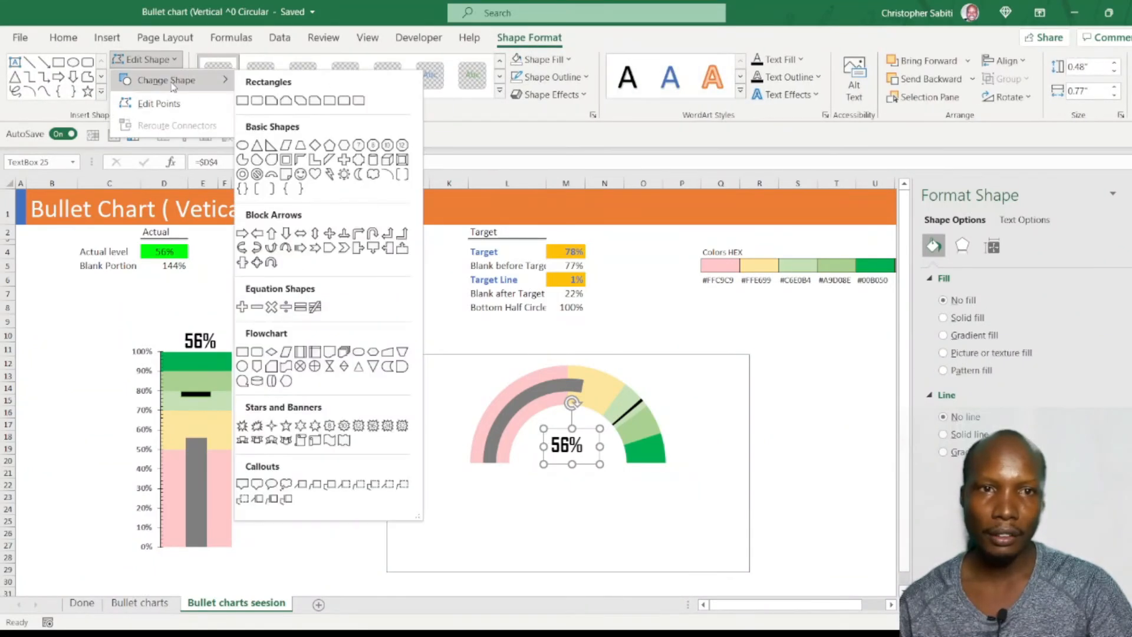
click(257, 100)
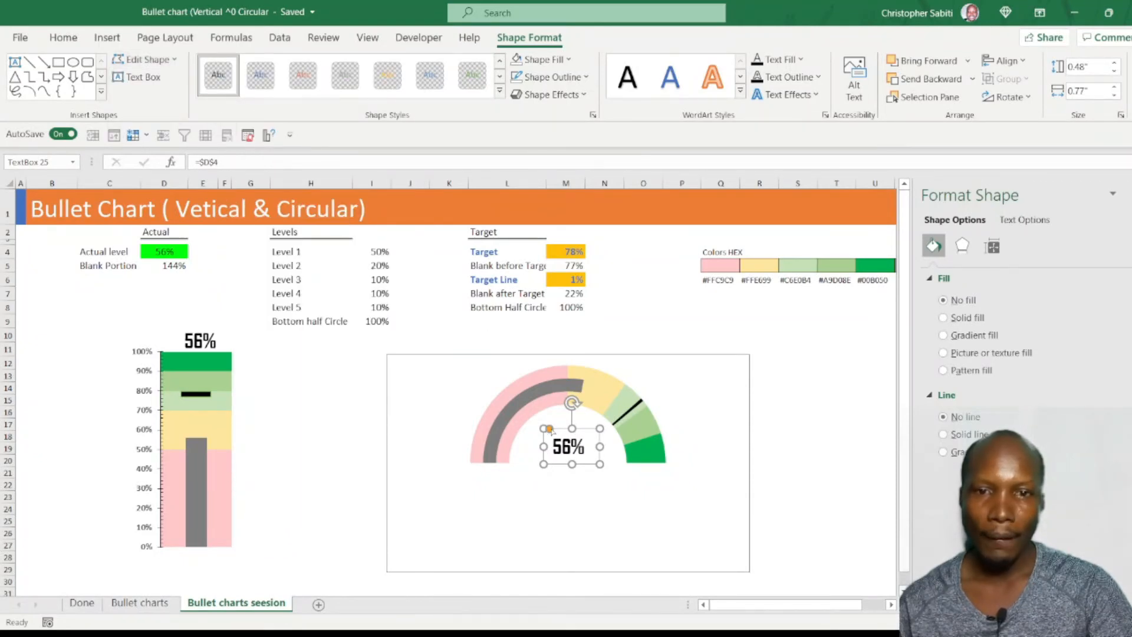
drag(550, 429, 555, 433)
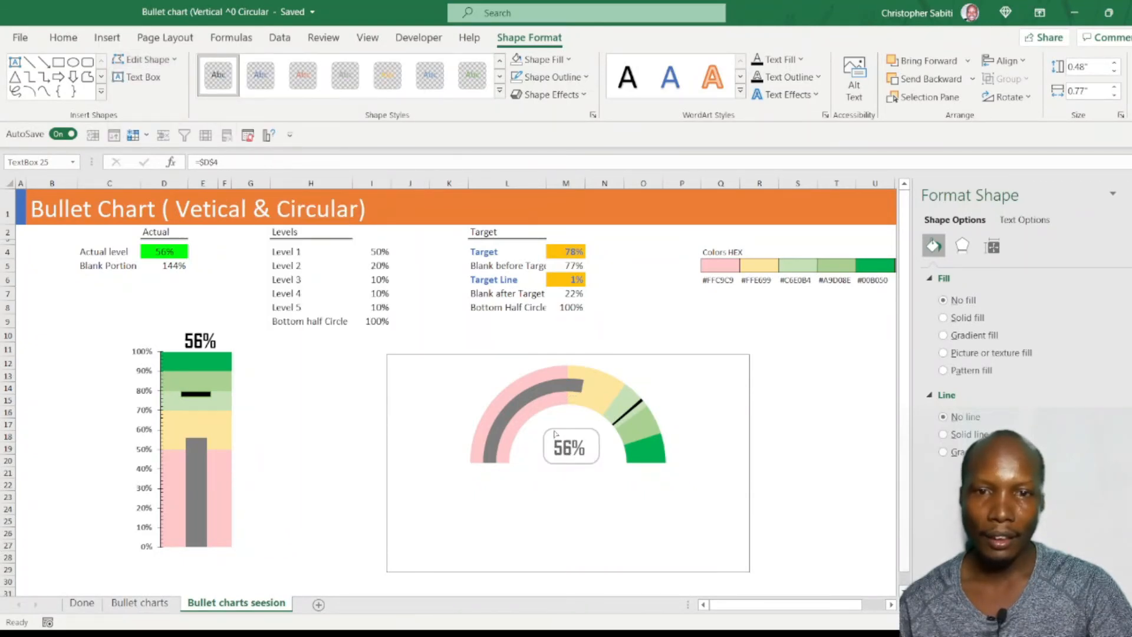
Step: Apply the Colored Fill - Black, Dark 1 style to the gauge's percentage label and make its text white
click(500, 90)
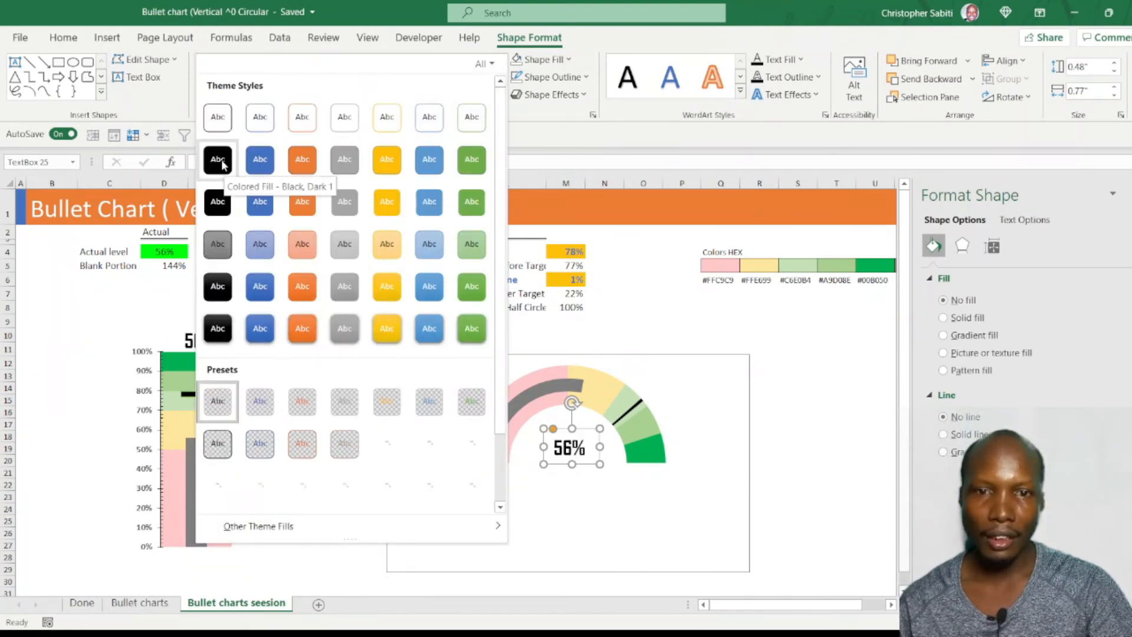
click(224, 166)
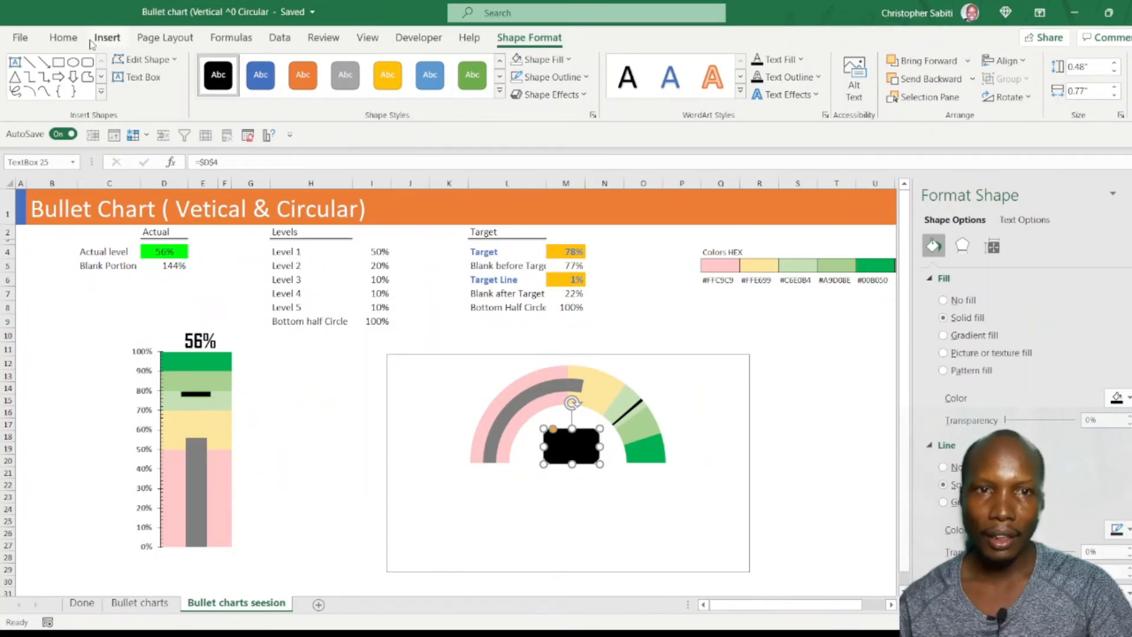
click(63, 38)
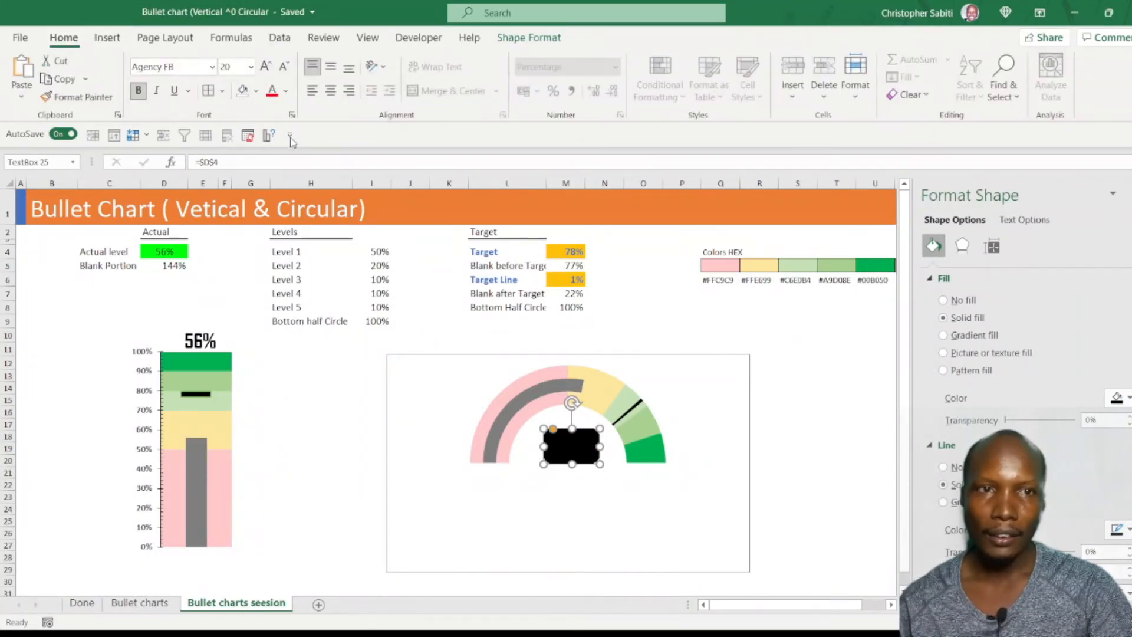
click(285, 91)
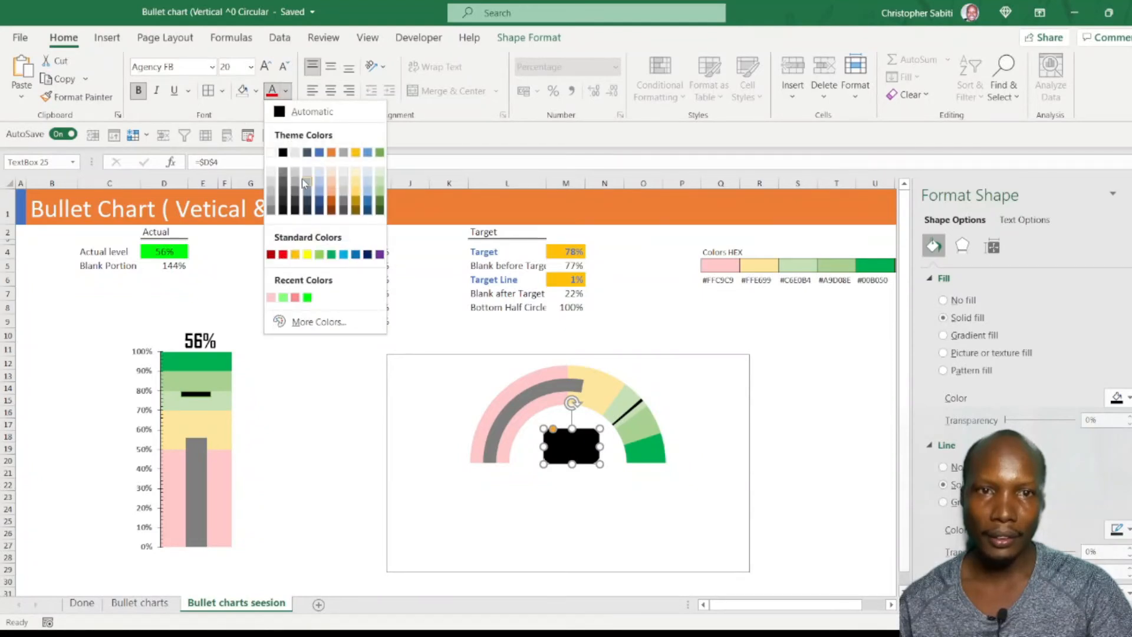
click(270, 152)
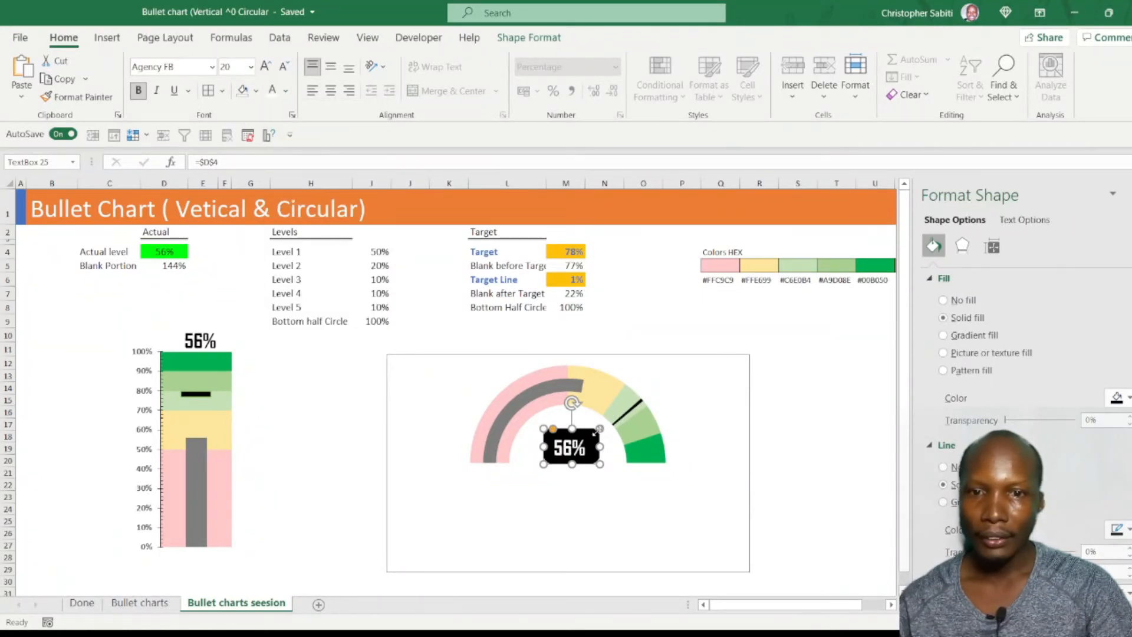
Step: Shrink the gauge's black percentage label and reduce its font size to 16
drag(599, 430, 595, 434)
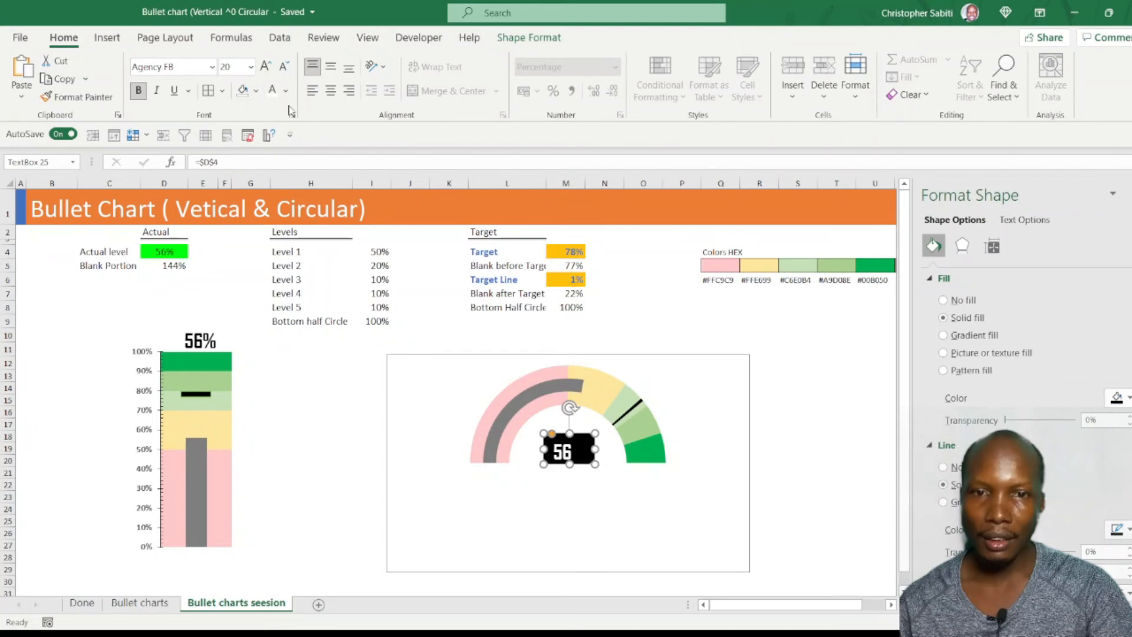
click(283, 67)
click(284, 66)
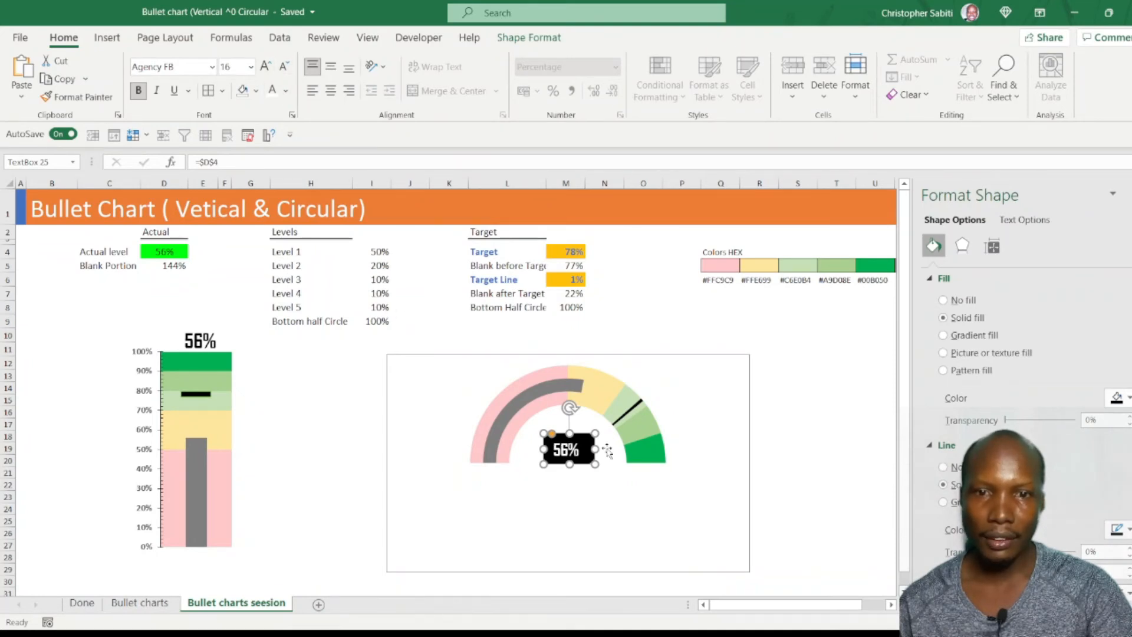
drag(593, 438, 589, 445)
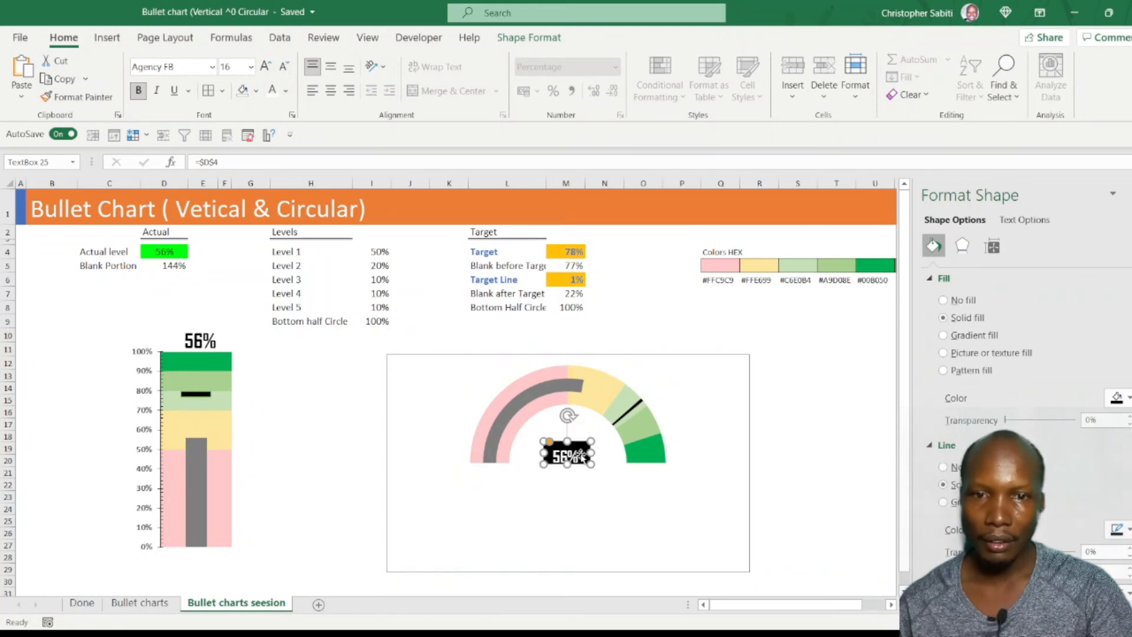
Step: Center the gauge label's text vertically and horizontally, and round its corners into a pill shape
click(331, 66)
click(331, 91)
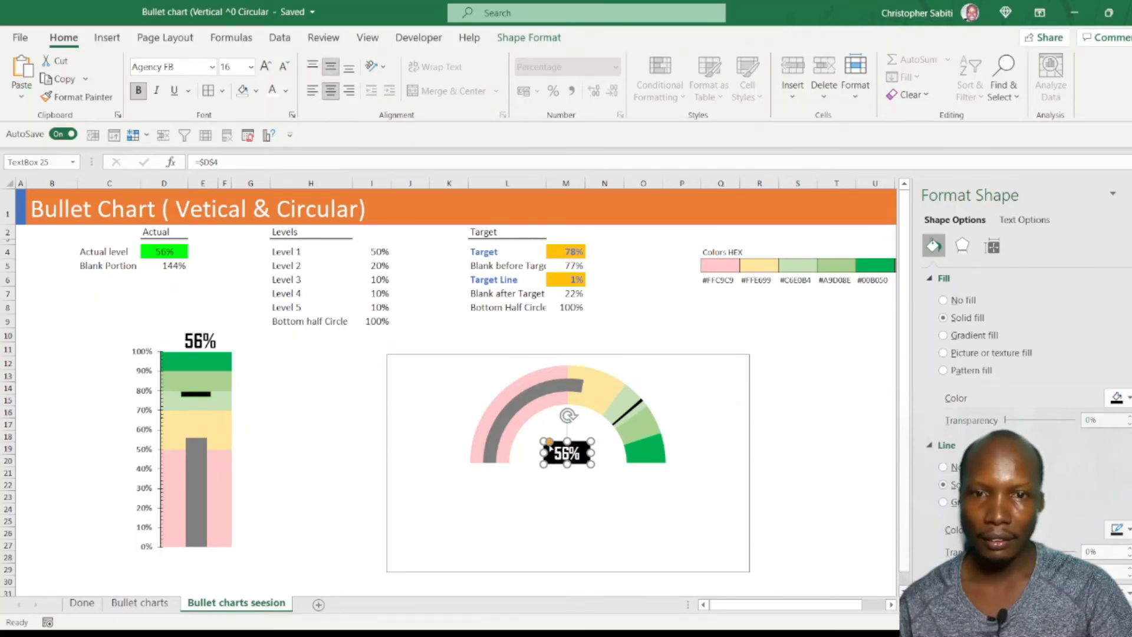
key(Escape)
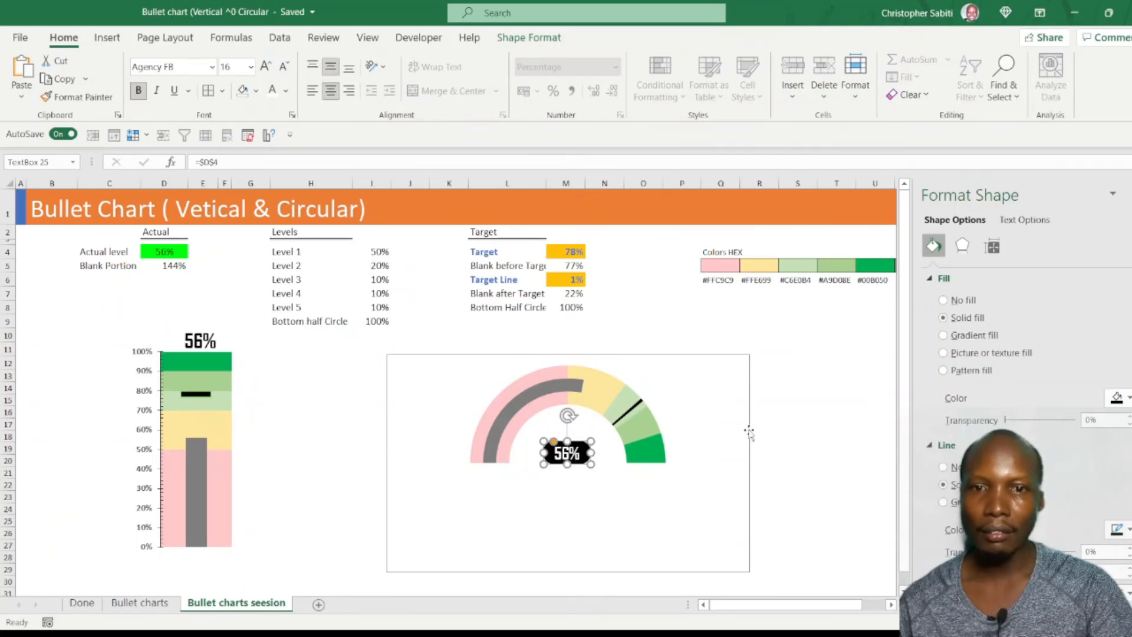
click(796, 422)
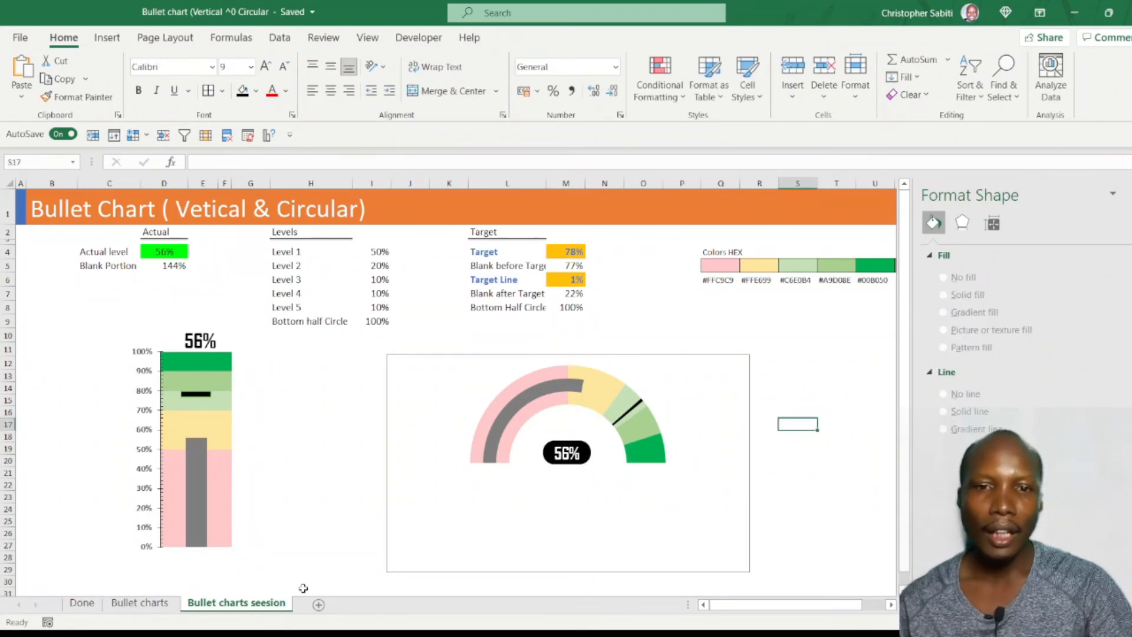
click(141, 603)
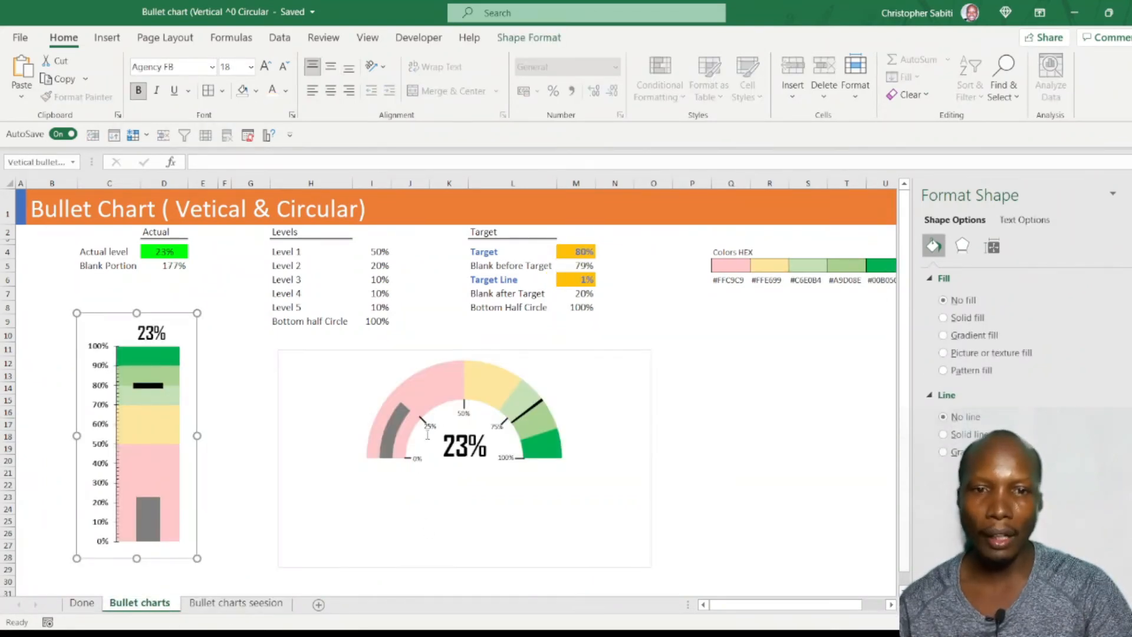
click(235, 603)
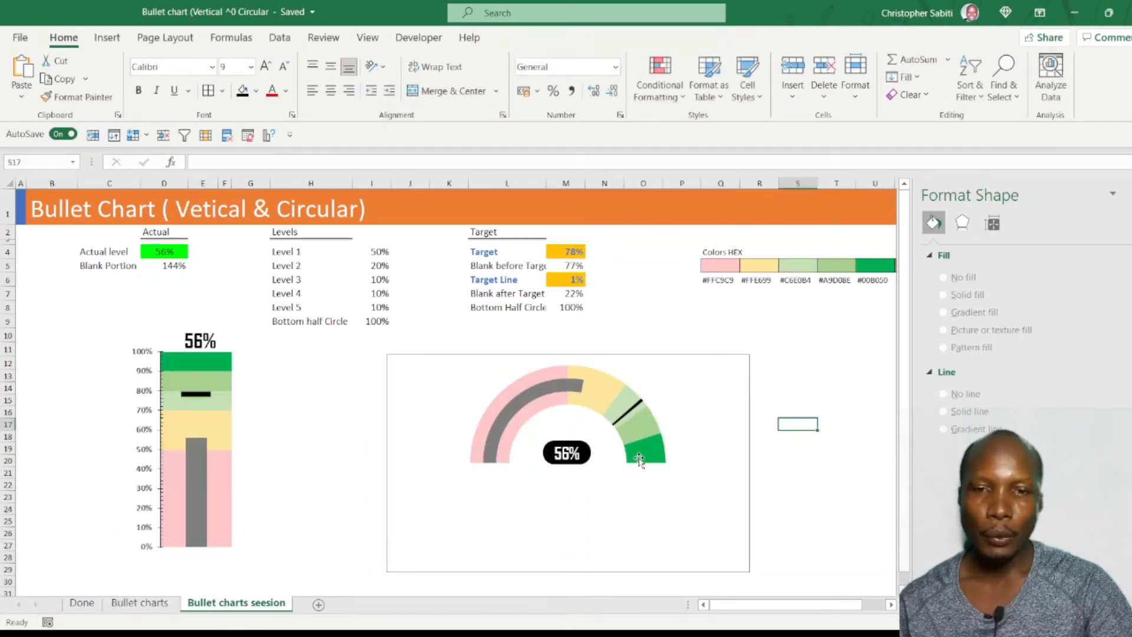
click(107, 37)
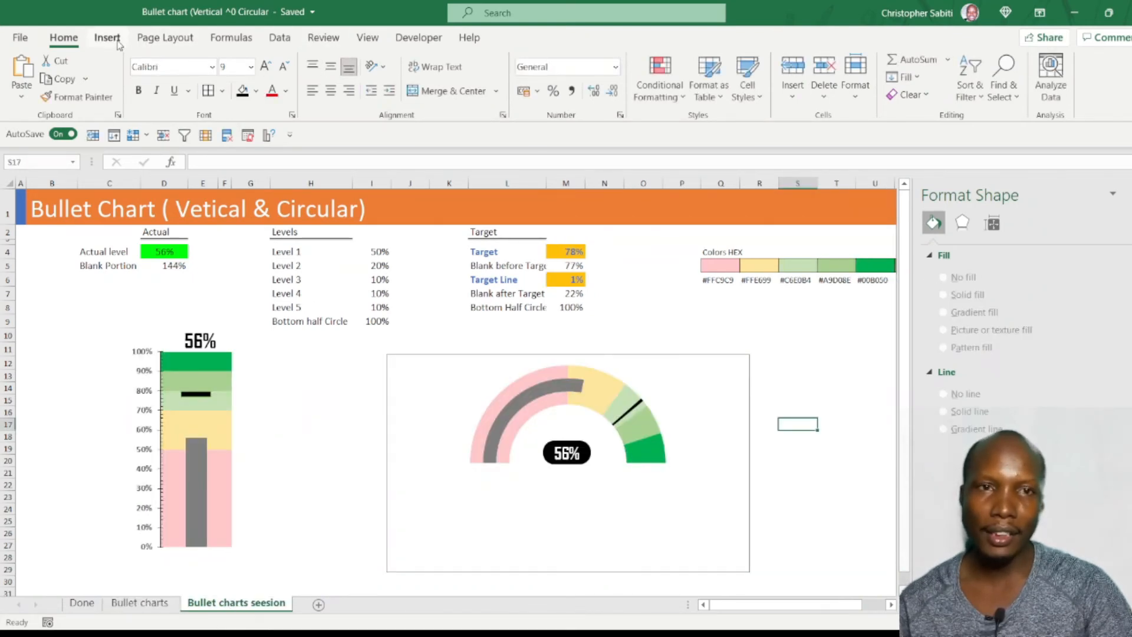
click(242, 59)
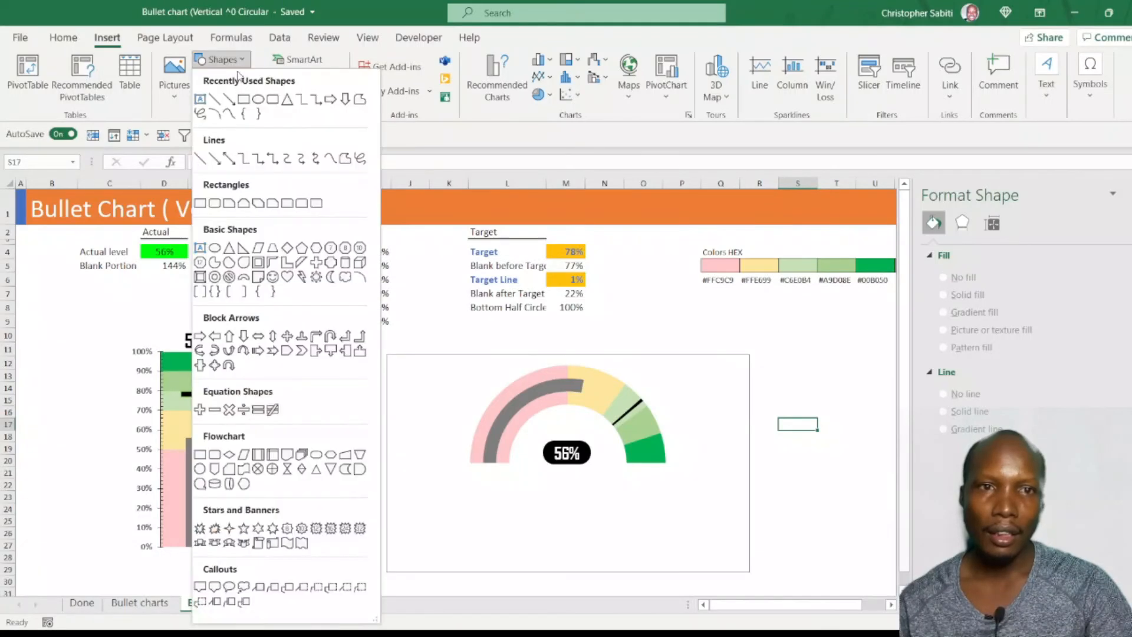
click(216, 99)
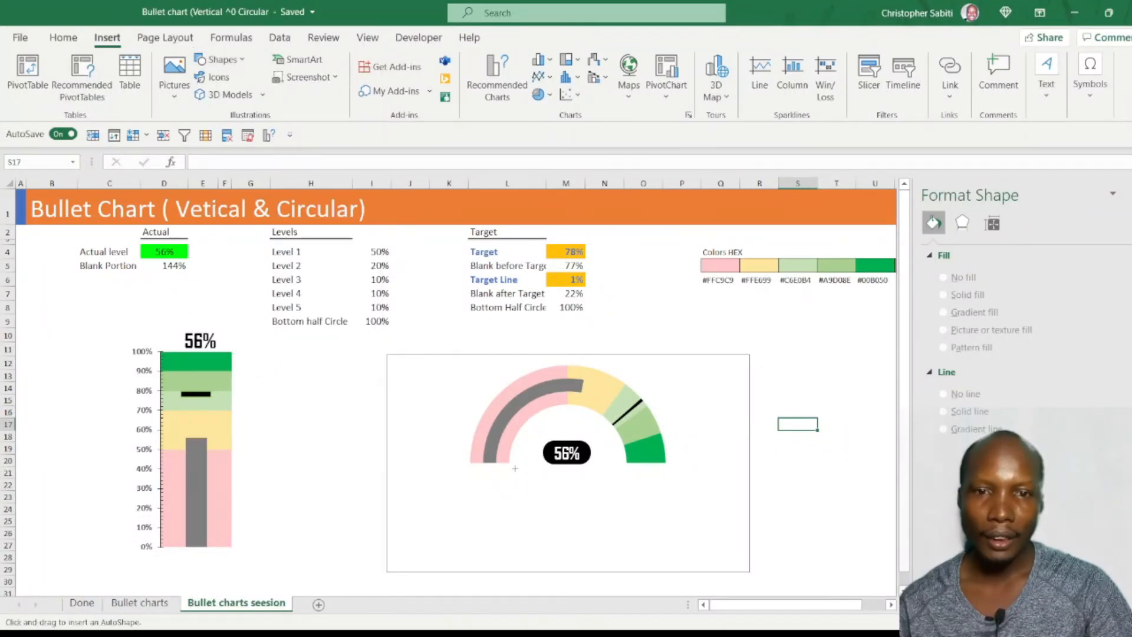
drag(507, 461, 516, 462)
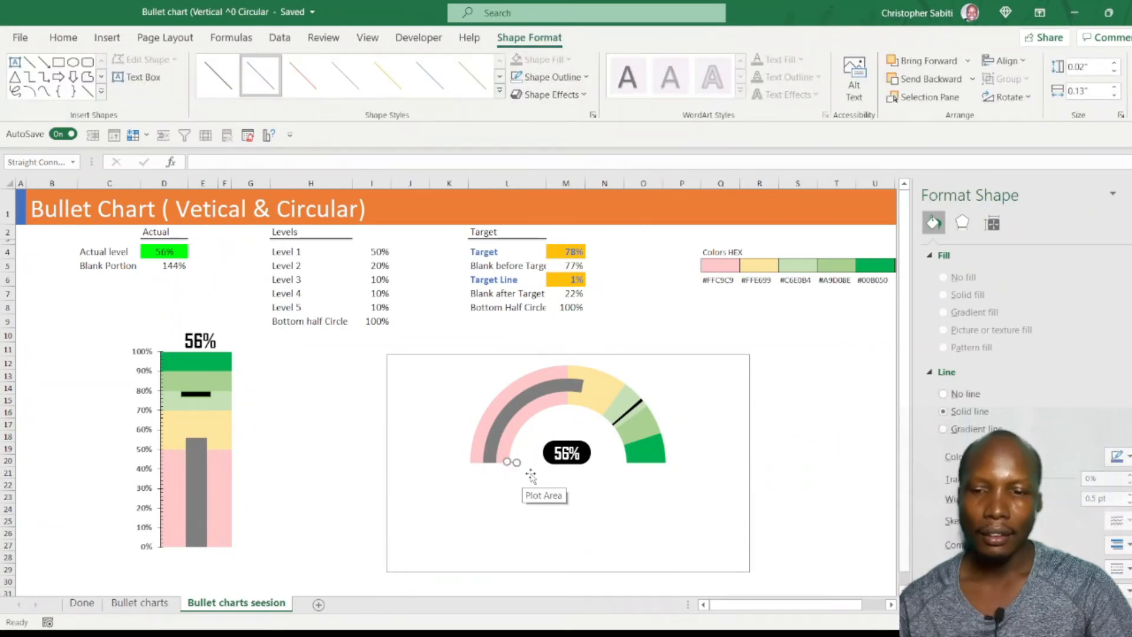
key(Delete)
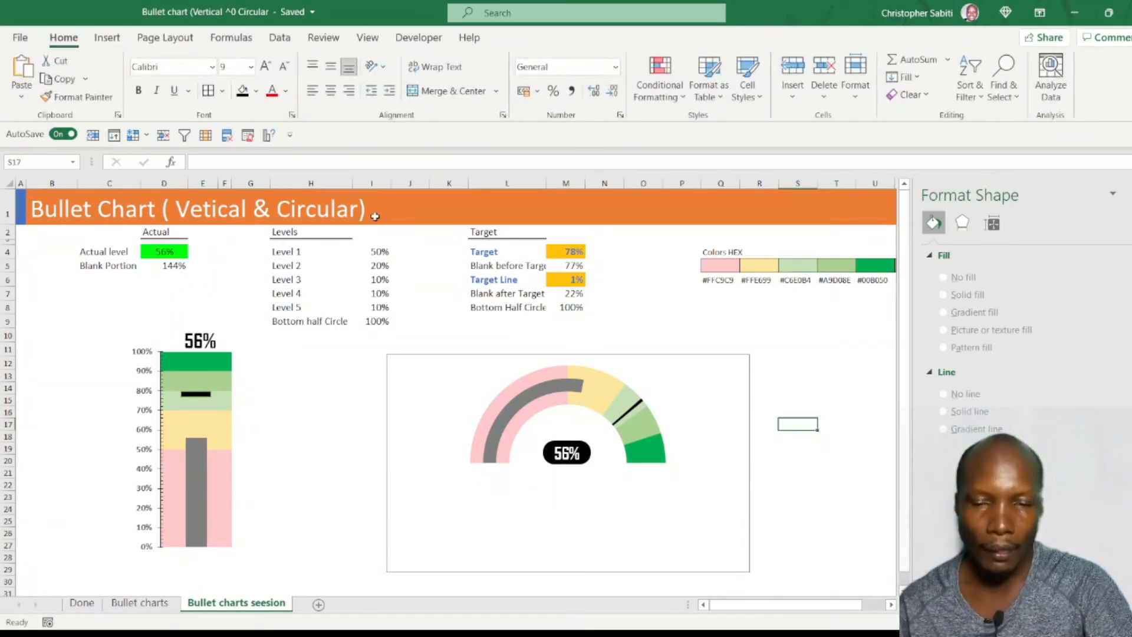
Step: Draw a straight horizontal tick line about 0.12" long at the inner edge of the gauge's left end
click(107, 39)
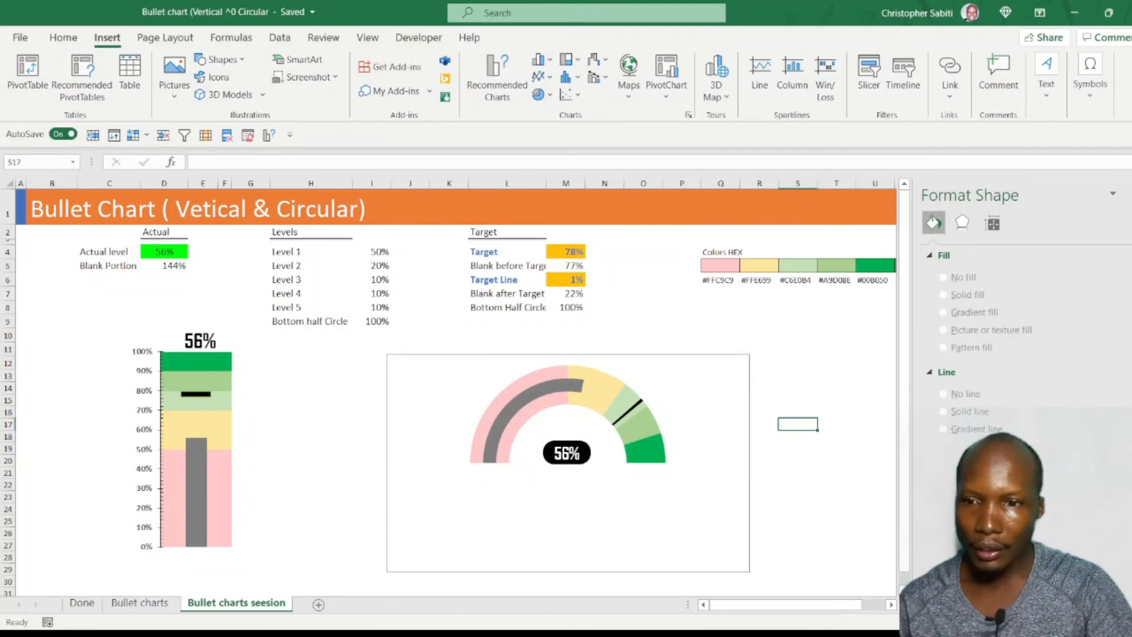
scroll(872, 612, right, 5)
scroll(872, 612, up, 2)
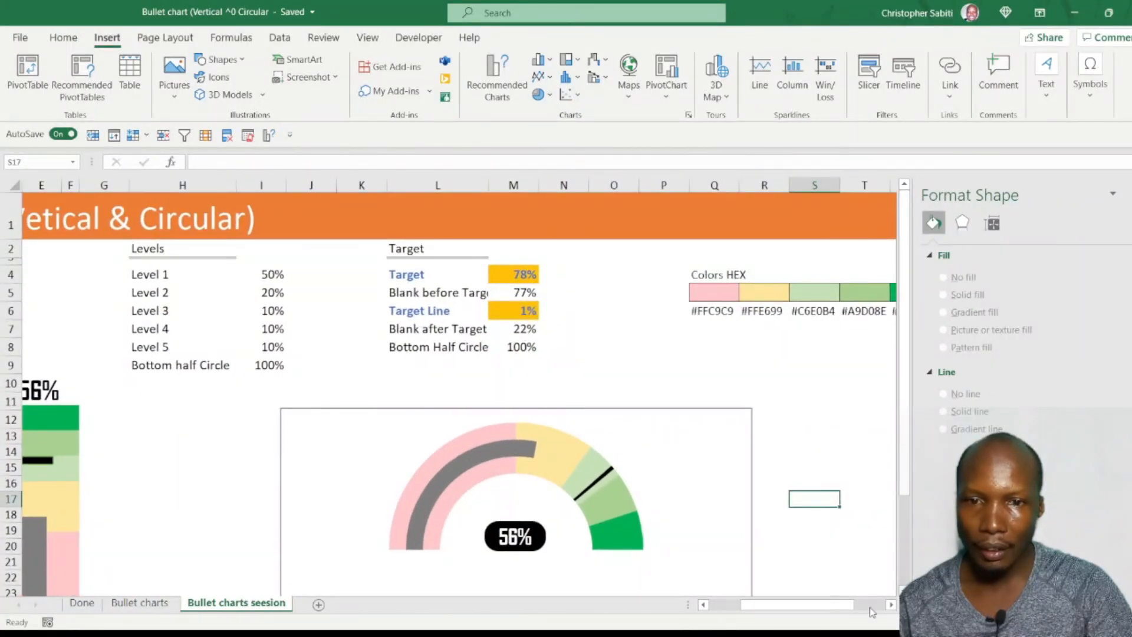
scroll(809, 473, down, 1)
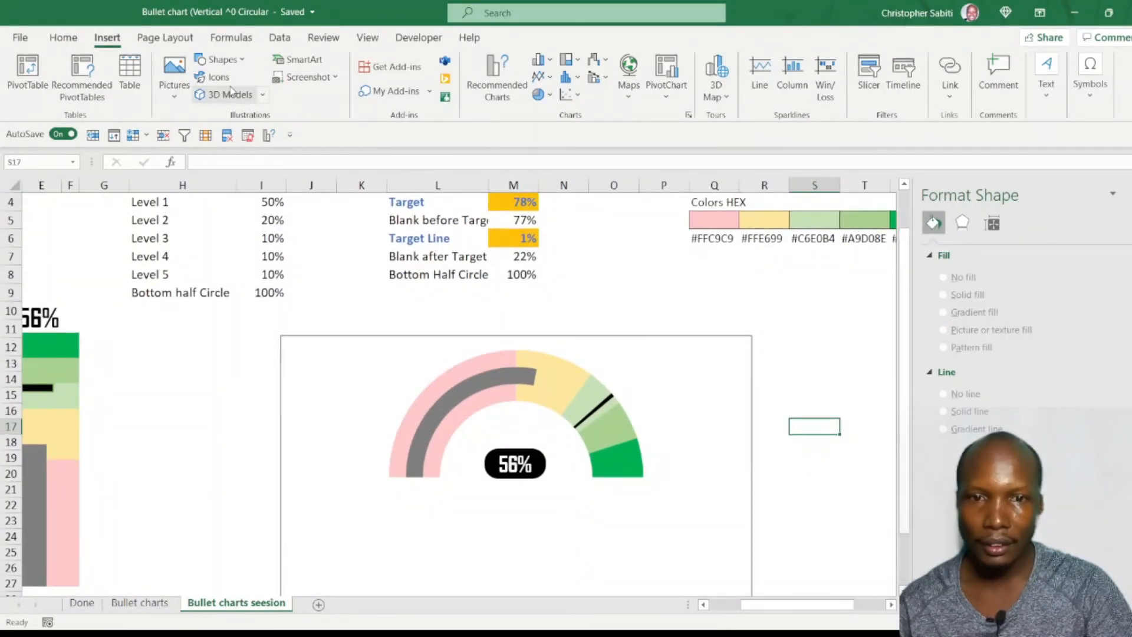
click(221, 59)
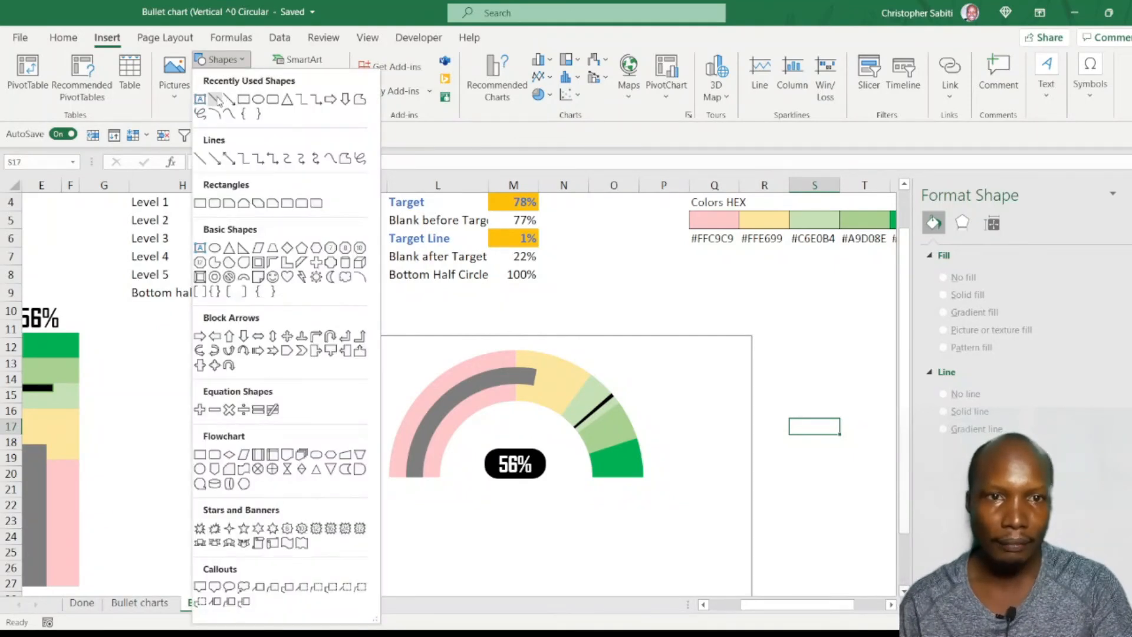
click(232, 99)
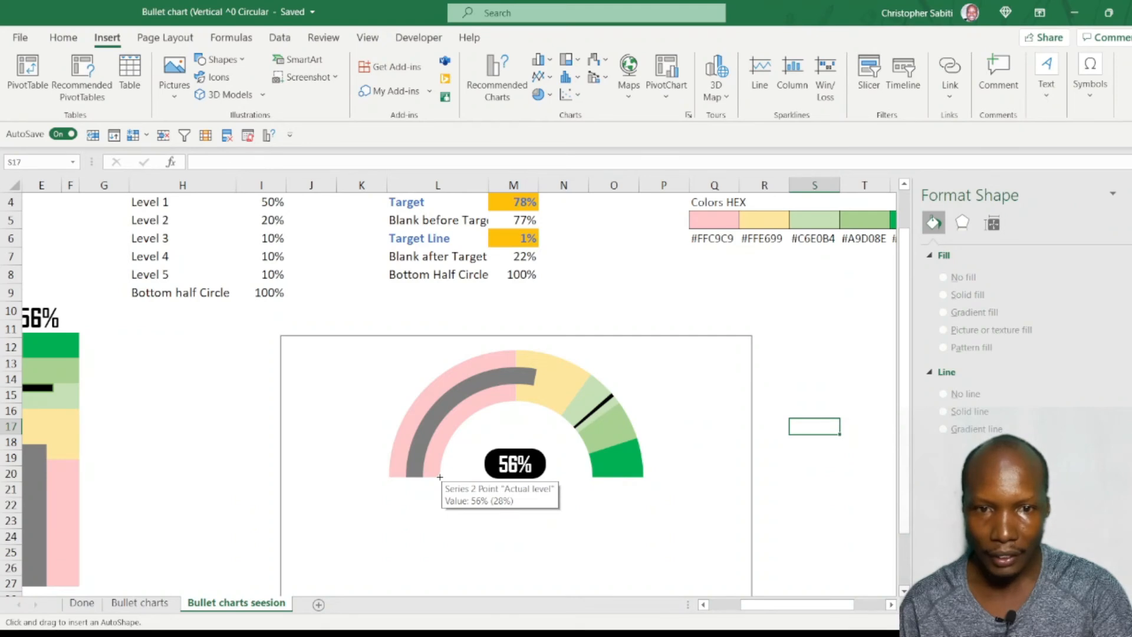
drag(440, 476, 440, 474)
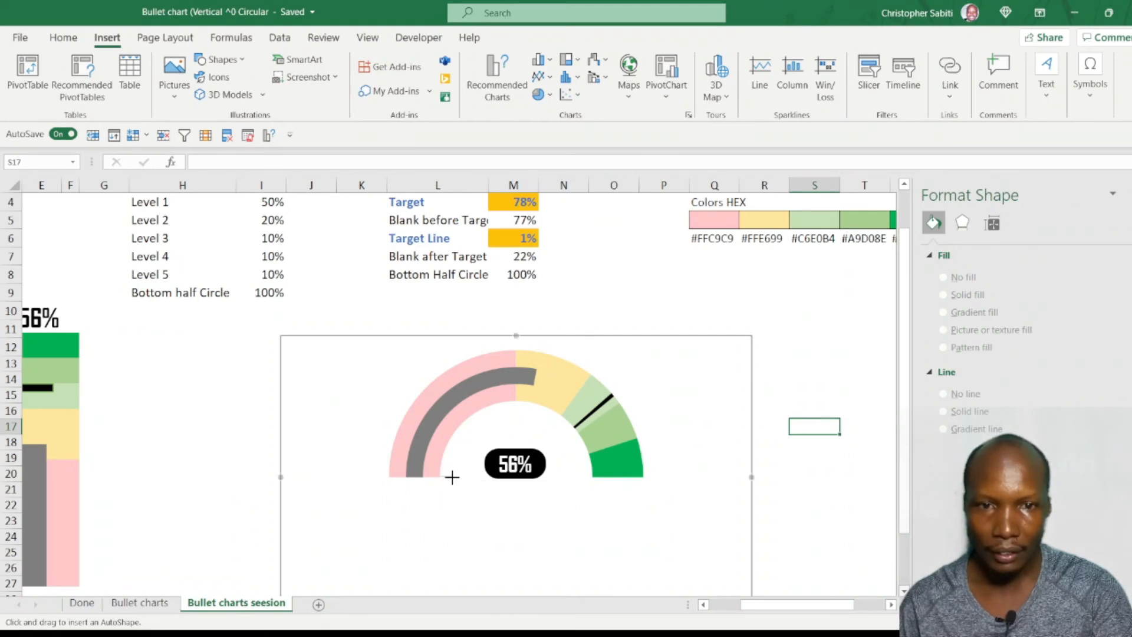
drag(451, 477, 452, 477)
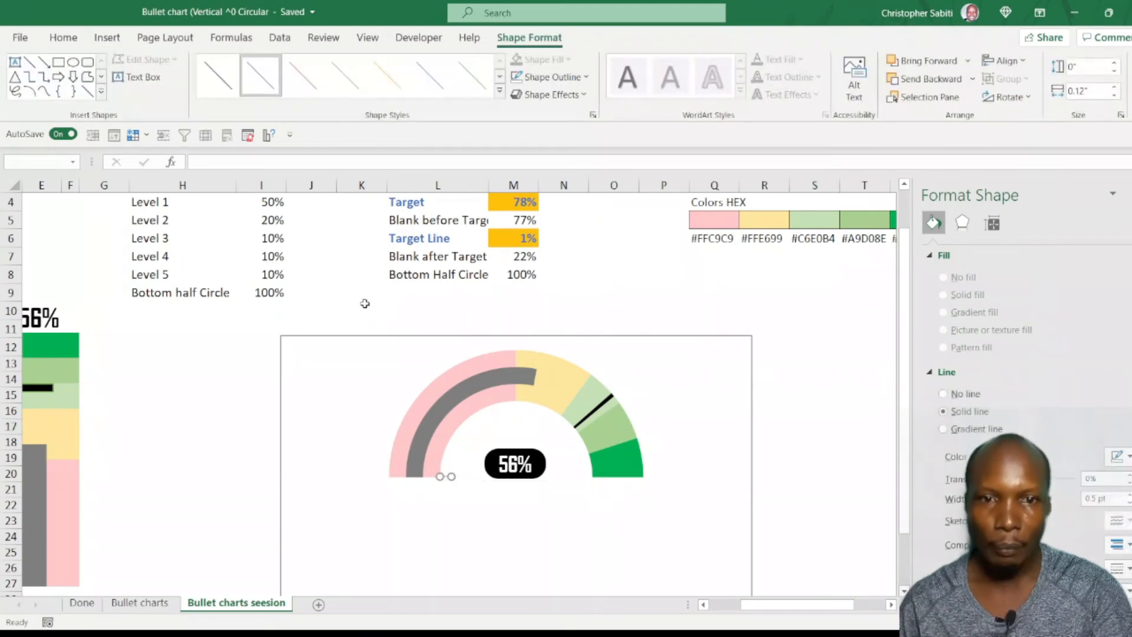
Step: Apply the thickest black theme line style to the tick and place a copy at the top centre of the gauge's inner edge
click(500, 90)
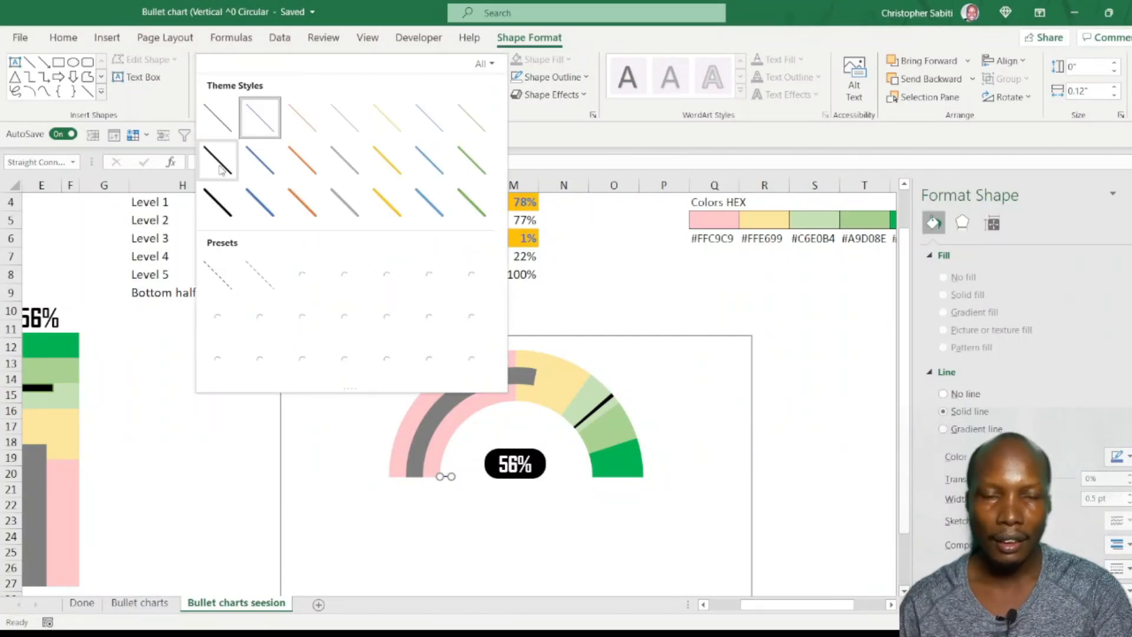
click(218, 204)
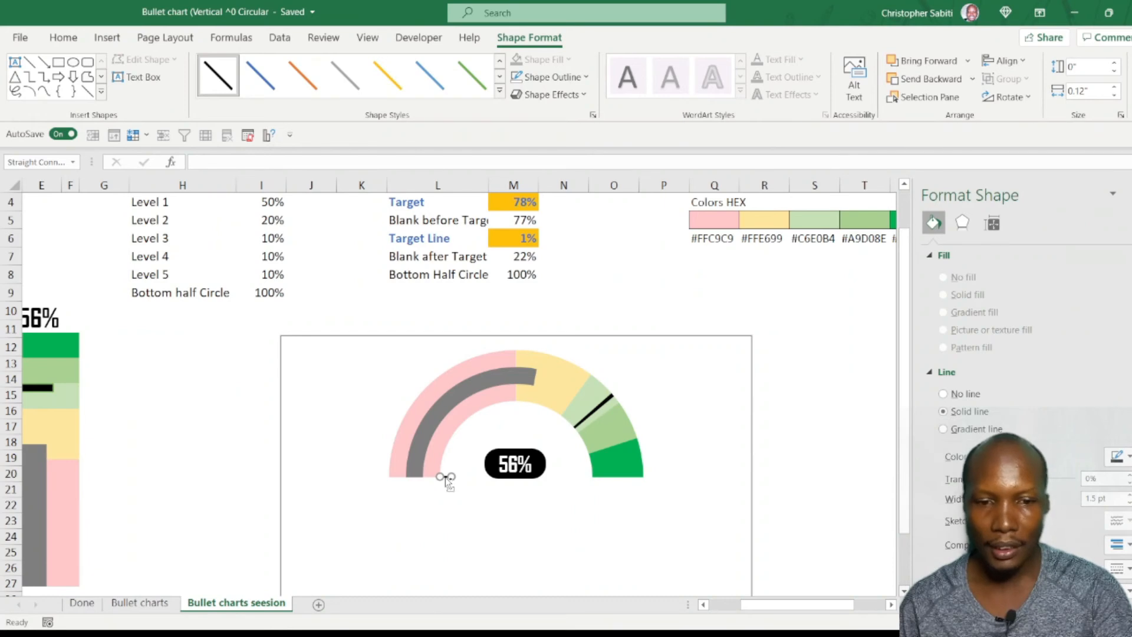
drag(445, 476, 461, 493)
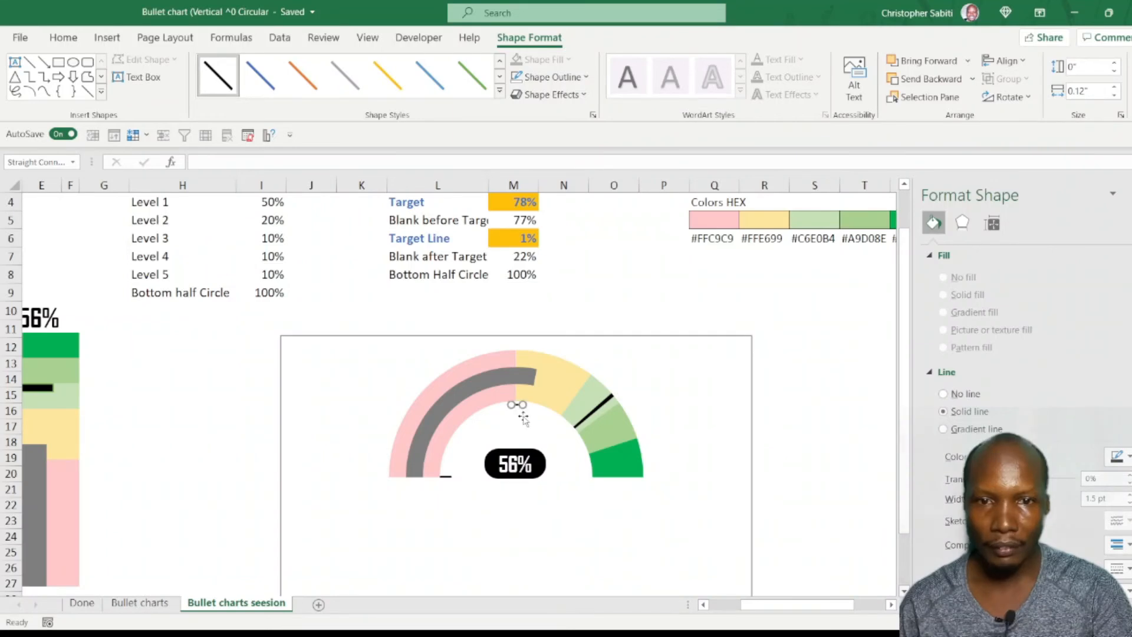
Step: Set the rotation of the tick at the gauge's top centre to 90°
click(994, 224)
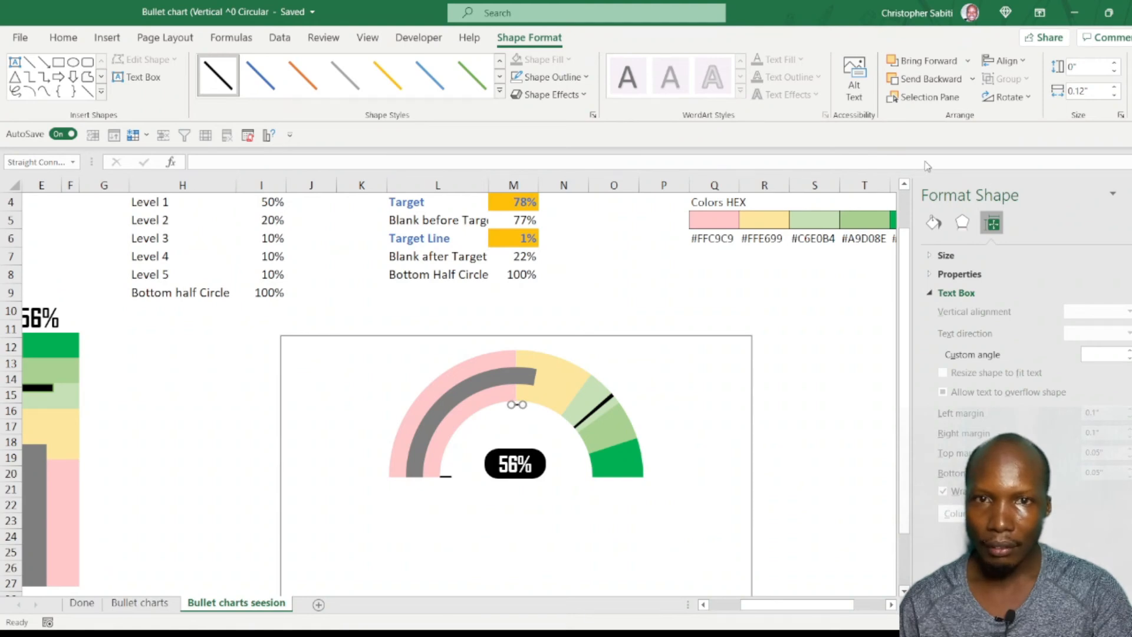
click(1009, 96)
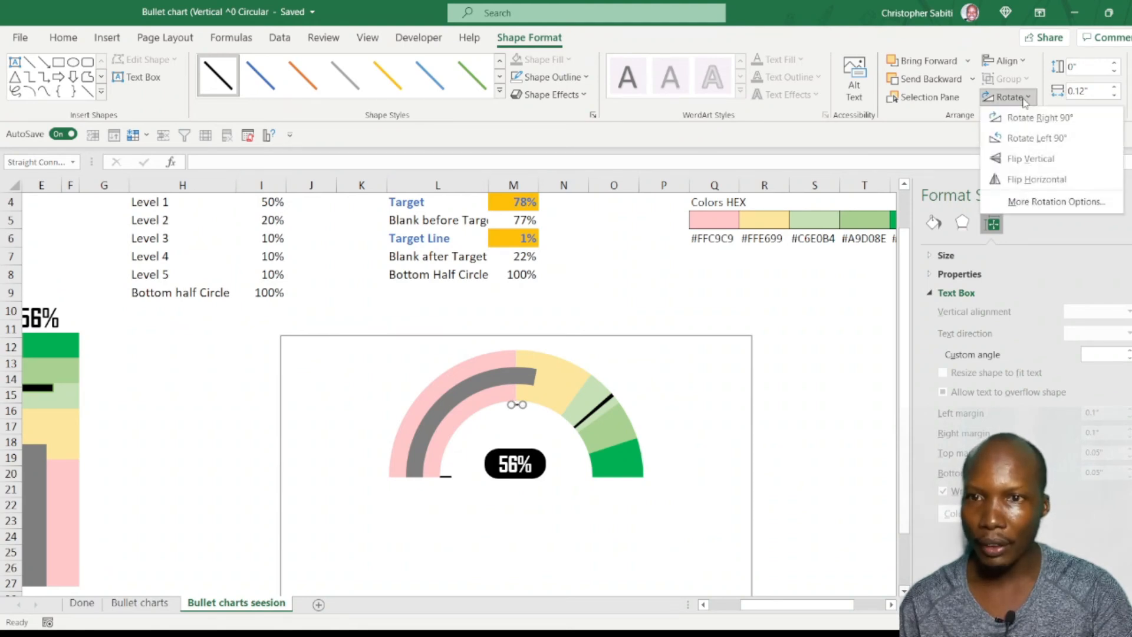
click(1036, 203)
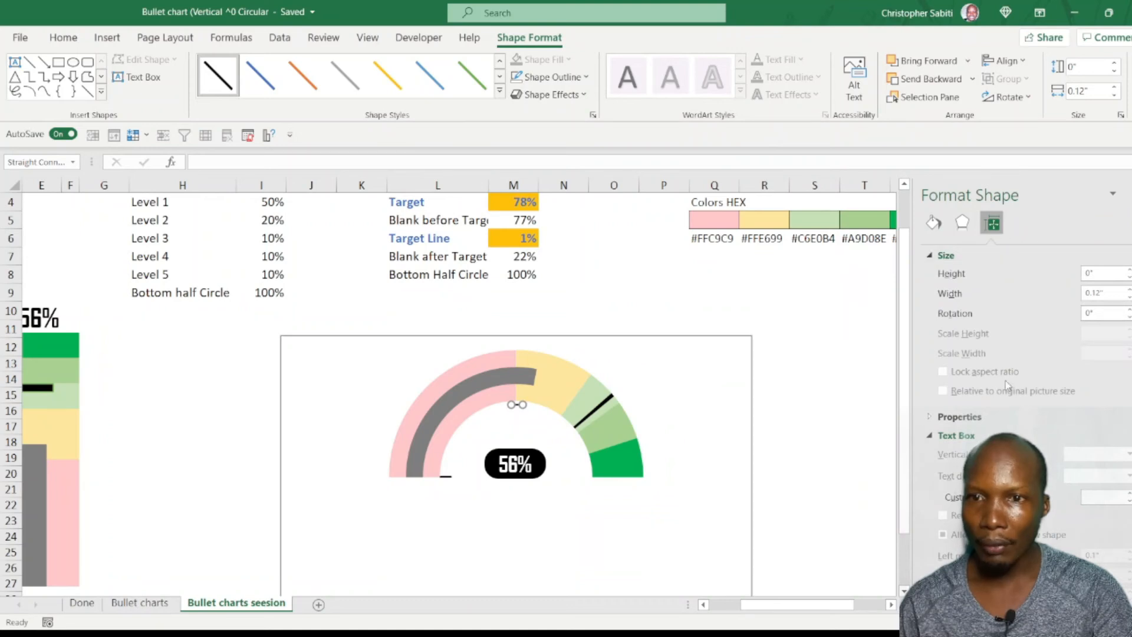
scroll(1075, 406, down, 1)
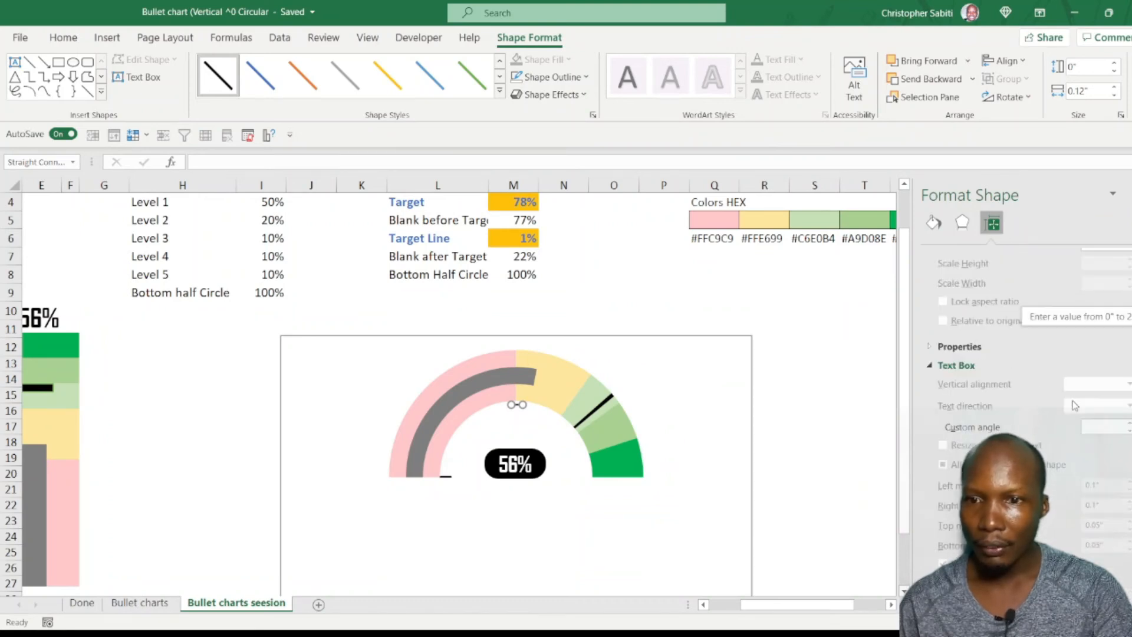
scroll(1075, 406, up, 1)
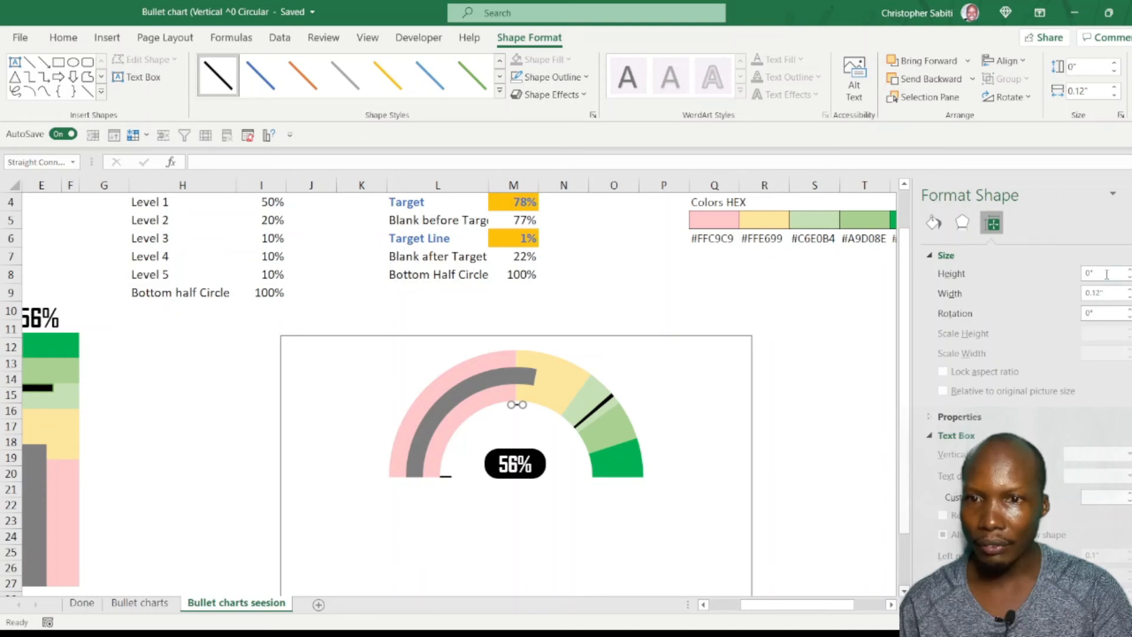
double_click(1119, 312)
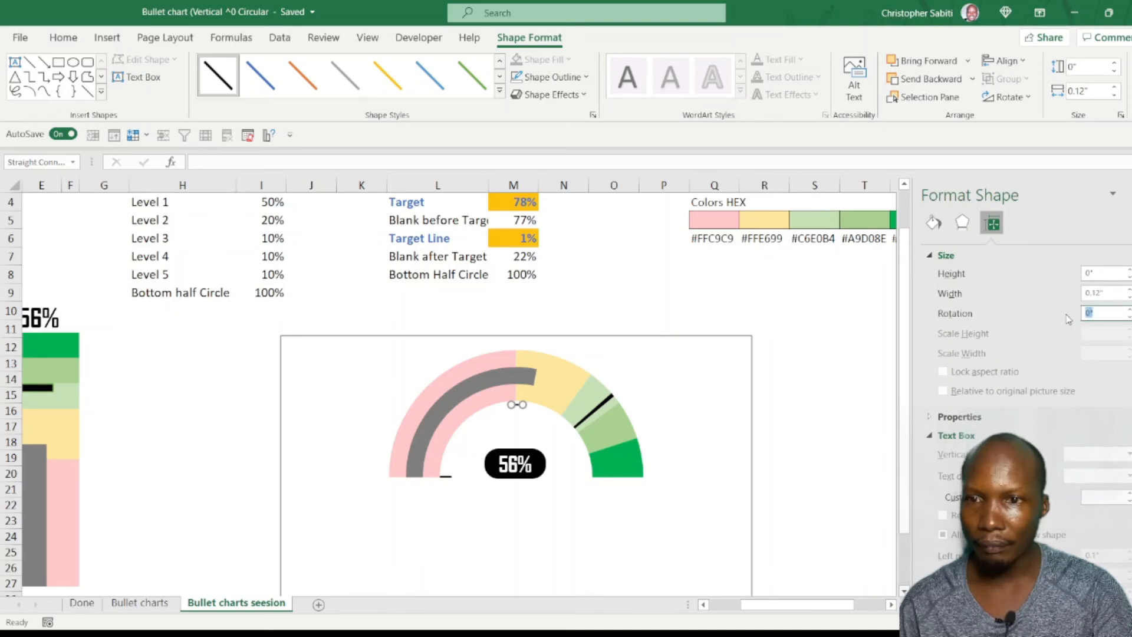
text(90)
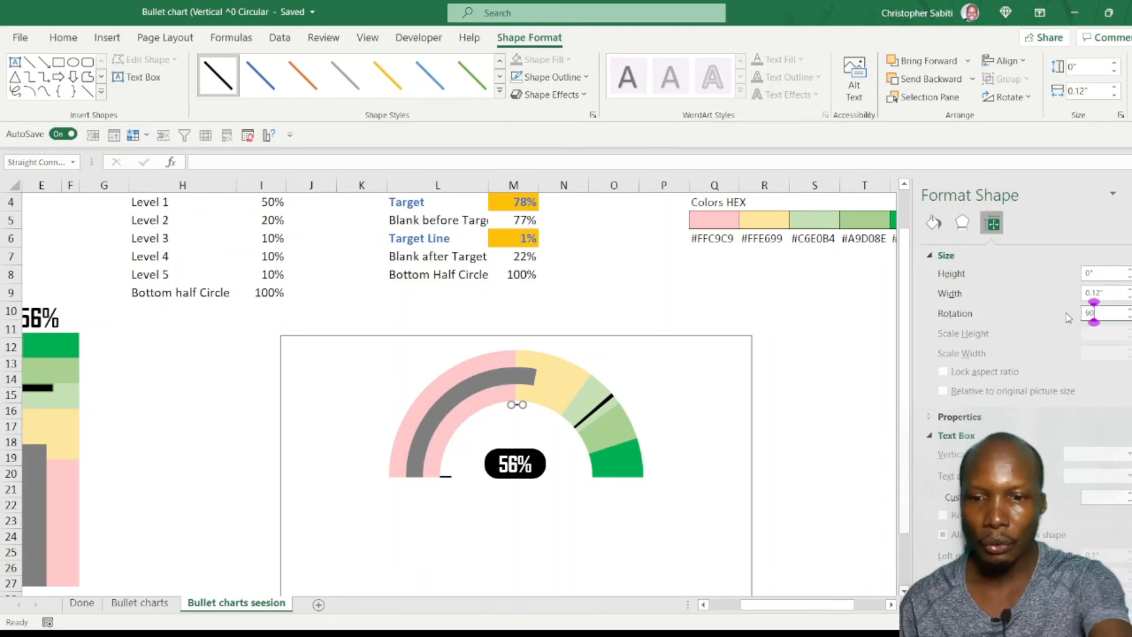
key(Return)
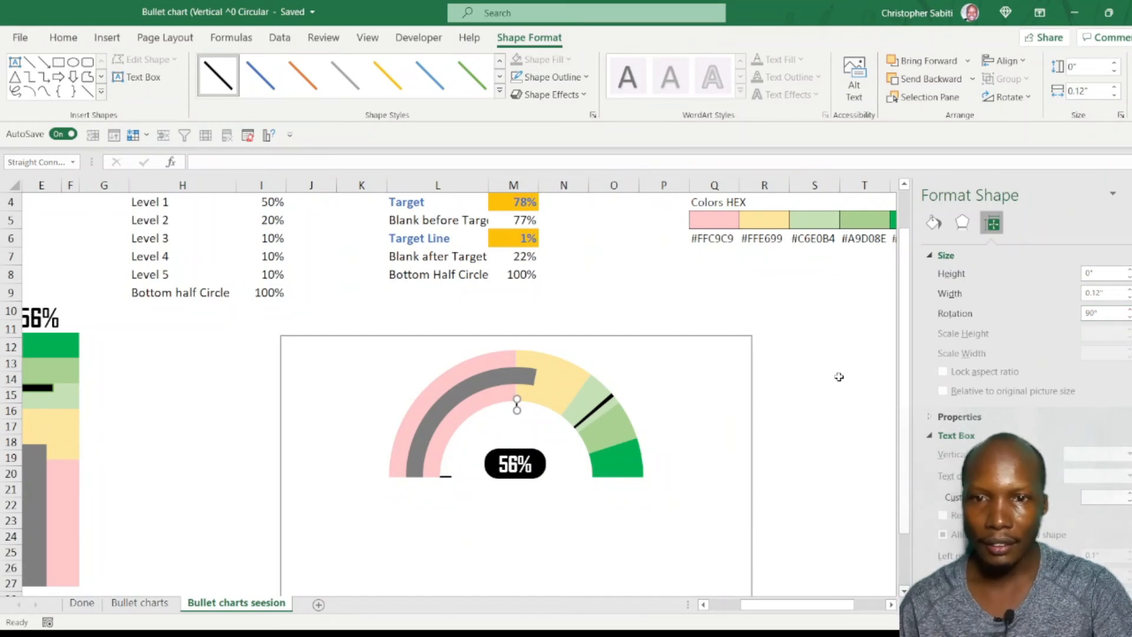
click(836, 378)
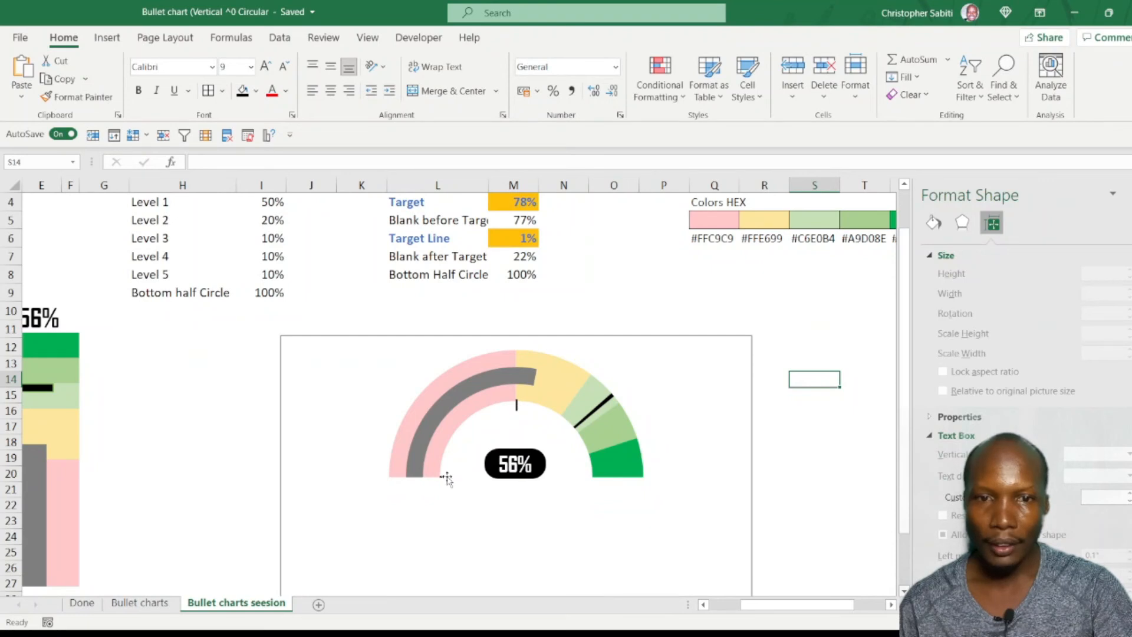
click(446, 476)
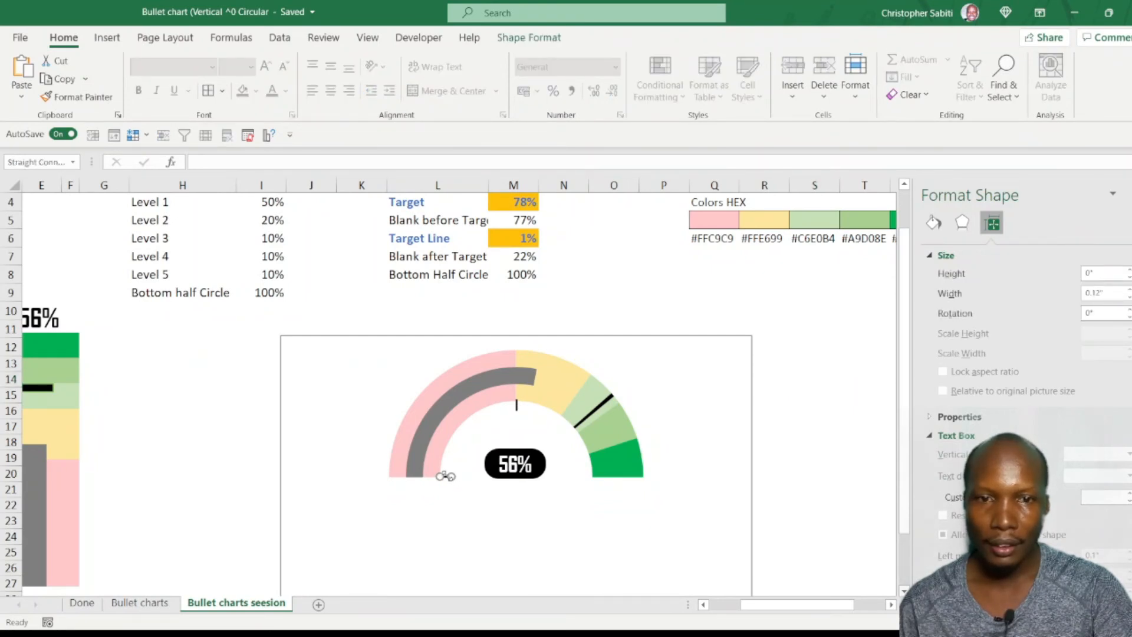
mouse_move(446, 476)
mouse_down()
mouse_move(503, 472)
mouse_move(447, 476)
mouse_up()
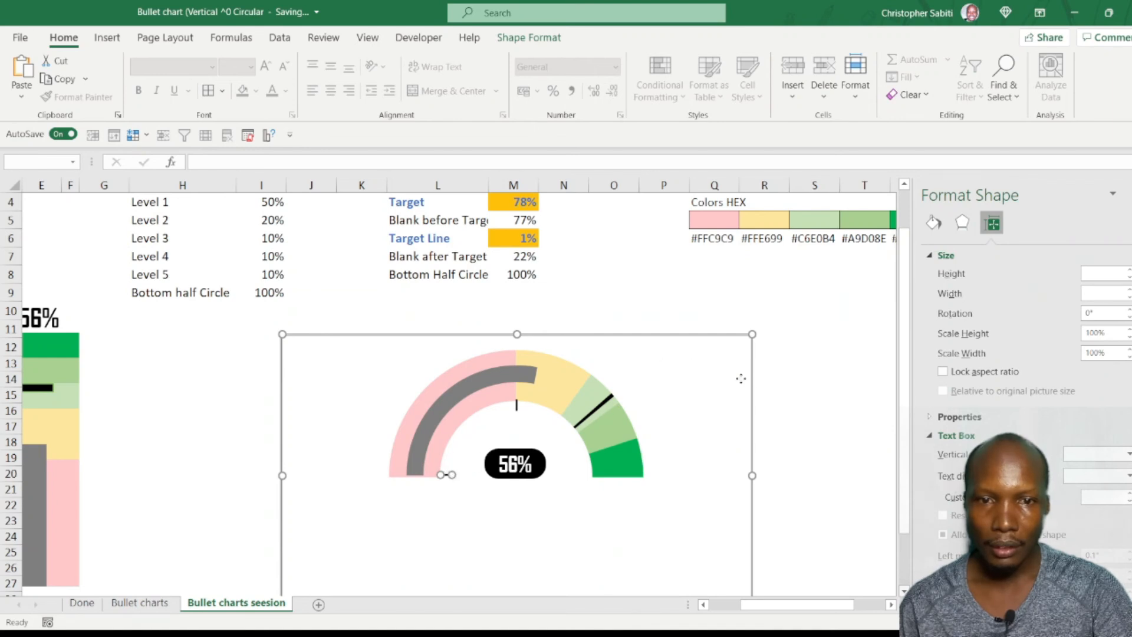
click(789, 398)
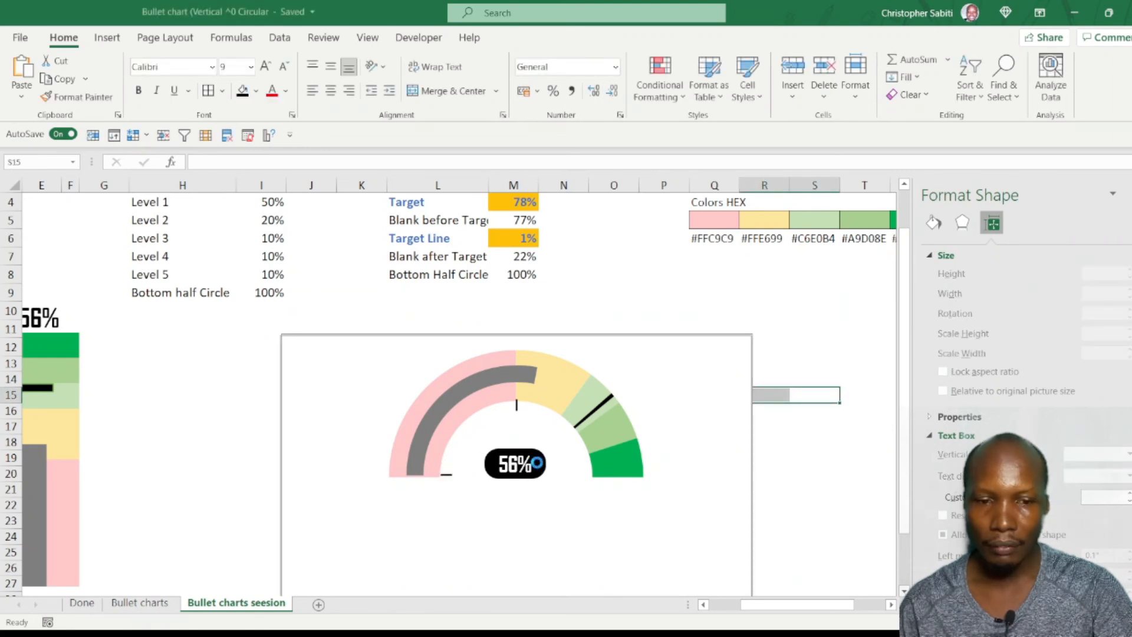
click(447, 475)
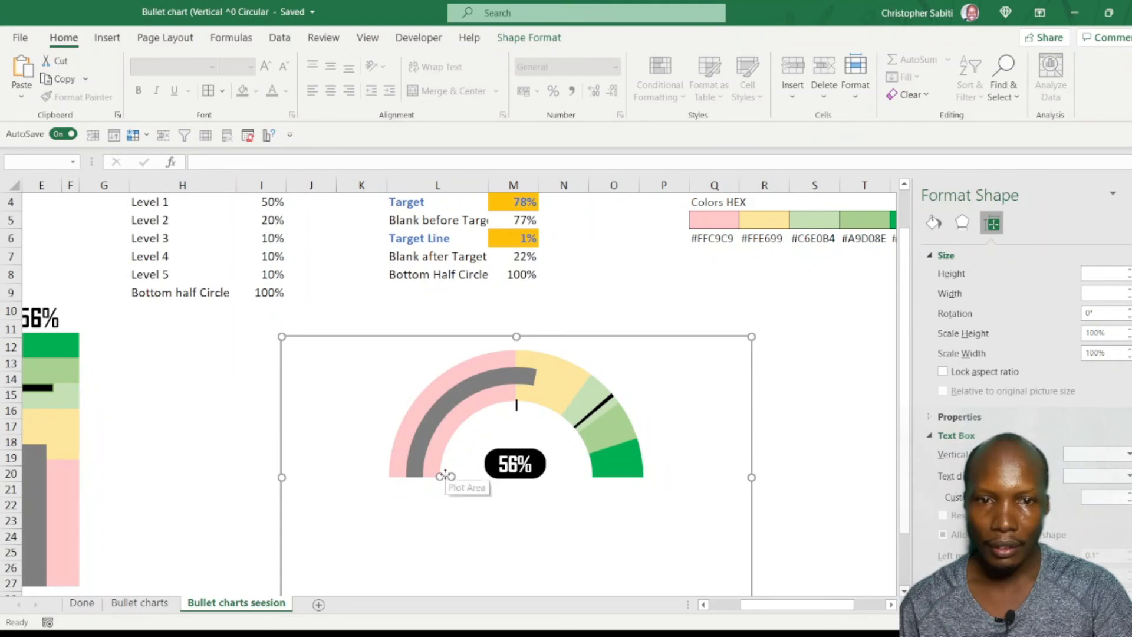
drag(446, 475, 500, 484)
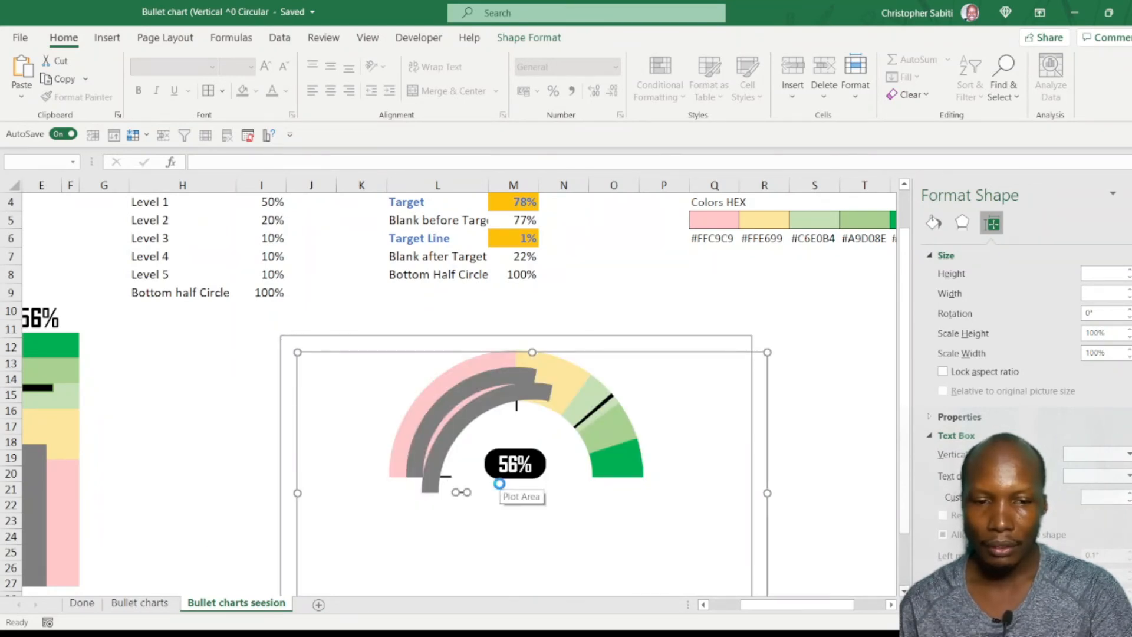
key(Escape)
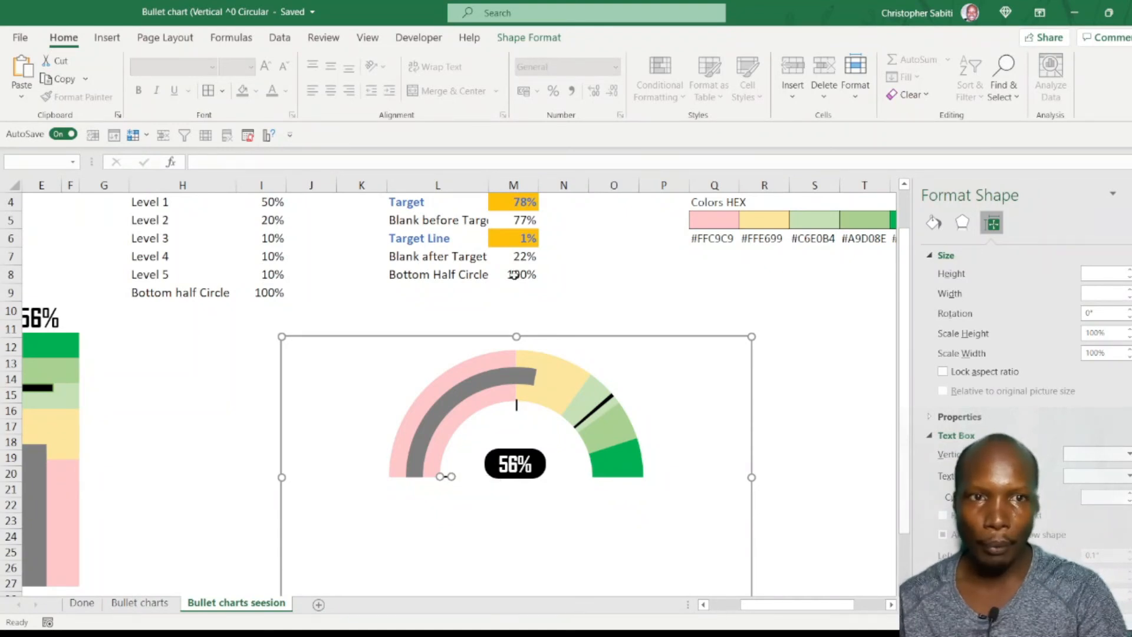
scroll(549, 41, down, 9)
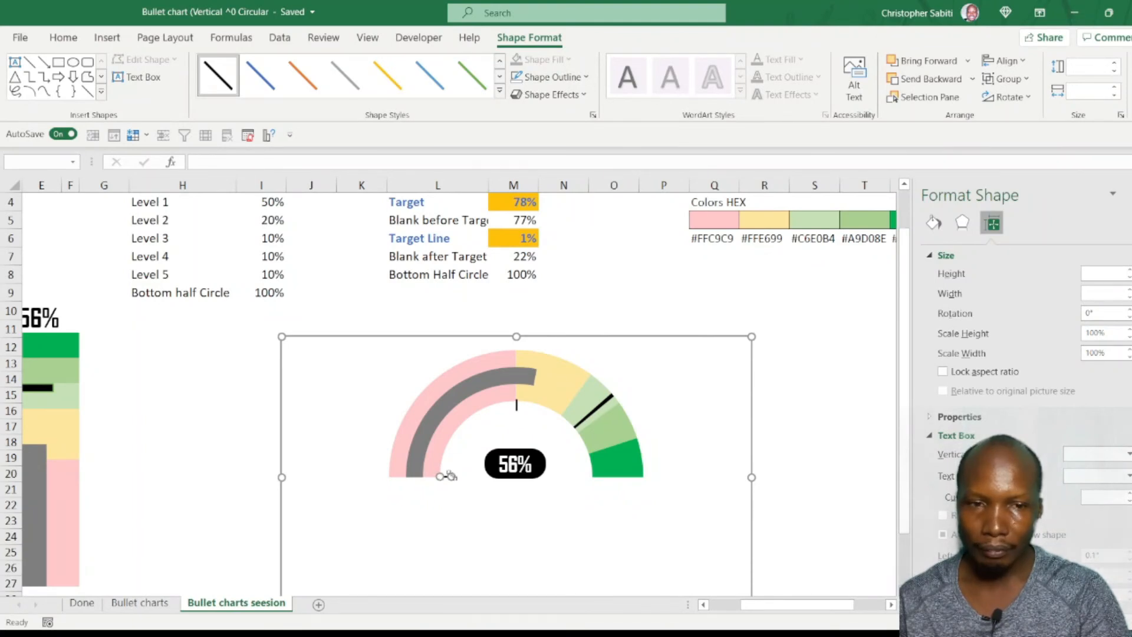
drag(798, 425, 798, 414)
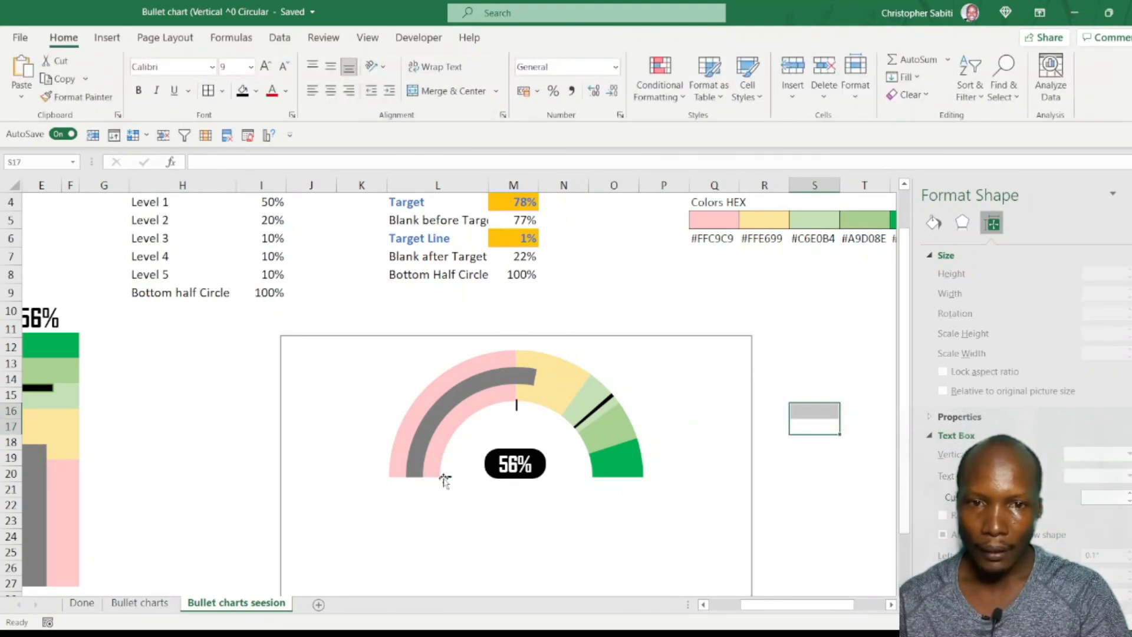
Step: Duplicate the left-end tick twice, placing one copy at the gauge's right inner end and one on the inner edge beside the target line
click(445, 477)
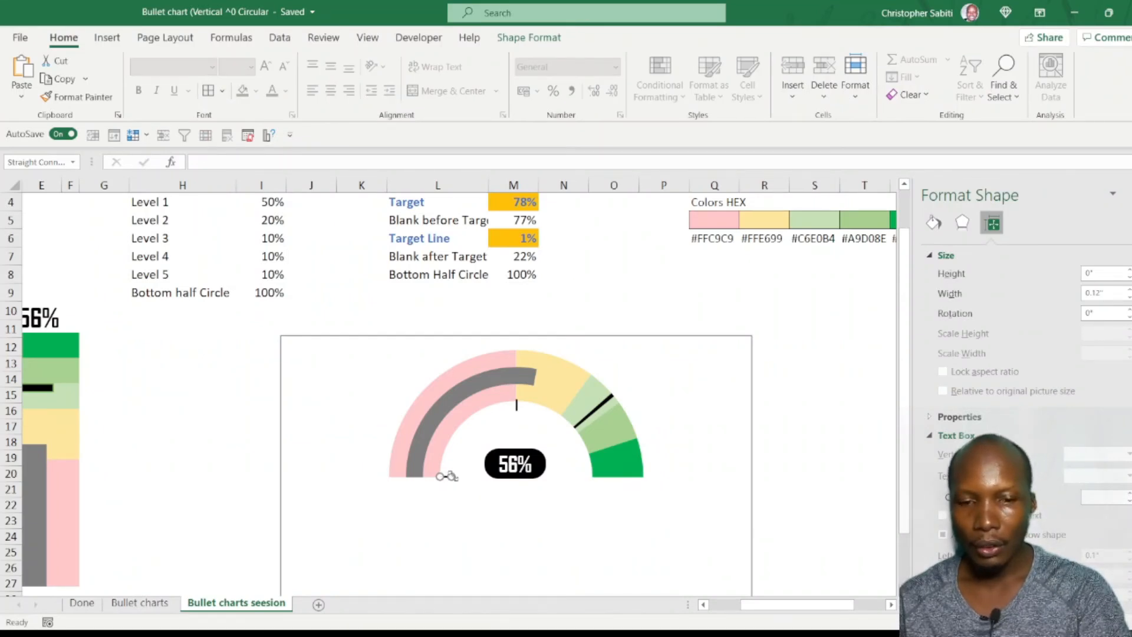
drag(449, 476, 584, 476)
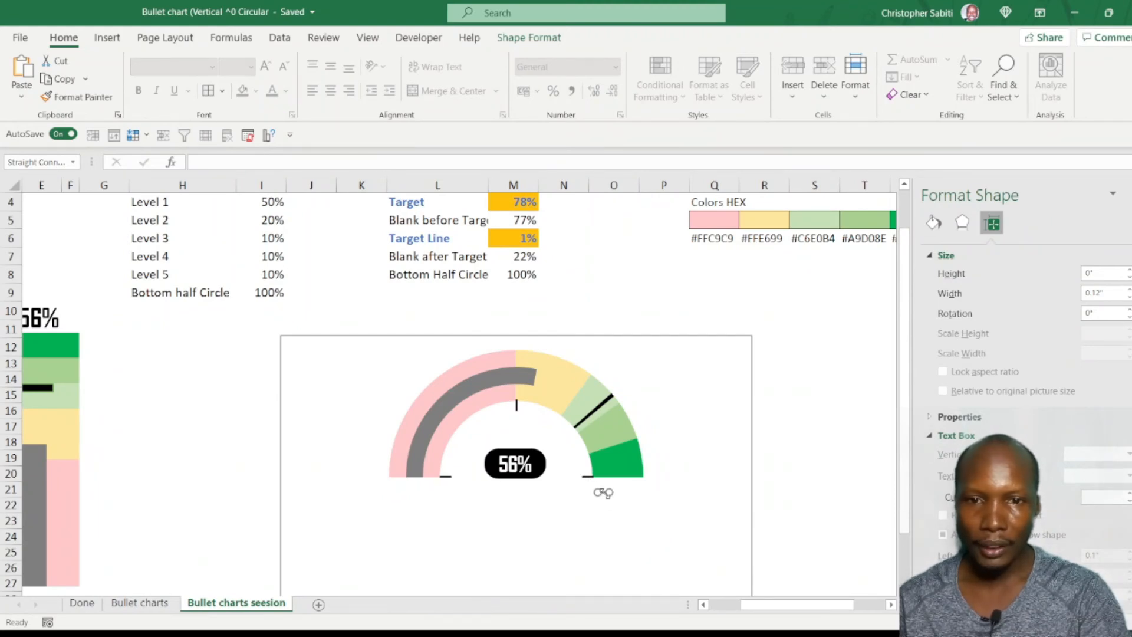
click(603, 492)
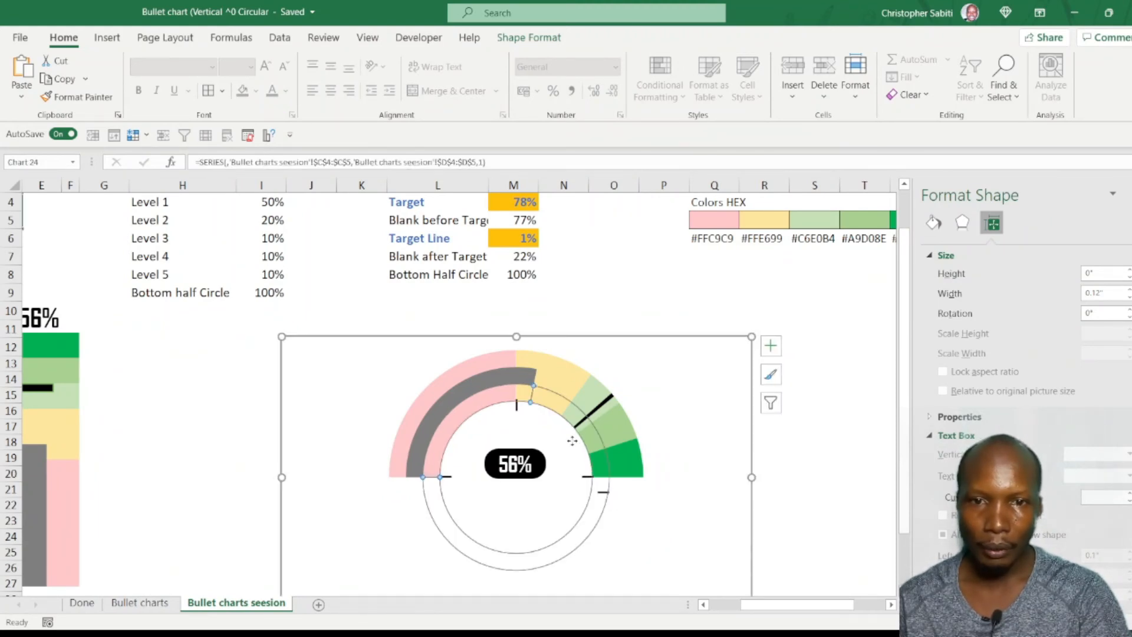
click(604, 493)
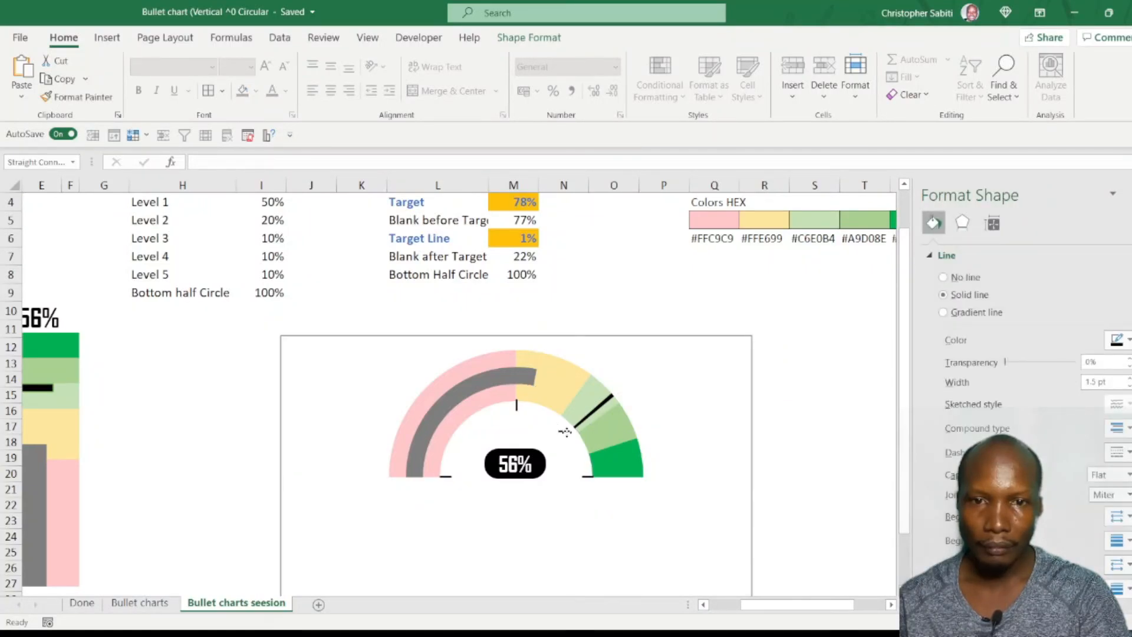
drag(567, 429, 557, 434)
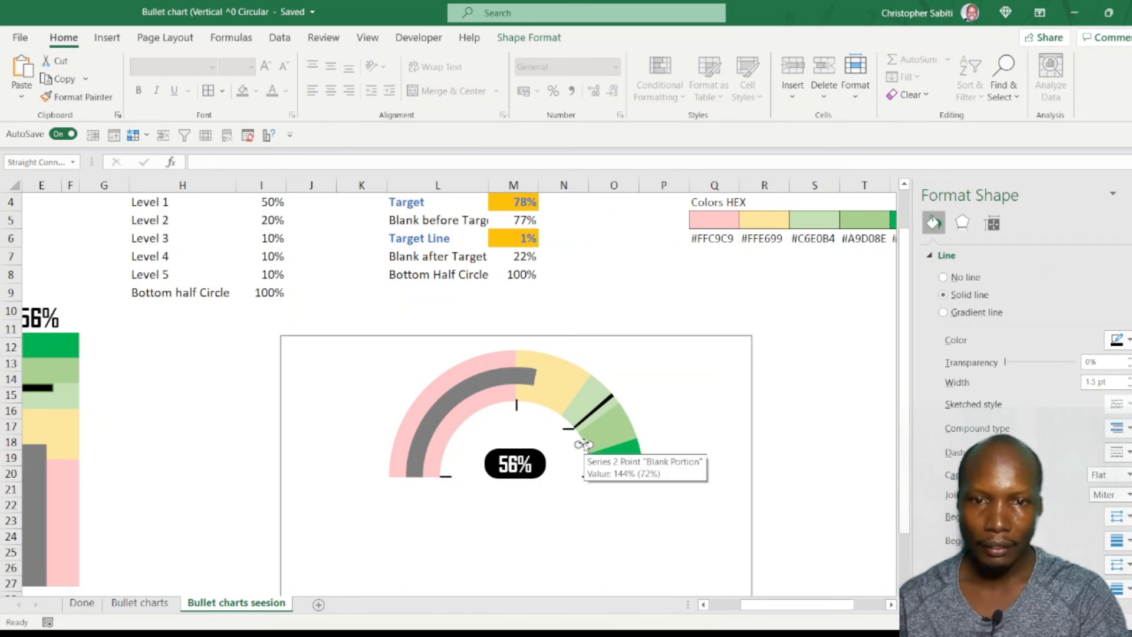
Step: Move the extra horizontal tick copy to the gauge's left inner edge, level with the tick beside the target line
click(583, 444)
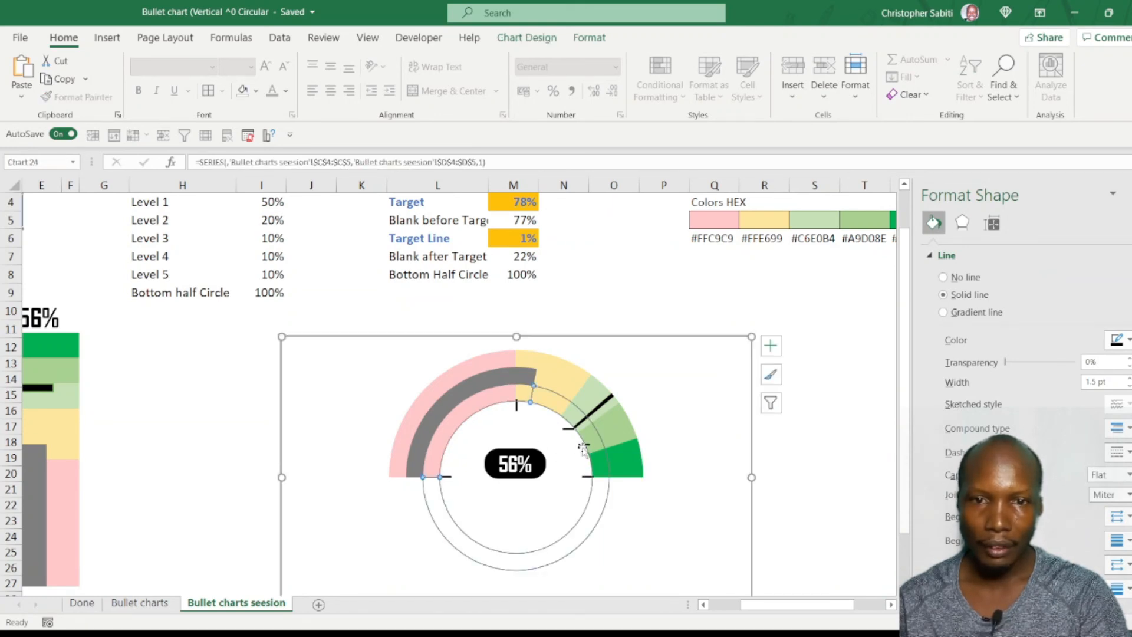
click(580, 444)
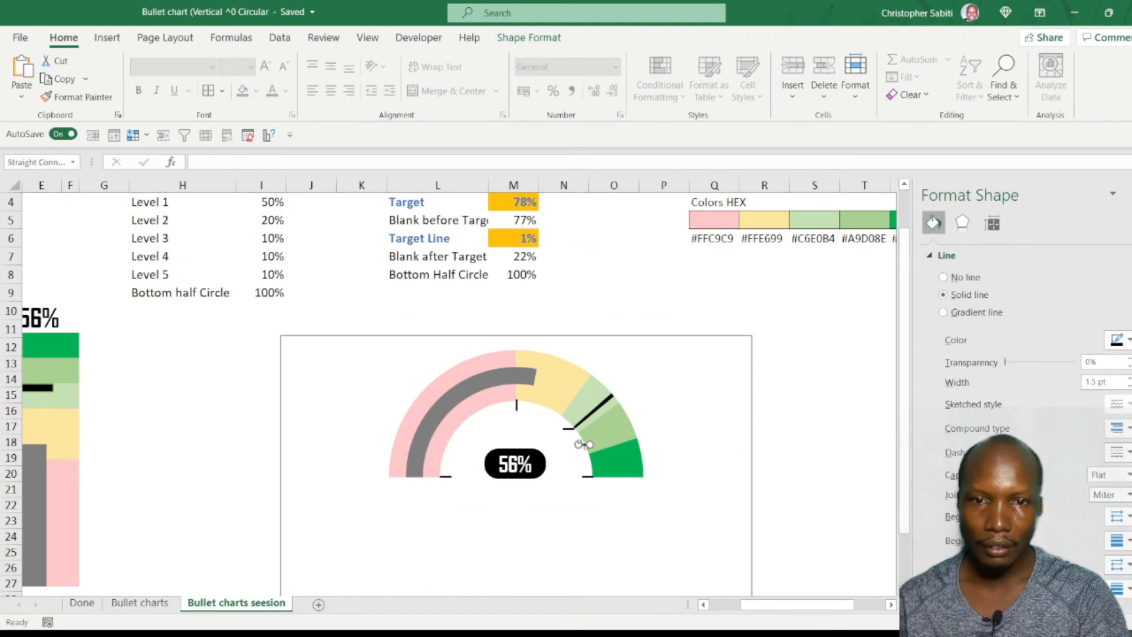
drag(584, 446, 541, 444)
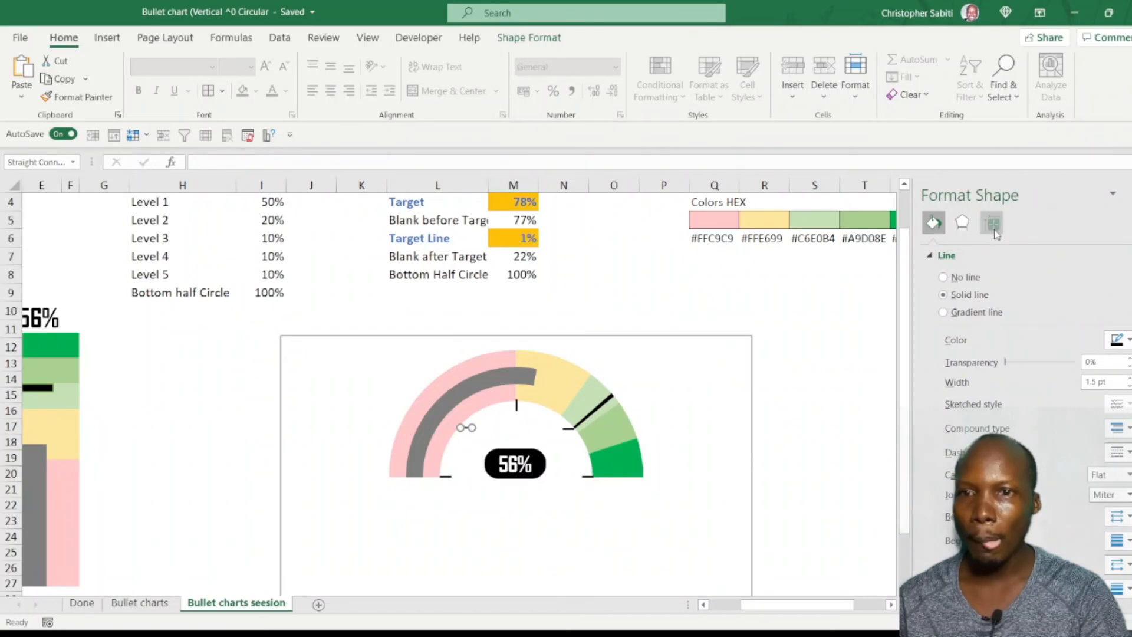
Step: Set the rotation of the tick on the gauge's left inner edge to 45°
click(994, 233)
click(966, 228)
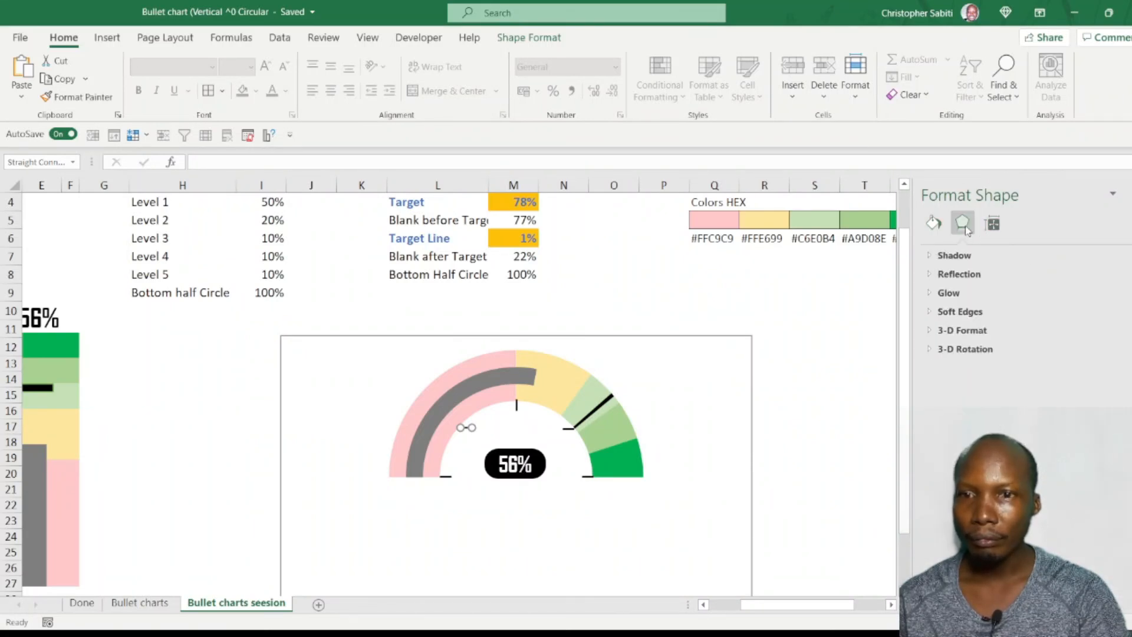
click(935, 223)
click(992, 223)
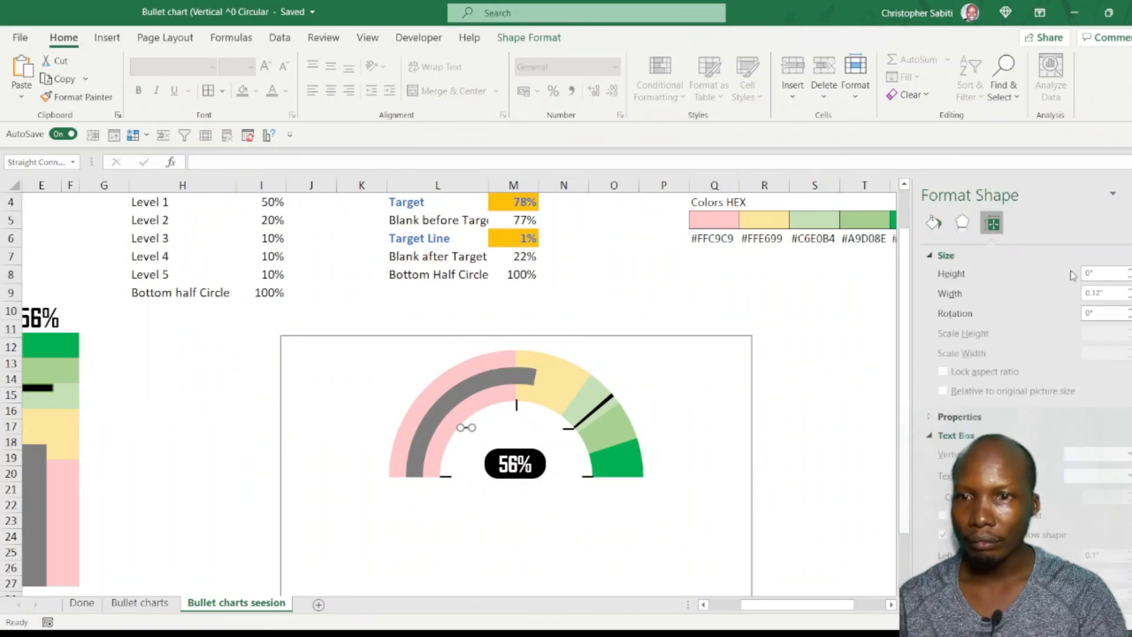
click(1103, 313)
text(4)
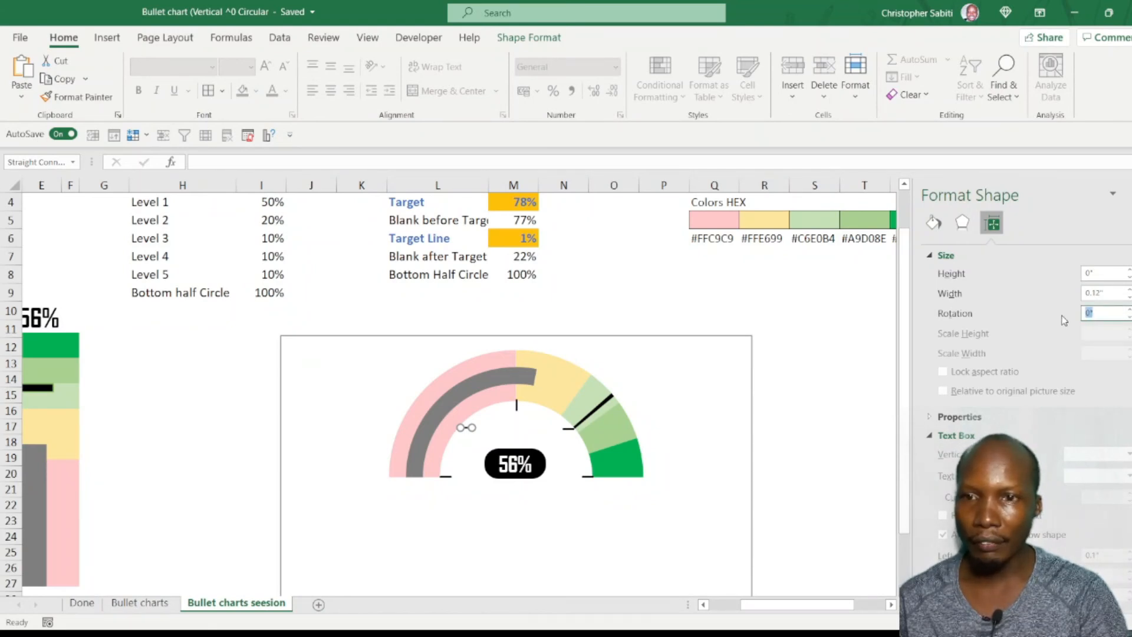
text(5)
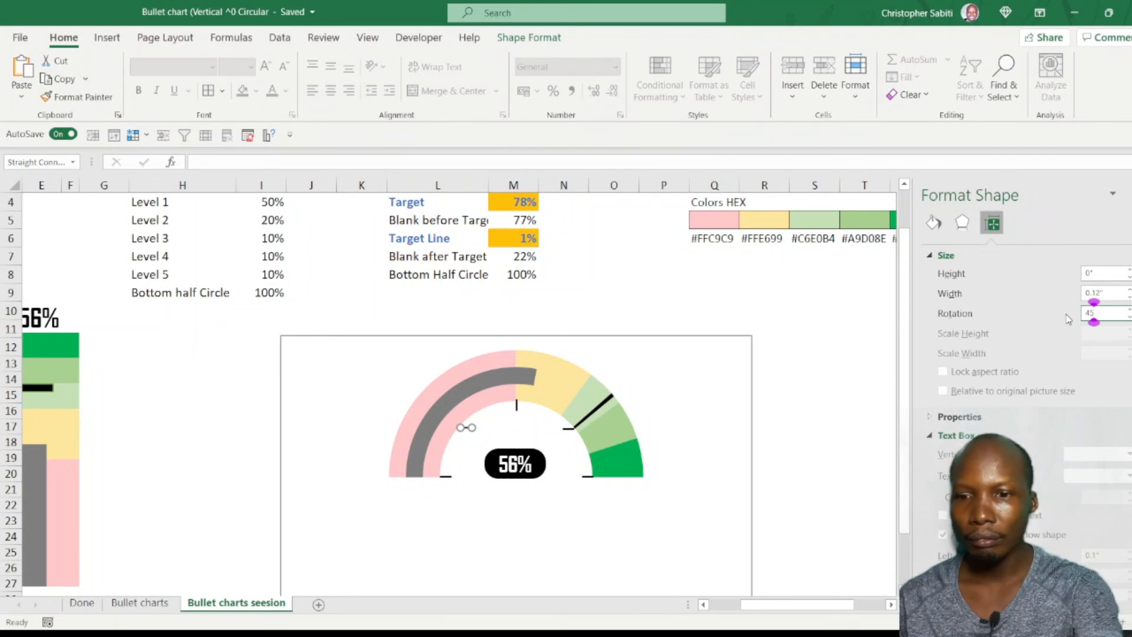
key(Return)
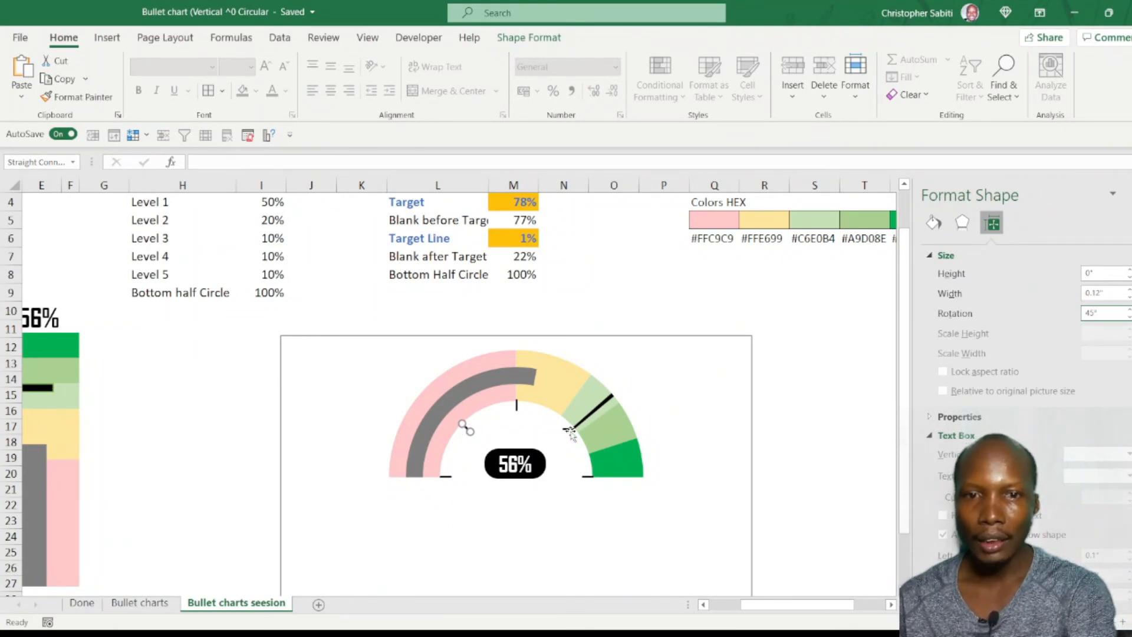
Step: Set the rotation of the tick beside the target line to 135°
click(569, 431)
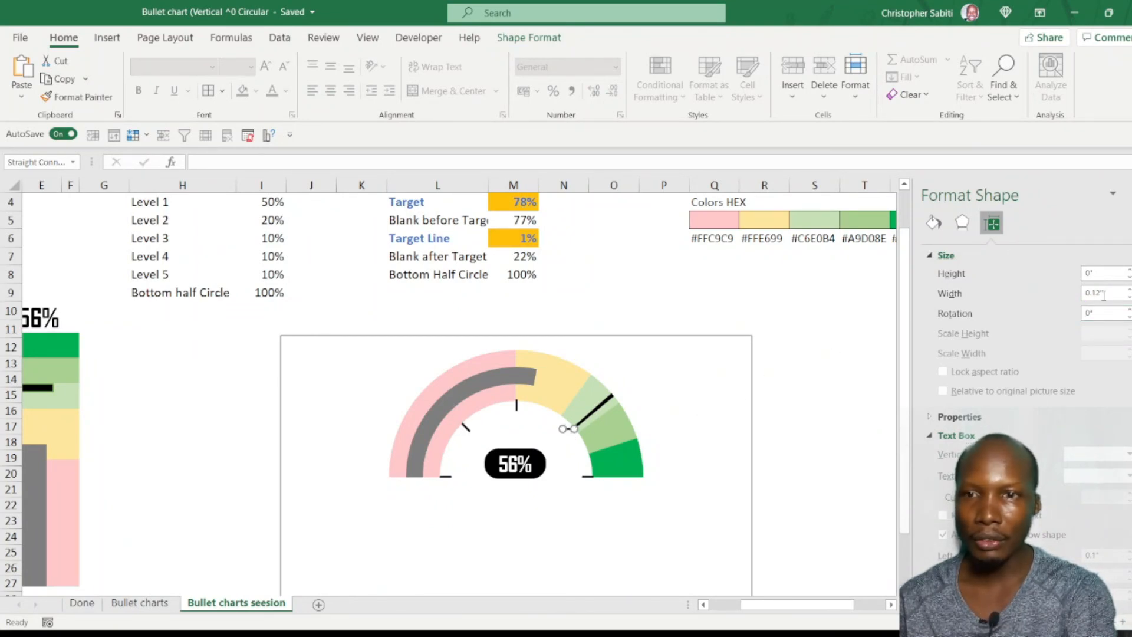
click(1101, 313)
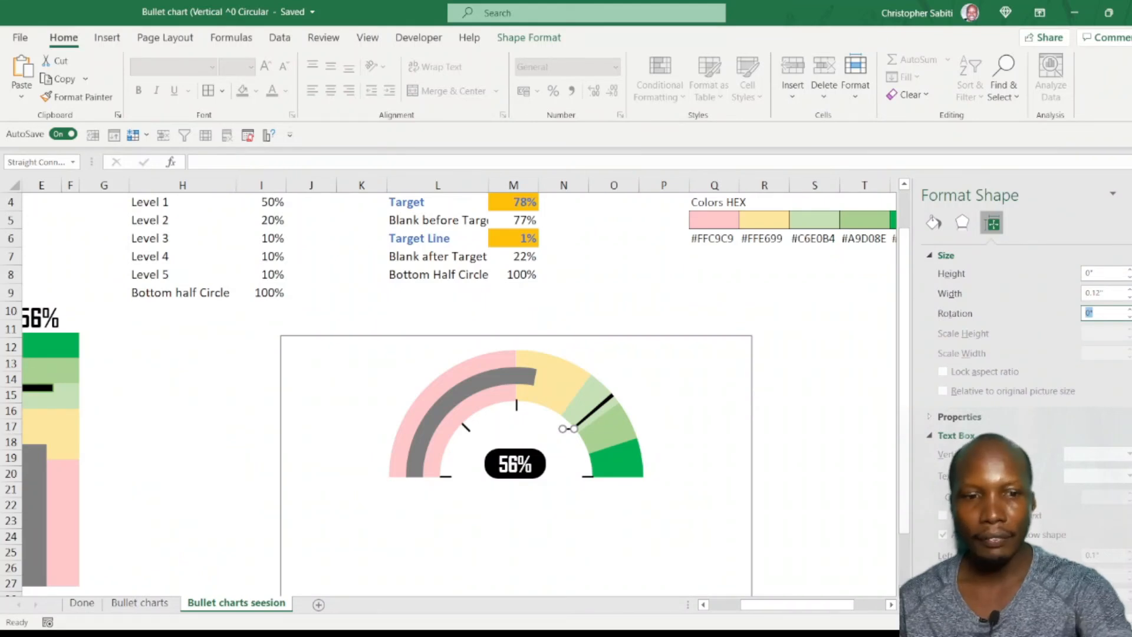
text(135)
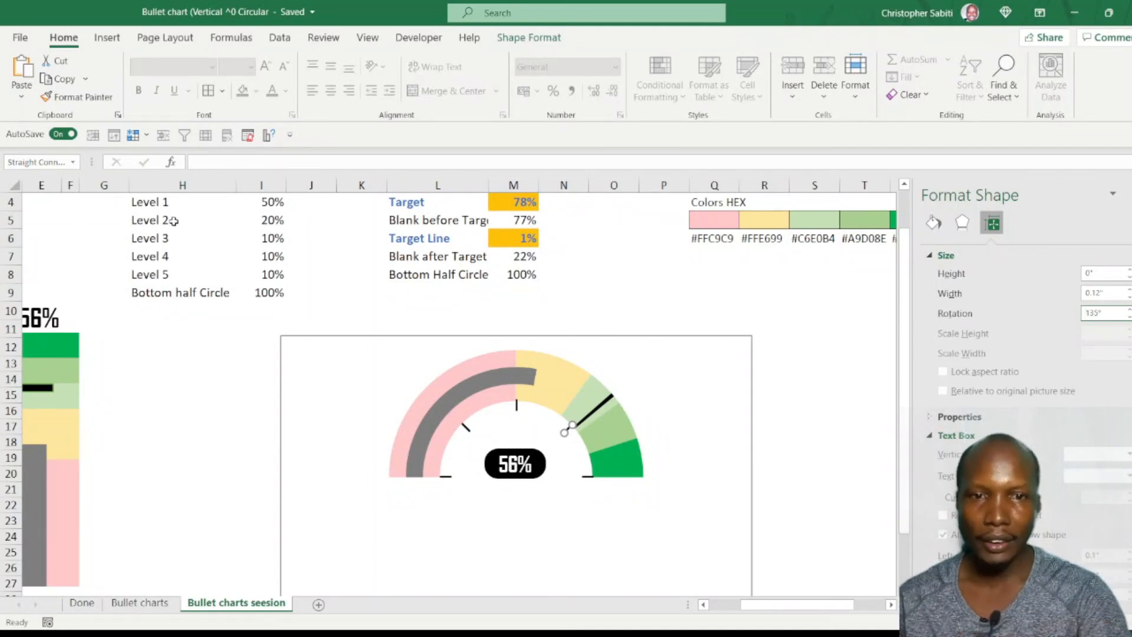
Step: Set the Actual level in cell D4 to 25% to test the gauge against its tick marks
scroll(177, 258, up, 2)
scroll(214, 293, down, 2)
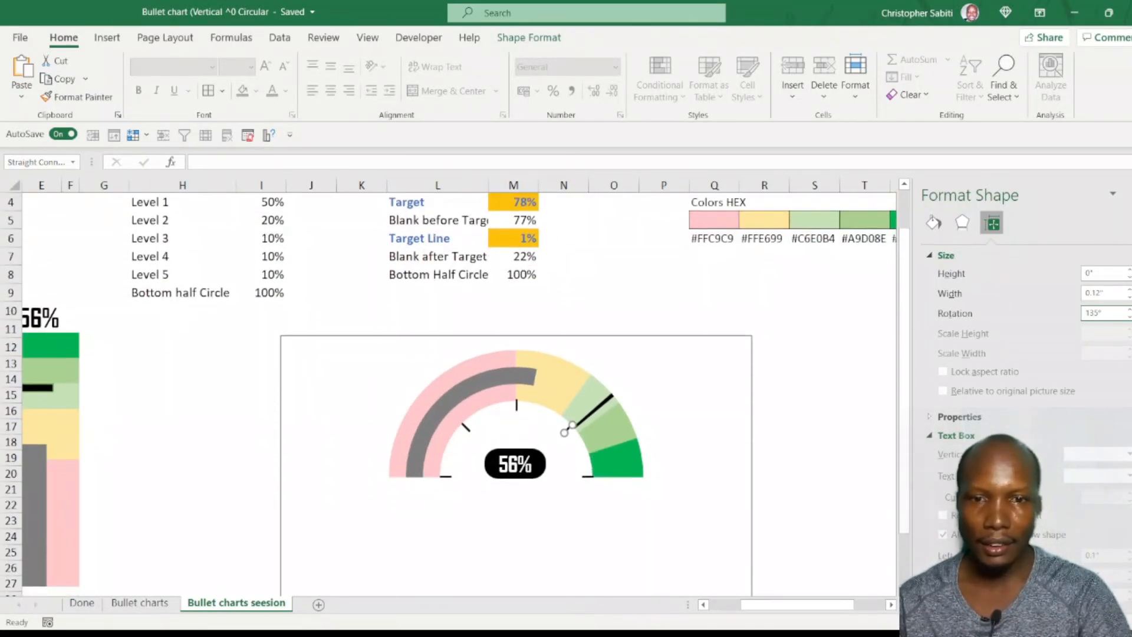
scroll(852, 173, down, 3)
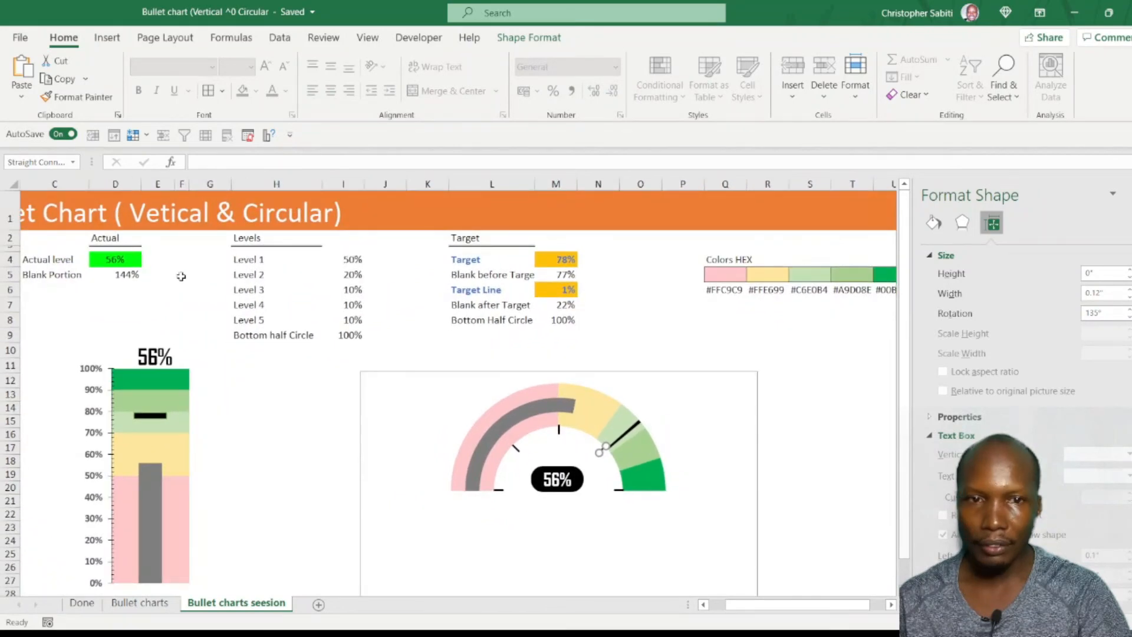
click(128, 262)
text(25)
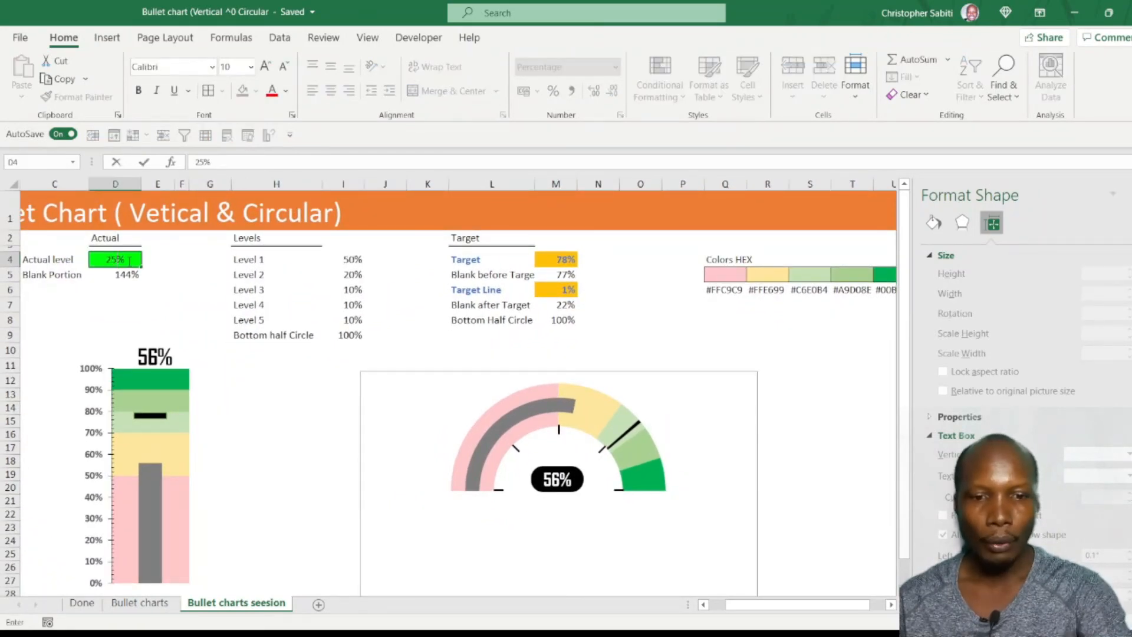
key(Return)
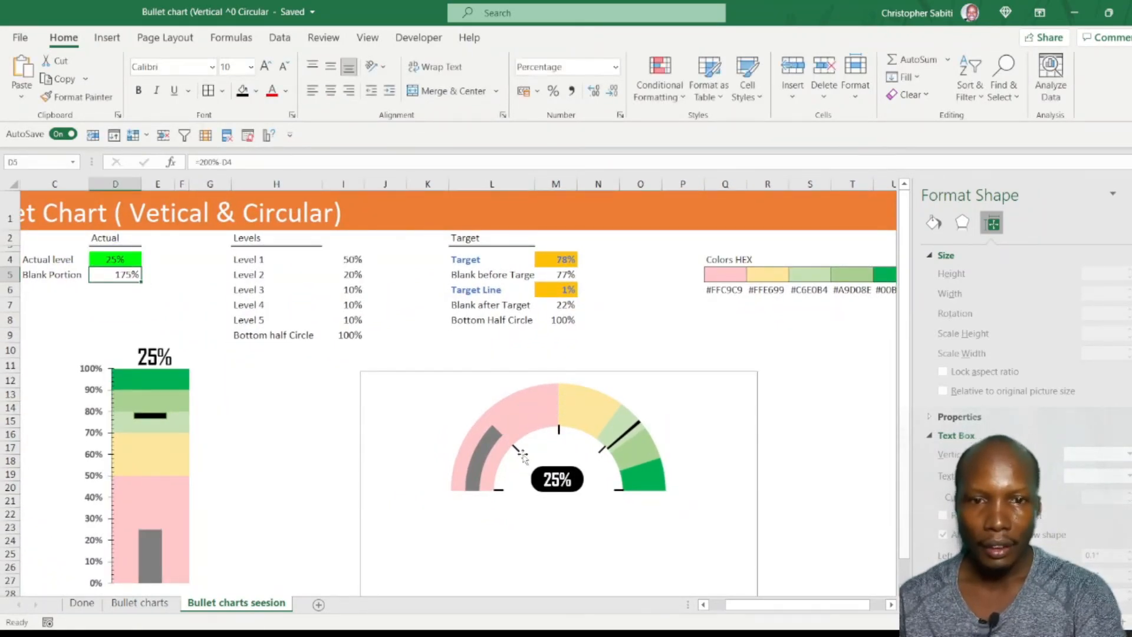
Step: Change the Actual level in cell D4 to 75%
click(116, 263)
text(75)
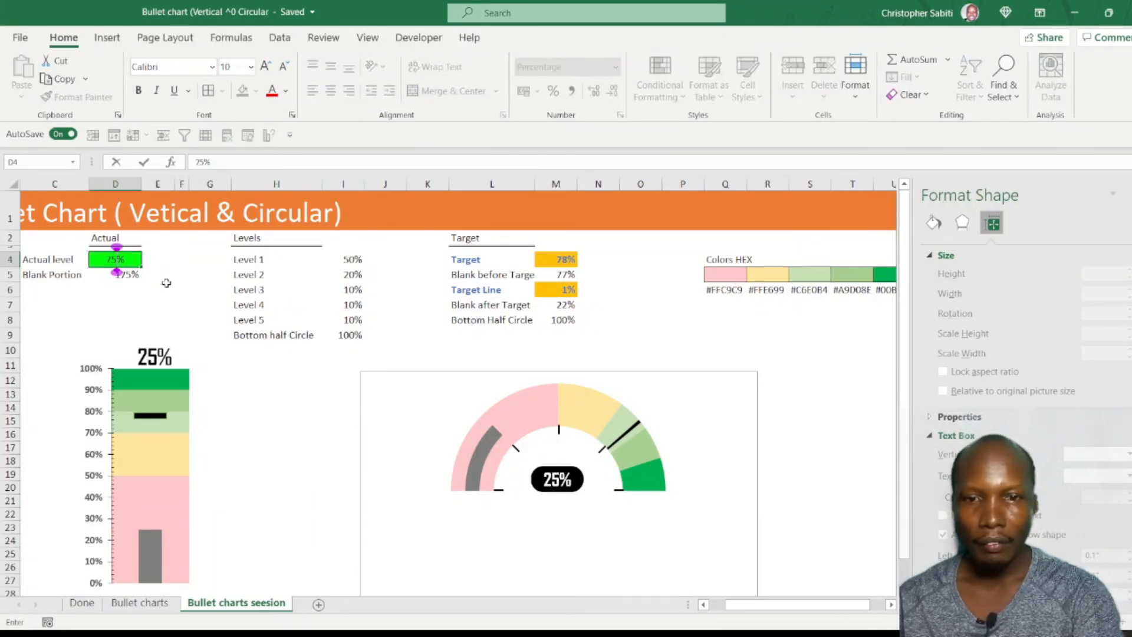
key(Return)
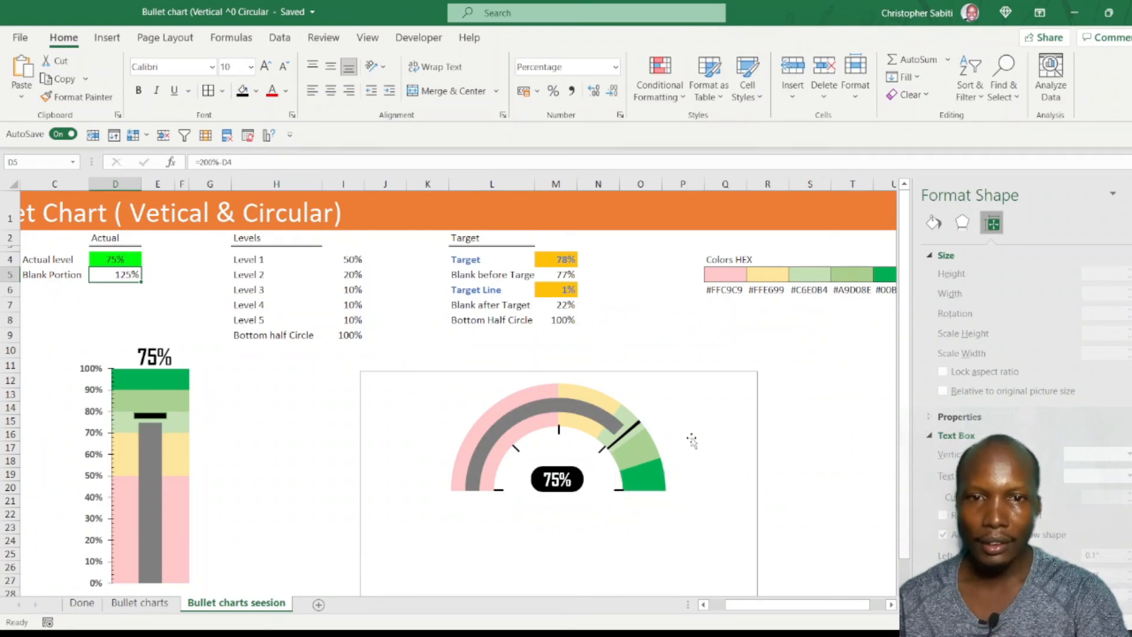
click(827, 415)
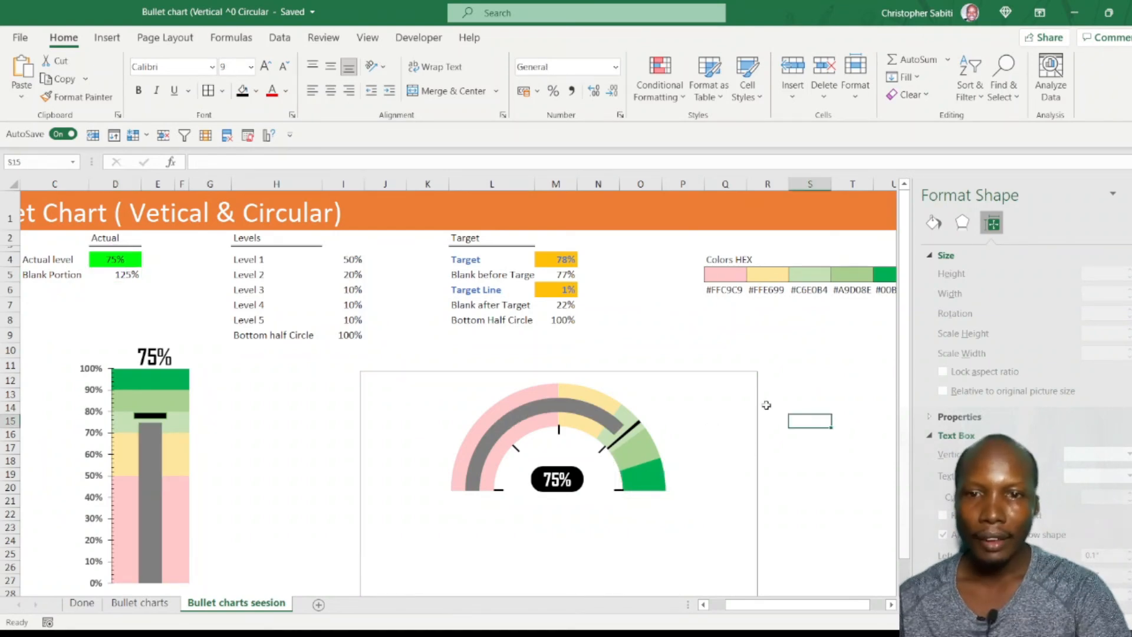
Step: Copy the percentage label above the vertical chart into the blank area between the charts and reduce its font size to 10.5
click(157, 356)
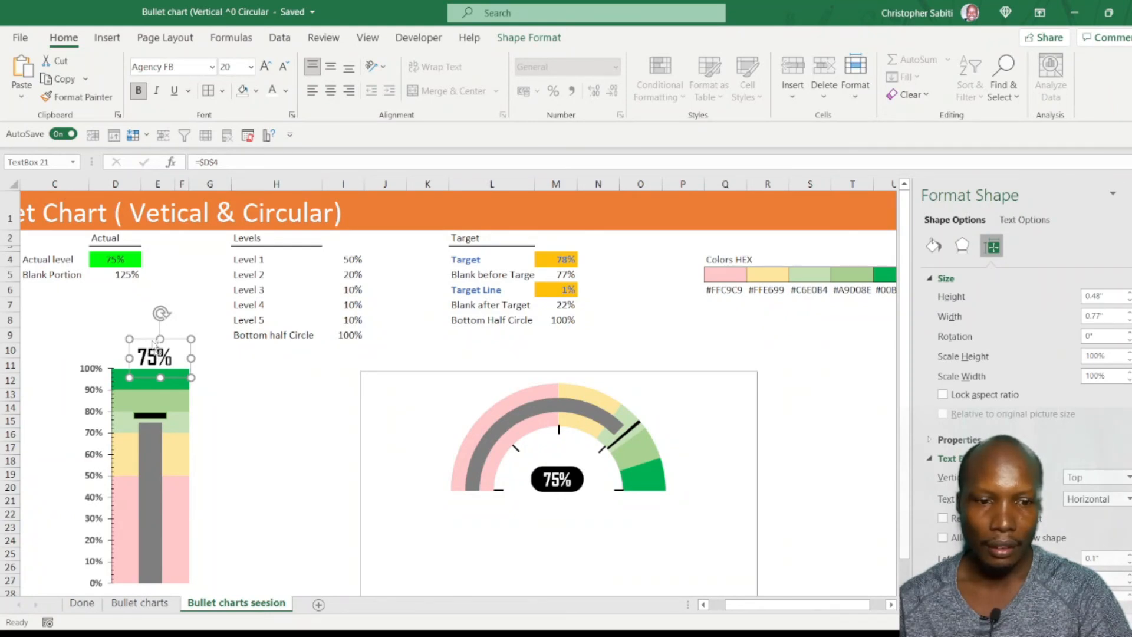
drag(155, 345, 270, 421)
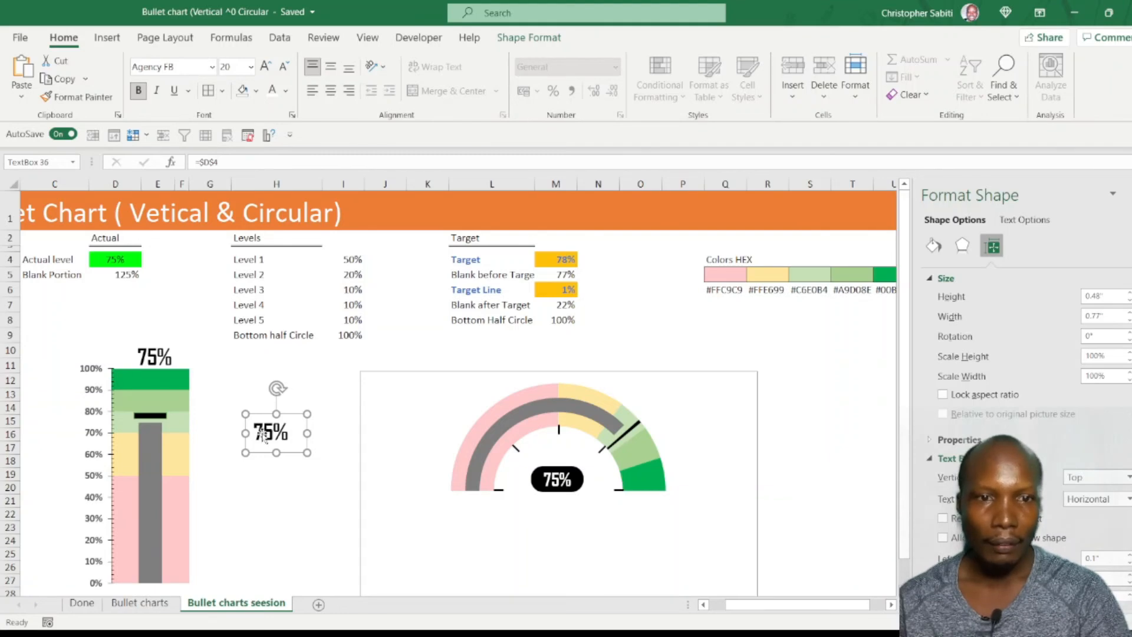
click(285, 67)
click(285, 67)
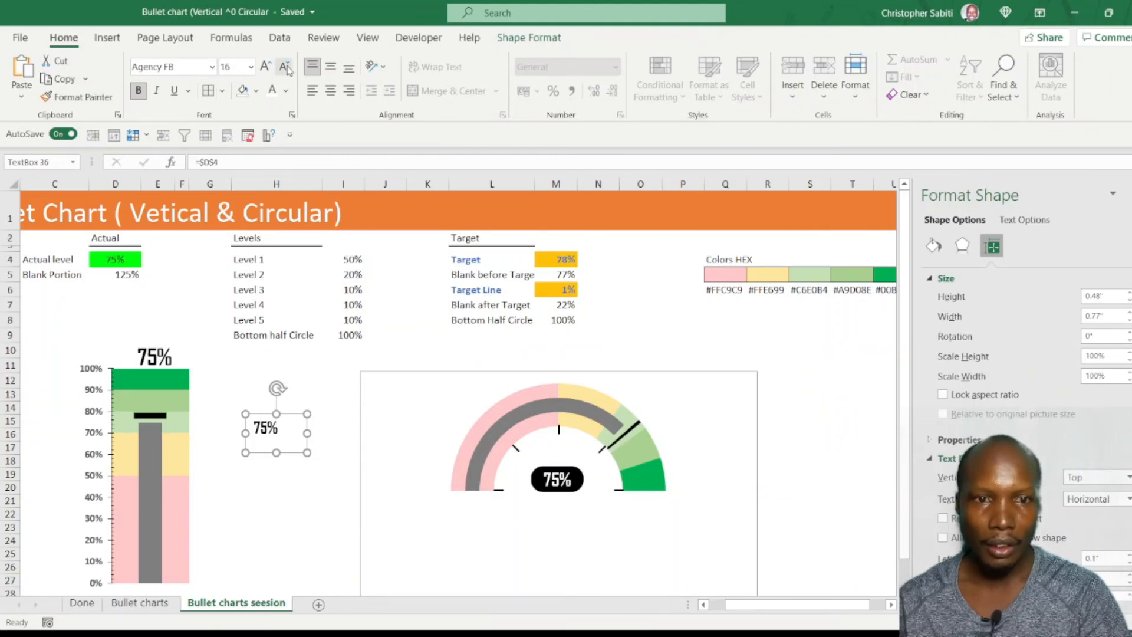
click(286, 67)
click(285, 66)
click(285, 66)
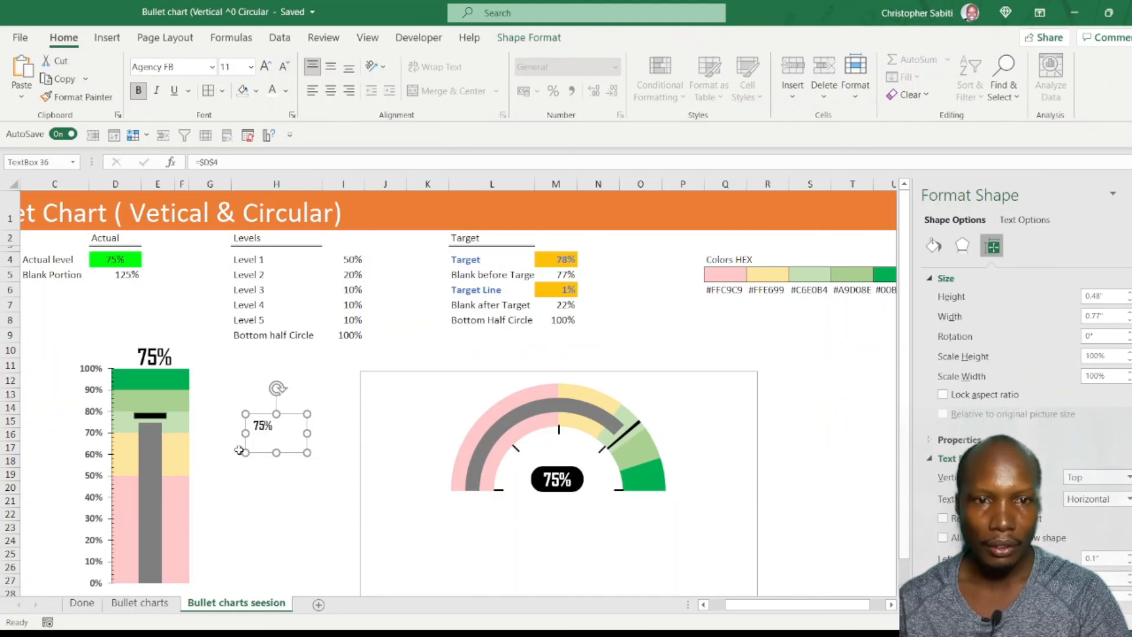
click(285, 67)
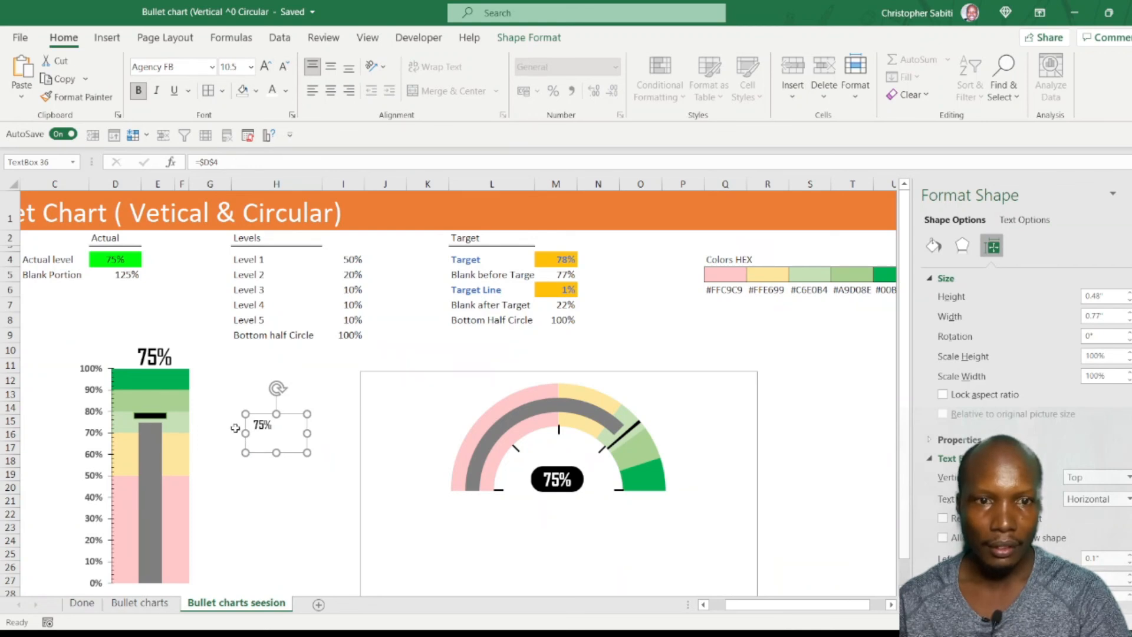
Step: Replace the text of the copied percentage label with 0
click(253, 425)
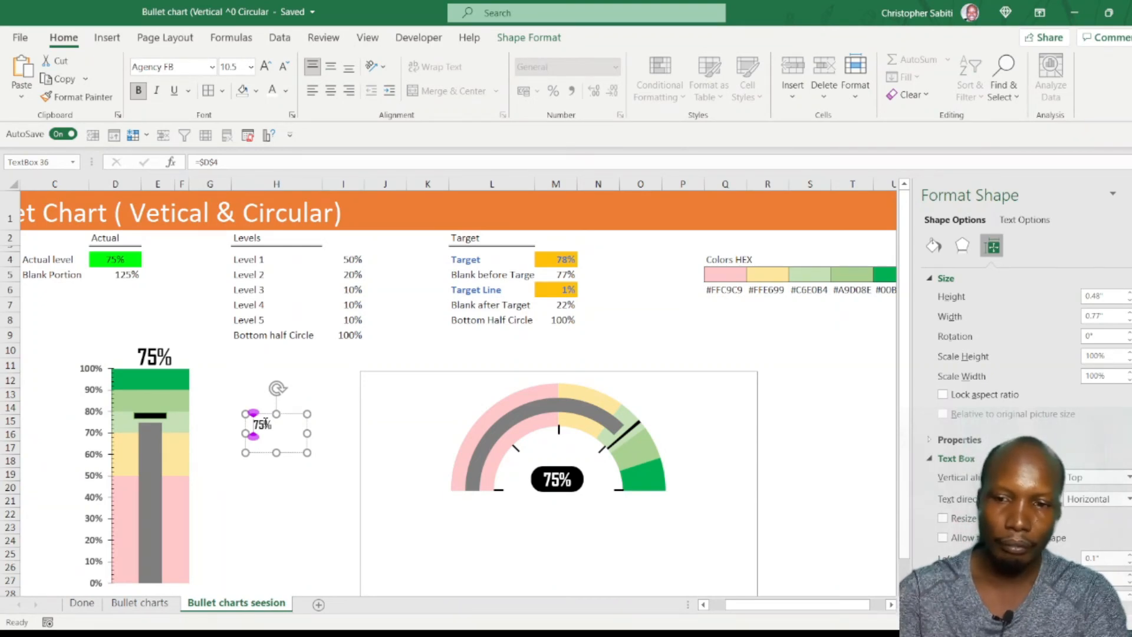
key(Delete)
key(Delete)
key(Delete)
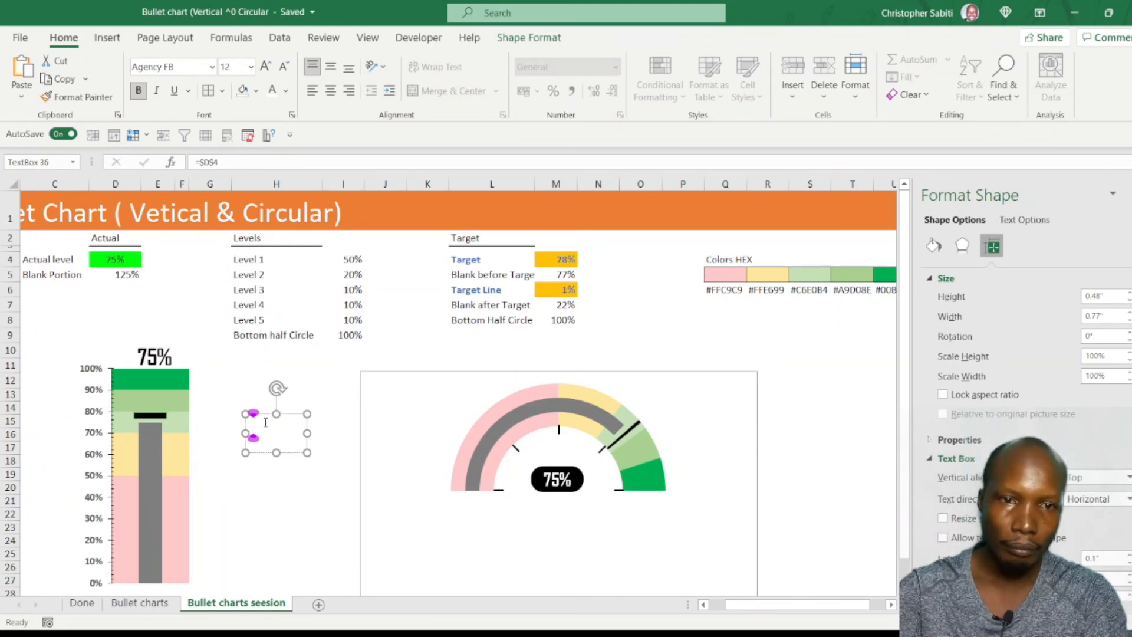
key(Return)
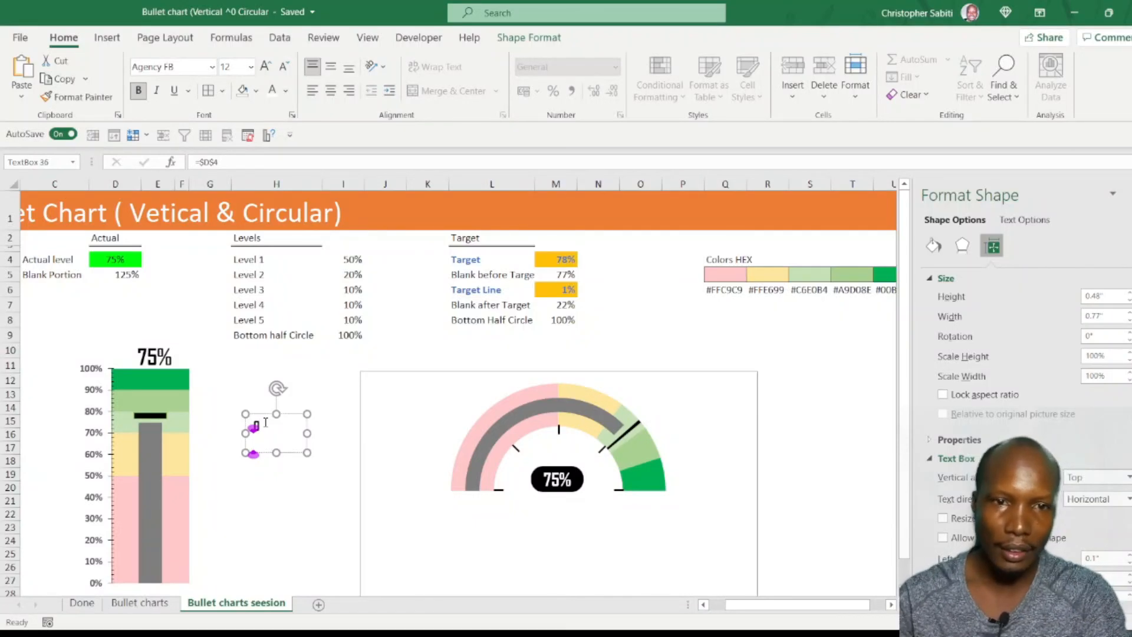
text(0)
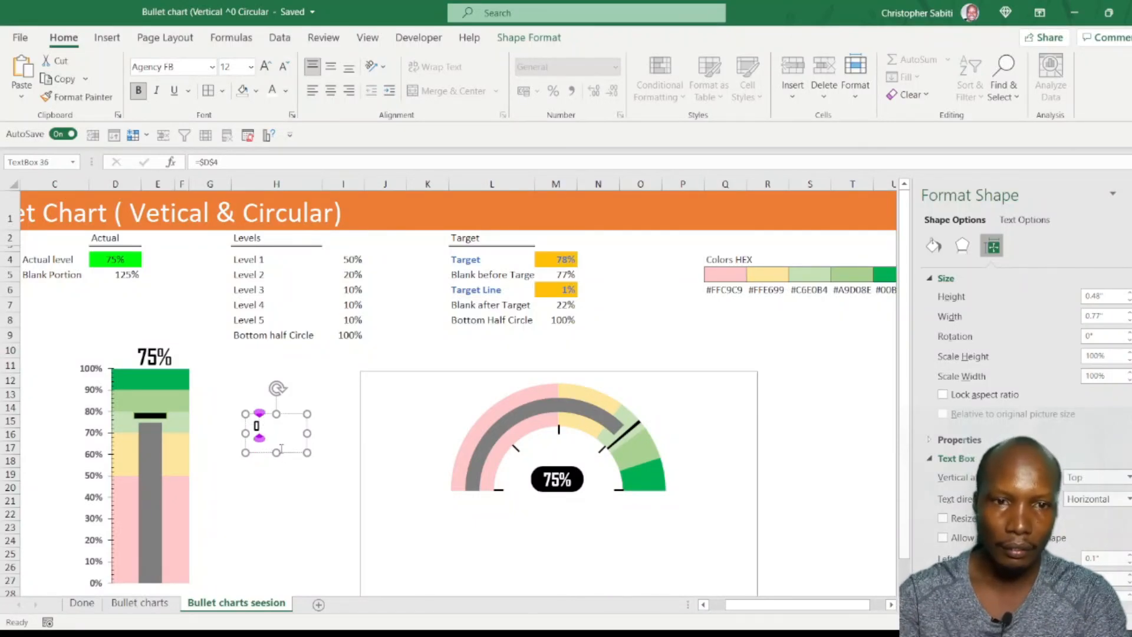
Step: Shrink the 0 label's text box to about 0.27" high by 0.48" wide and add a % sign after the 0
drag(277, 451, 284, 425)
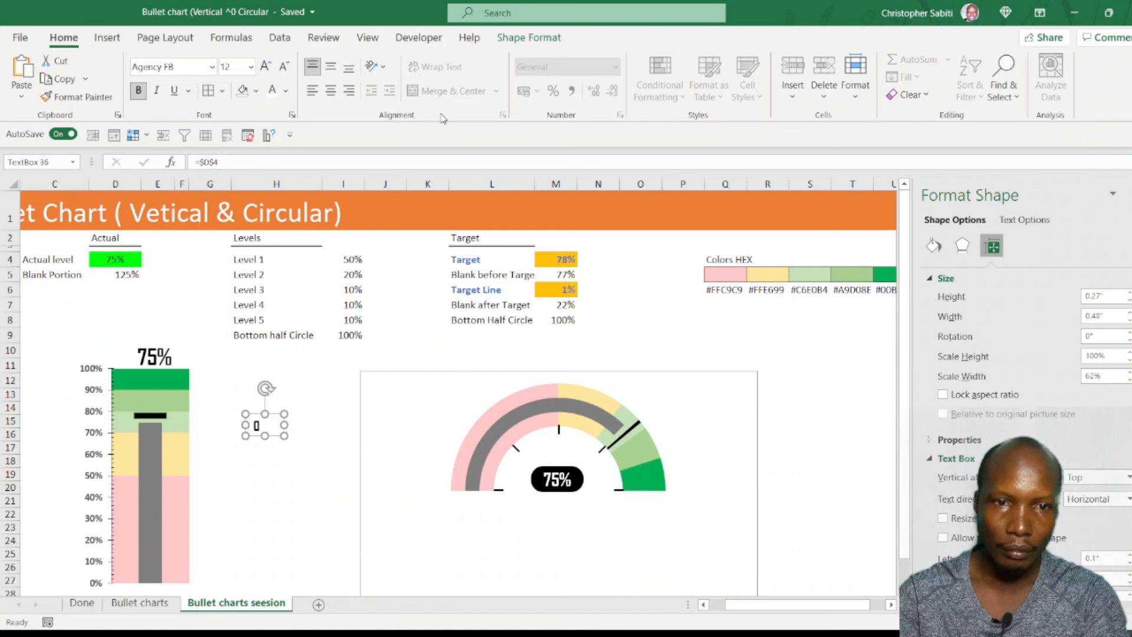
click(111, 43)
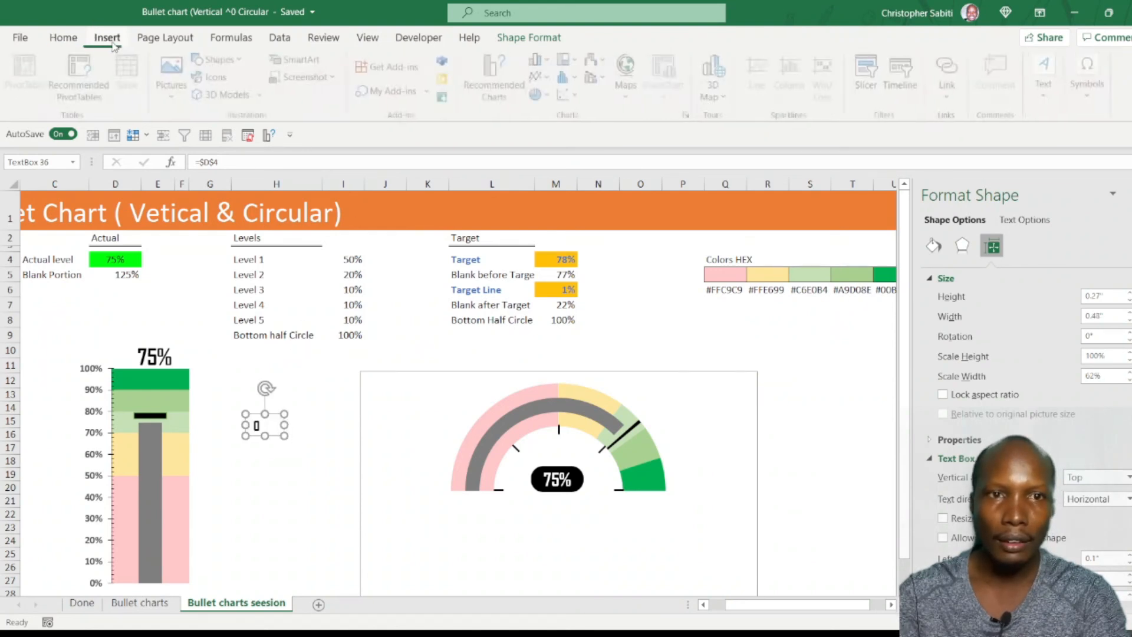
click(65, 41)
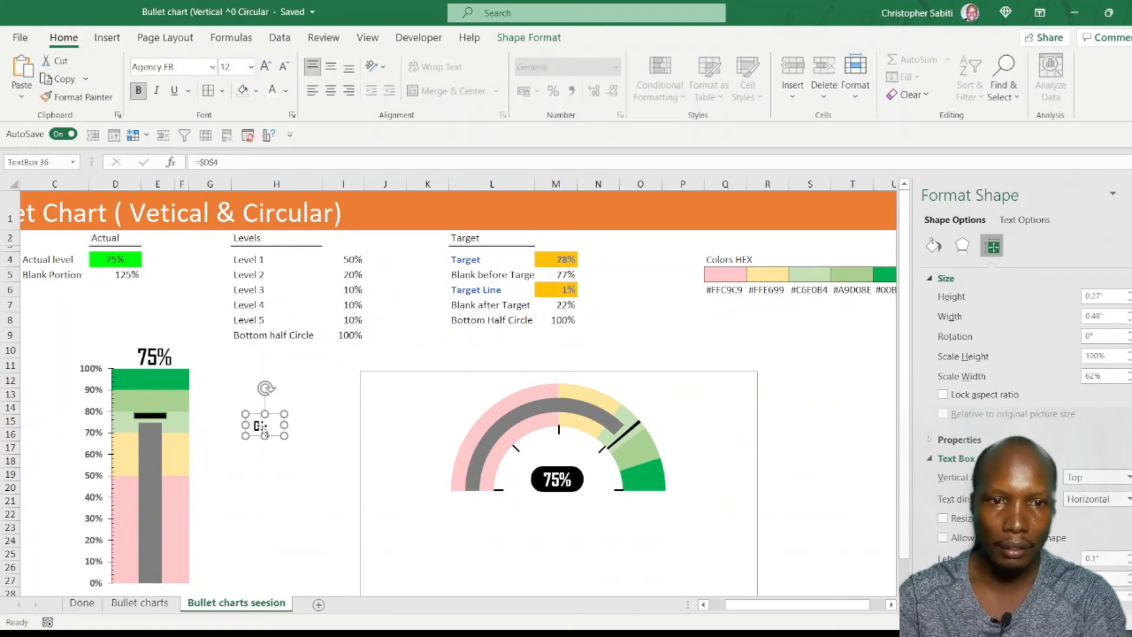
click(260, 427)
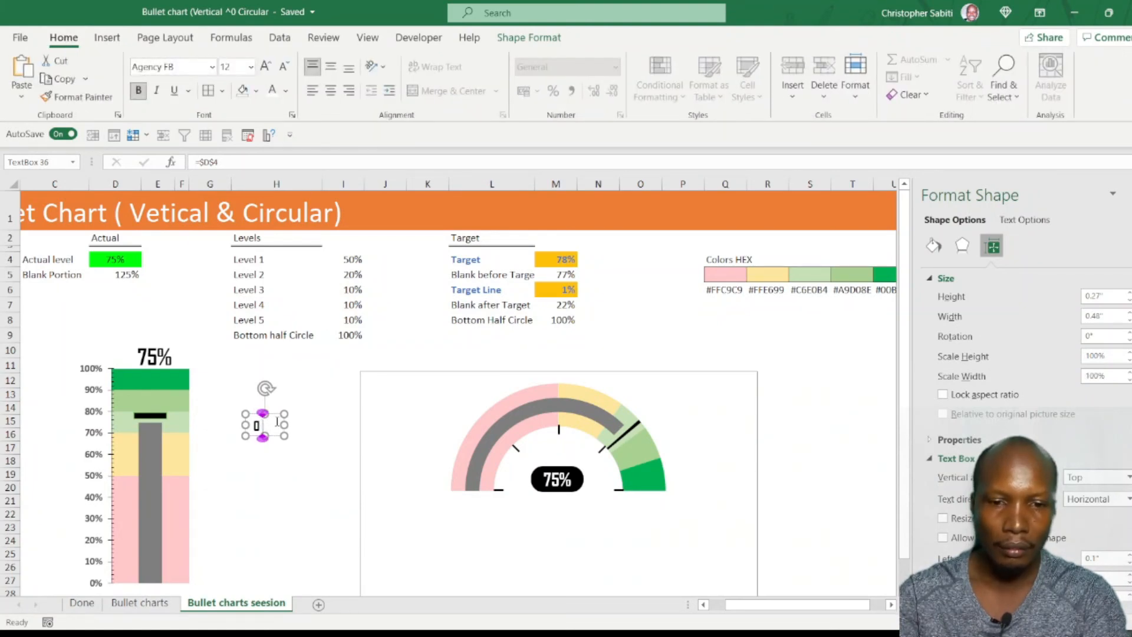
text(%)
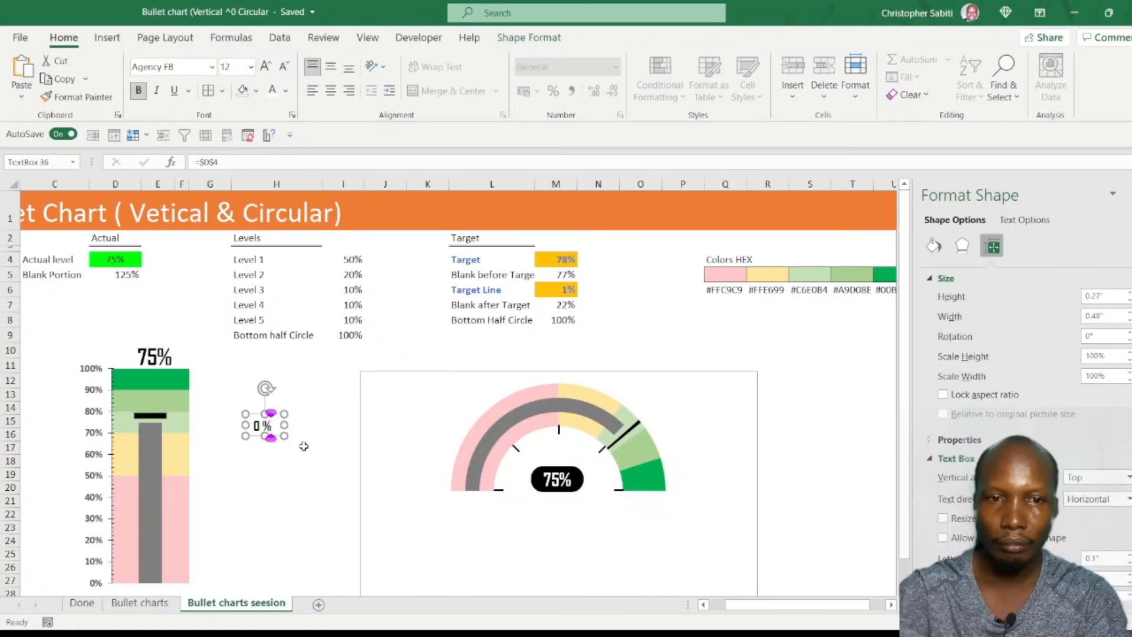
click(282, 487)
Step: Duplicate the 0 % label and place the copy beside the tick at the gauge's left inner end
click(261, 426)
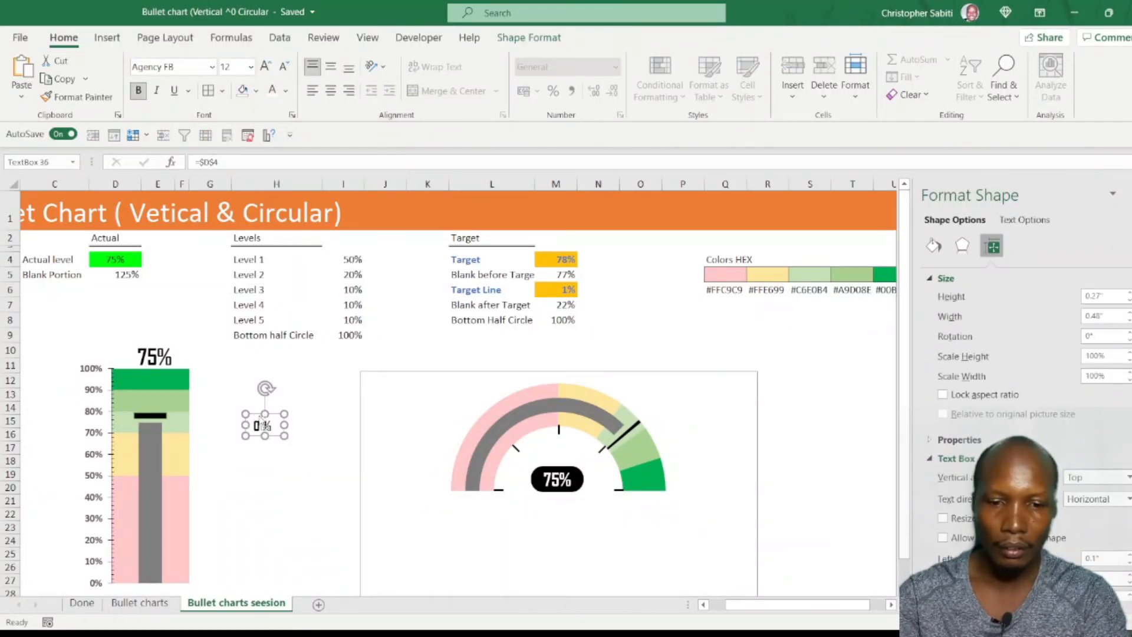
key(ctrl+d)
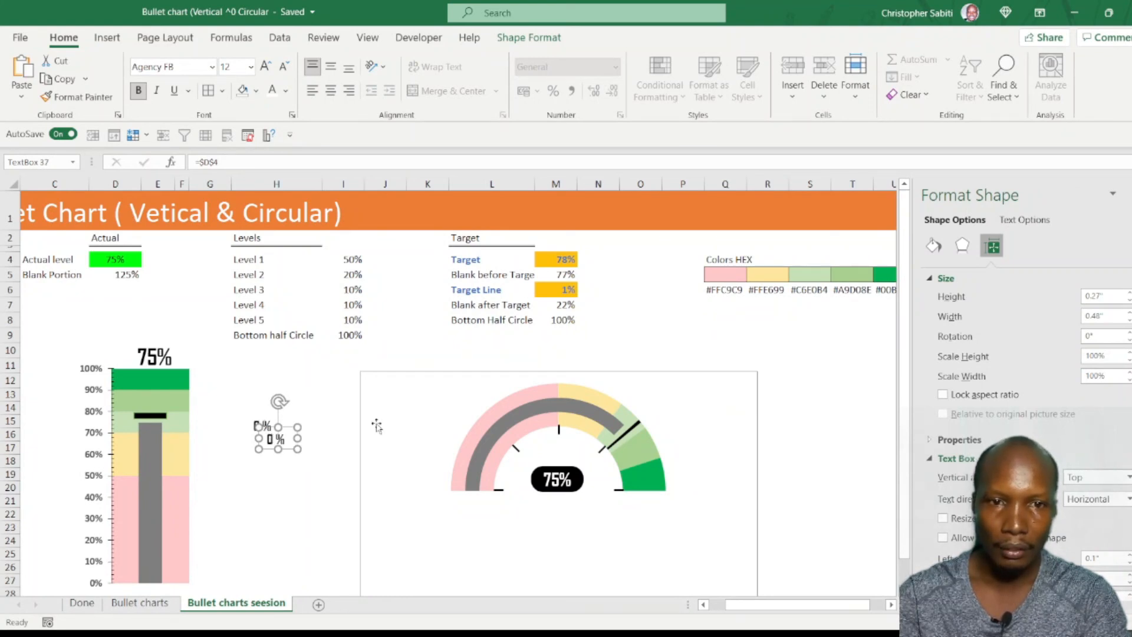
drag(283, 433, 292, 436)
drag(434, 464, 531, 475)
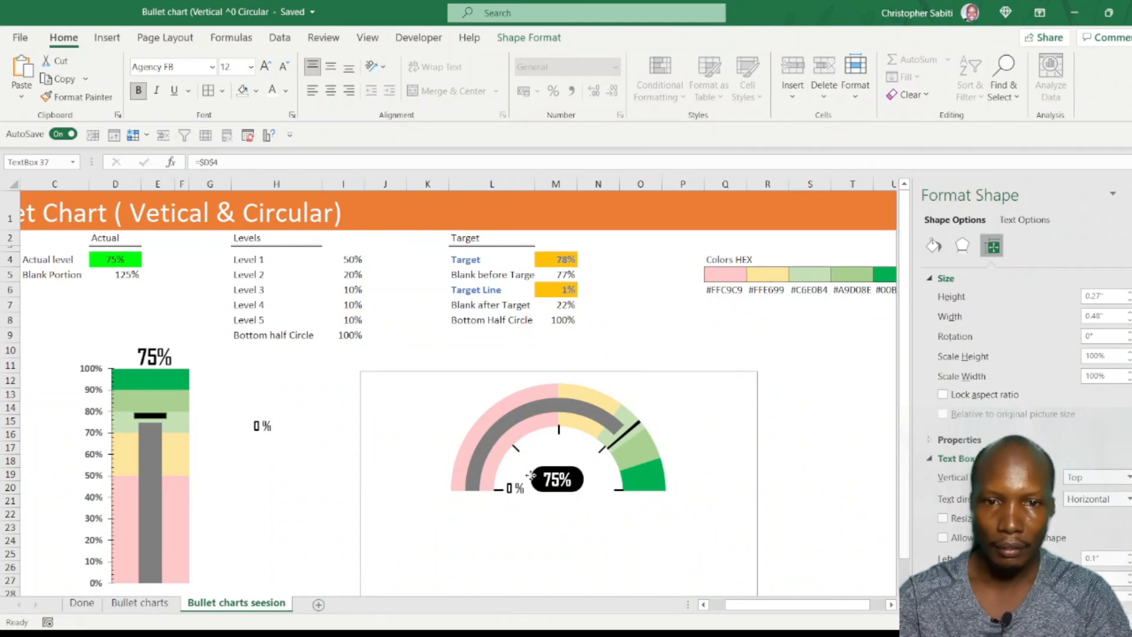
Step: Reduce the font size of the 0 % label inside the gauge to 10
click(532, 477)
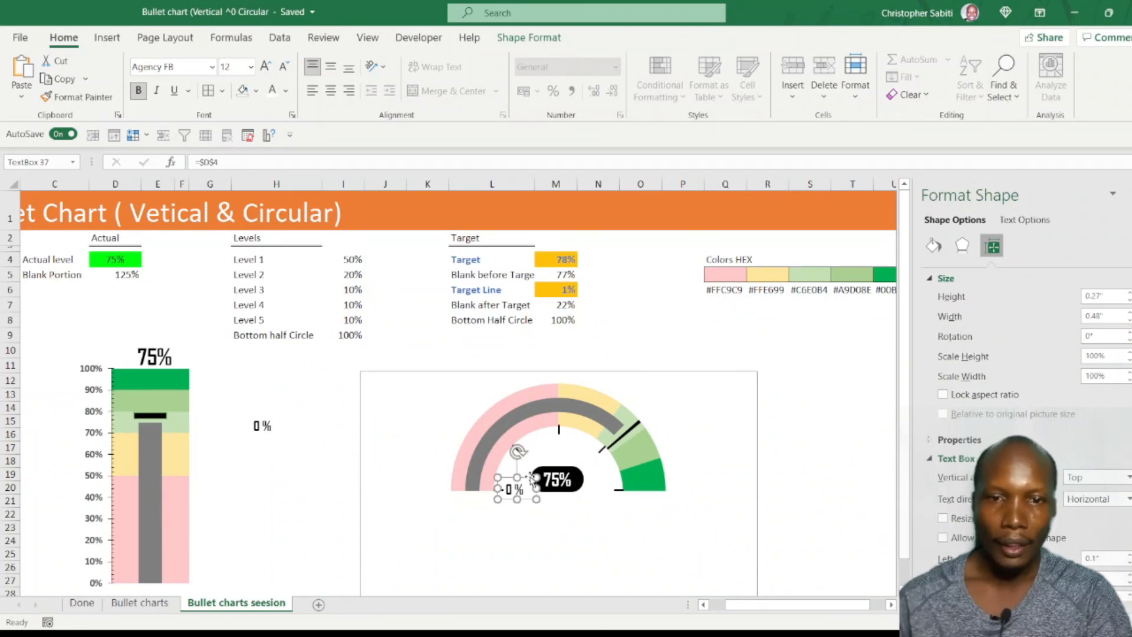
click(284, 67)
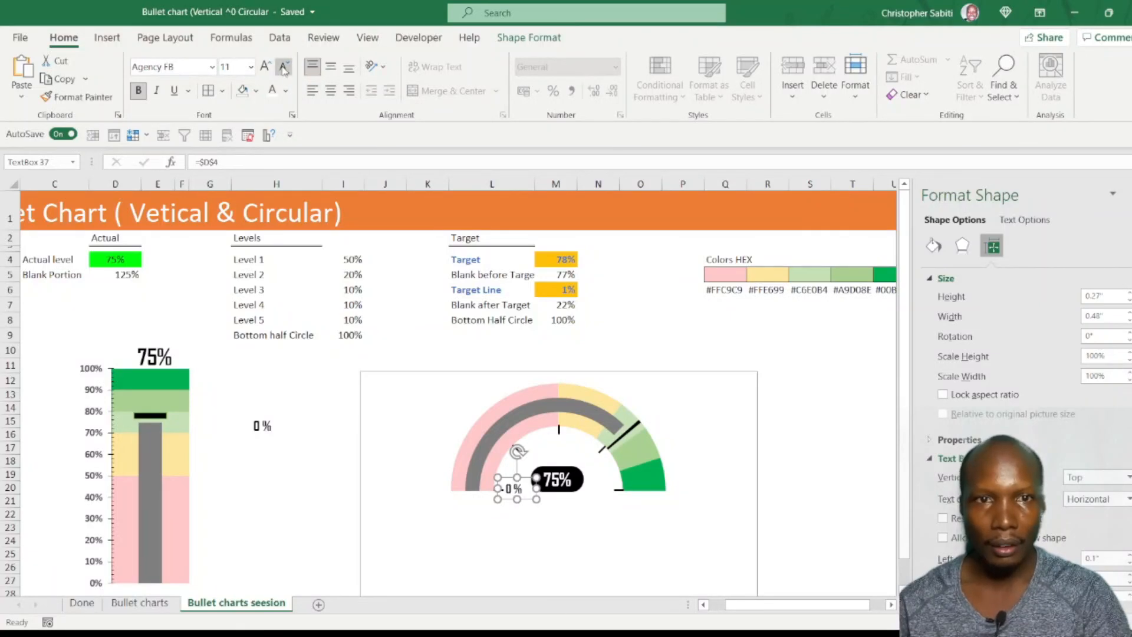
click(284, 67)
click(283, 66)
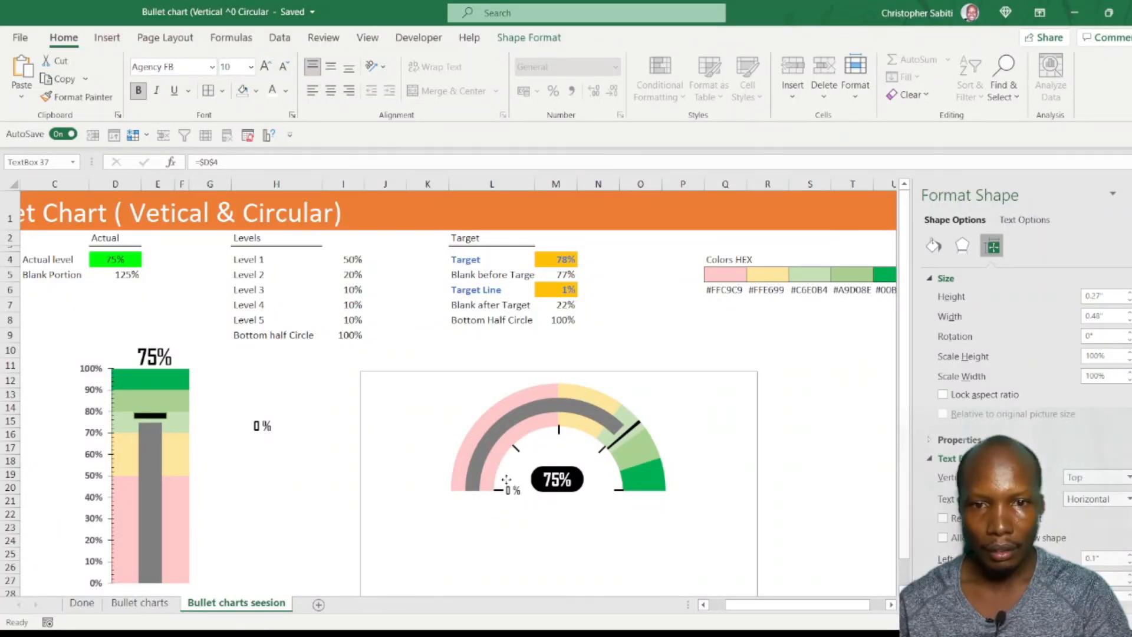
Step: Change the text of the spare 0 % label outside the gauge to 25 %
click(265, 432)
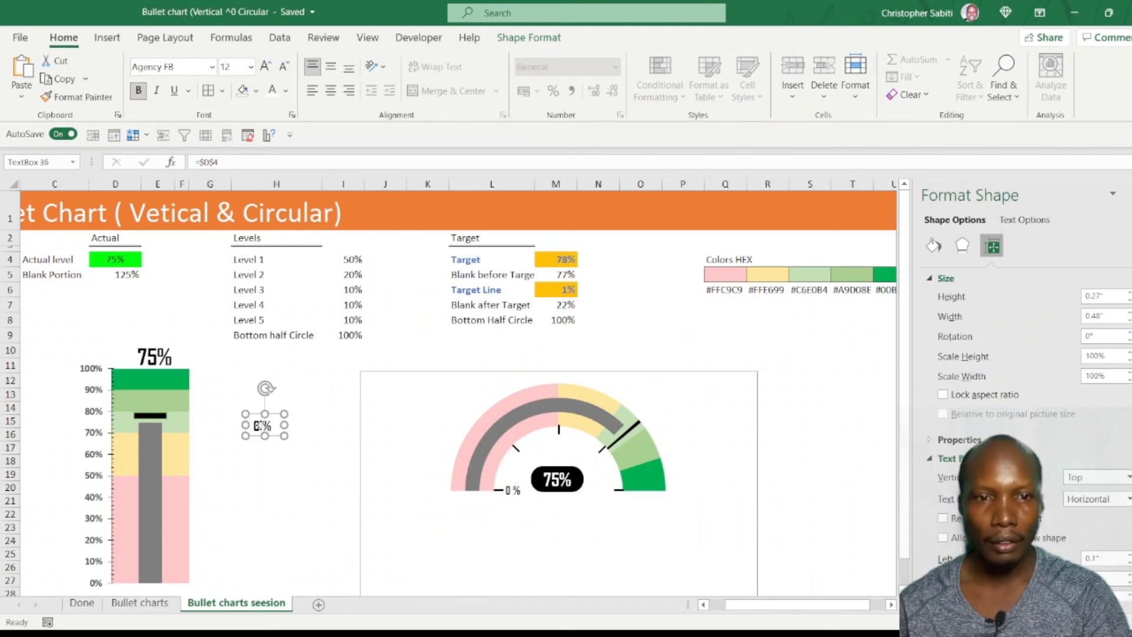
click(260, 426)
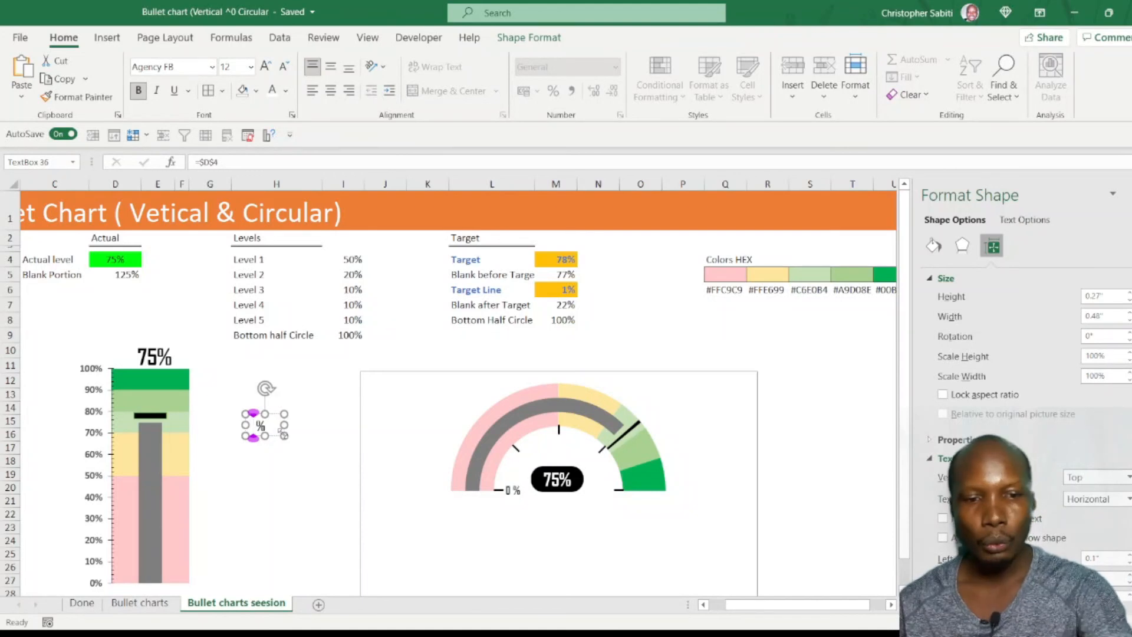
text(5)
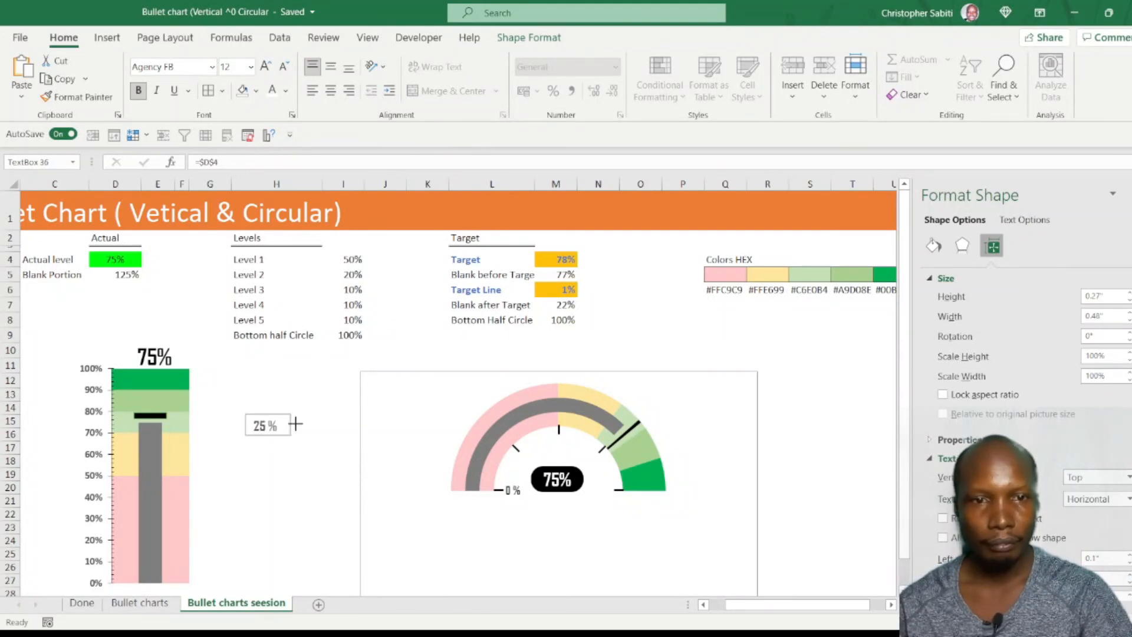
click(287, 420)
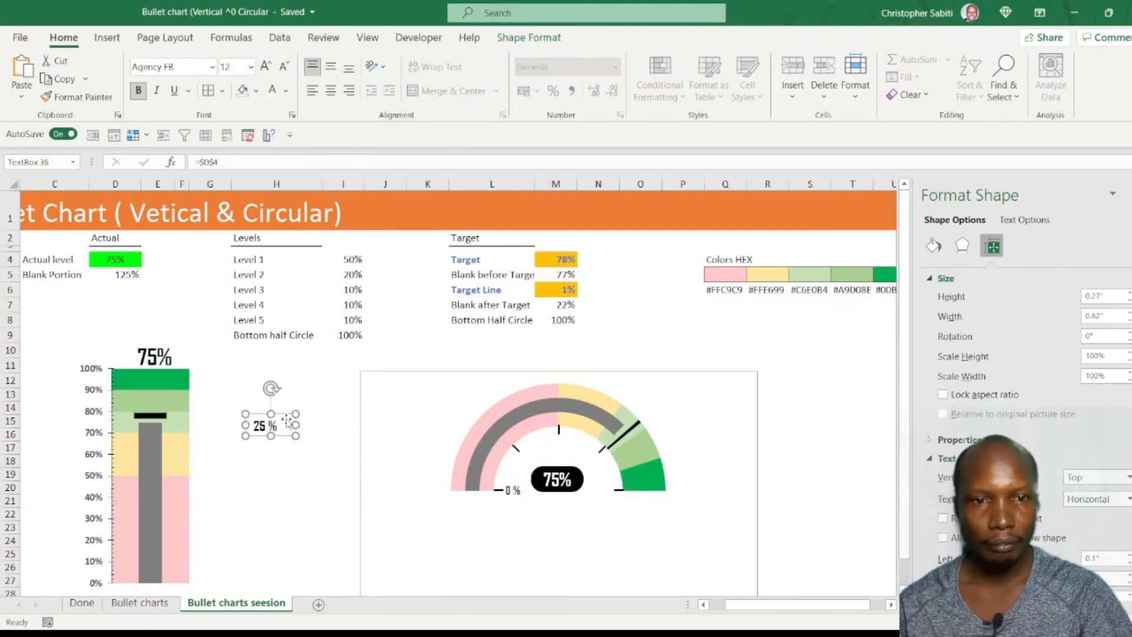
Step: Reduce the 25 % label's font size to 9, shrink its box to about 0.26" by 0.48", and place a copy at the gauge's upper-left tick
click(283, 67)
click(284, 67)
click(284, 69)
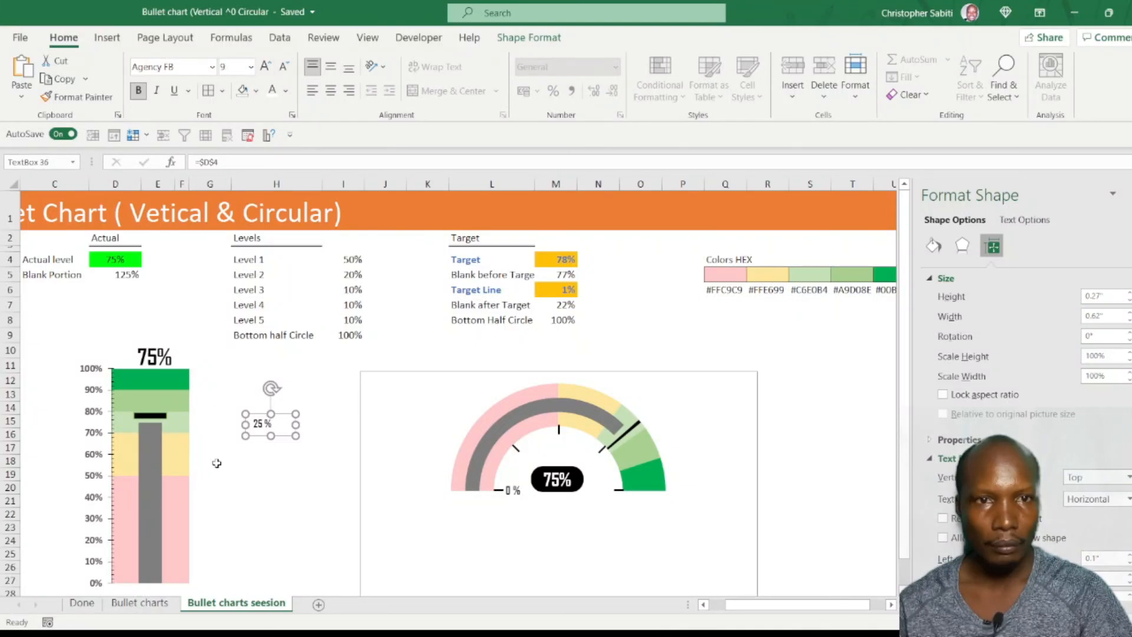
drag(295, 436, 547, 451)
Step: Change the spare label's text to 75 % and place a copy beside the gauge's upper-right tick
click(263, 427)
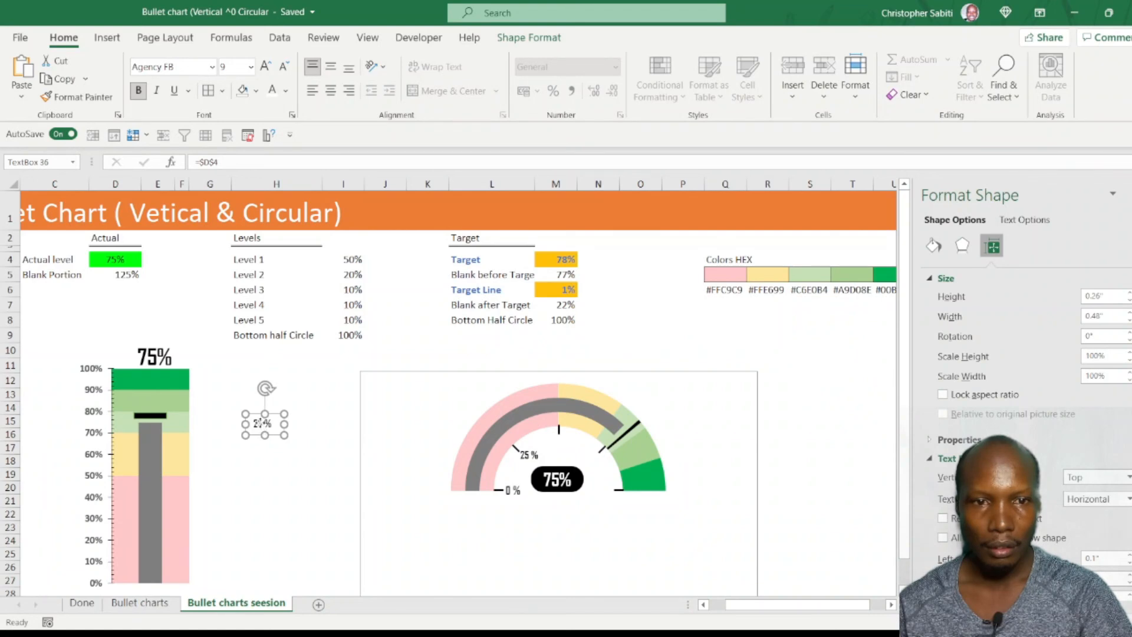
click(258, 423)
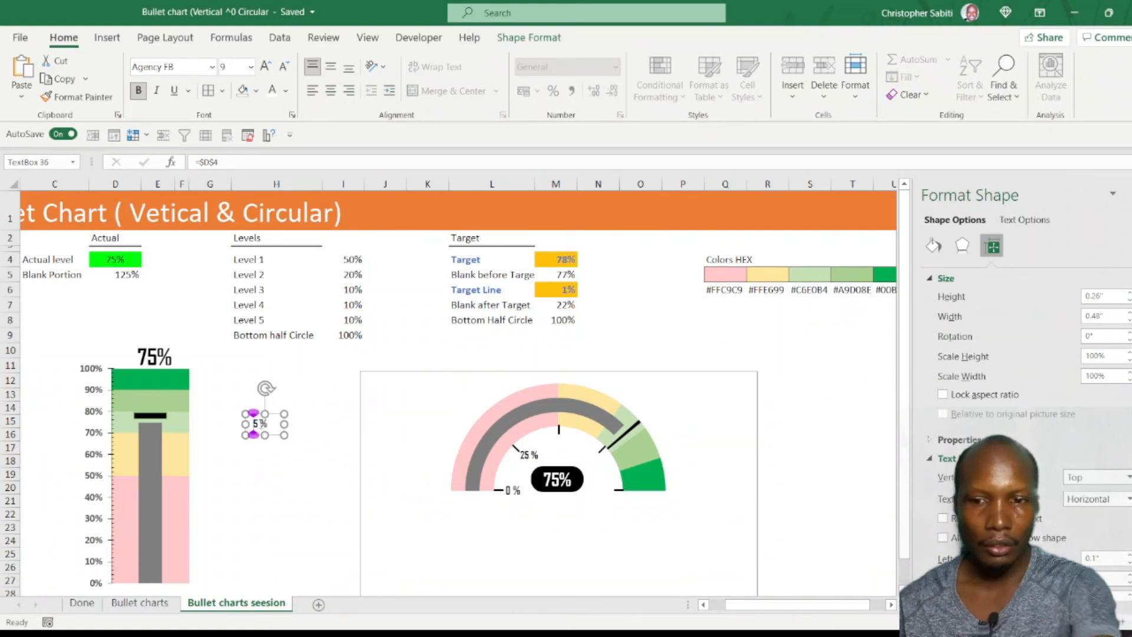
click(288, 461)
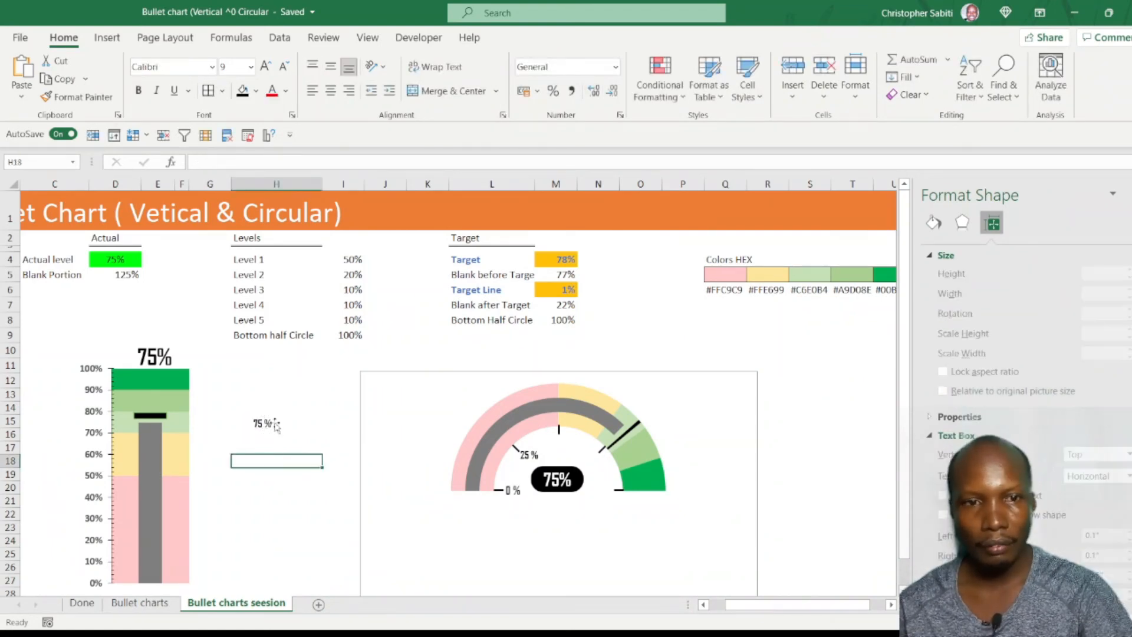
click(271, 418)
drag(274, 420, 614, 459)
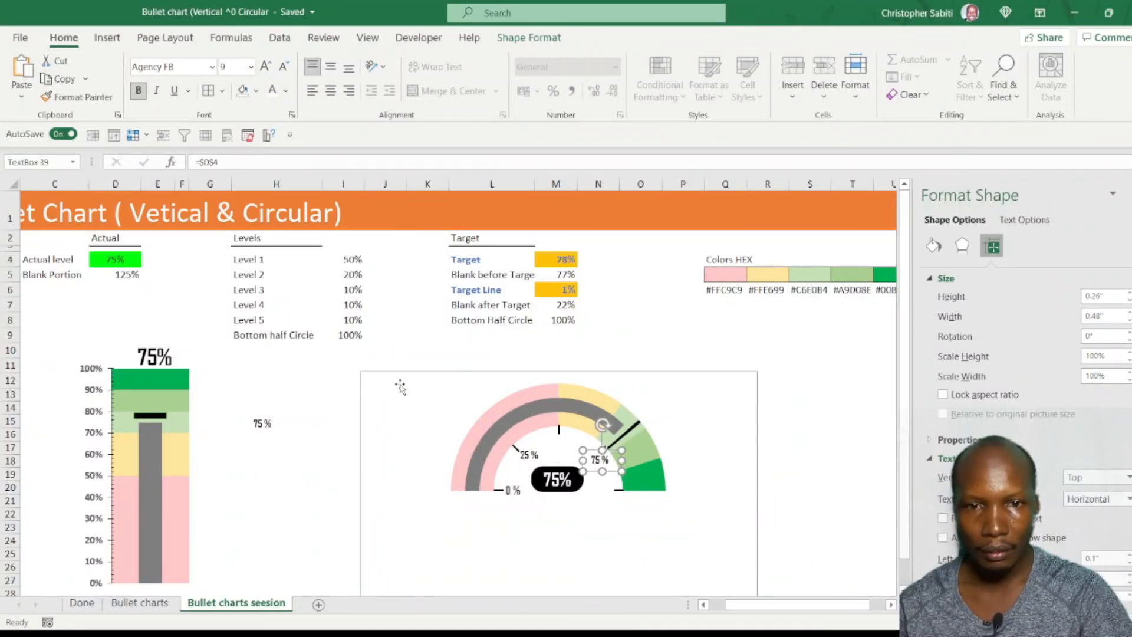
Step: Change the spare label to 50 % in a box about 0.79" wide and move it below the gauge's top-centre tick
click(270, 425)
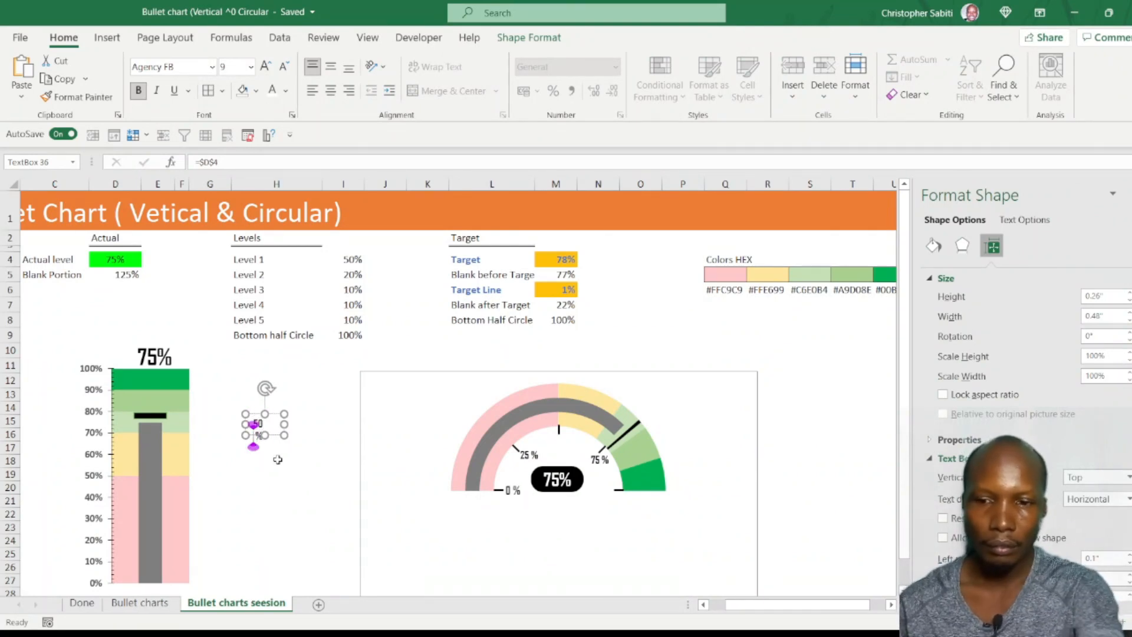
drag(285, 424, 309, 425)
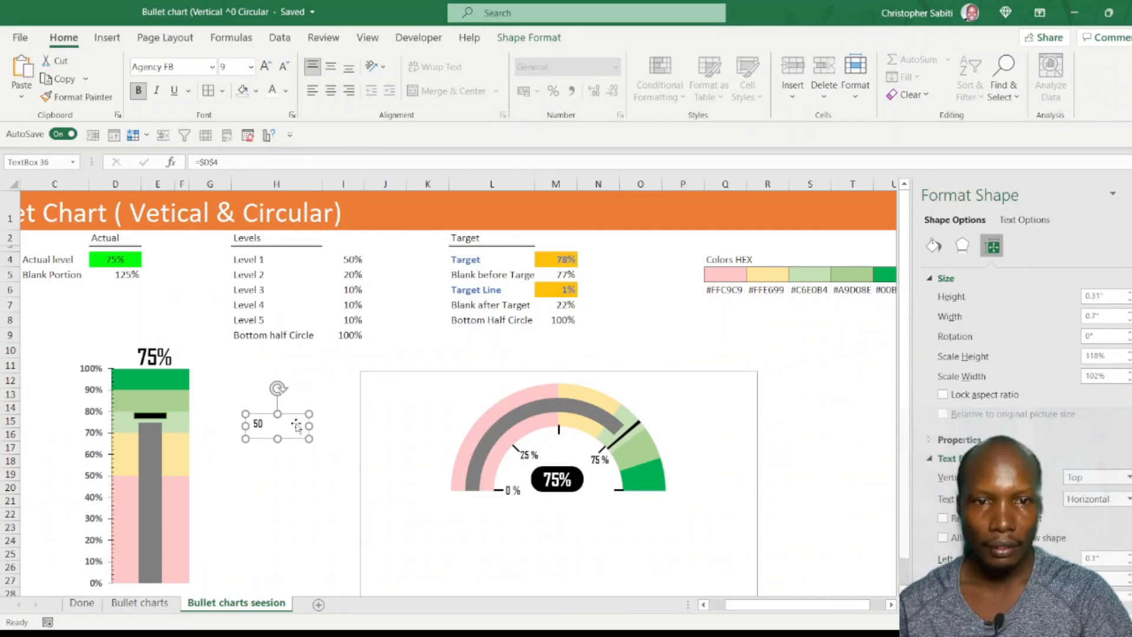
click(259, 423)
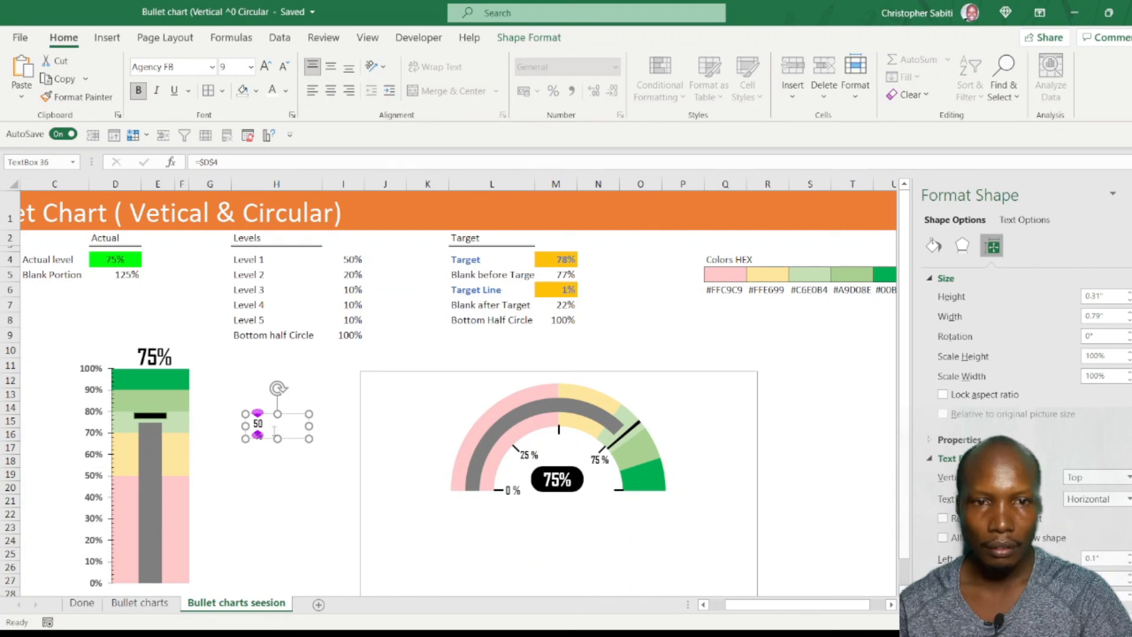
click(275, 418)
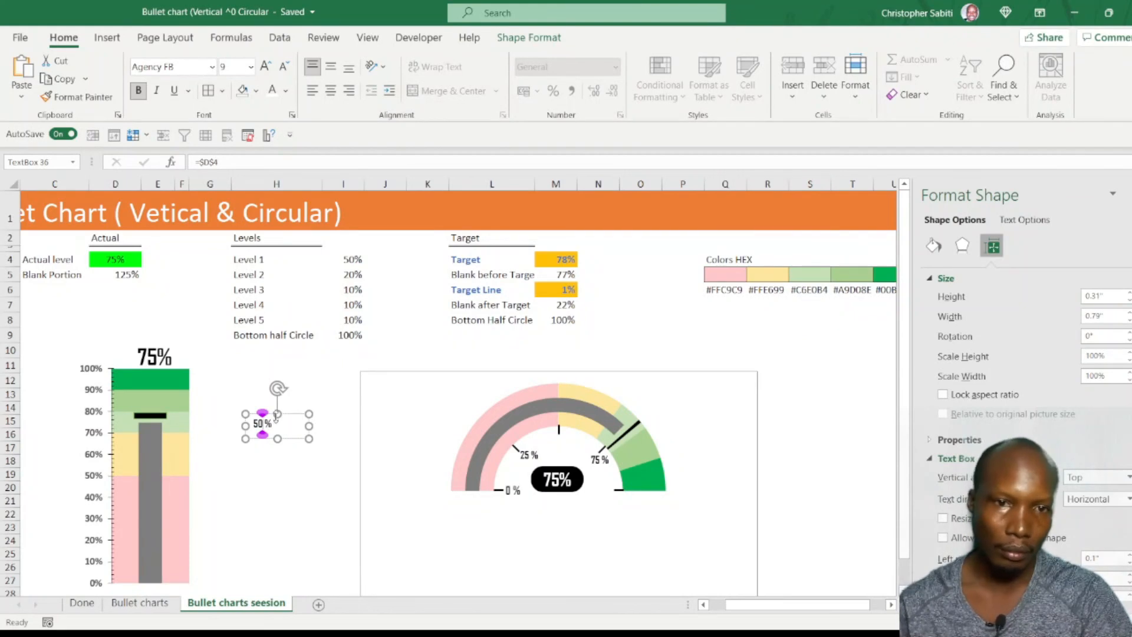
drag(279, 415, 575, 429)
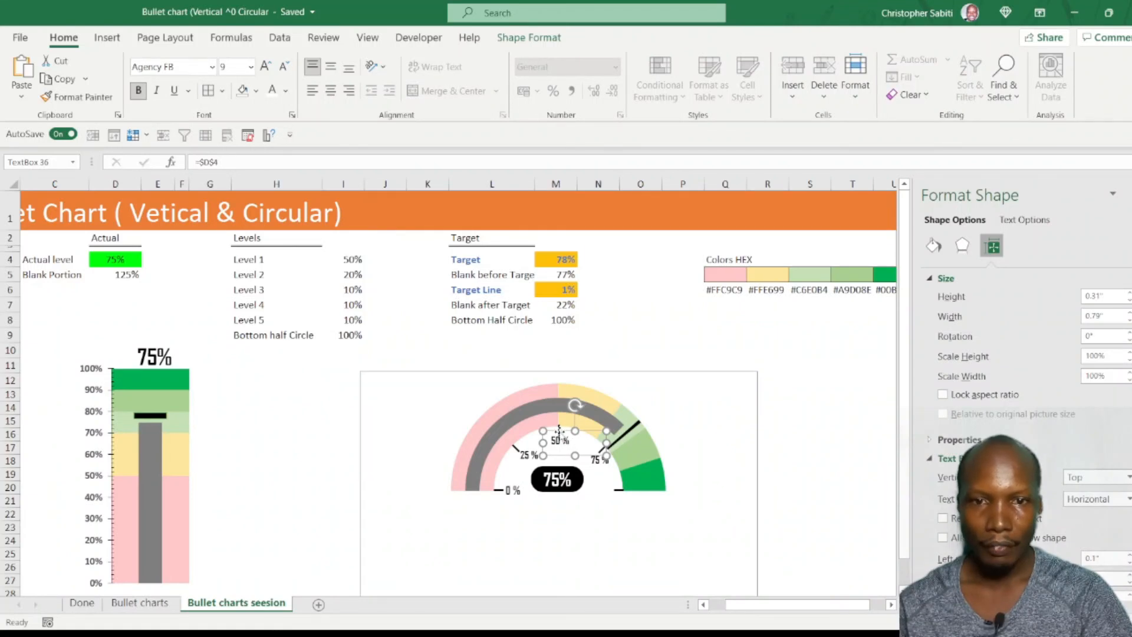
Step: Duplicate the 50 % label beside the tick at the gauge's right inner end and change the copy's text to 100 %
drag(560, 428, 605, 485)
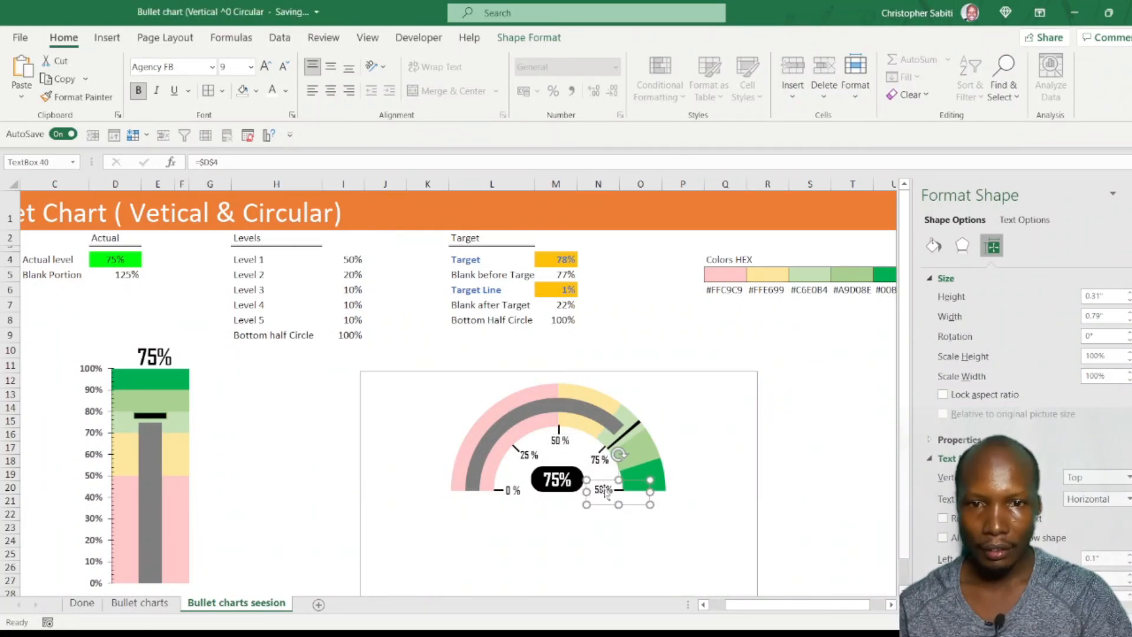
text(100)
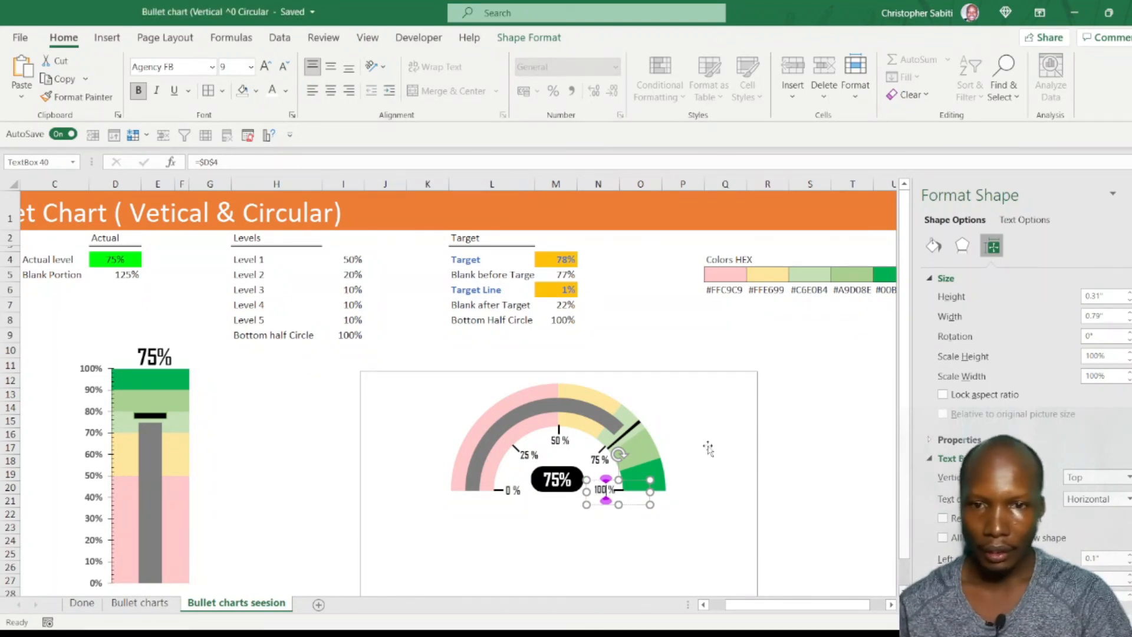
click(778, 433)
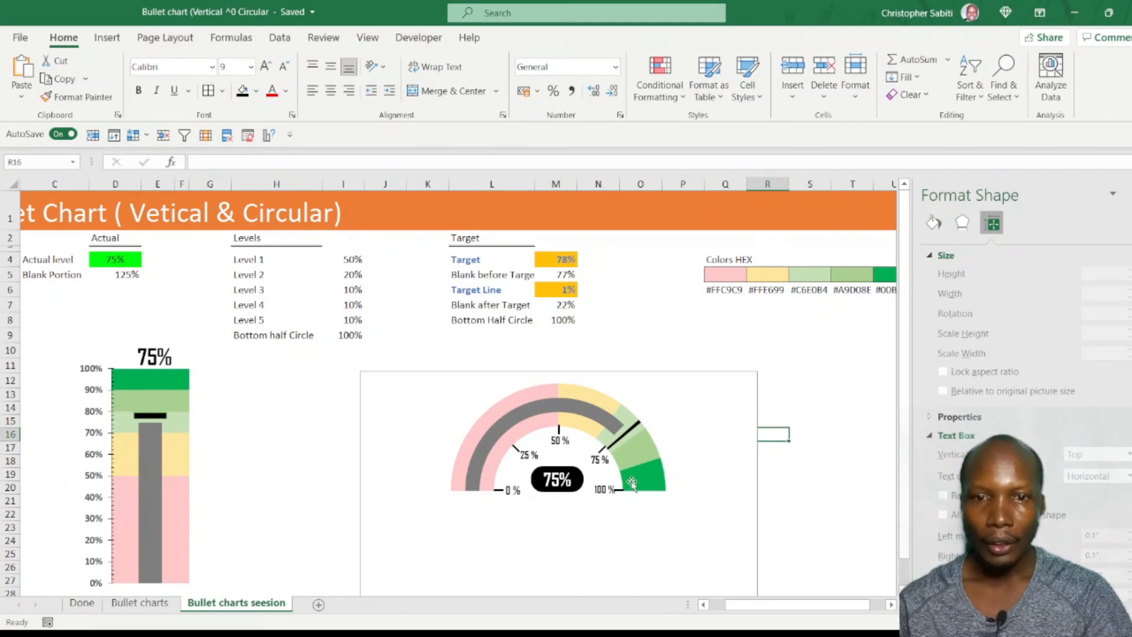
Step: Set the Actual level to 45% to test both bullet charts
mouse_move(547, 387)
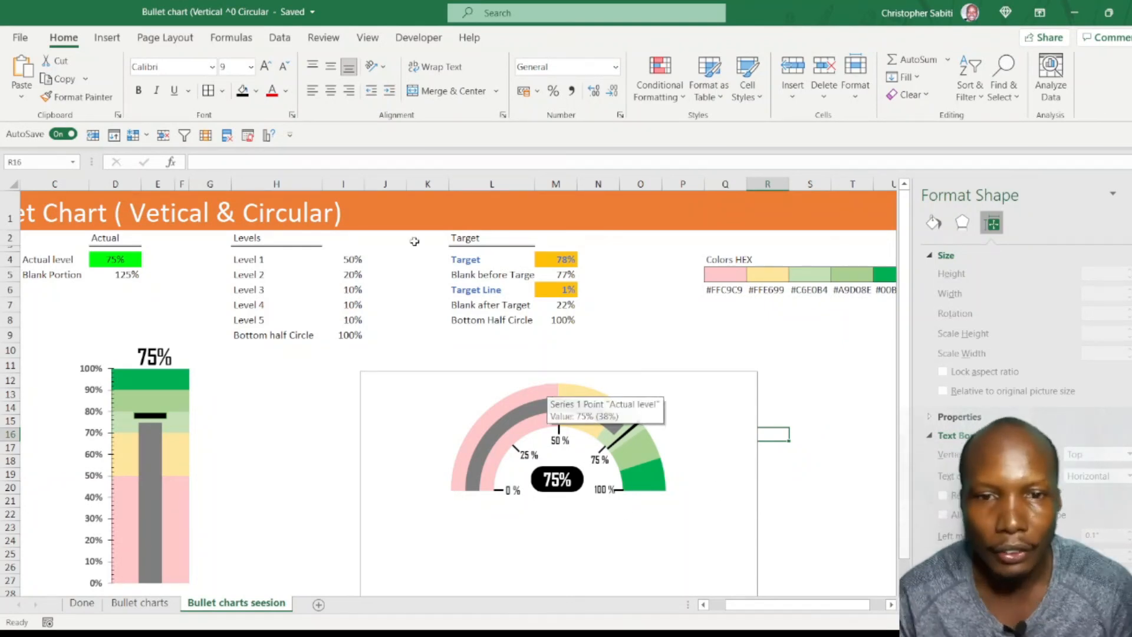
click(94, 255)
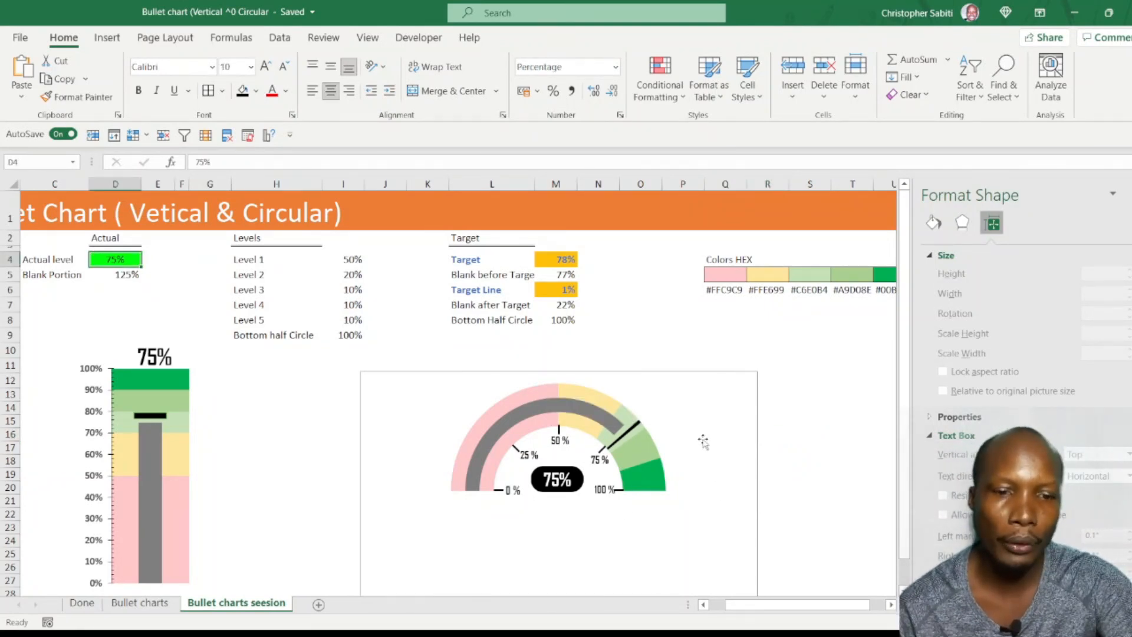
text(45%)
key(Return)
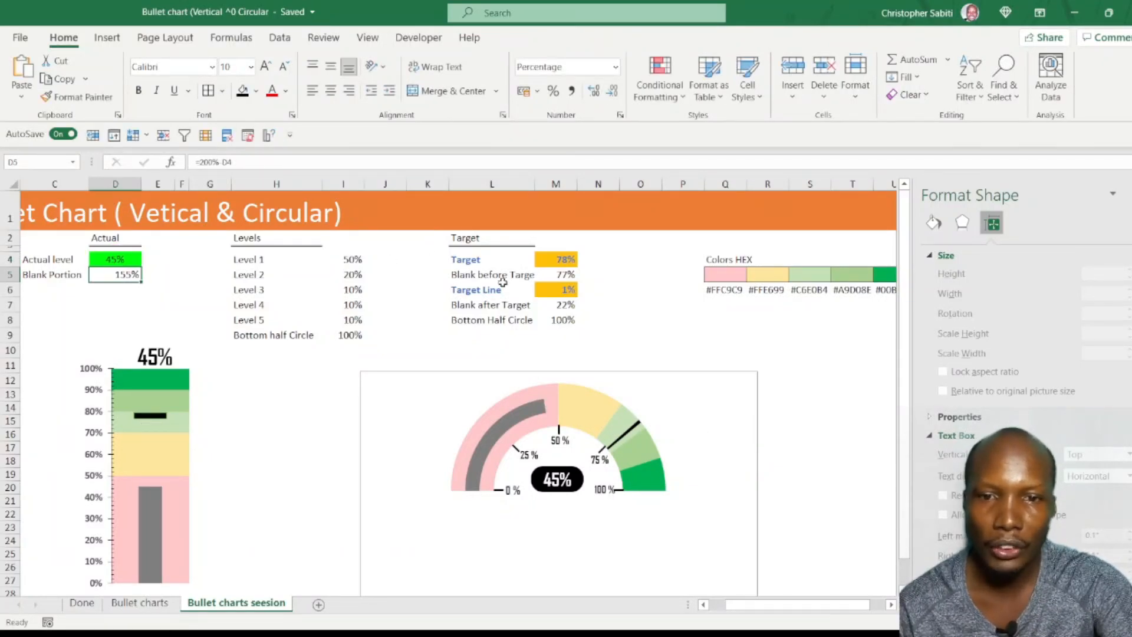
Step: Set the Target value to 87% to test the target markers in both charts
click(545, 261)
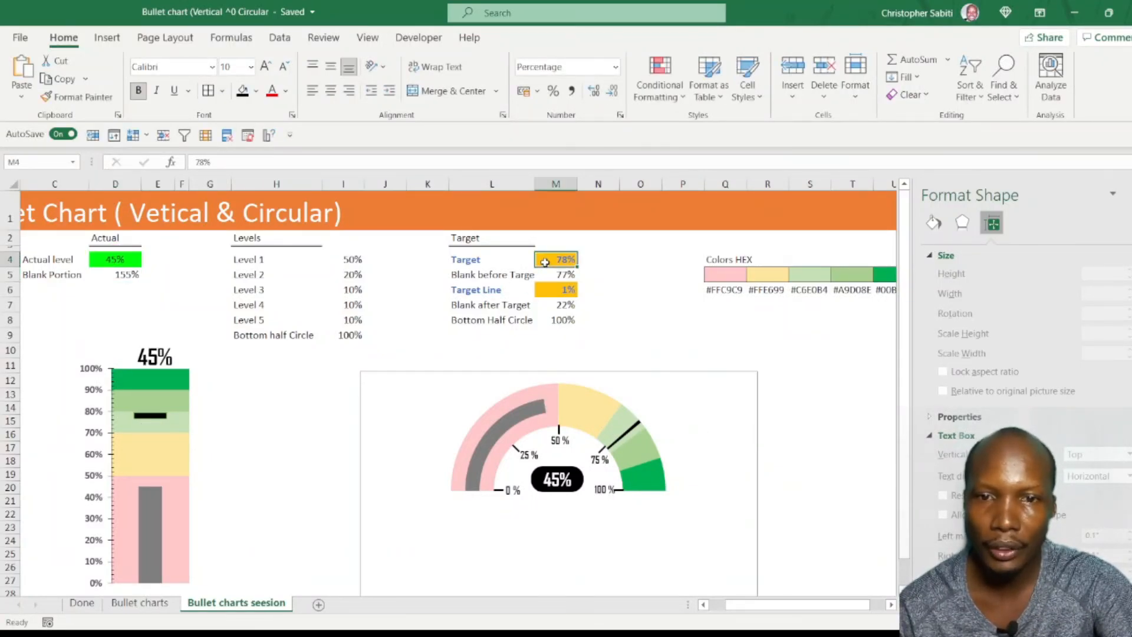
text(8)
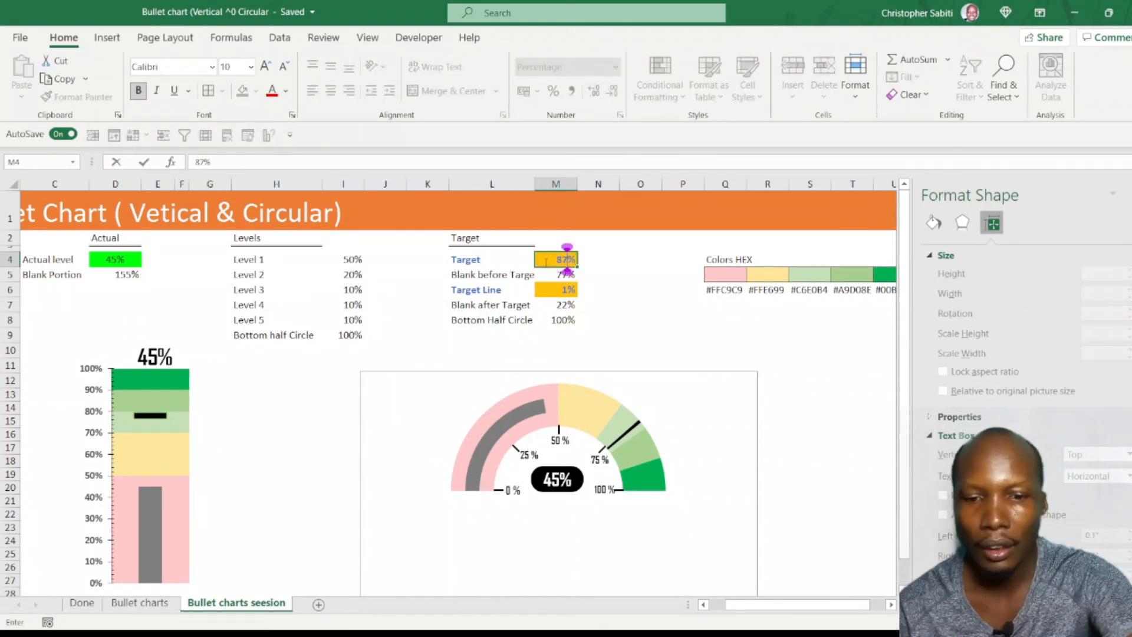
text(7)
key(Return)
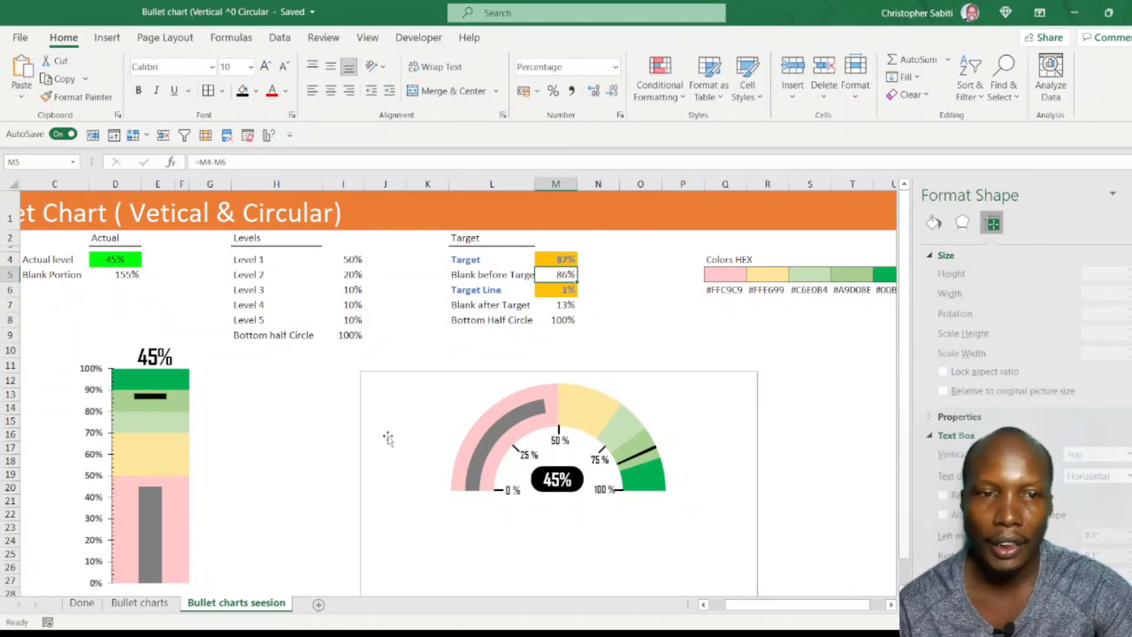
scroll(389, 437, down, 1)
scroll(389, 436, up, 1)
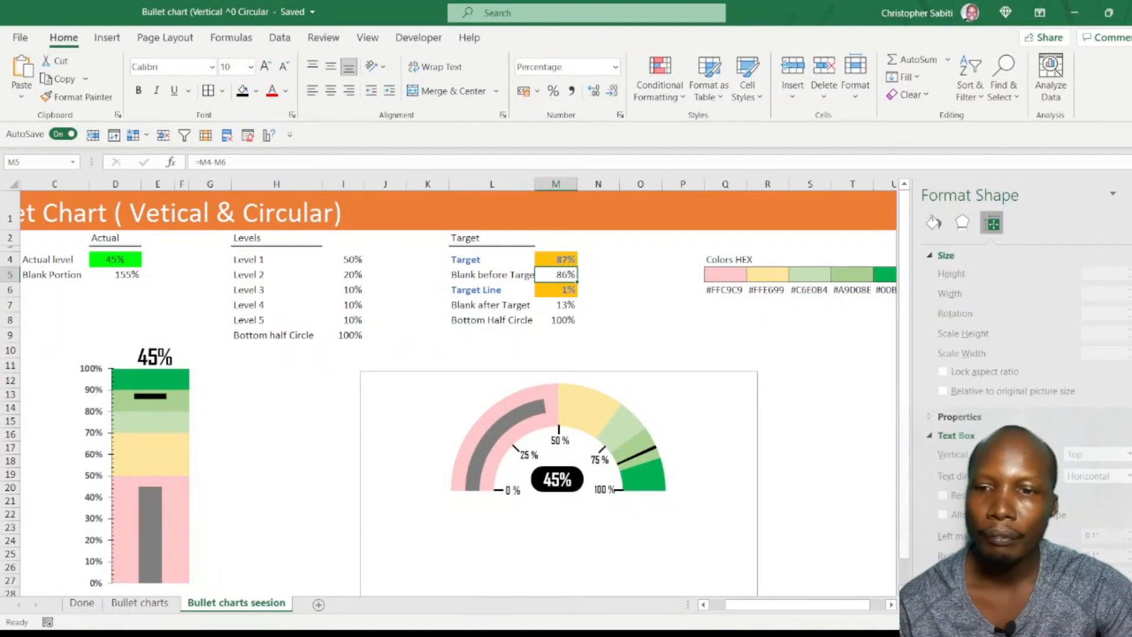
scroll(448, 384, down, 1)
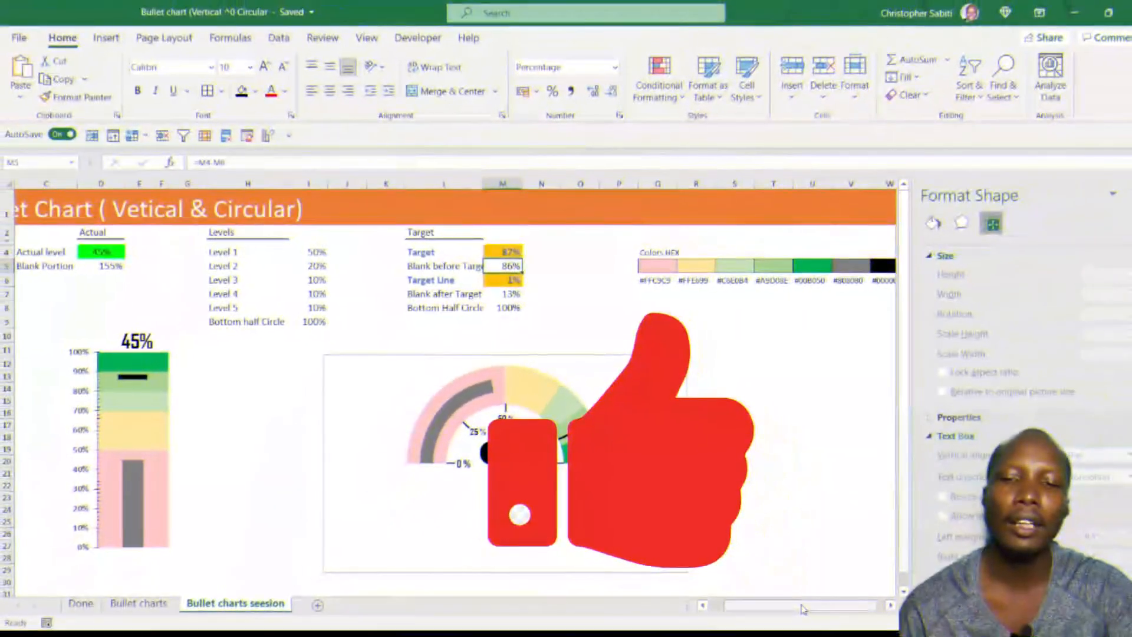
drag(803, 609, 771, 609)
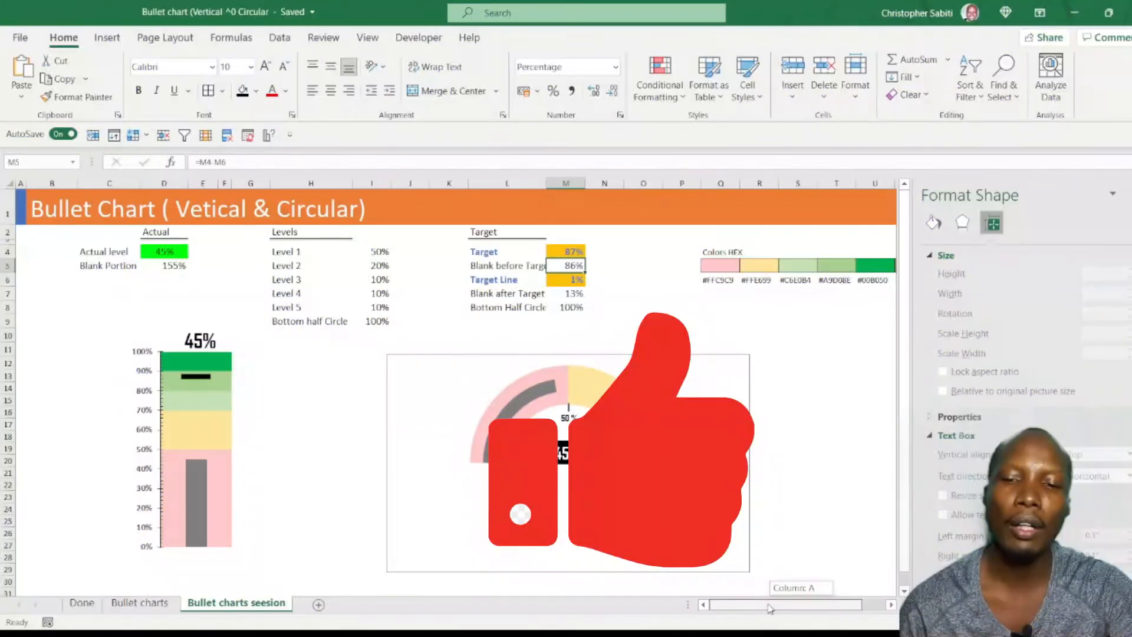